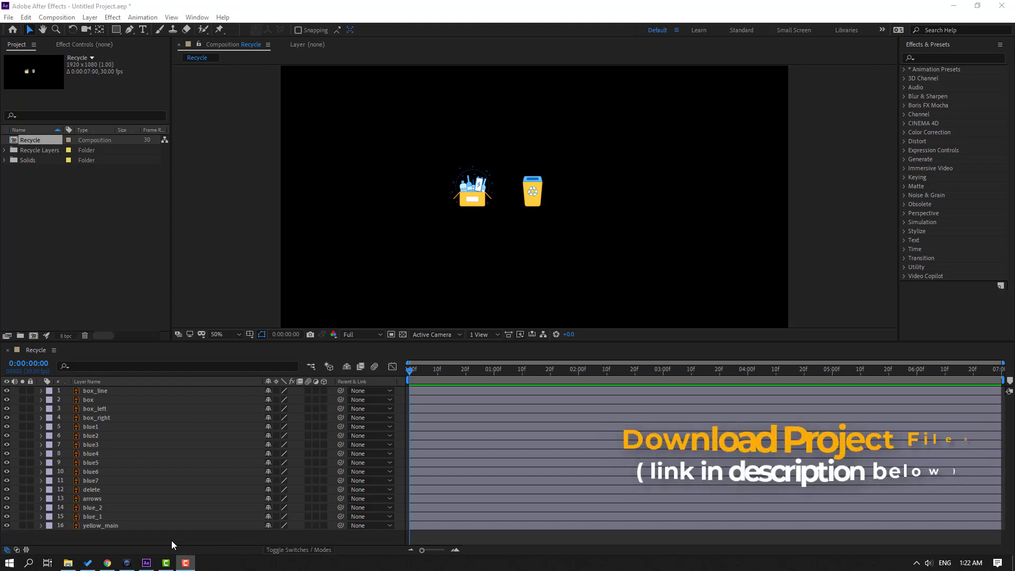
Create a full-composition solid layer named BG in near-white, colour FCFCFC
right_click(121, 540)
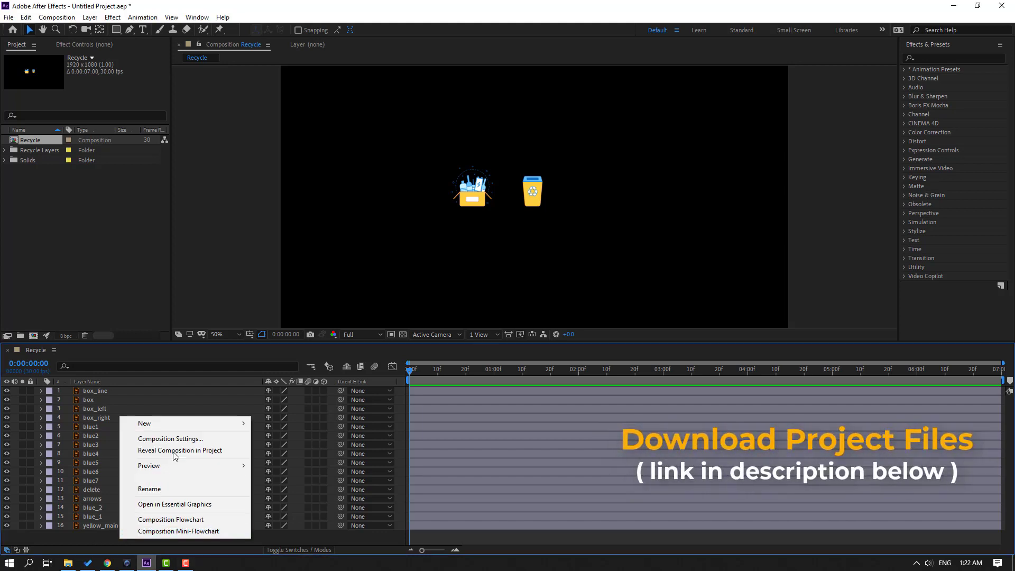
mouse_move(172, 430)
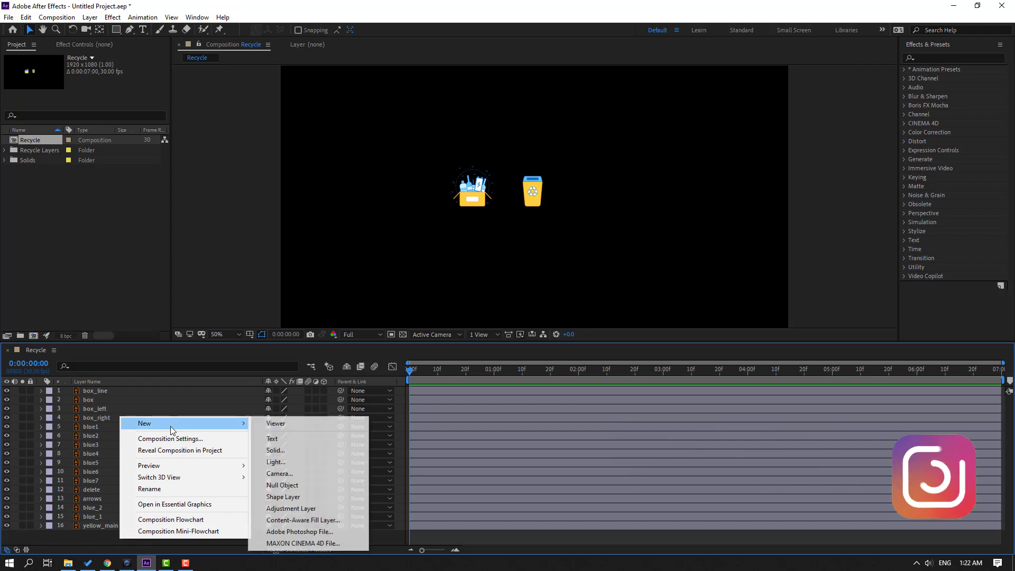
click(306, 450)
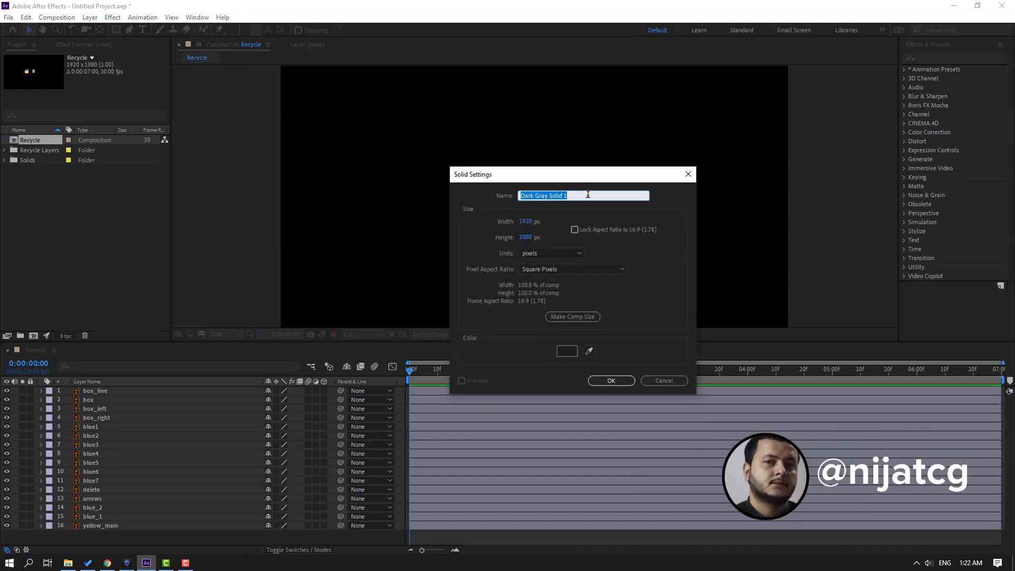
text(BG)
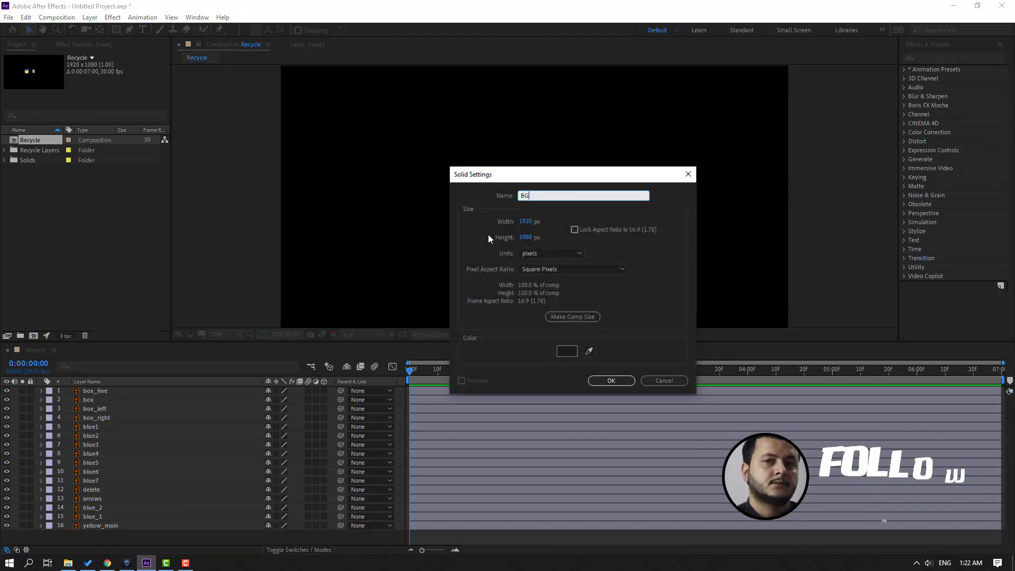
click(571, 353)
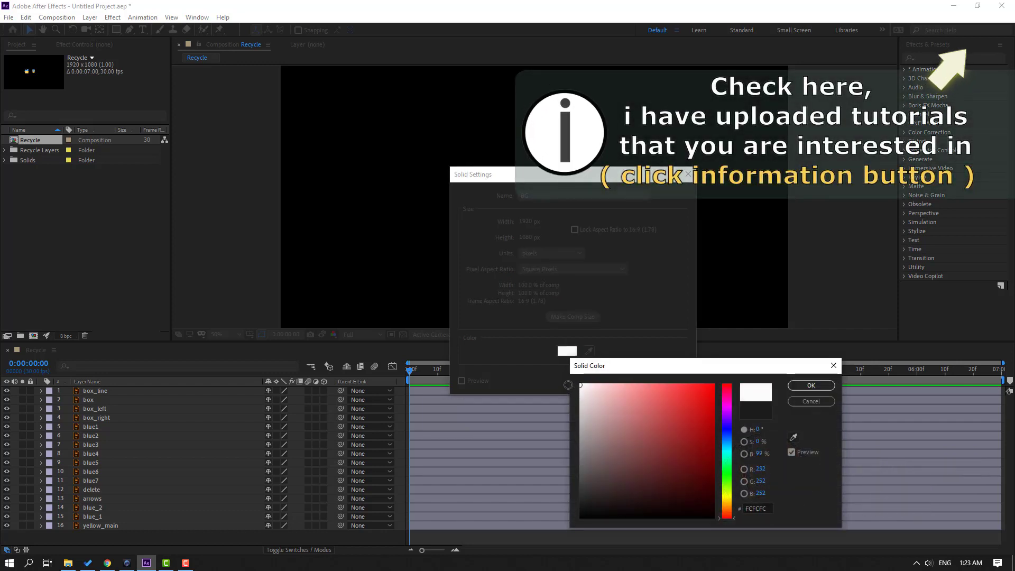
click(803, 385)
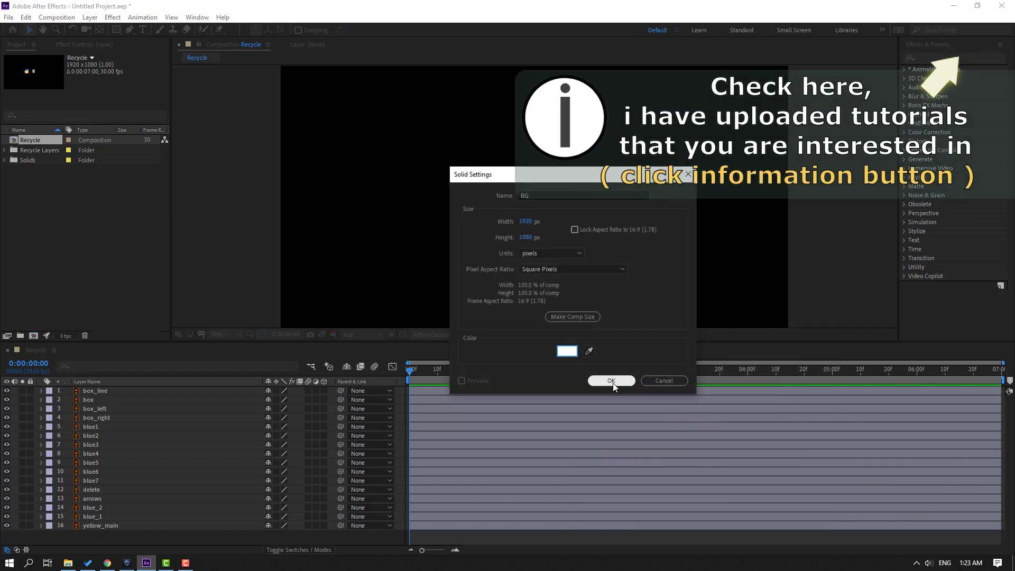
click(612, 382)
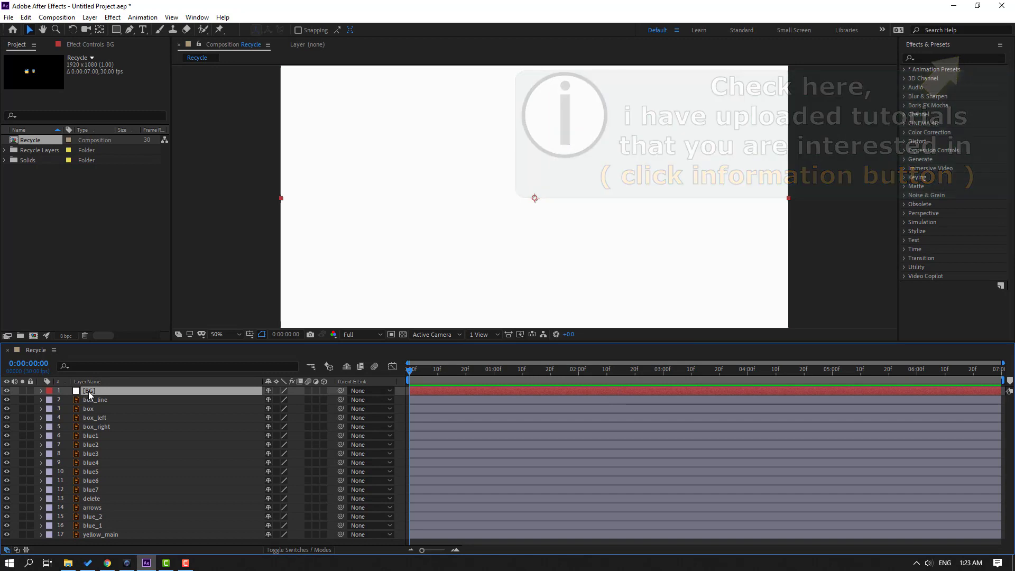
Move the BG layer to the bottom of the layer stack and lock it
drag(82, 395, 111, 538)
click(31, 534)
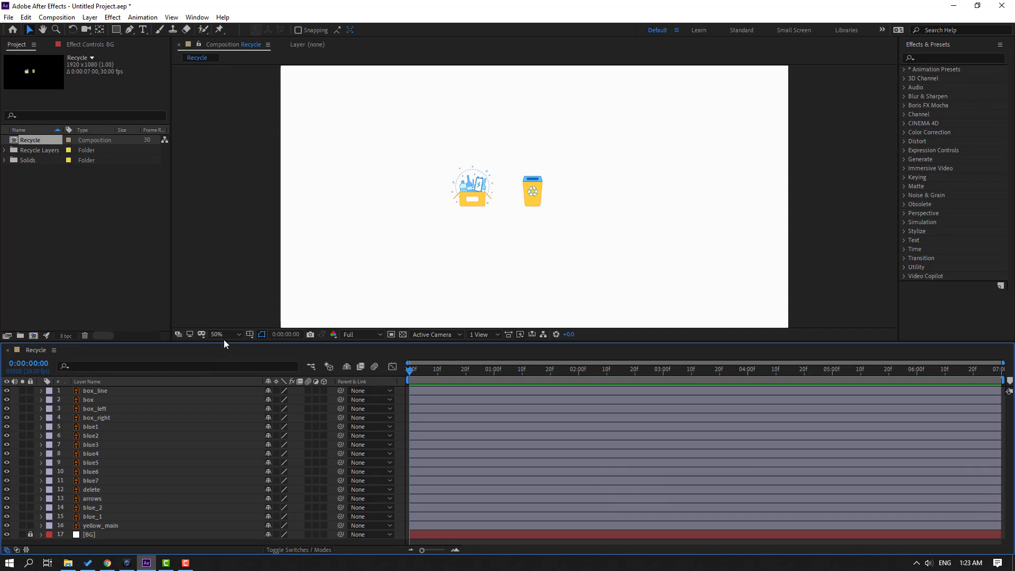
drag(224, 343, 229, 321)
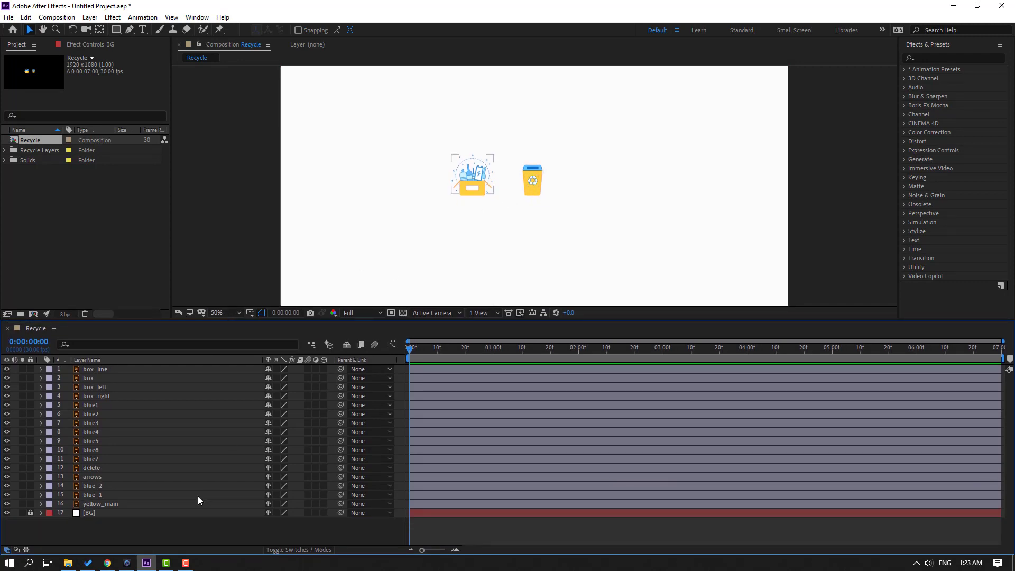
Add a null object to the composition and centre its anchor point
right_click(106, 538)
mouse_move(194, 422)
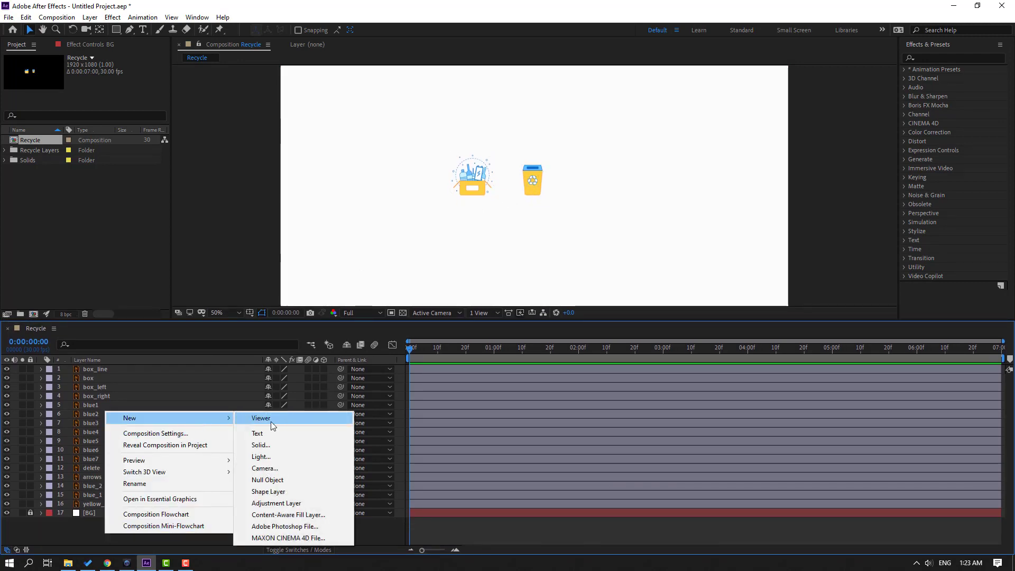
click(280, 481)
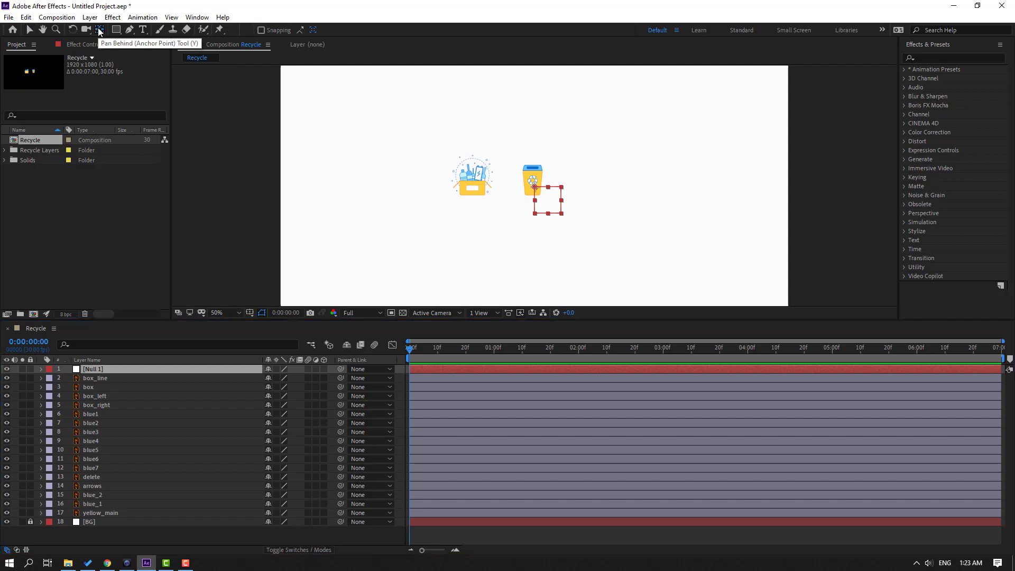
key(ctrl+alt+Home)
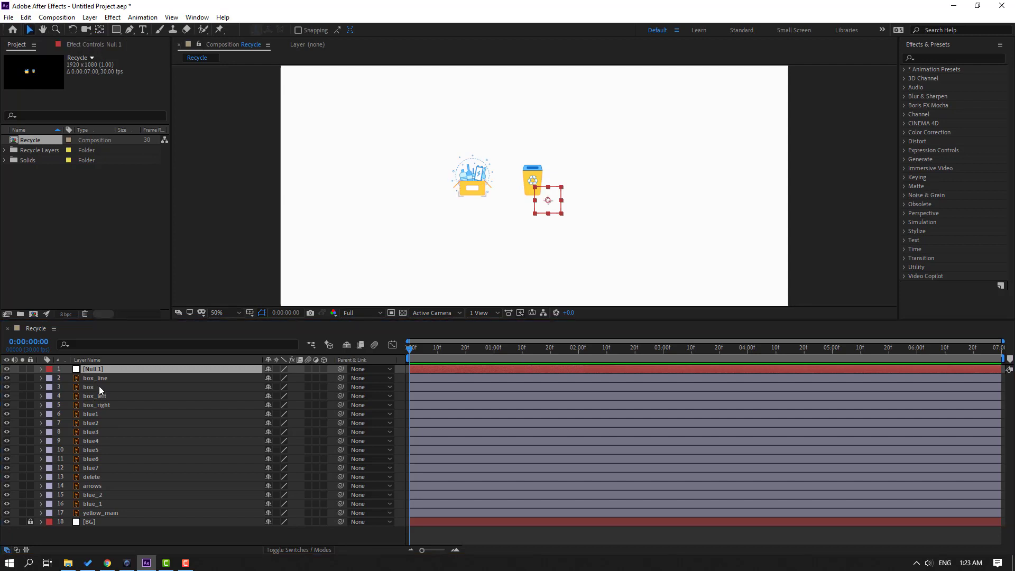
Parent all artwork layers, from box_line to yellow_main, to the null object
click(96, 379)
shift+click(111, 514)
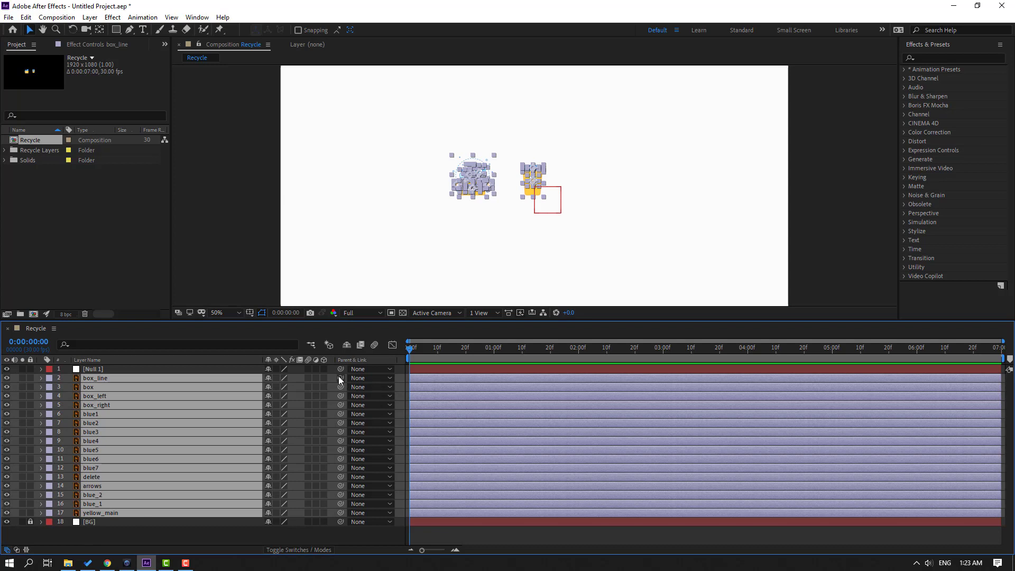
drag(339, 377, 88, 370)
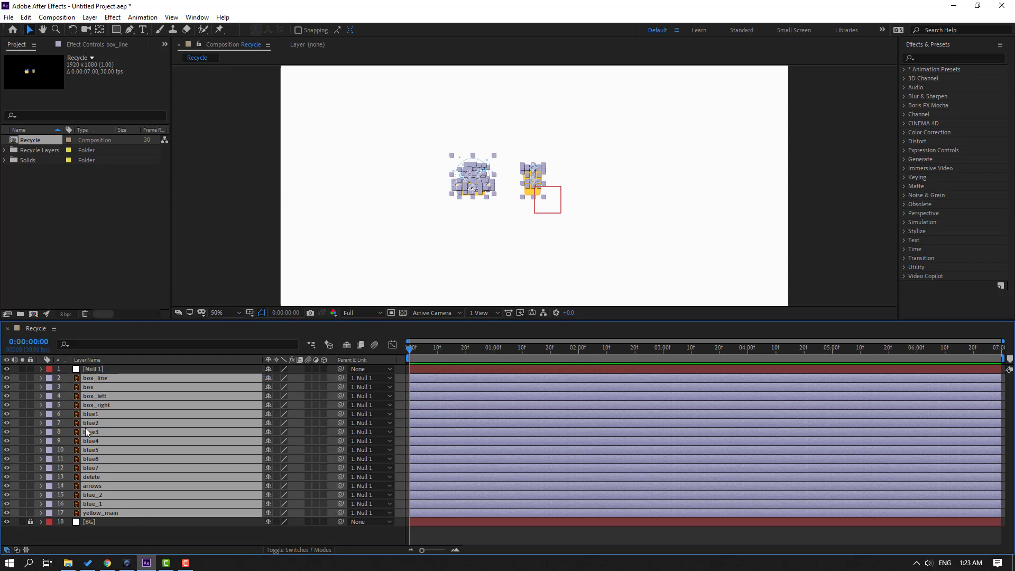
Scale the null object up to 383% to enlarge the linked artwork
click(85, 370)
key(s)
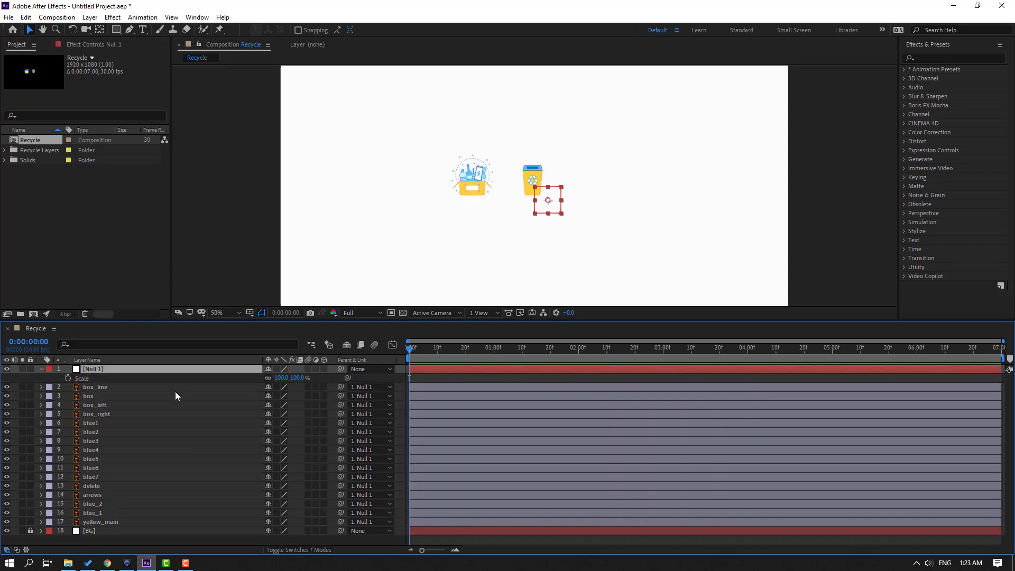
drag(277, 379, 642, 219)
Move the null so the box illustration sits near the middle of the composition, and delete the null
drag(540, 186, 779, 249)
scroll(558, 255, down, 2)
key(period)
key(period)
click(90, 370)
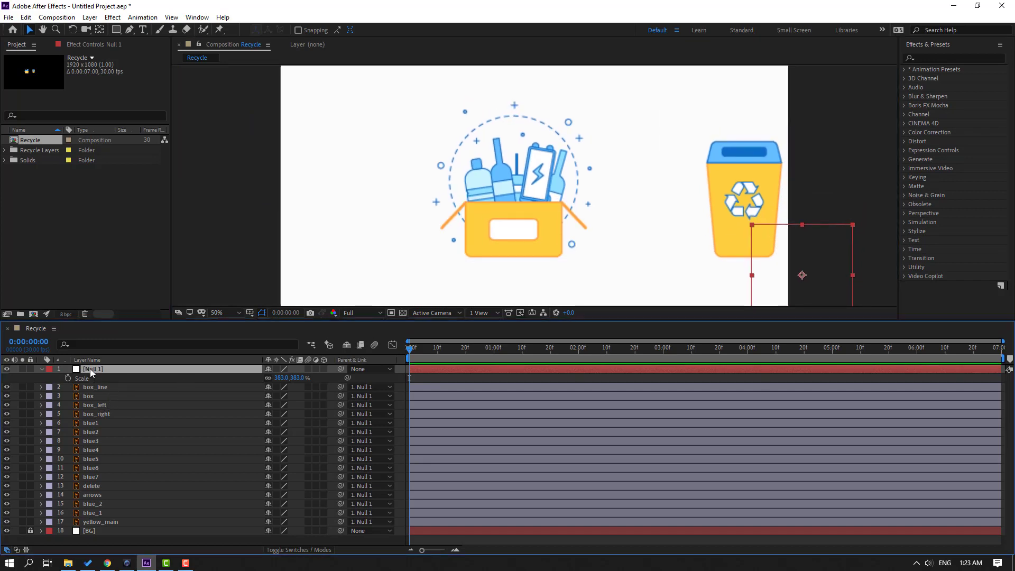
key(Delete)
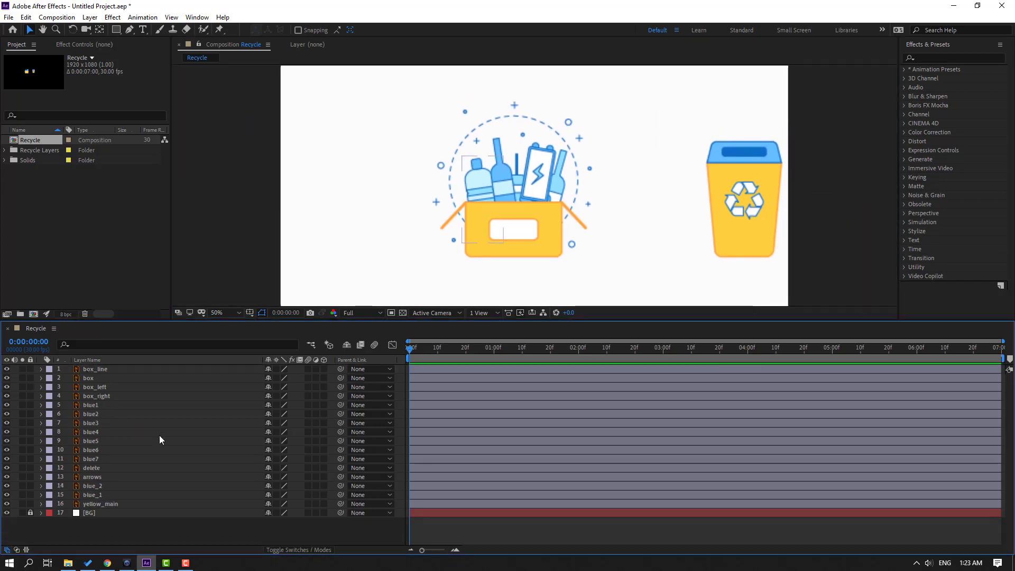
Turn on continuous rasterization for all artwork layers, from box_line to yellow_main, and compare the edge sharpness with it off
click(100, 506)
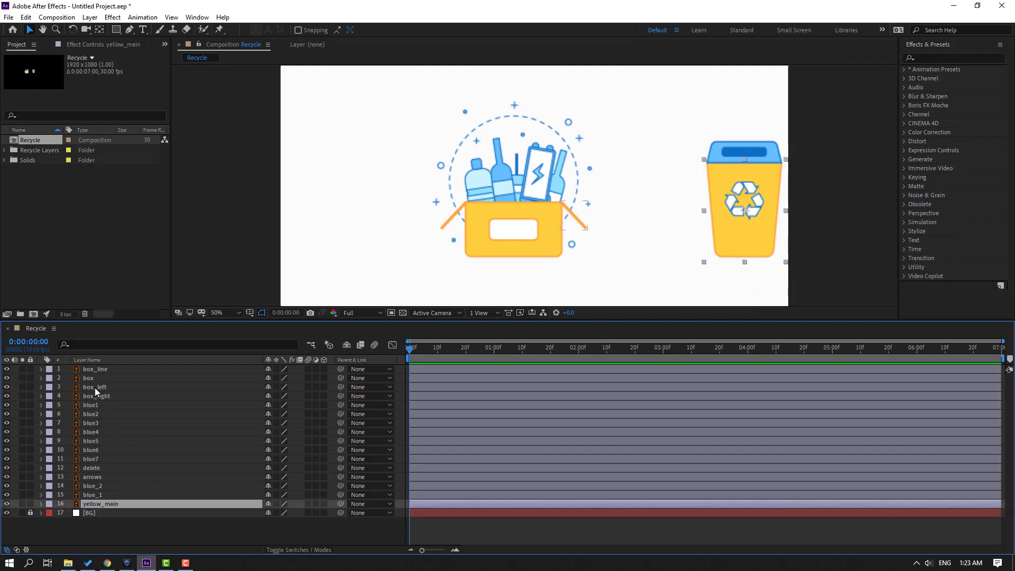
shift+click(100, 372)
key(period)
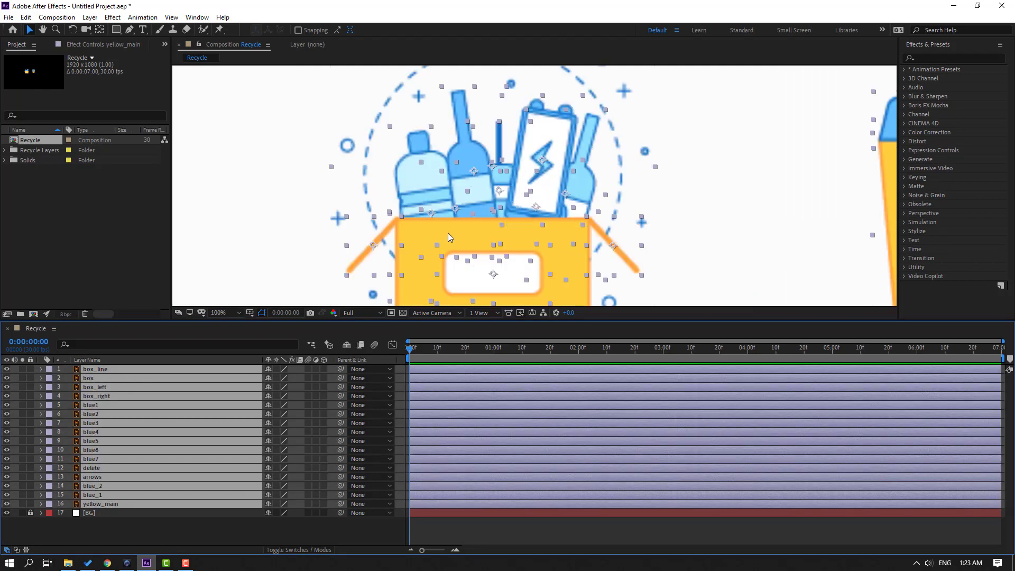
click(276, 369)
scroll(376, 256, up, 1)
drag(262, 256, 464, 215)
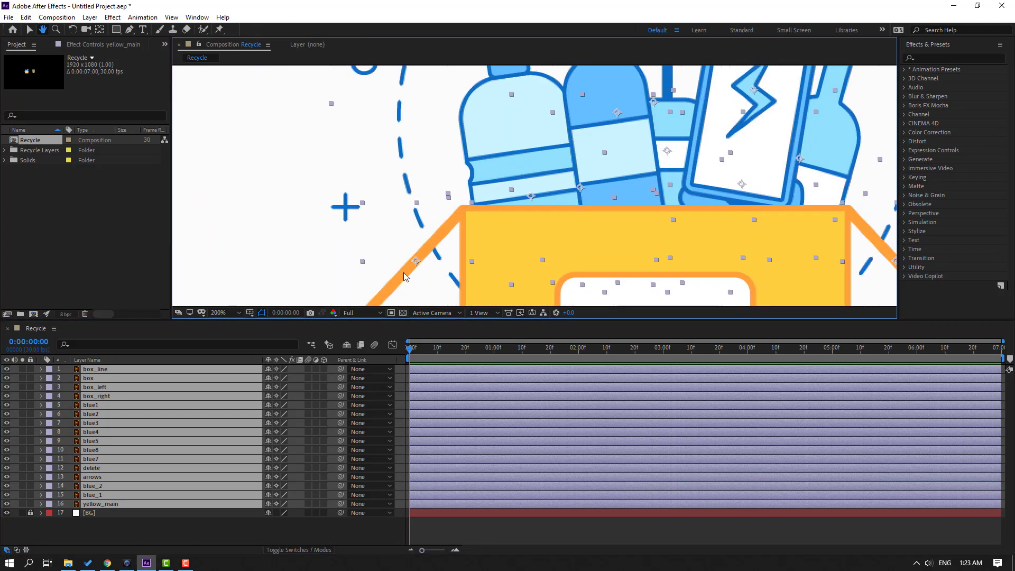
key(v)
click(276, 370)
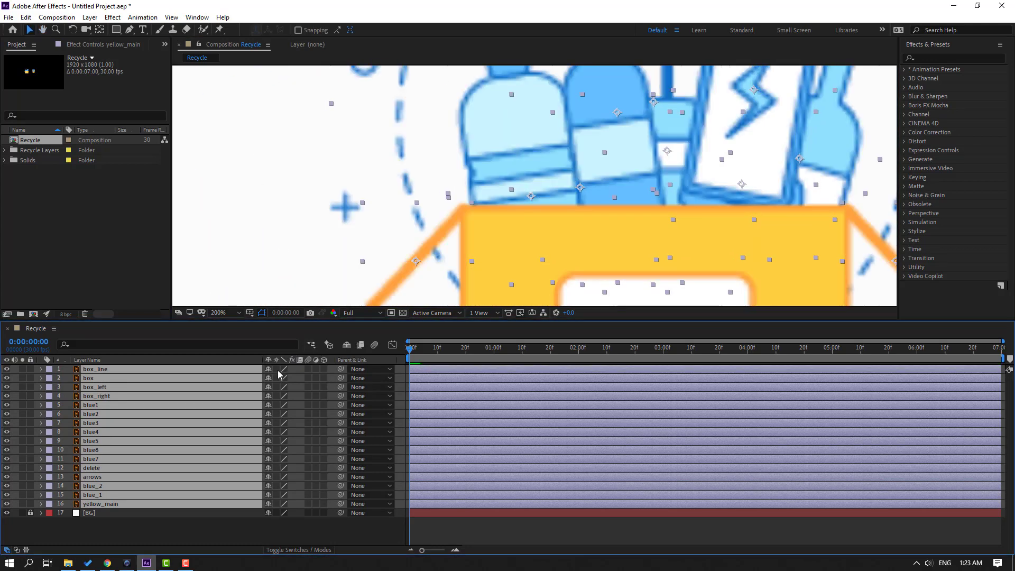
click(277, 371)
click(222, 313)
click(233, 341)
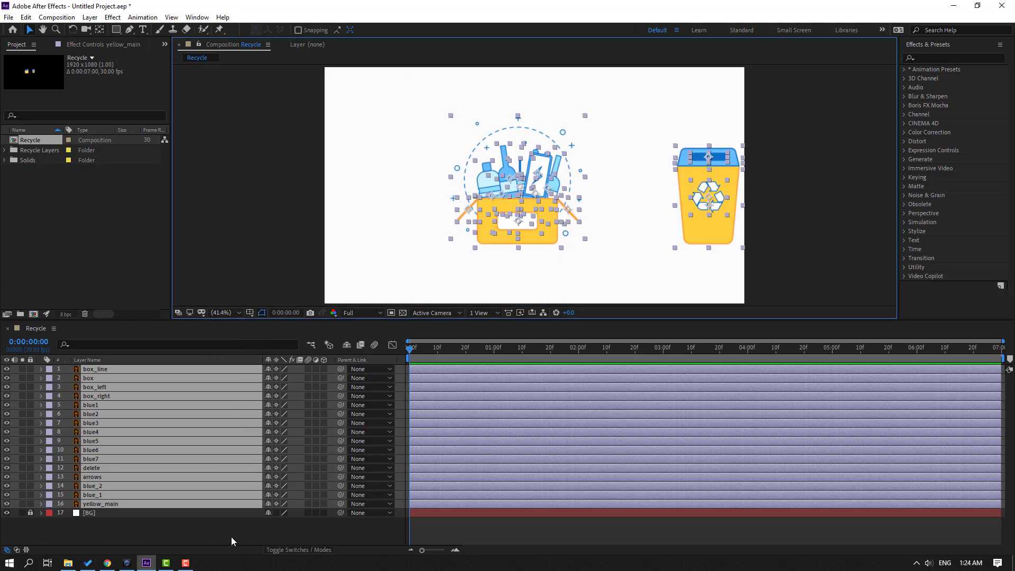
click(231, 539)
key(F10)
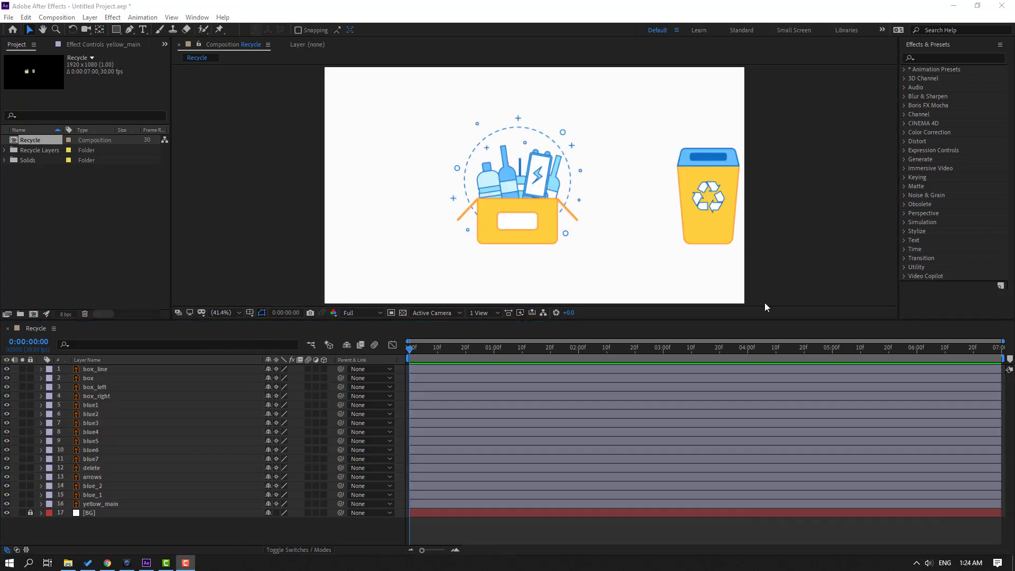
Hide the recycle bin layers (arrows, blue_2, blue_1 and yellow_main) and give them the Blue label colour
drag(781, 126, 667, 274)
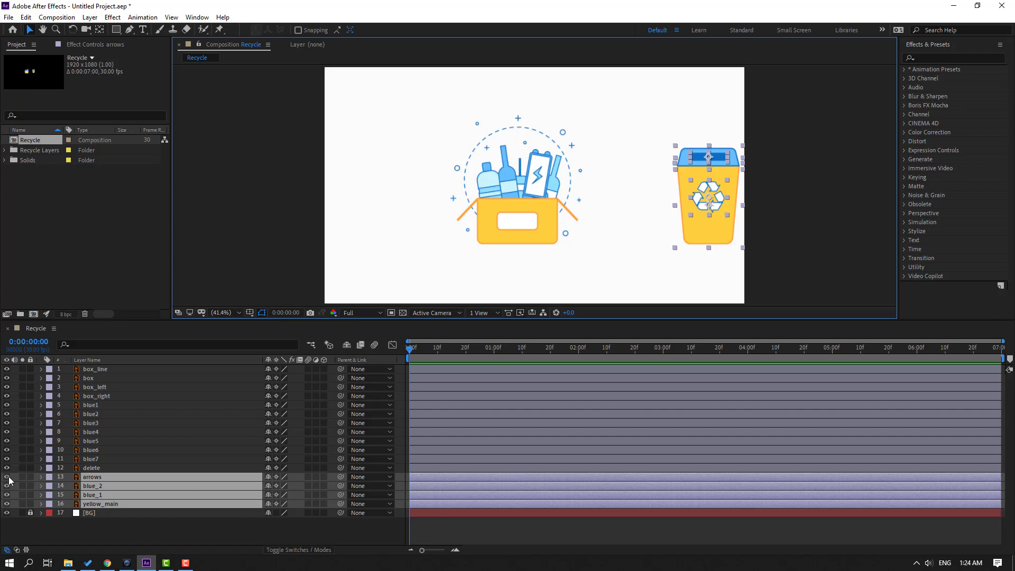
drag(8, 477, 36, 499)
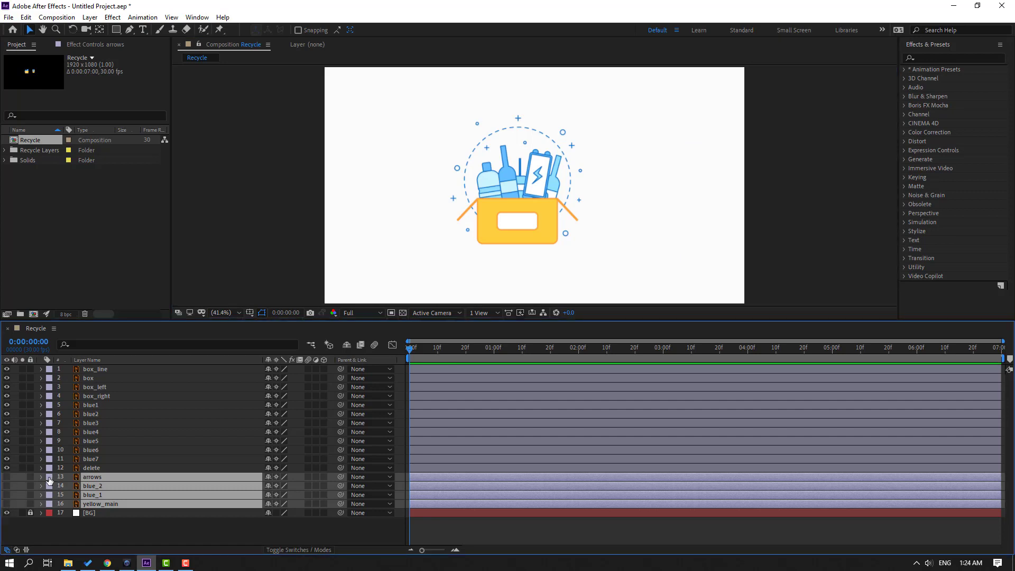
click(49, 479)
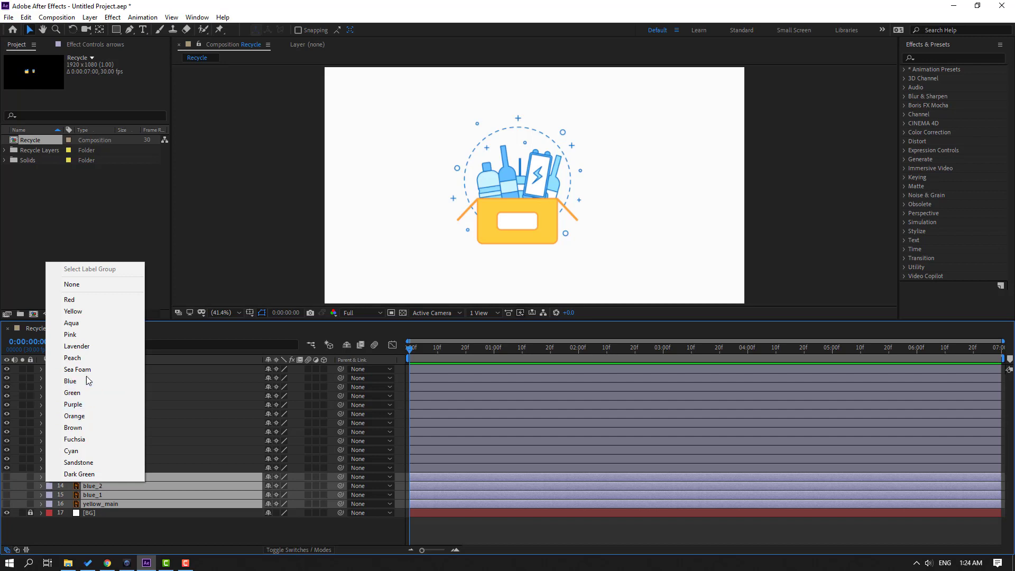
click(92, 382)
click(85, 528)
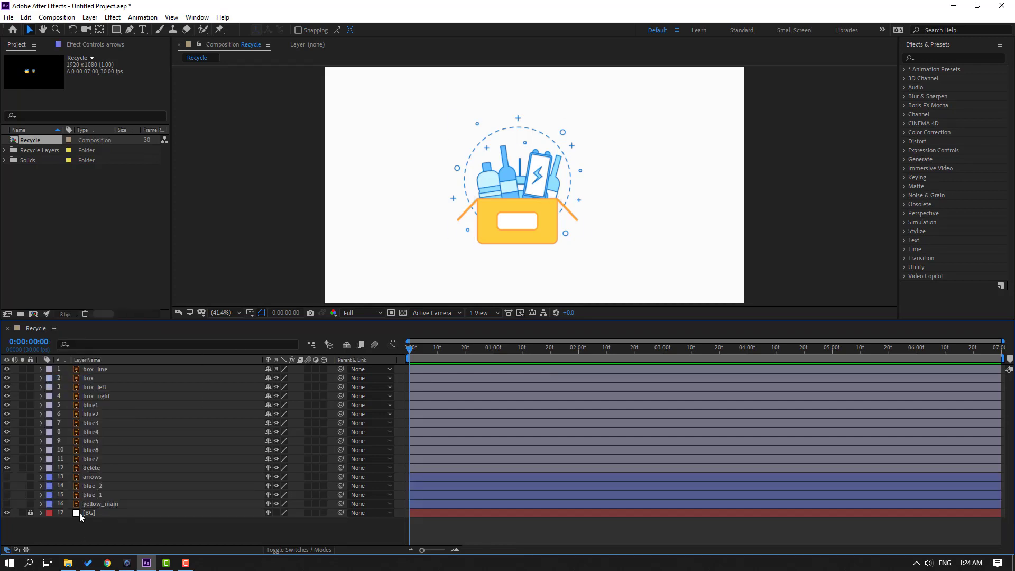
Hide the layer named delete, which holds the dashed circle and small decorations around the box
click(95, 469)
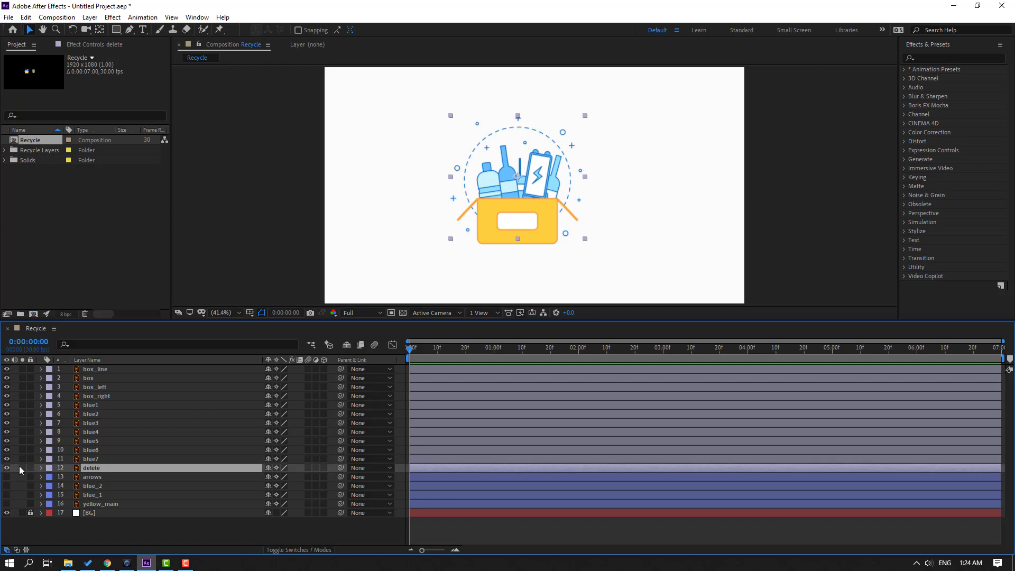
click(7, 468)
click(146, 518)
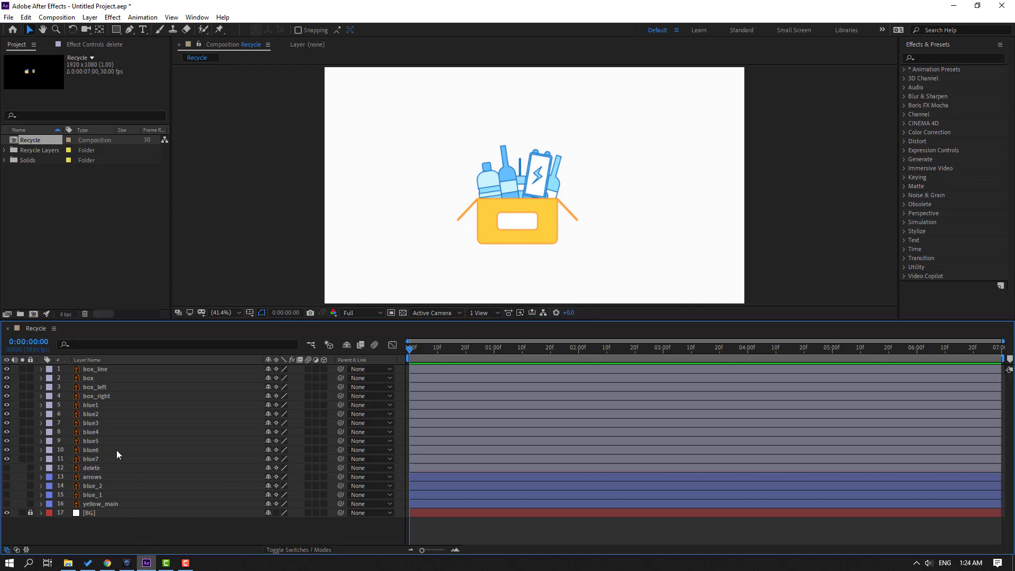
Solo the box layer and frame it in the composition view
click(84, 377)
scroll(545, 213, up, 3)
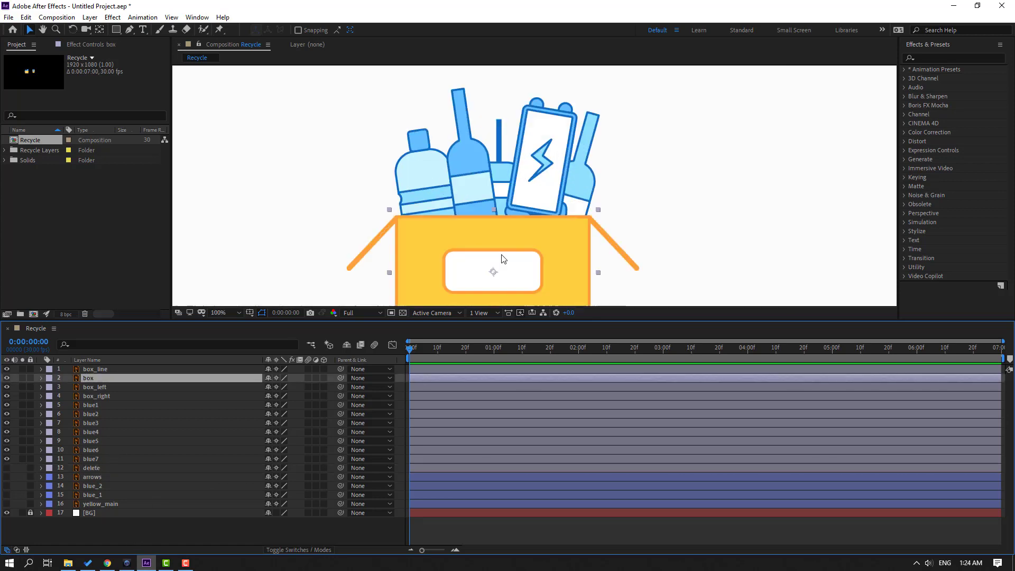
drag(472, 209, 476, 195)
click(23, 378)
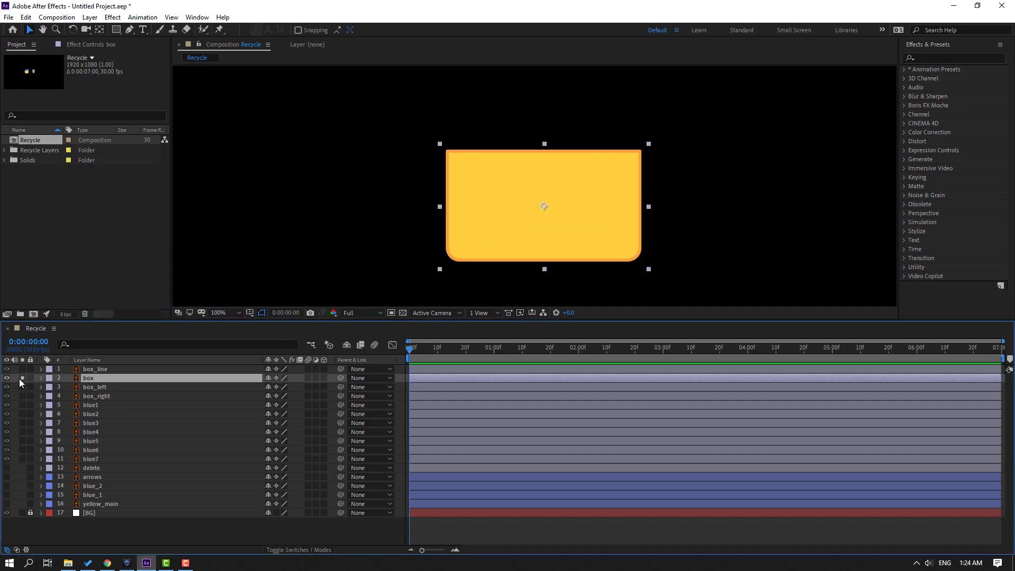
Keyframe the box layer's scale at frame 13, and set its vertical scale to 0% at frame 0 with proportions unlinked
key(s)
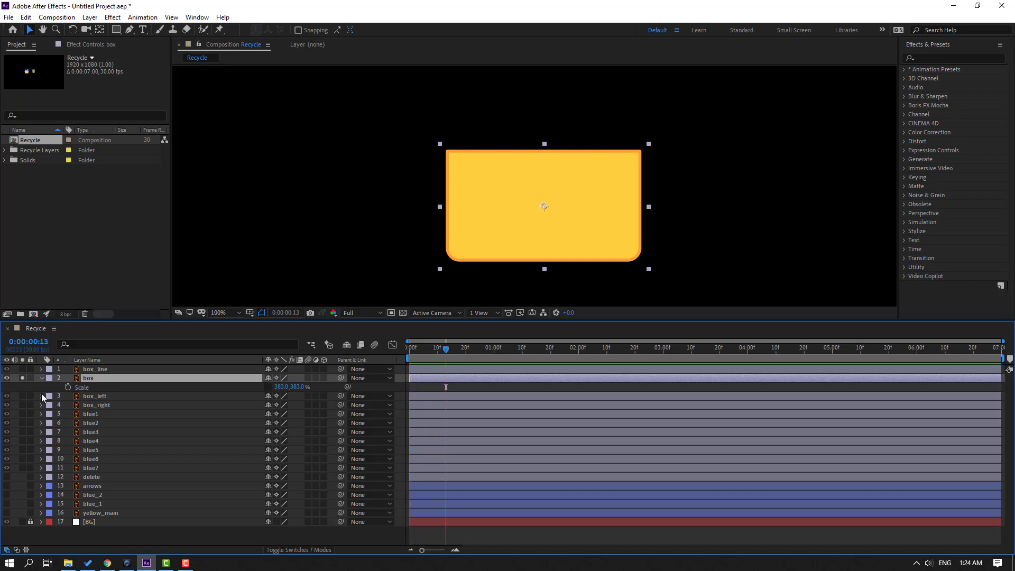
click(68, 387)
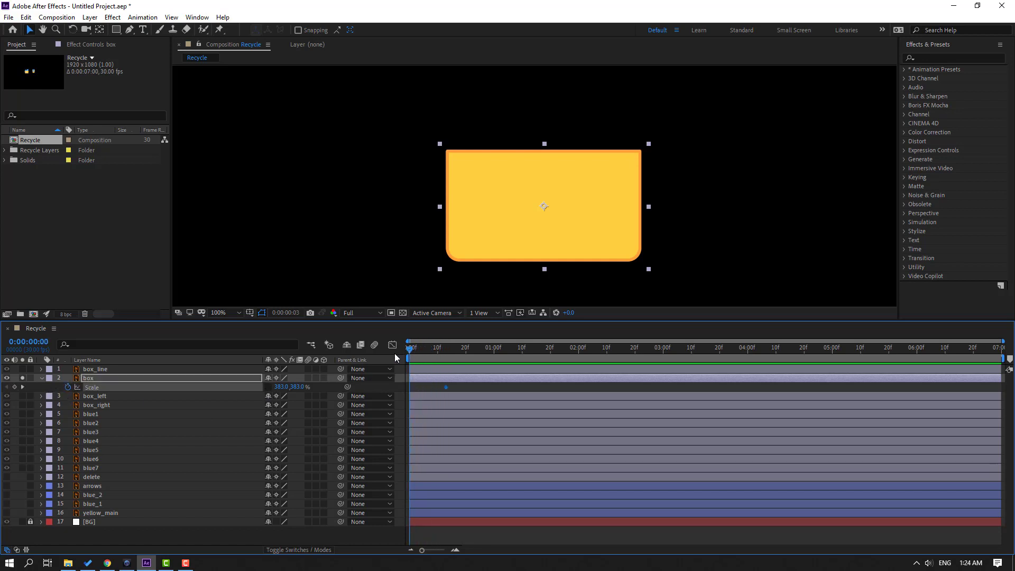
drag(290, 389, 305, 394)
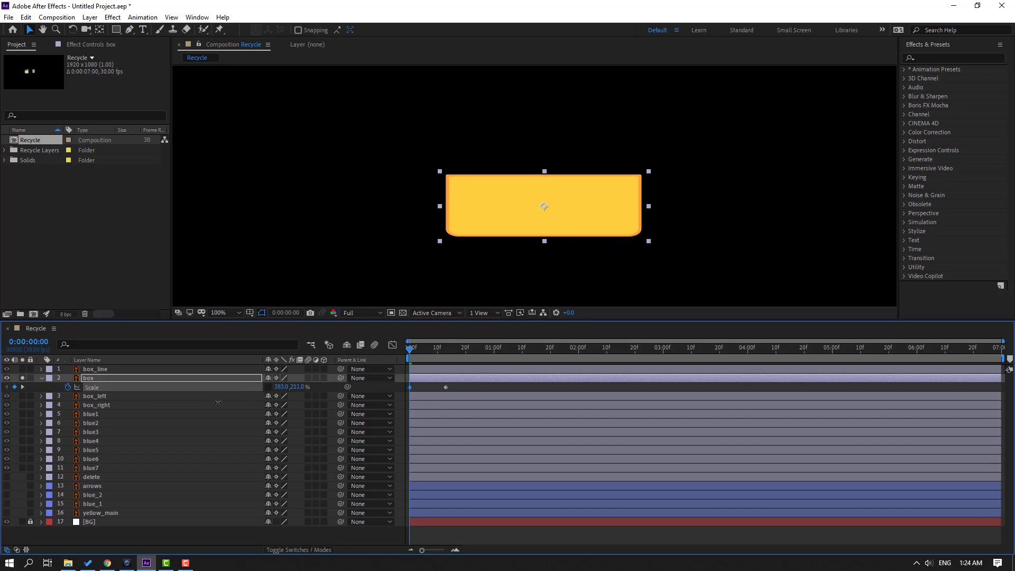
text(0)
key(Return)
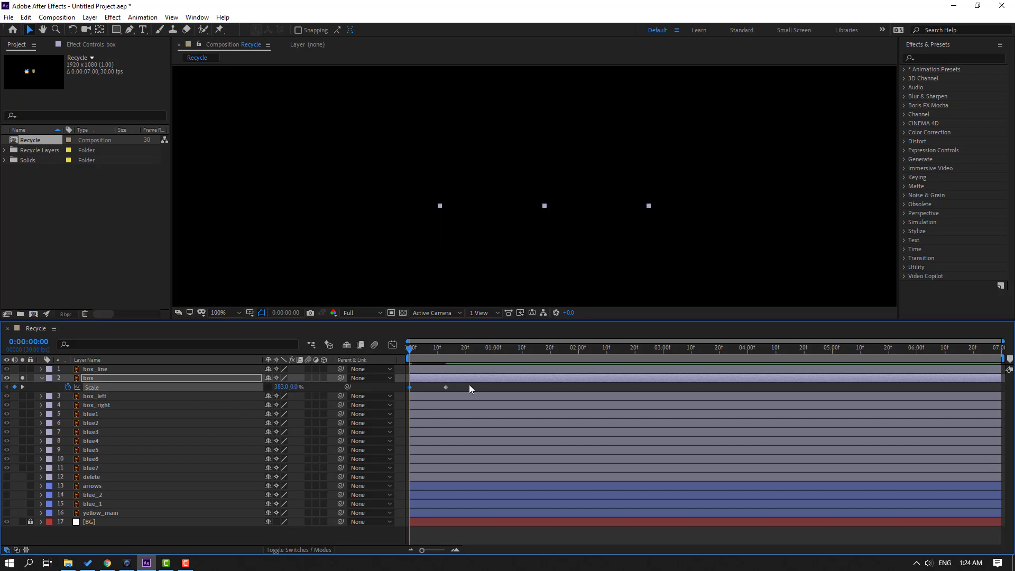
Apply Easy Ease to both scale keyframes of the box layer
right_click(410, 387)
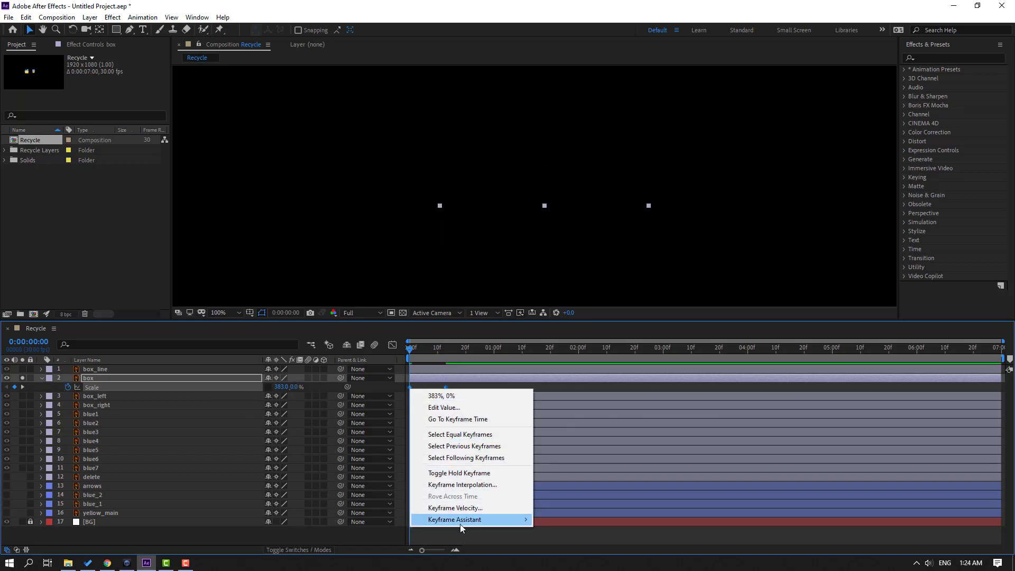
mouse_move(460, 523)
click(561, 451)
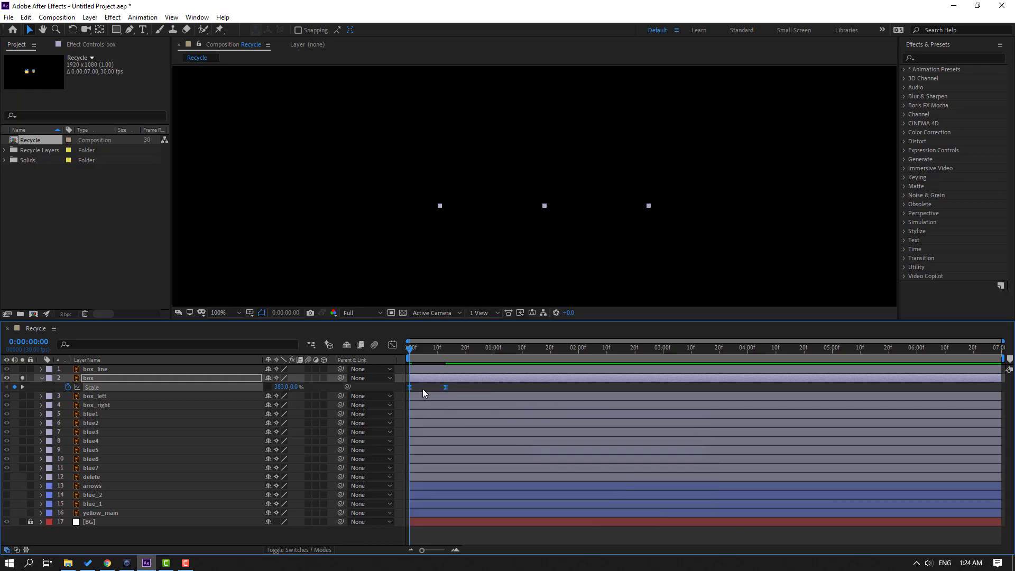
Lengthen the outgoing influence of the box layer's first scale keyframe in the speed graph, and preview the animation
click(393, 346)
key(equal)
key(equal)
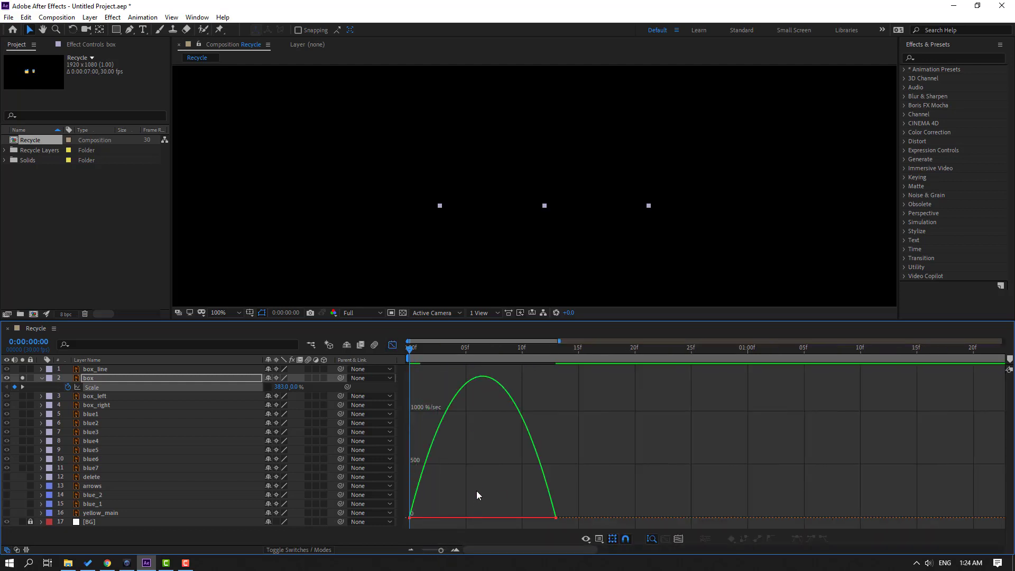
click(423, 477)
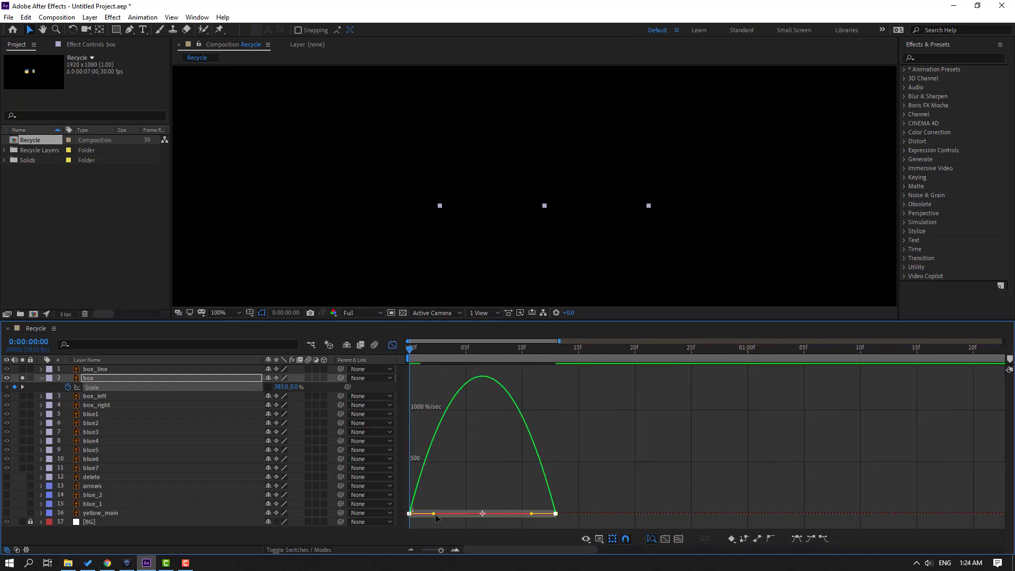
drag(434, 513, 465, 517)
key(equal)
key(space)
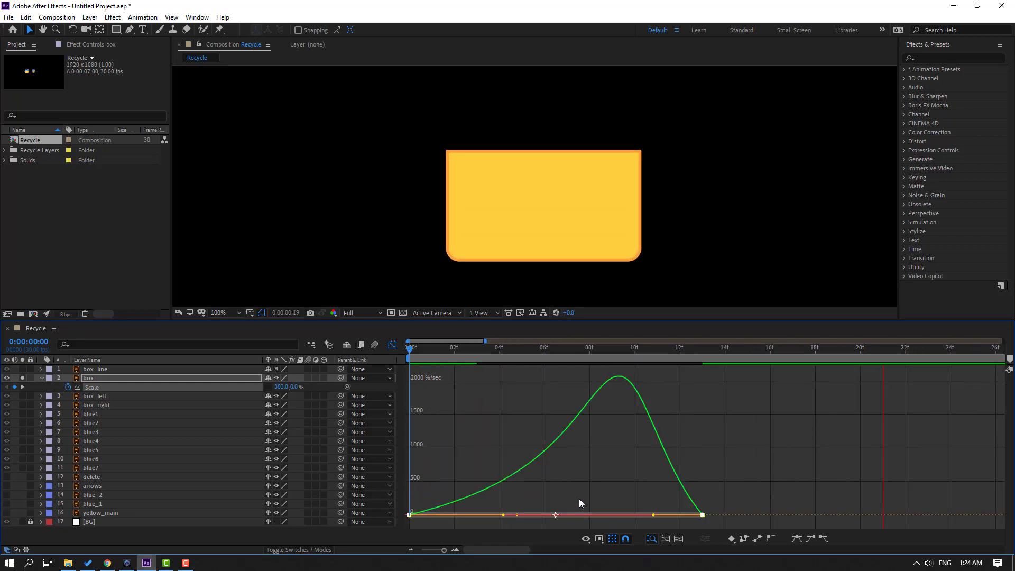
key(space)
scroll(573, 493, down, 3)
key(space)
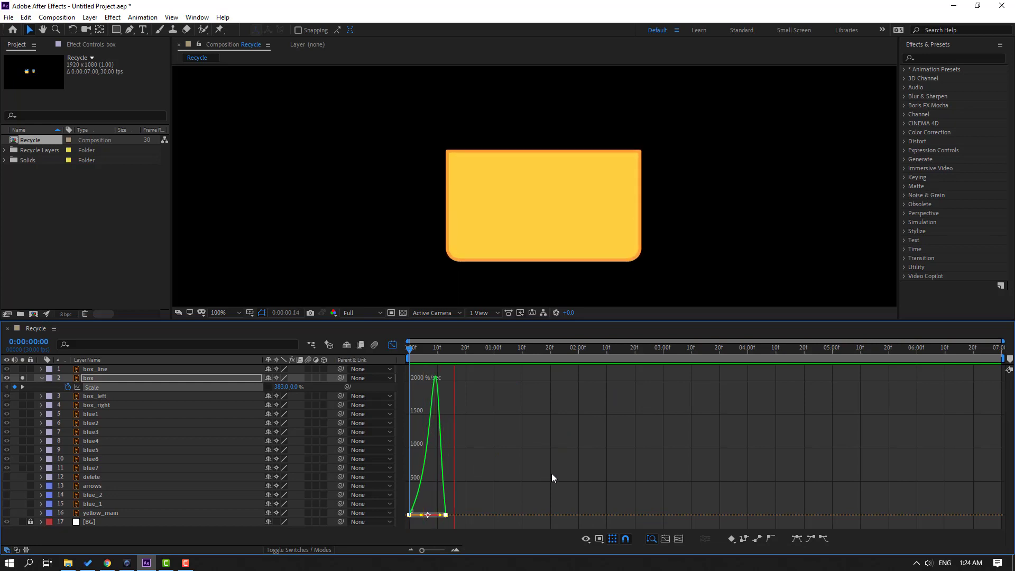
key(space)
Lengthen the incoming influence of the box layer's last scale keyframe in the speed graph, and preview the motion
scroll(452, 486, up, 3)
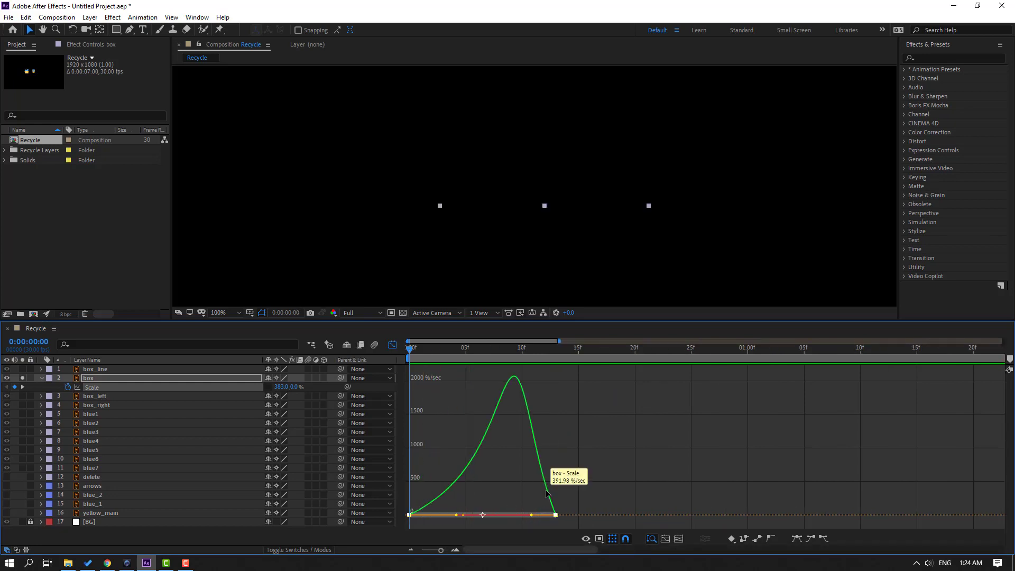
drag(532, 514, 515, 515)
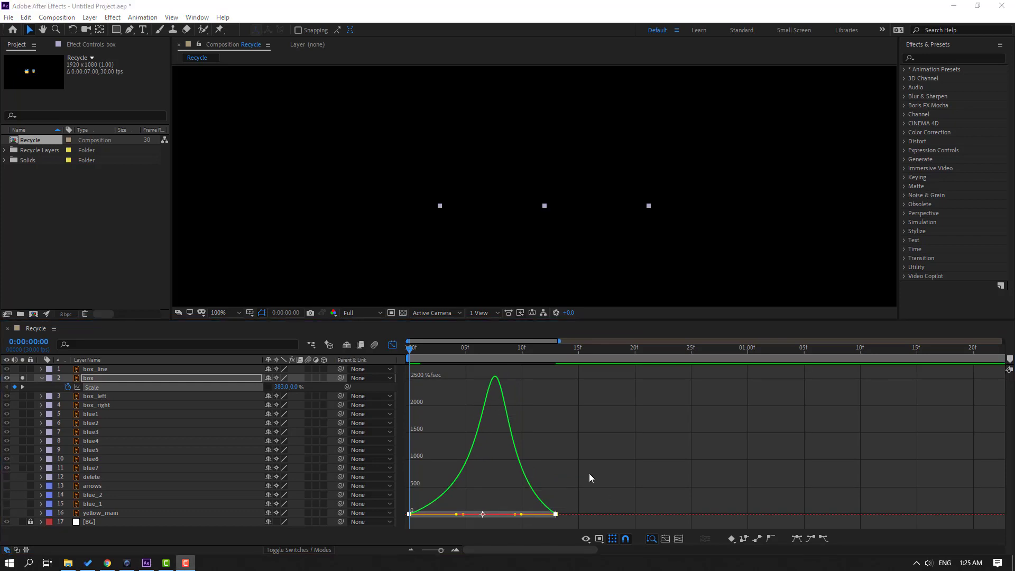
click(627, 464)
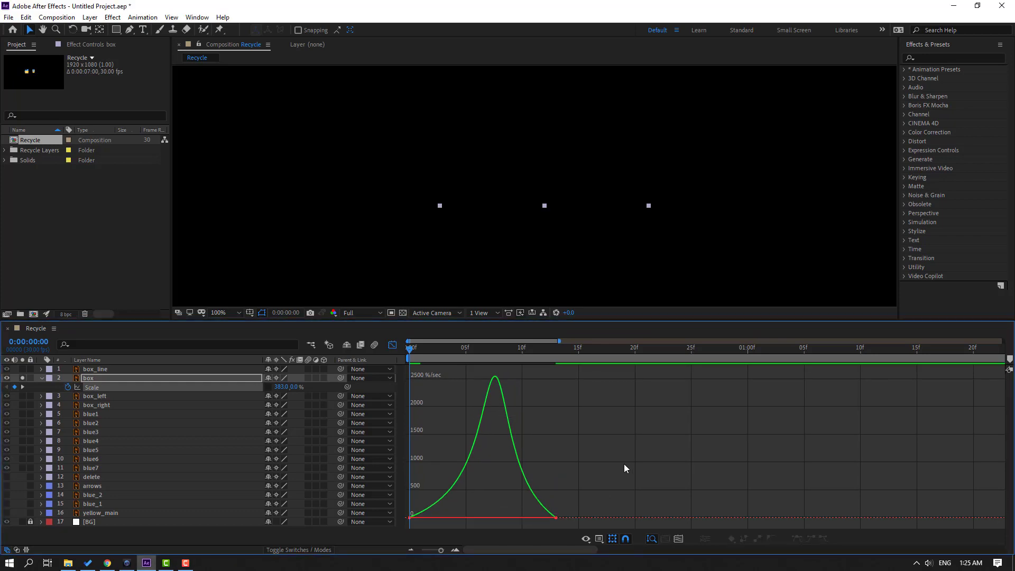
key(space)
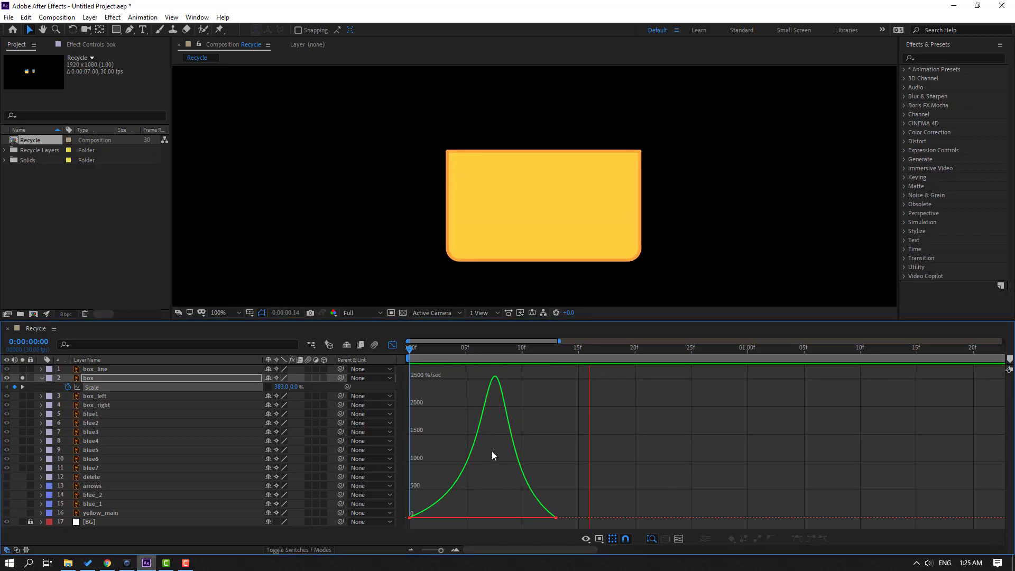
key(space)
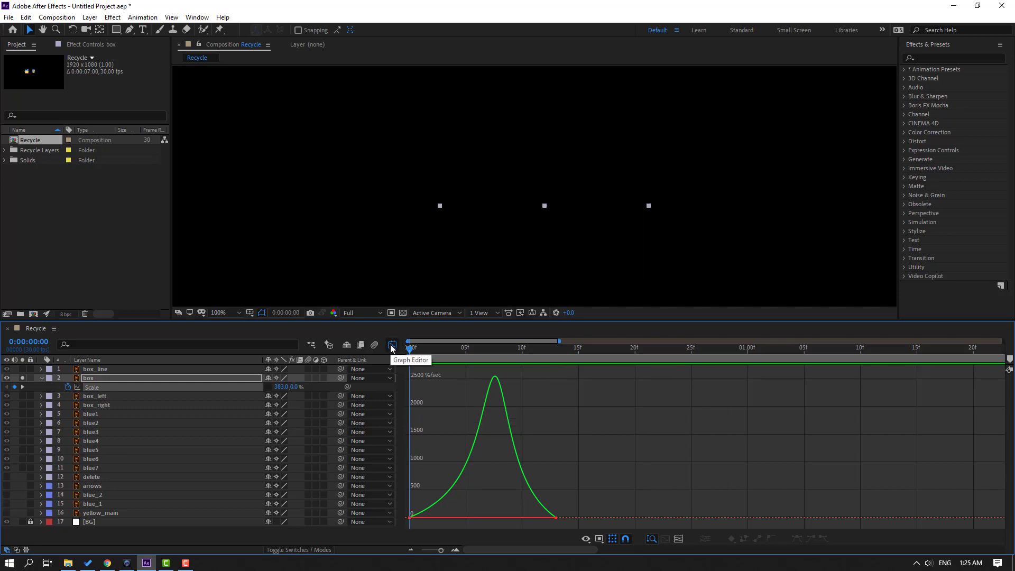
click(392, 346)
Move the box layer's last scale keyframe to frame 15 and preview the timing
click(554, 389)
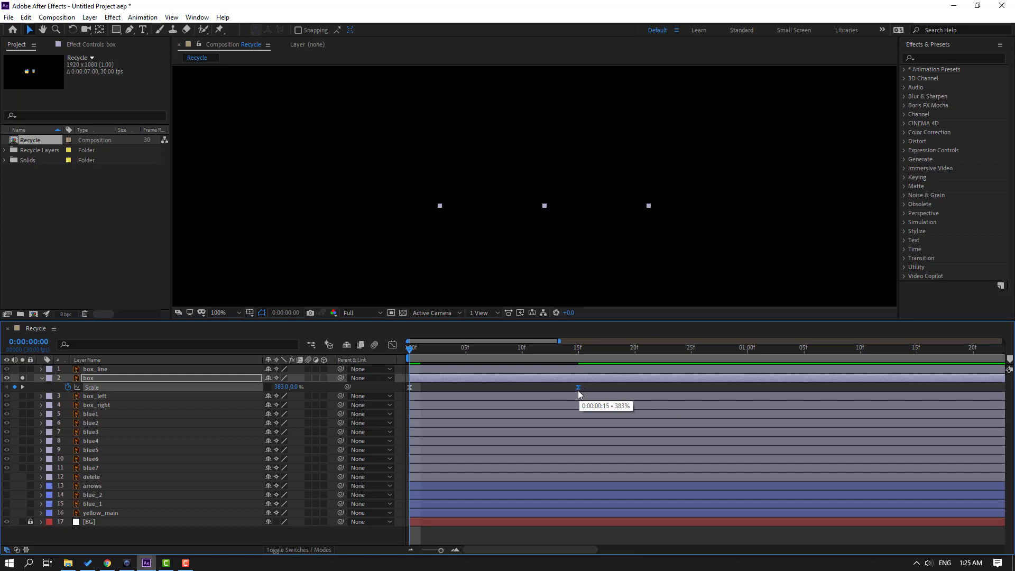
key(minus)
key(minus)
key(space)
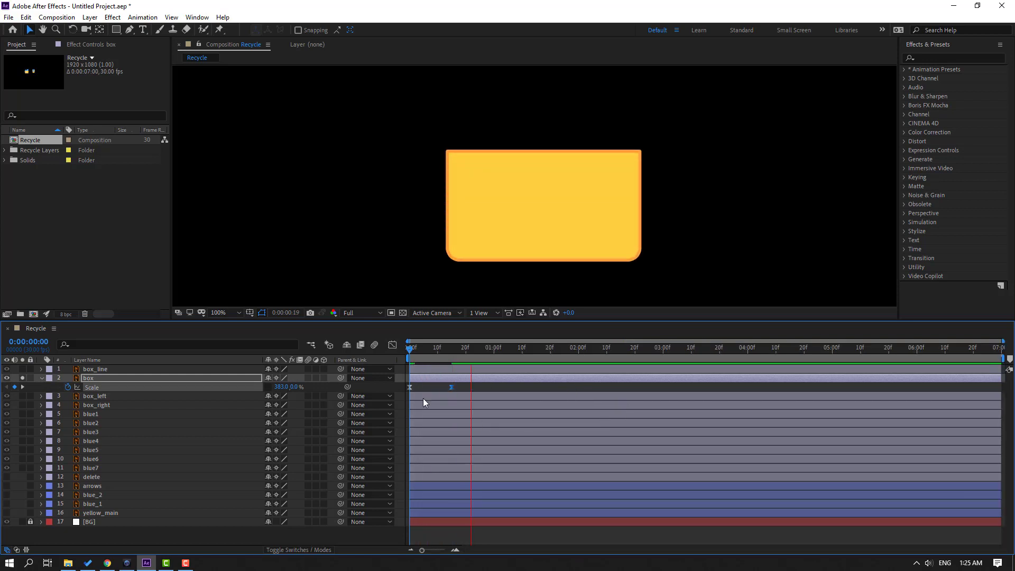
Unsolo the box layer and keyframe the box_line layer's scale at frame 15
drag(412, 351, 452, 350)
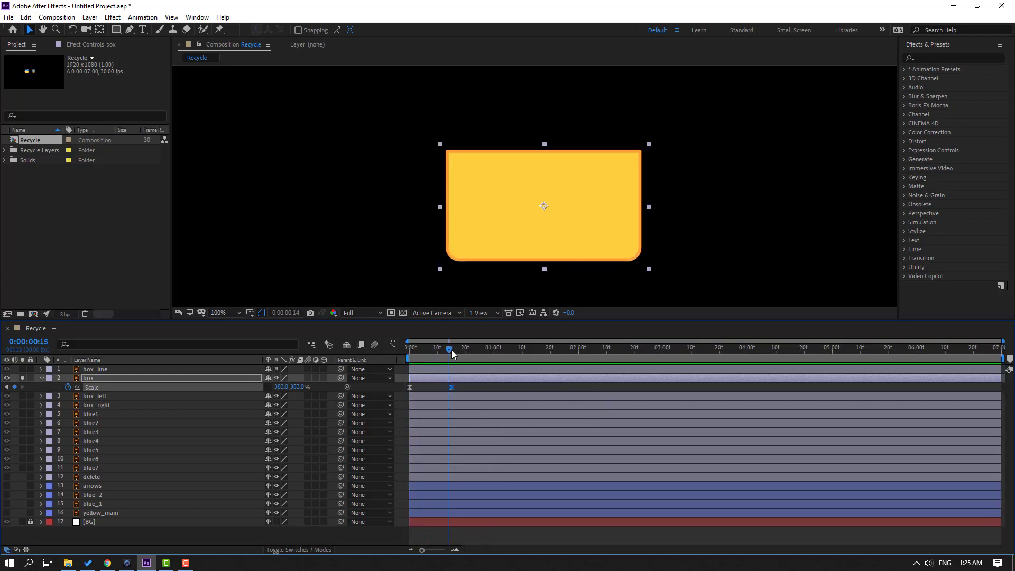
click(22, 378)
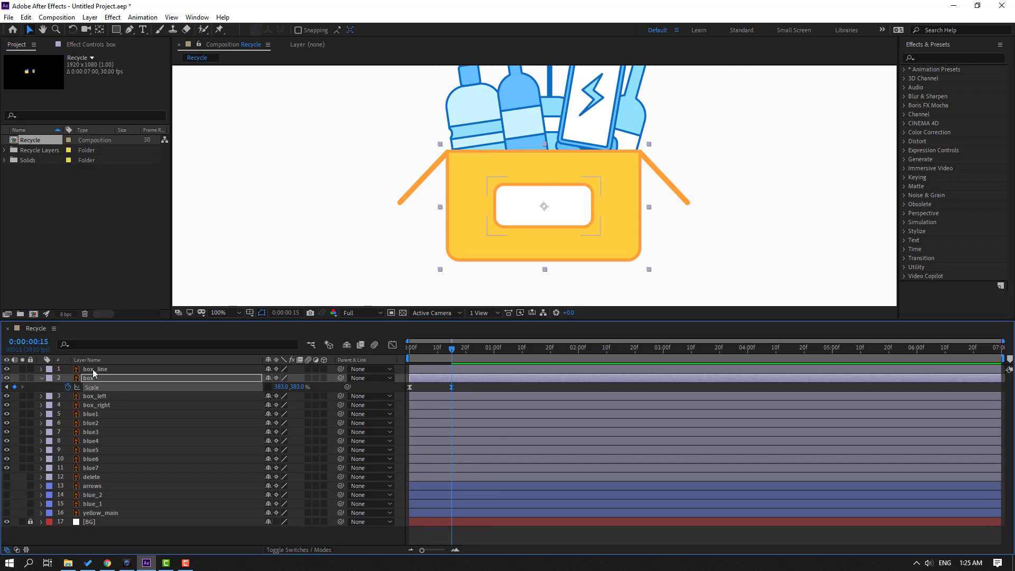
click(93, 370)
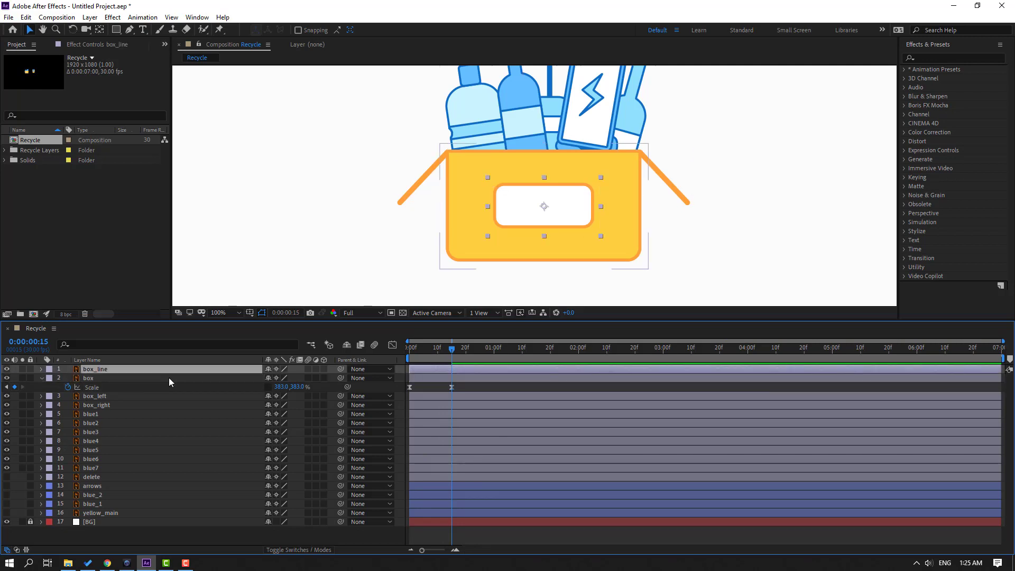
key(s)
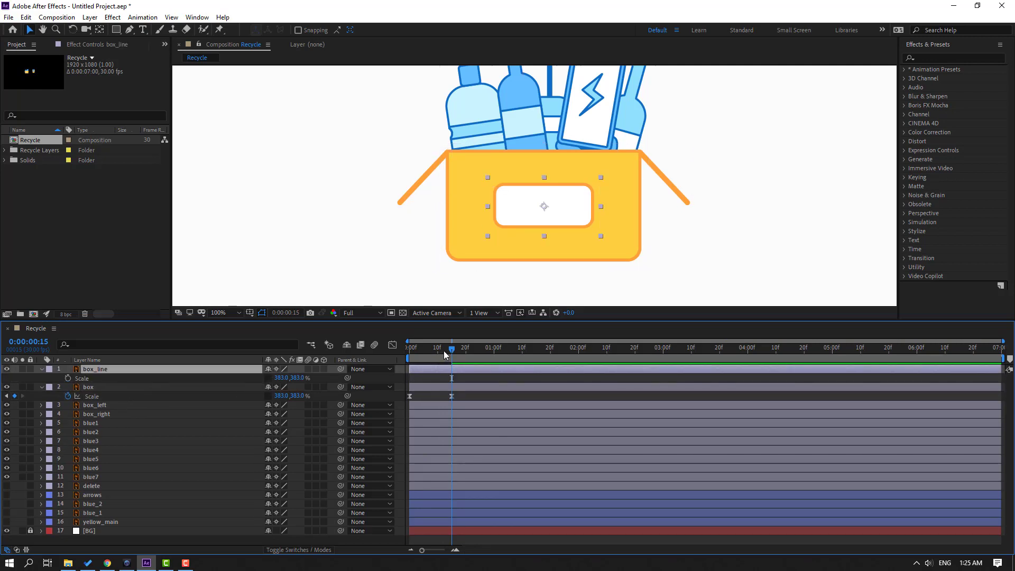
drag(444, 354, 452, 379)
click(68, 379)
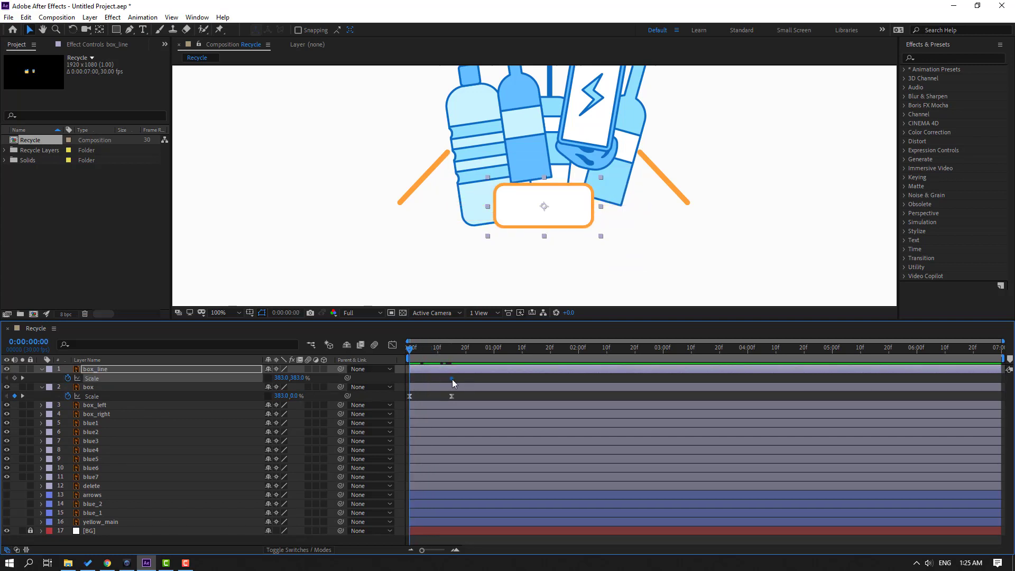
Set box_line's horizontal scale to 0% at frame 0, leaving its vertical scale at 383%
mouse_move(280, 378)
mouse_down()
mouse_move(259, 378)
mouse_move(282, 381)
mouse_up()
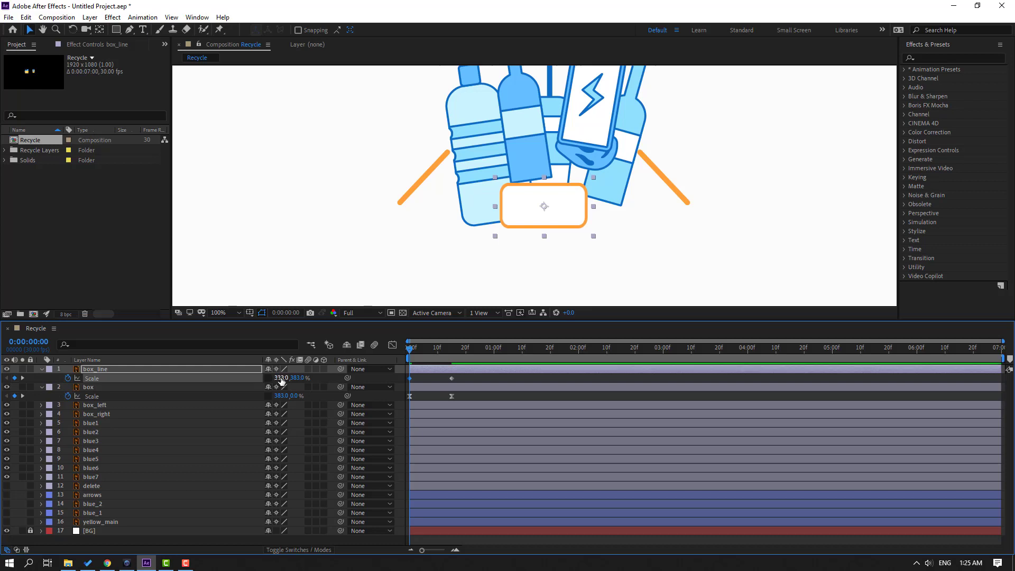
text(0)
key(Return)
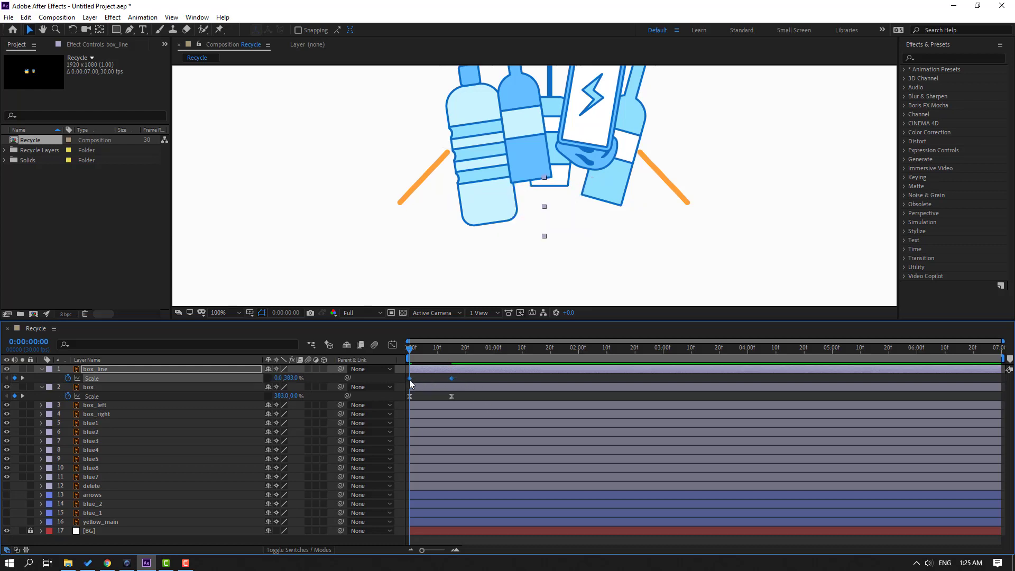
Apply Easy Ease to both scale keyframes of the box_line layer
right_click(411, 380)
mouse_move(487, 508)
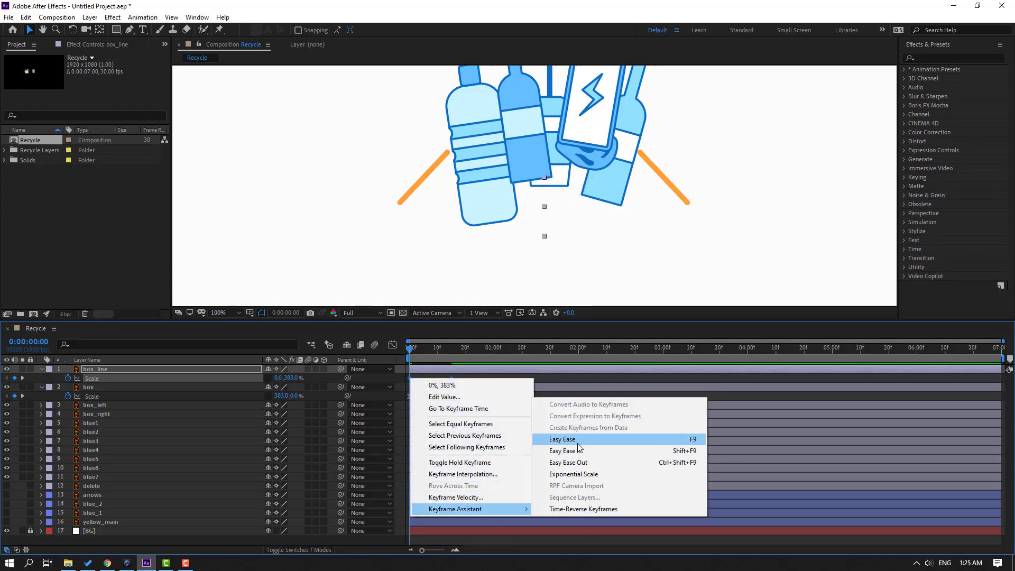
click(578, 443)
Increase the incoming influence of box_line's last scale keyframe to about 89% in the speed graph, and preview it
click(395, 347)
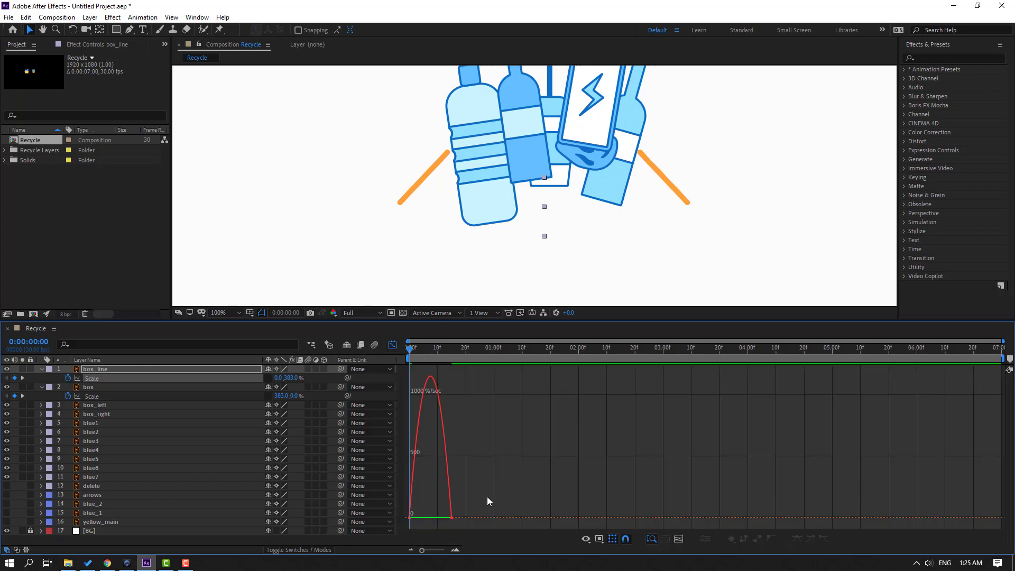
click(450, 484)
key(equal)
key(equal)
drag(551, 514, 504, 516)
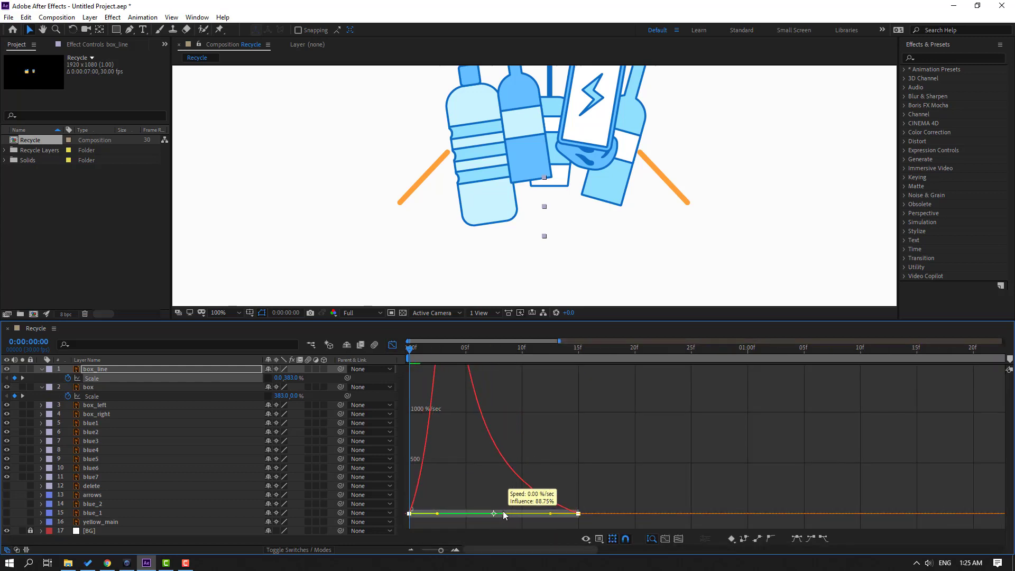
key(minus)
key(minus)
key(space)
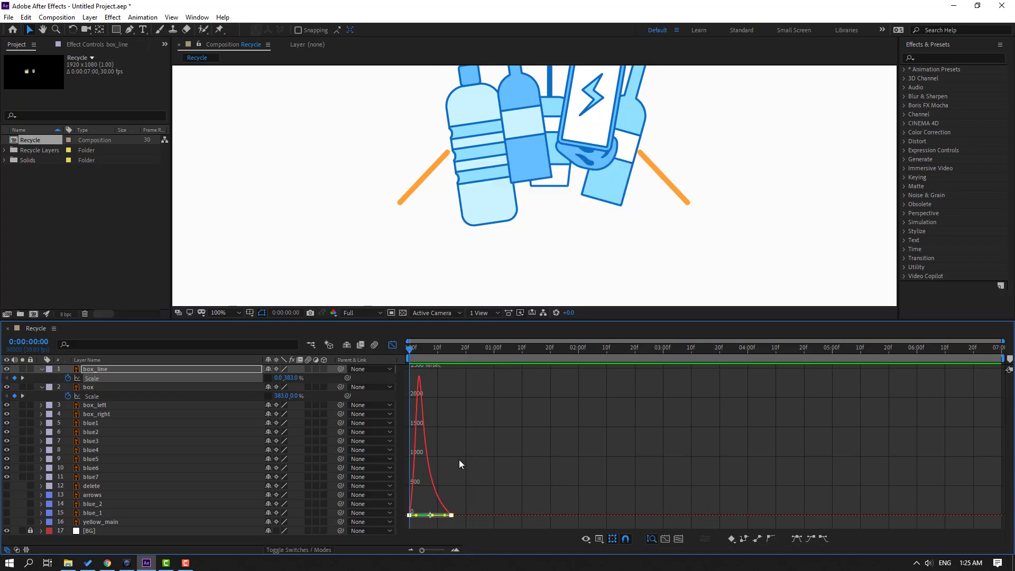
click(392, 312)
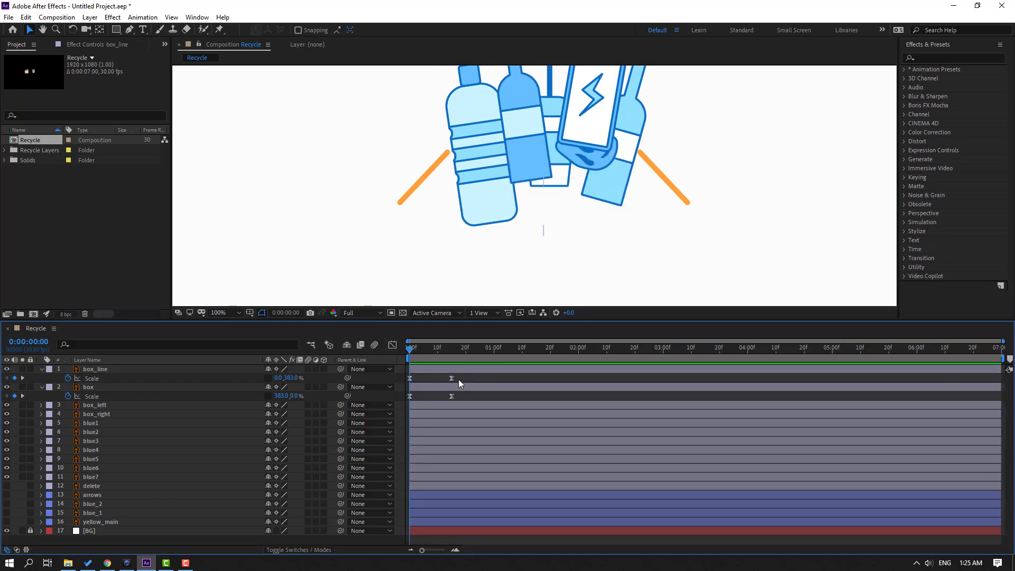
Move box_line's last scale keyframe to about frame 24, and delay the whole layer to start at about frame 6, previewing the timing
drag(458, 377, 475, 379)
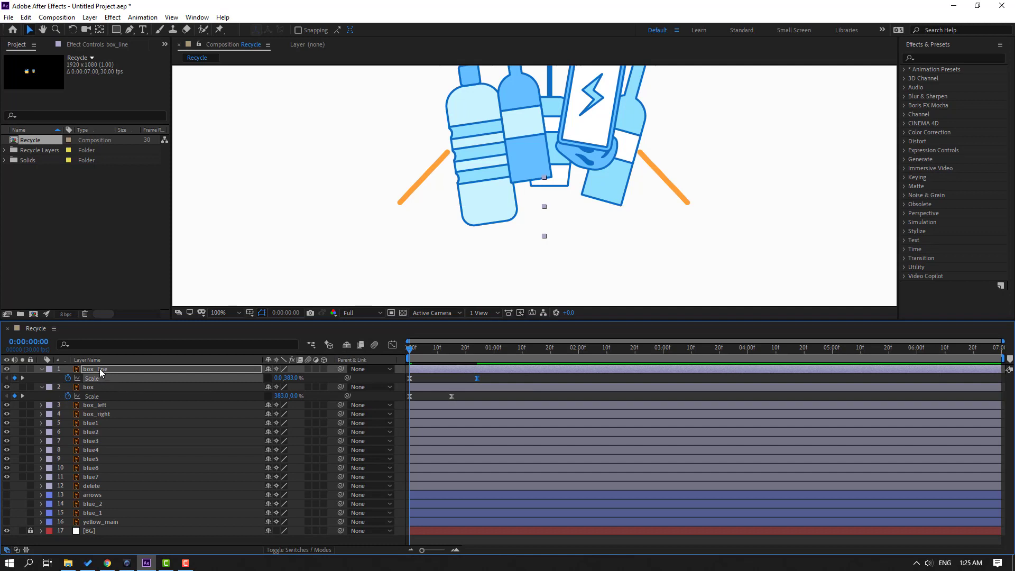
key(Return)
drag(443, 374, 473, 370)
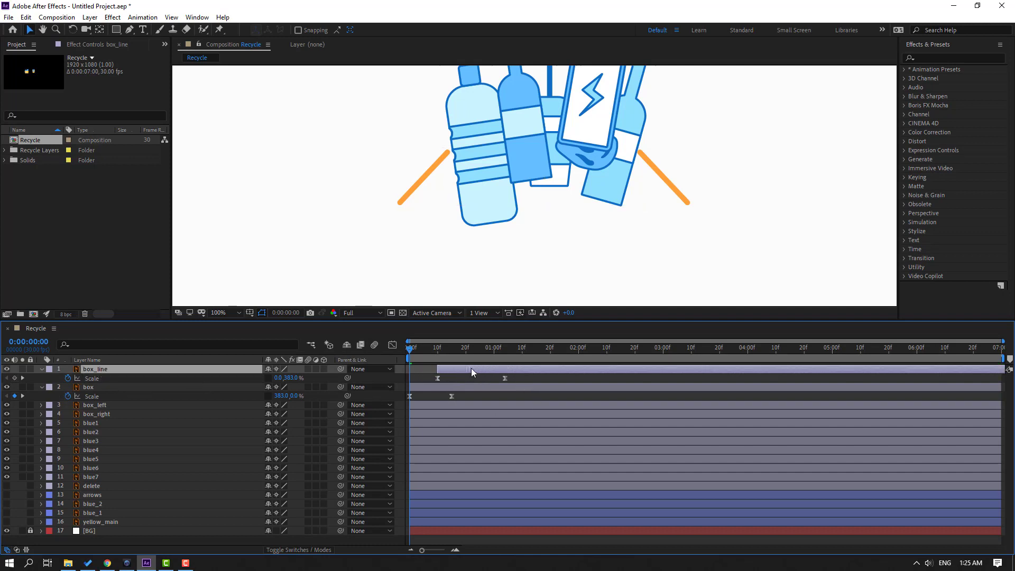
key(space)
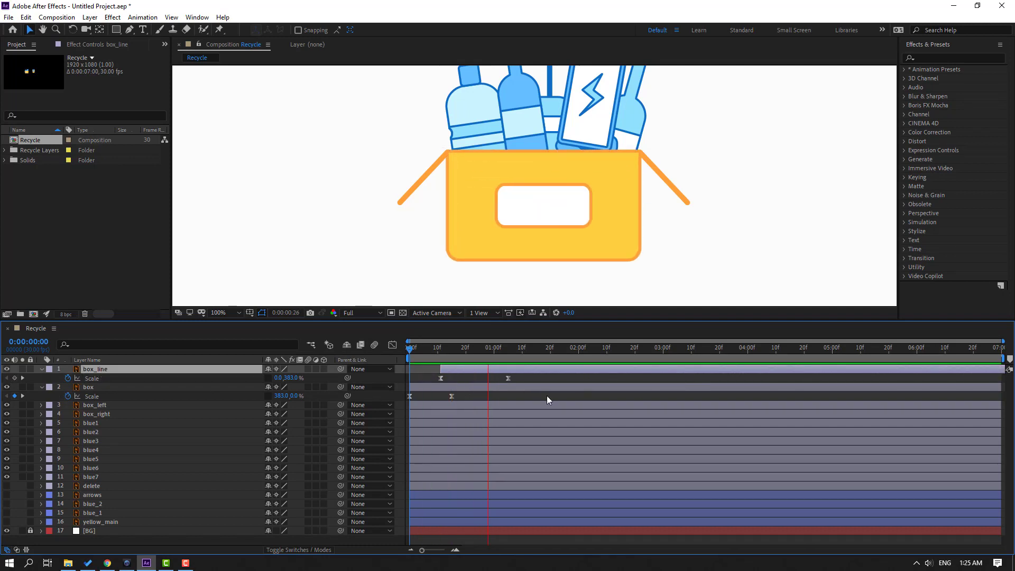
key(space)
drag(474, 369, 456, 370)
key(space)
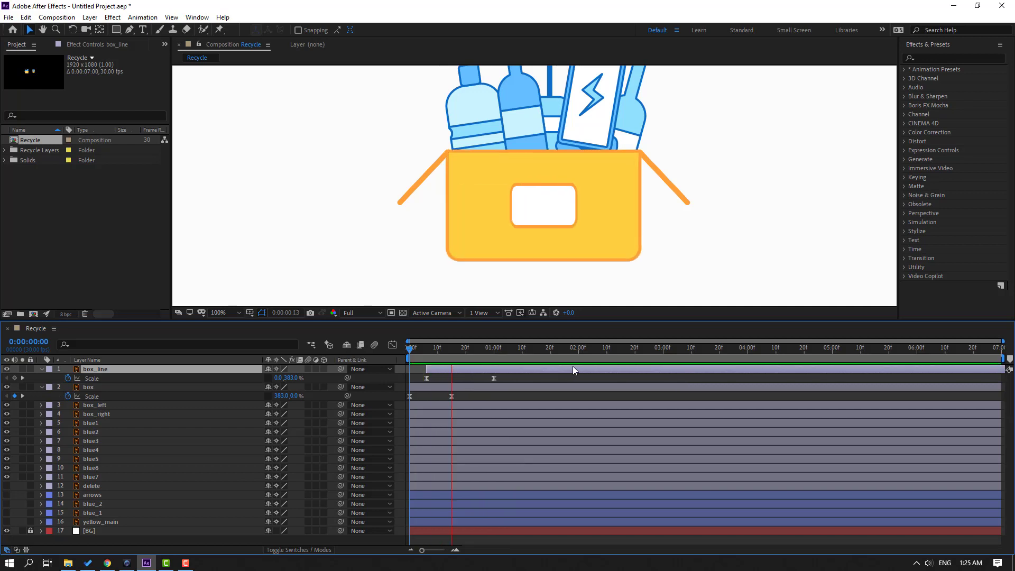
key(space)
key(space)
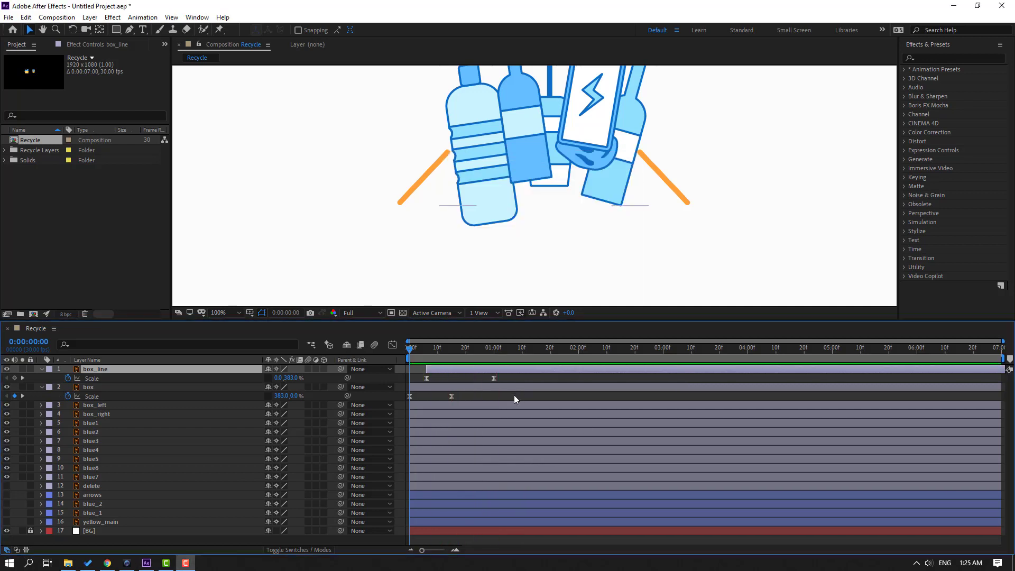
key(space)
drag(451, 348, 396, 341)
Move the box_left layer's anchor point to the upper end of the orange flap, where it meets the box
click(101, 406)
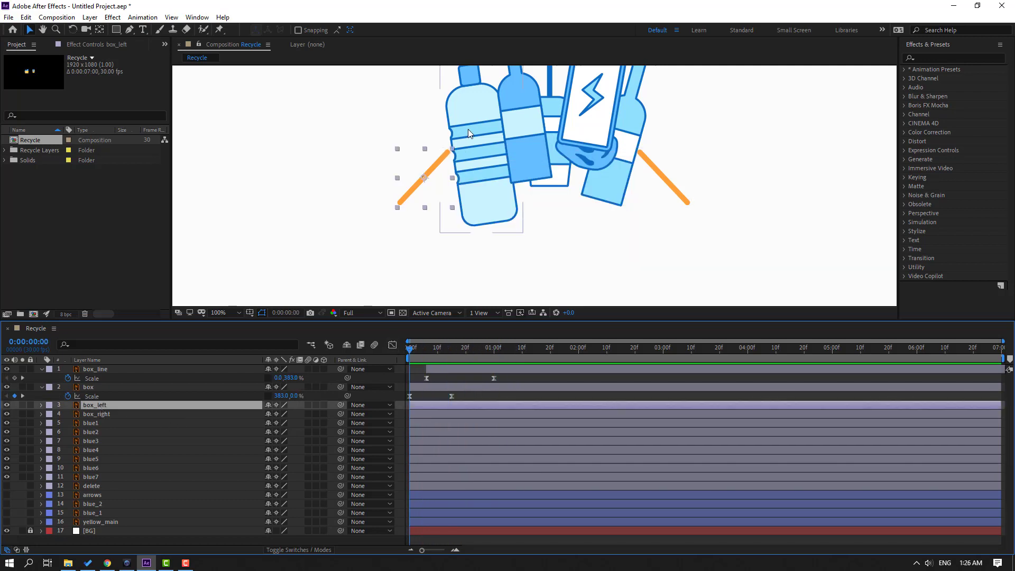
scroll(468, 129, up, 4)
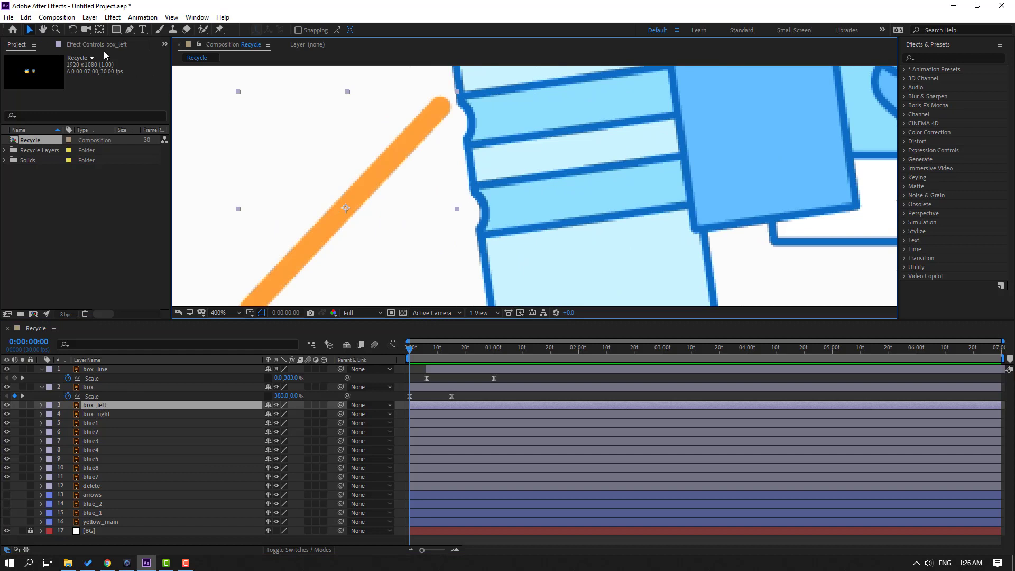
click(100, 32)
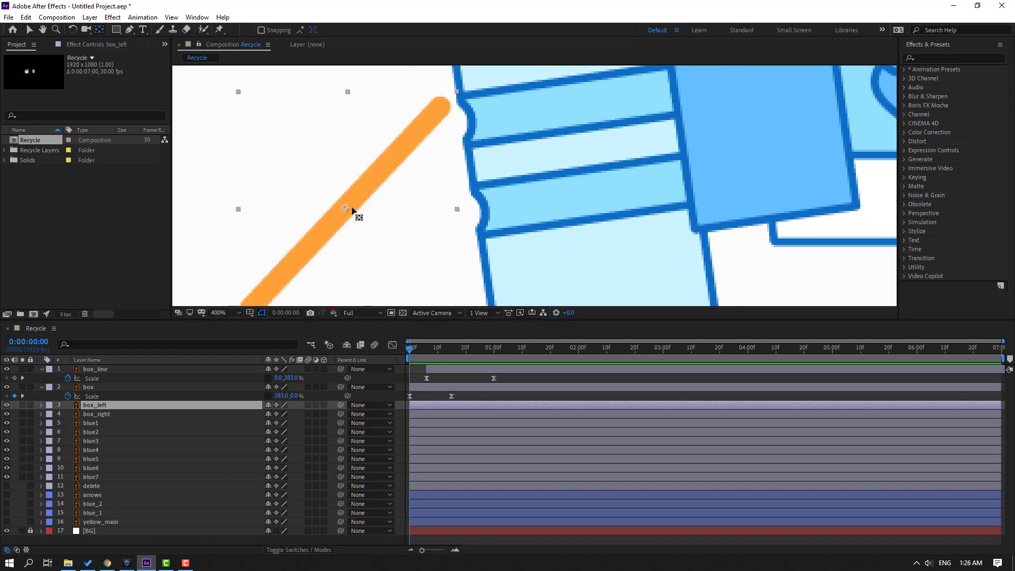
drag(352, 209, 444, 105)
click(30, 29)
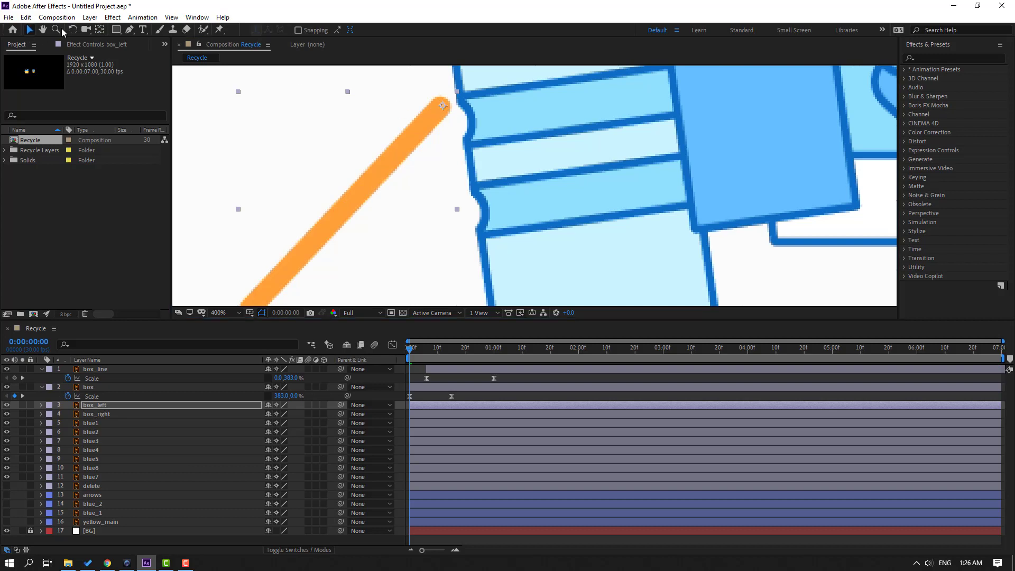
Move the box_right layer's anchor point to the upper end of its orange flap, where it meets the box
click(93, 415)
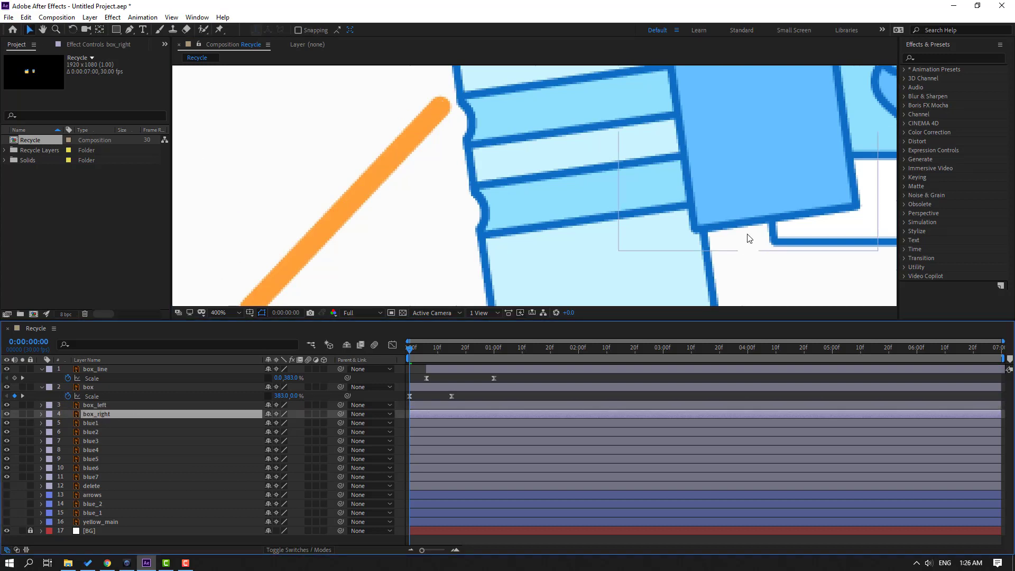
drag(723, 212, 199, 252)
drag(495, 141, 446, 135)
click(100, 30)
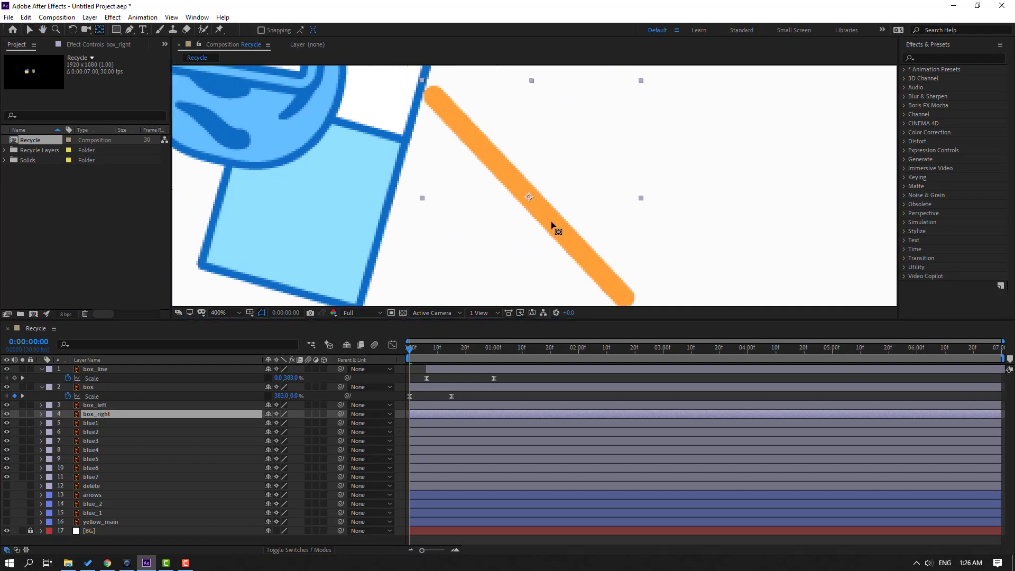
drag(530, 198, 520, 184)
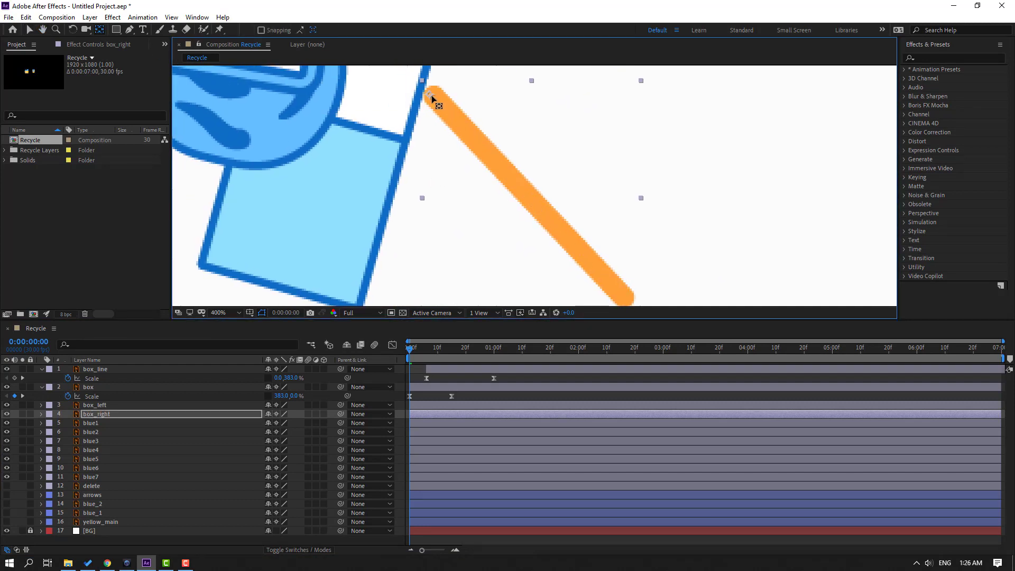
key(v)
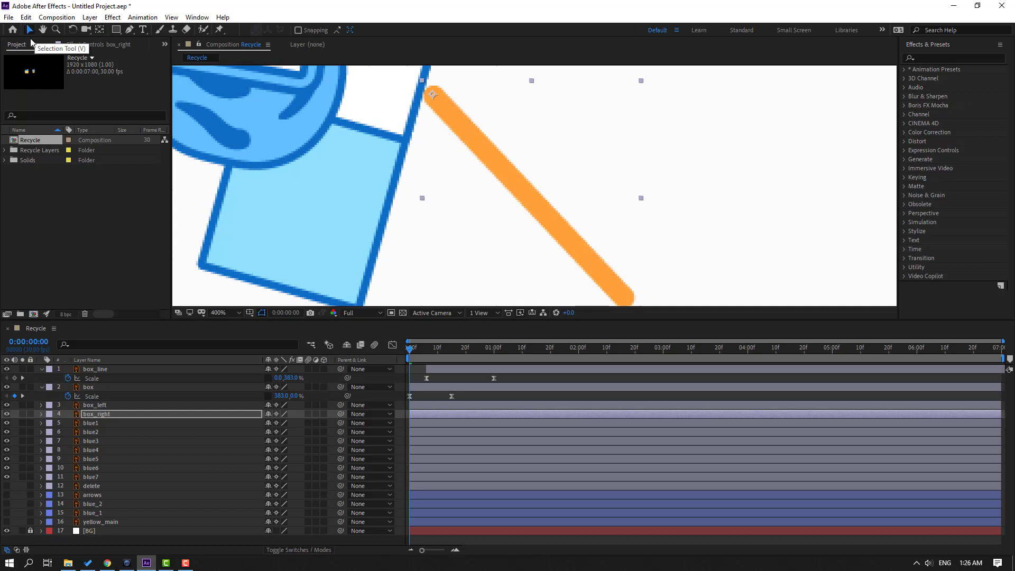
key(slash)
drag(286, 217, 333, 217)
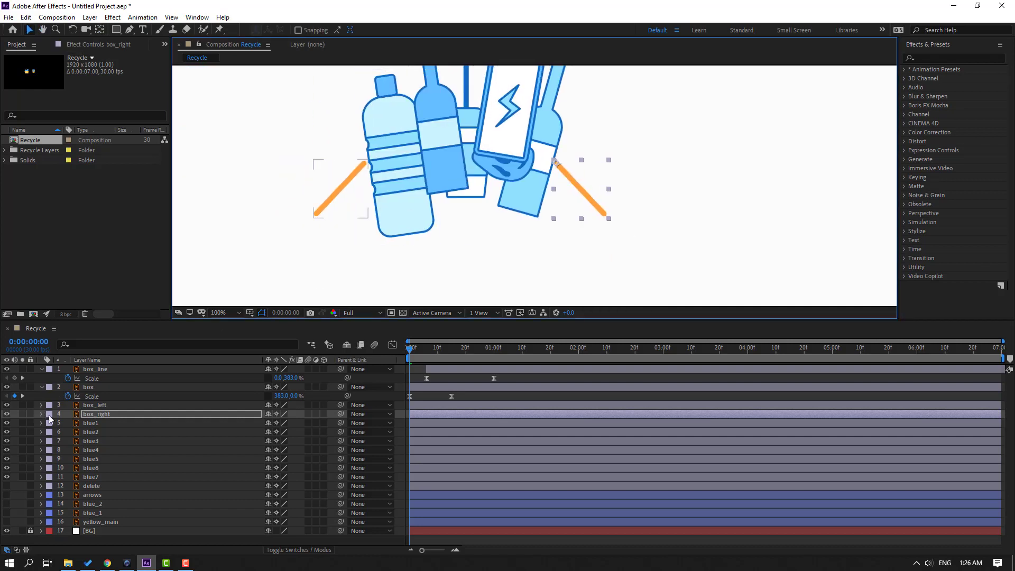
Reveal the Rotation property of box_left and box_right, and delay both layers to start at frame 16
click(86, 407)
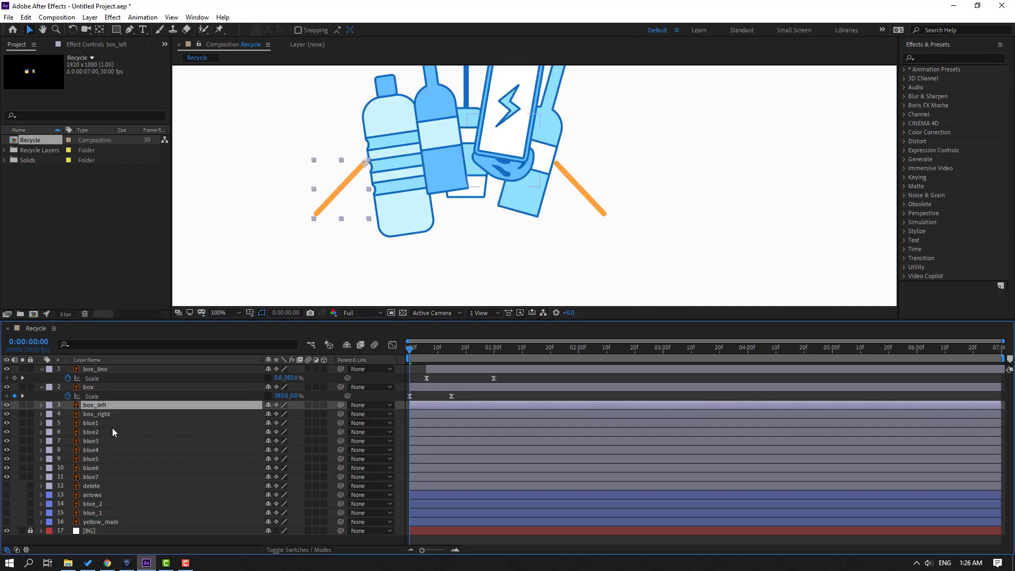
shift+click(103, 414)
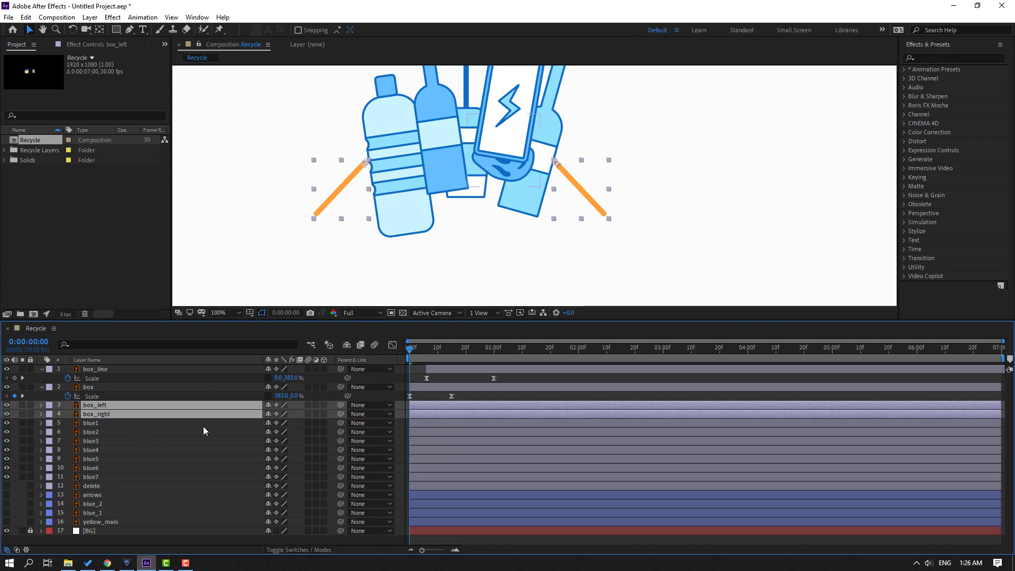
key(r)
drag(411, 353, 451, 352)
drag(437, 408, 474, 411)
drag(439, 347, 454, 352)
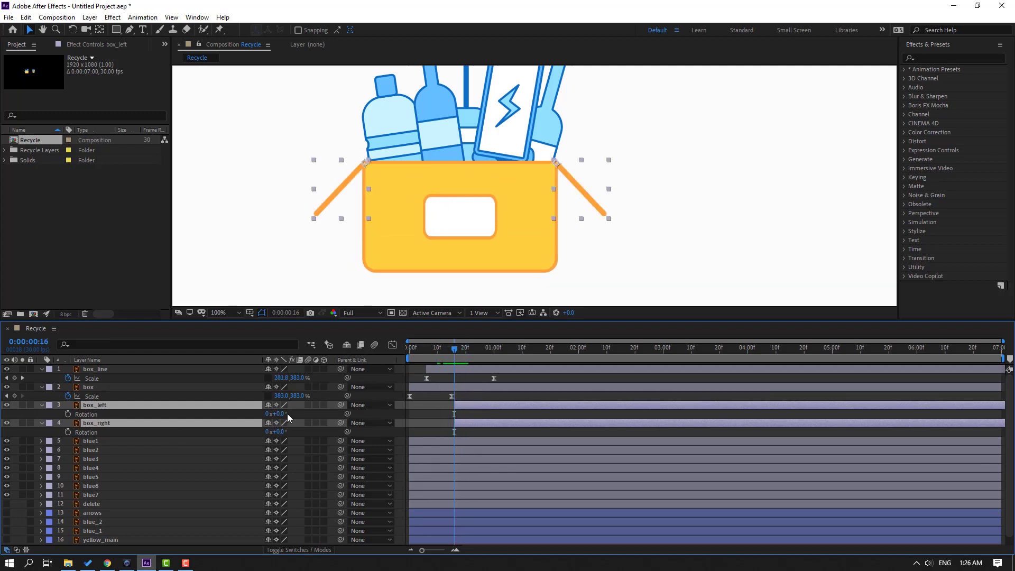
Rotate box_left to 228° and box_right to -226° to hide the flaps, and create a rotation keyframe on each at frame 16
drag(279, 414, 395, 413)
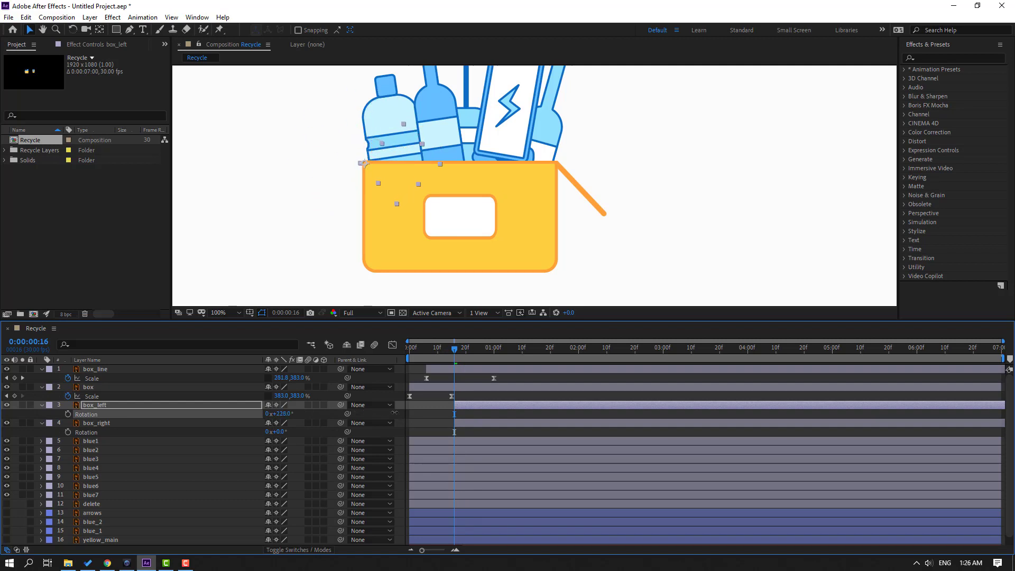
drag(279, 432, 174, 444)
click(68, 415)
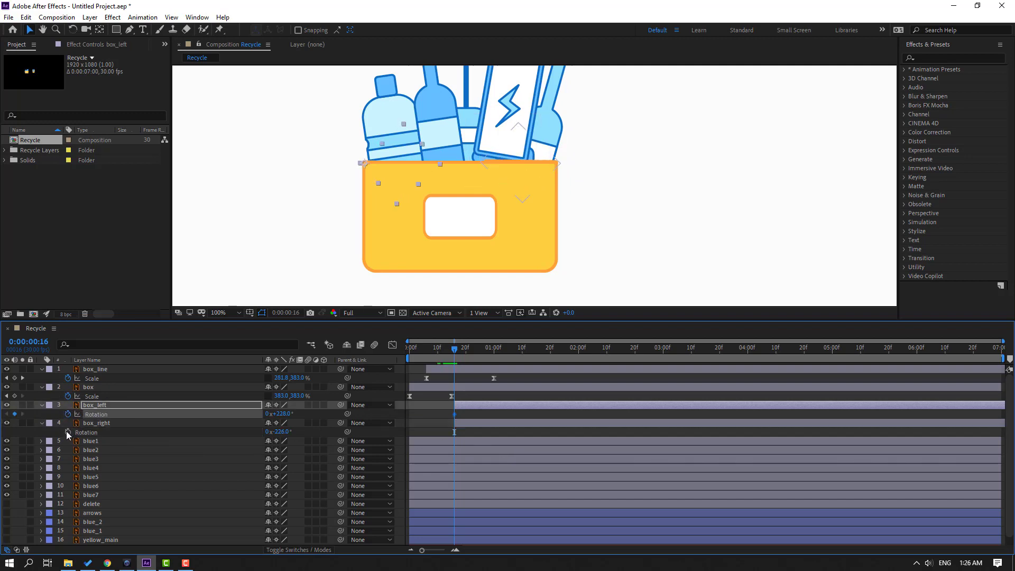
click(67, 432)
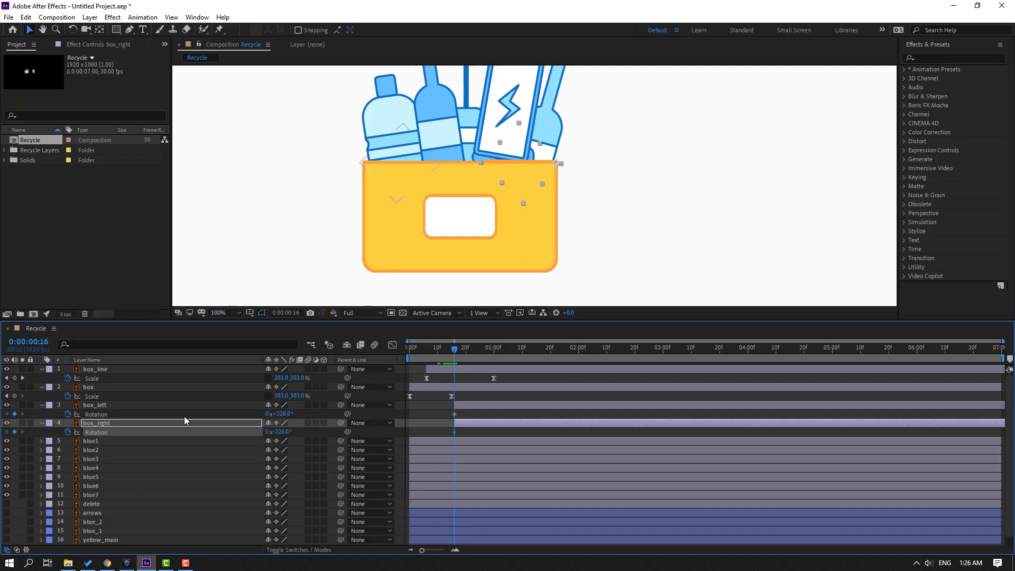
At frame 26, swing both flaps outward and down, with box_left's rotation at 26°
key(space)
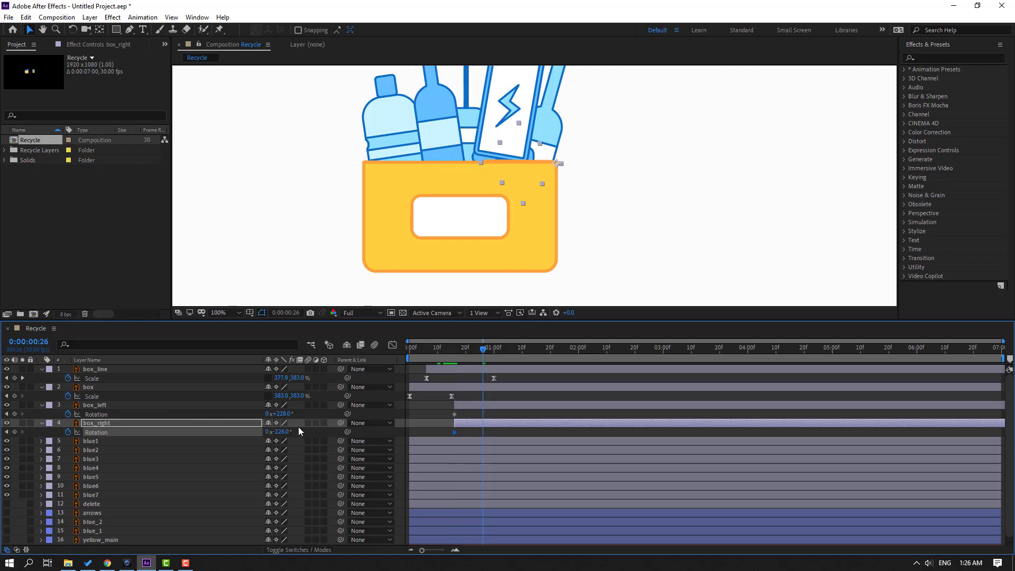
drag(292, 414, 191, 430)
drag(279, 431, 396, 440)
Keyframe alternating flap swings every 10 frames from 1:06 to 2:06, ending with box_left at 17° and box_right at -17°
key(space)
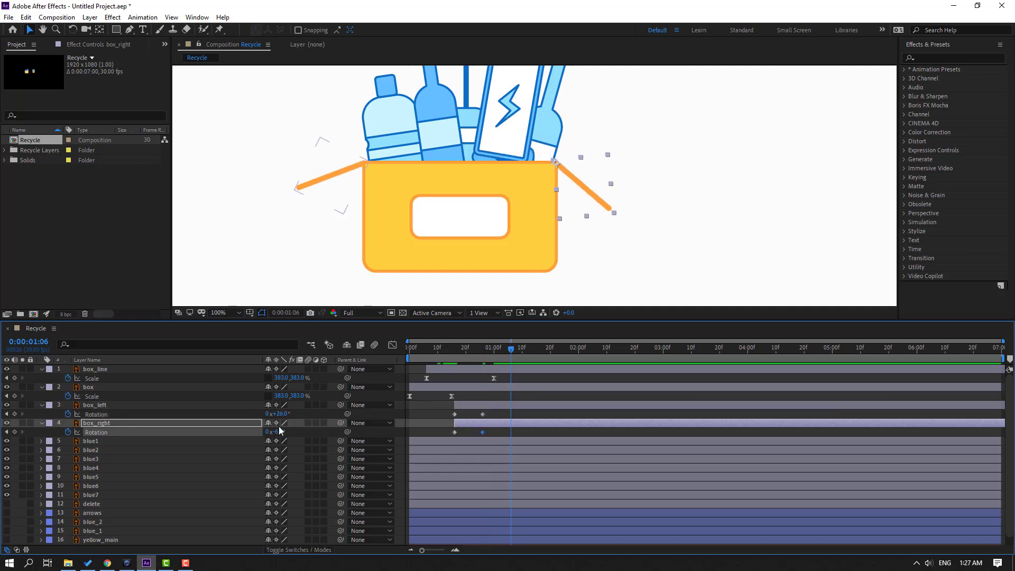
drag(280, 432, 304, 413)
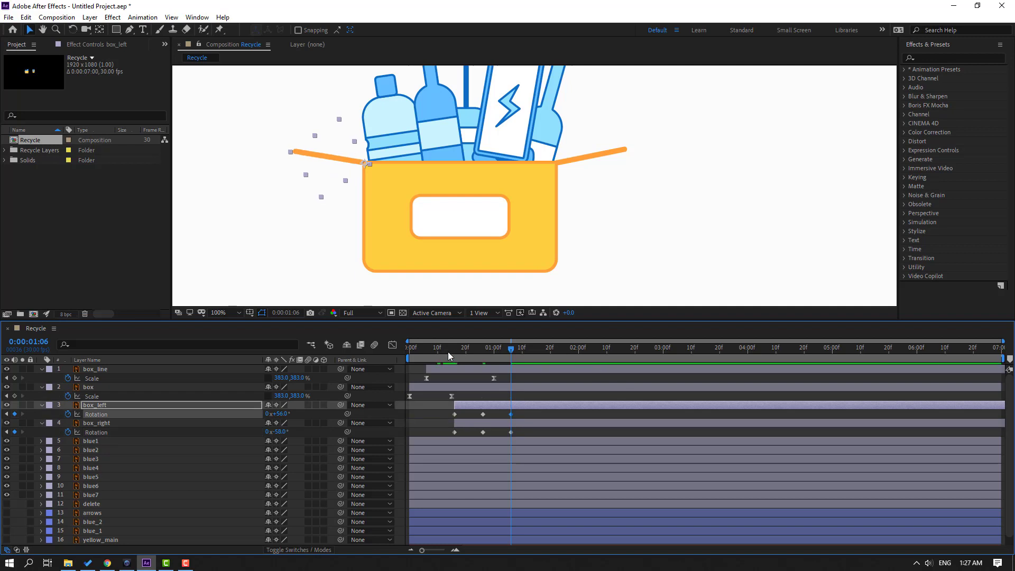
drag(448, 351, 539, 354)
mouse_move(284, 414)
mouse_down()
mouse_move(260, 408)
mouse_move(279, 431)
mouse_move(303, 427)
mouse_move(271, 432)
mouse_move(282, 415)
mouse_move(282, 432)
mouse_up()
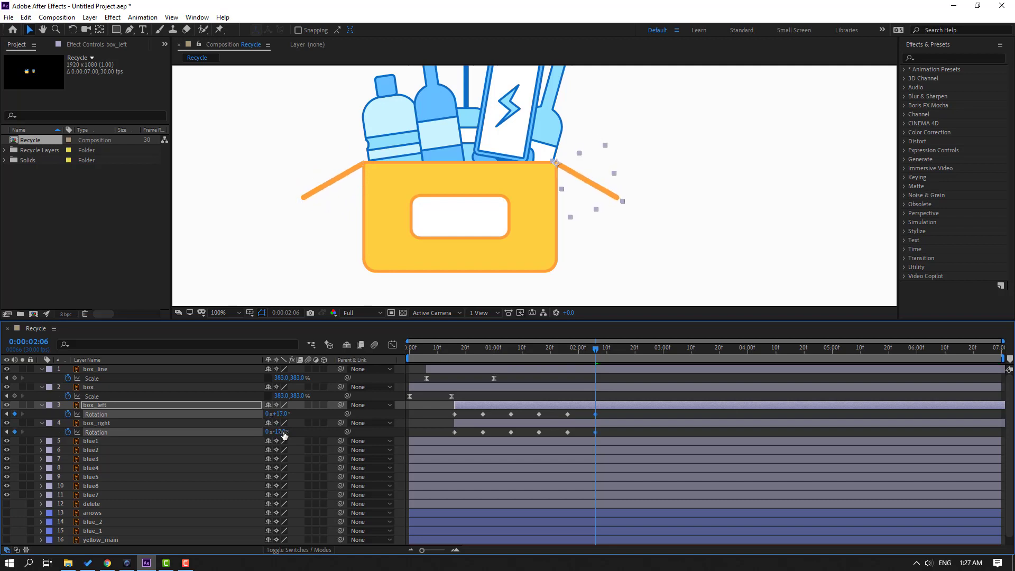
Apply Easy Ease to all rotation keyframes of box_left and box_right, and preview the flap motion
drag(609, 415, 456, 440)
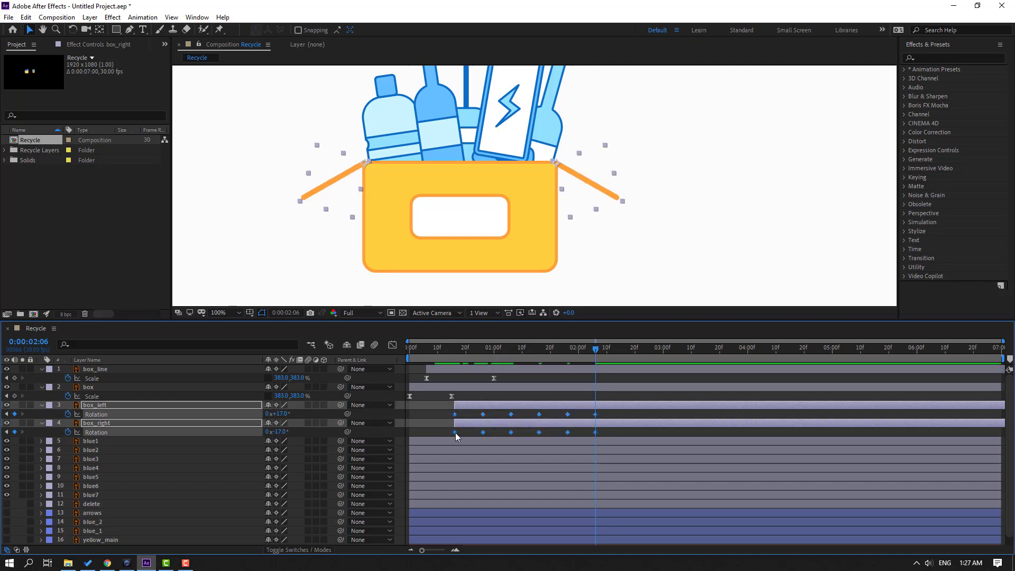
right_click(457, 436)
mouse_move(529, 424)
click(630, 453)
key(space)
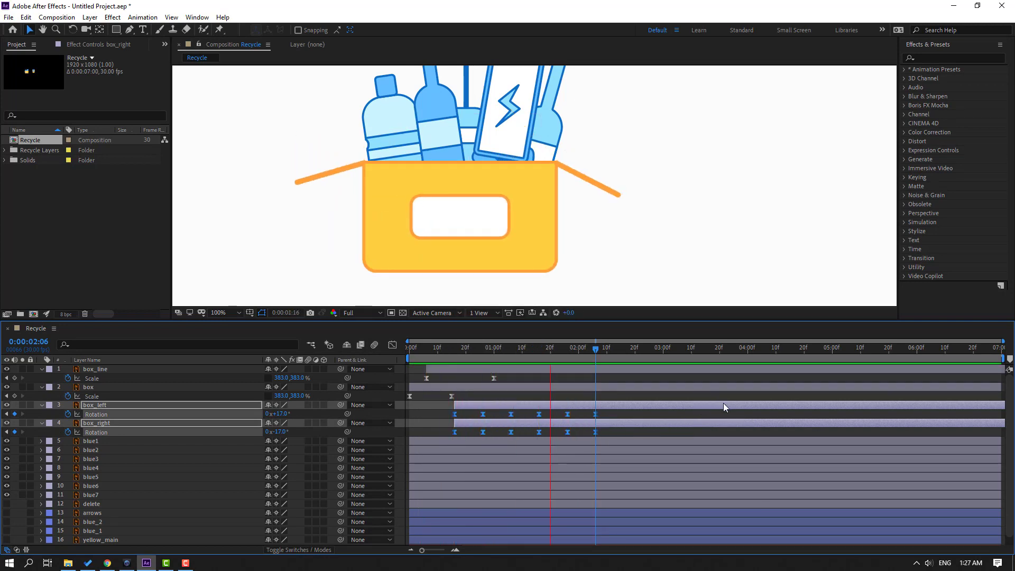
Shift the box_left and box_right layers earlier to start at about frame 12, and preview the new timing
drag(547, 350, 457, 366)
drag(493, 404, 484, 402)
key(space)
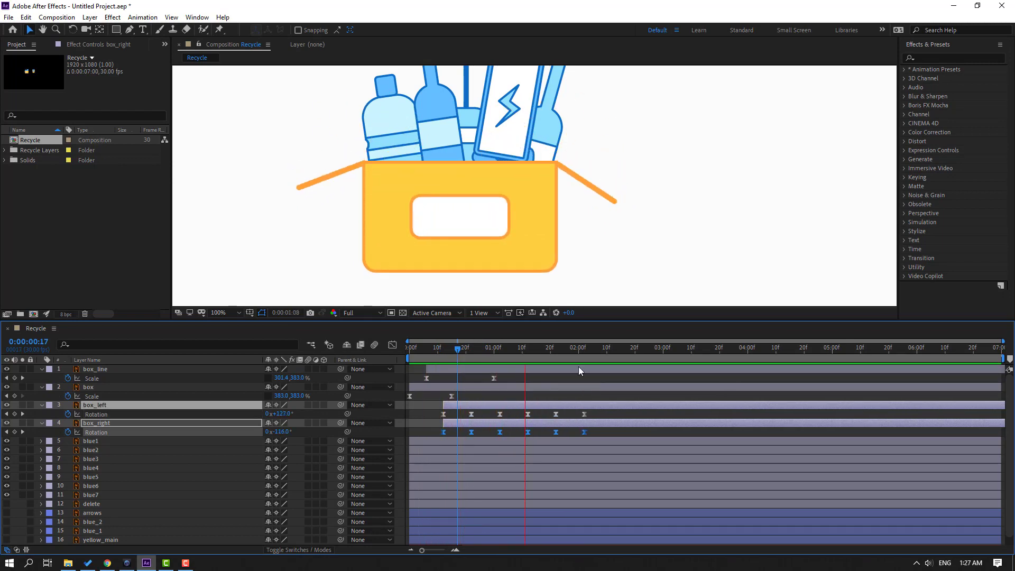
key(comma)
key(space)
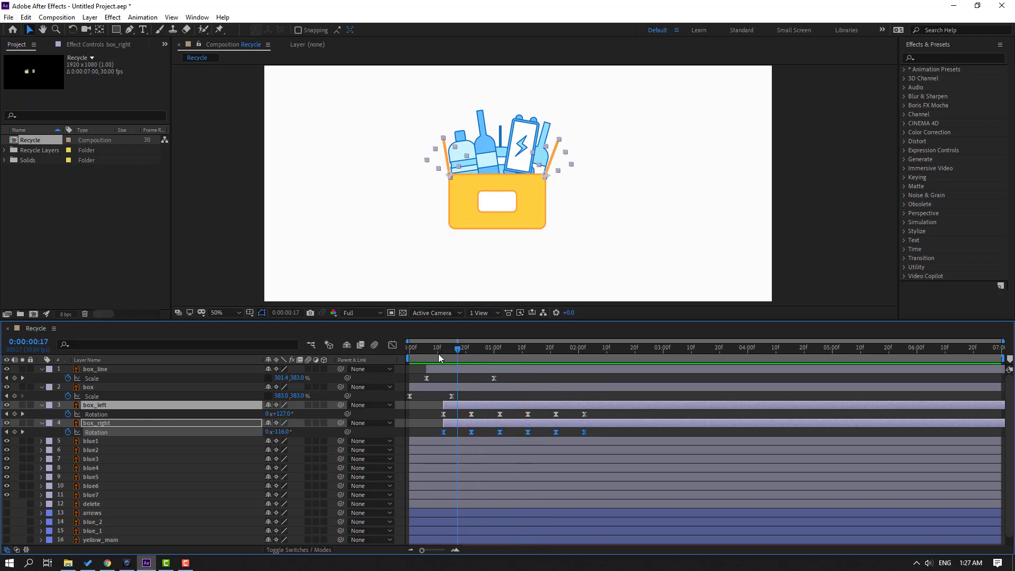
drag(439, 358, 487, 351)
click(545, 398)
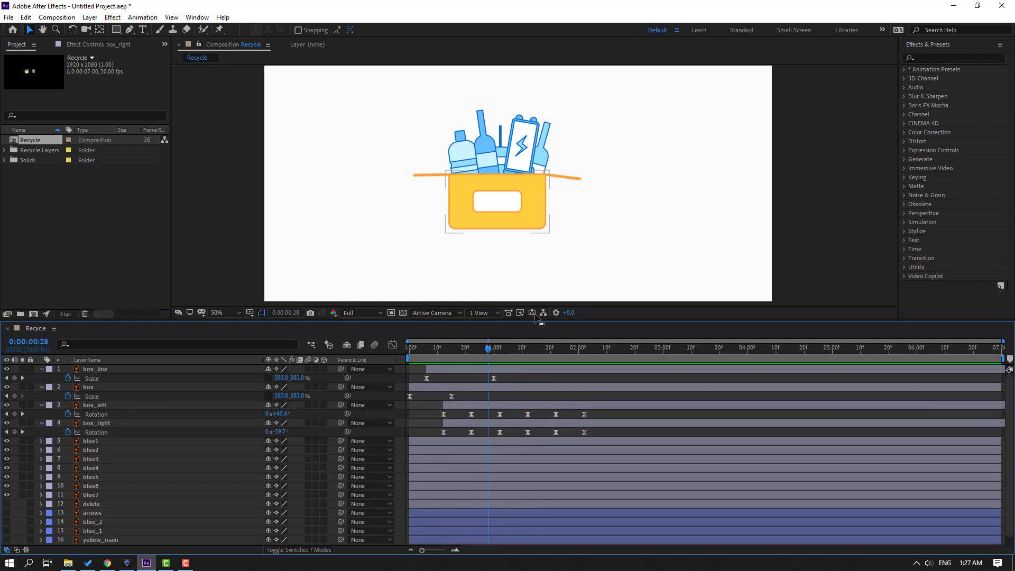
Solo the blue1 to blue7 layers and create a Position keyframe on each at frame 0
click(497, 166)
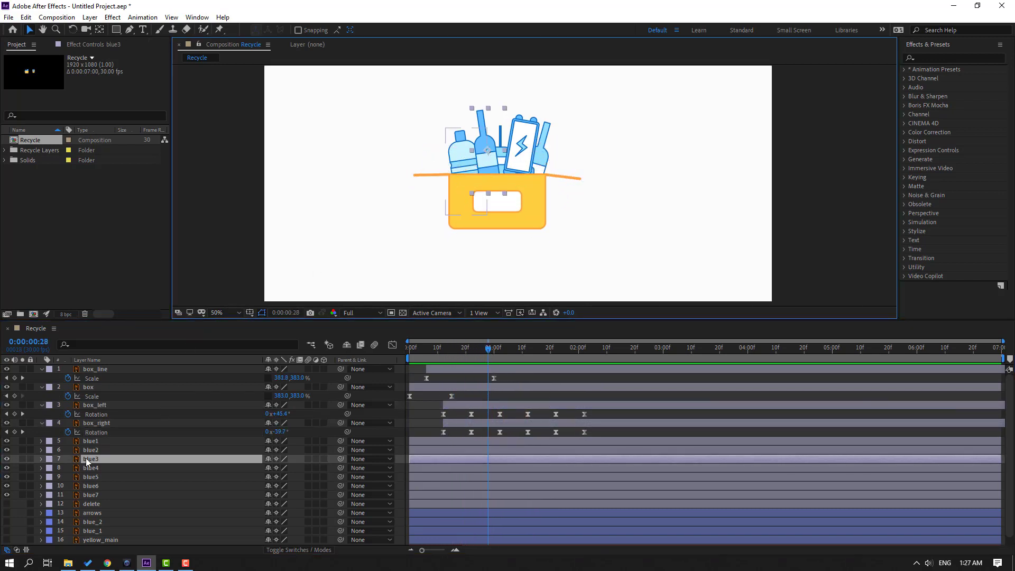
click(91, 442)
shift+click(99, 495)
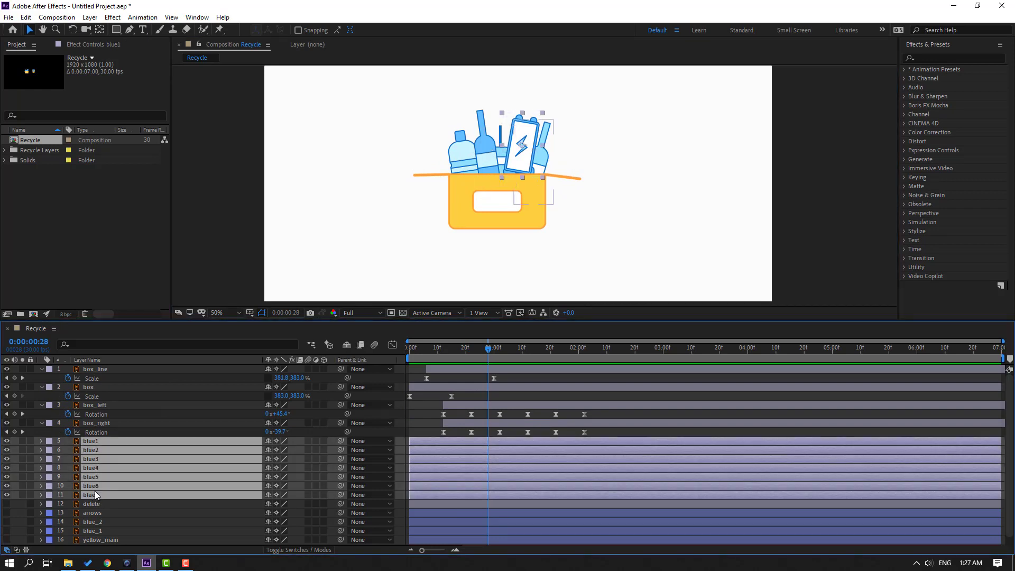
key(Home)
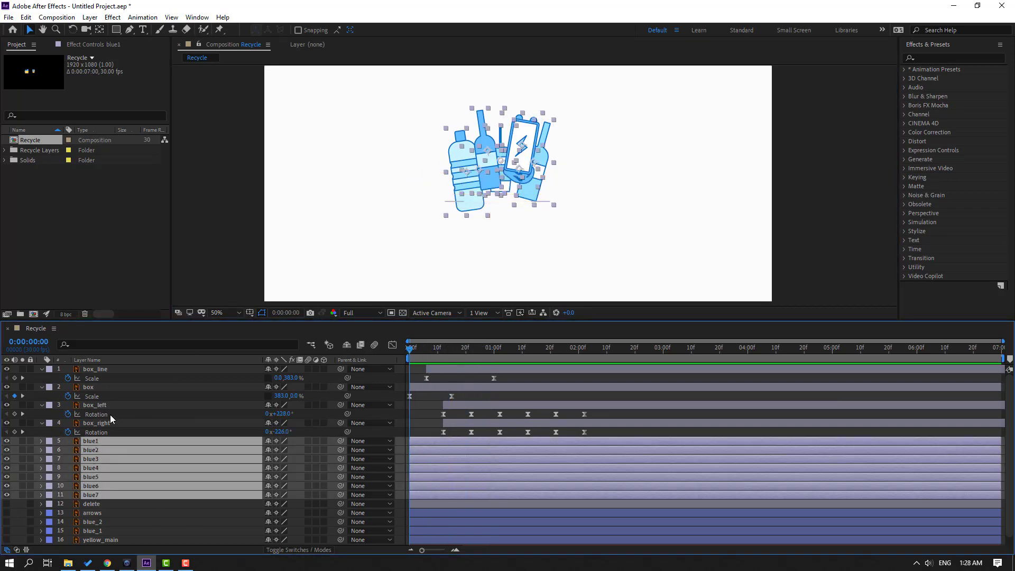
click(22, 441)
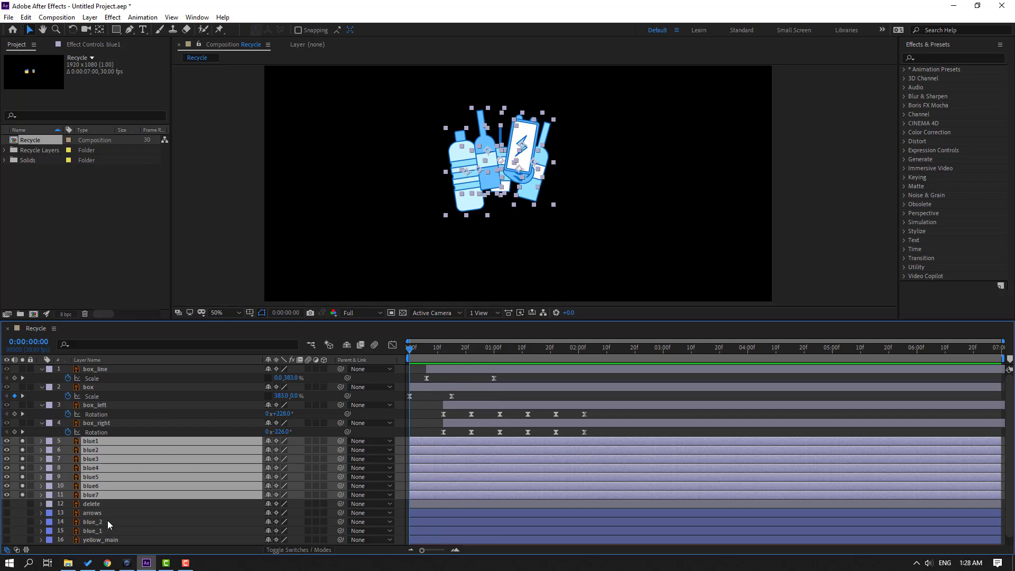
key(p)
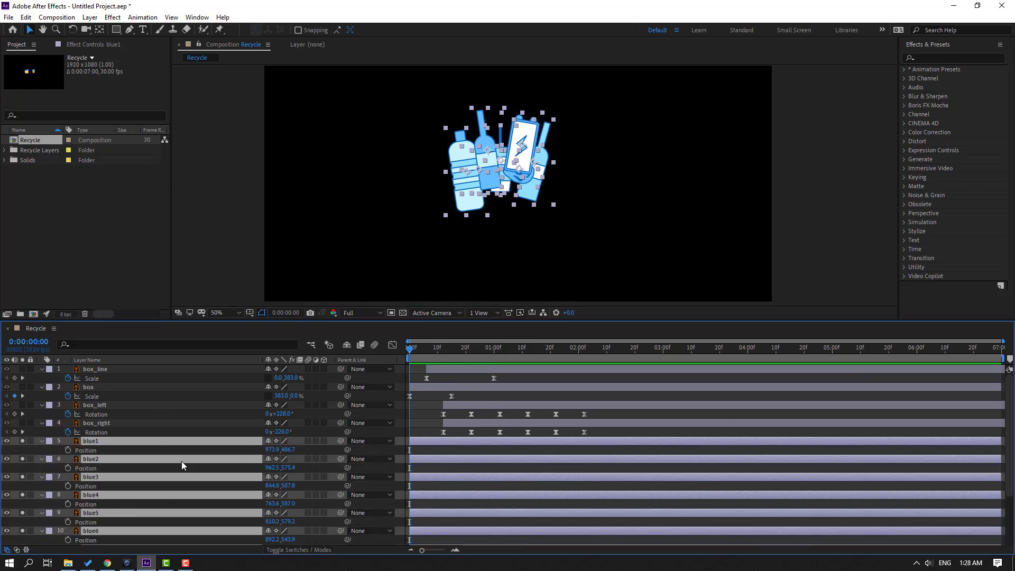
click(68, 450)
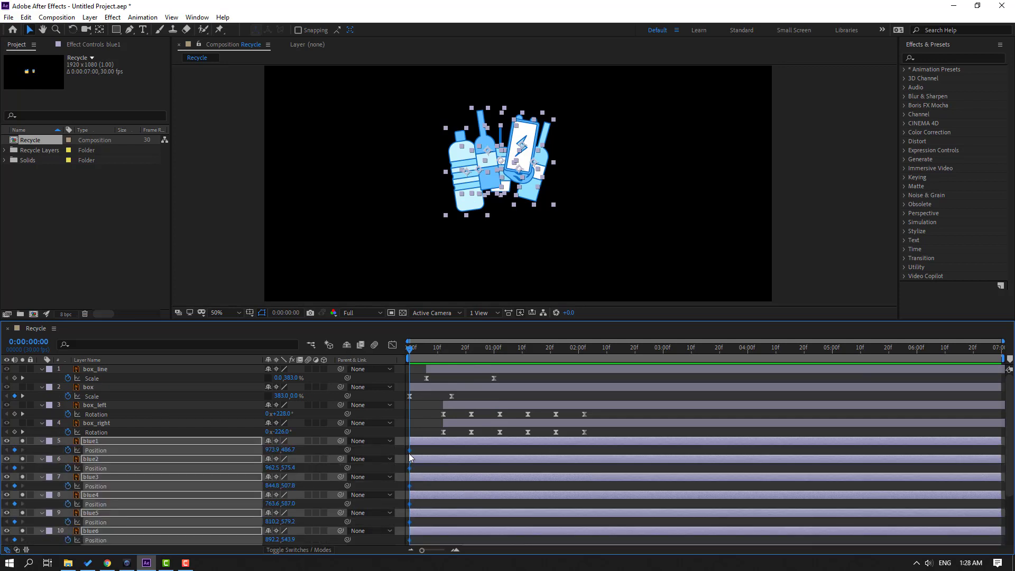
Move the blue layers' position keyframes to frame 23, lower all seven items by 236 px at frame 0, and turn off solo
drag(410, 454, 474, 452)
drag(287, 453, 123, 439)
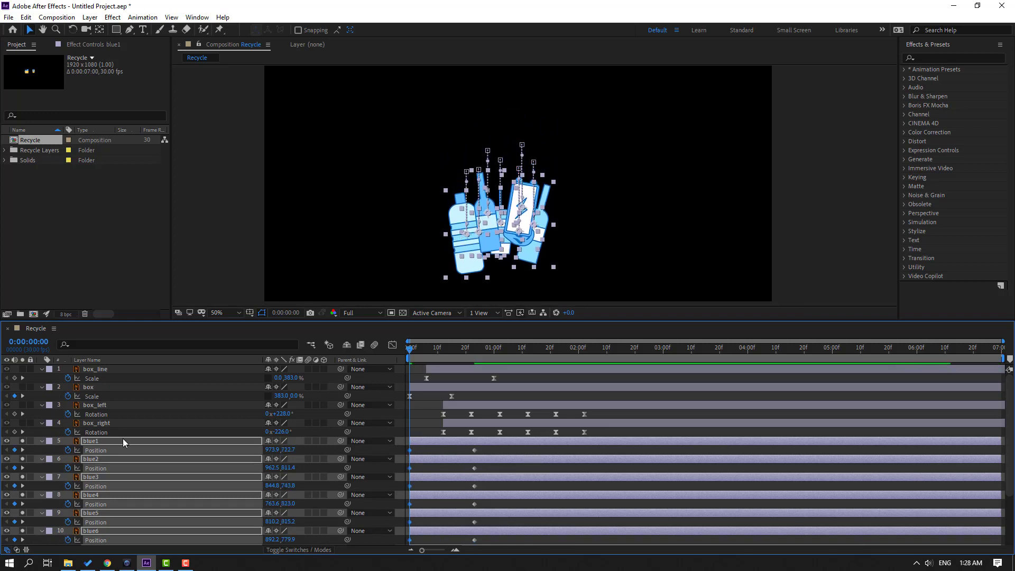
click(22, 441)
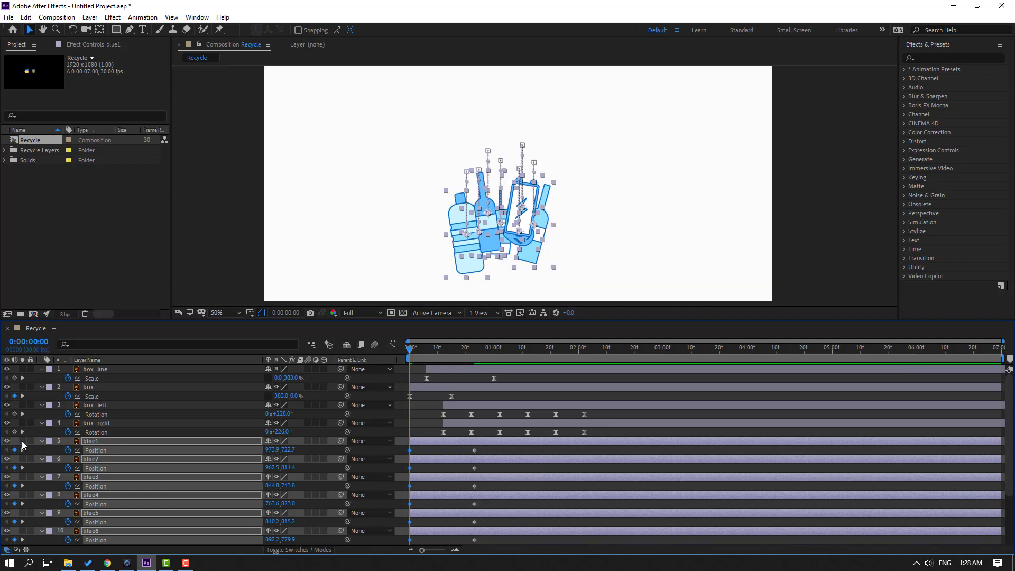
Delay the blue1 to blue7 layers to start at about frame 17, checking the timing against the box and flaps
drag(410, 350, 475, 354)
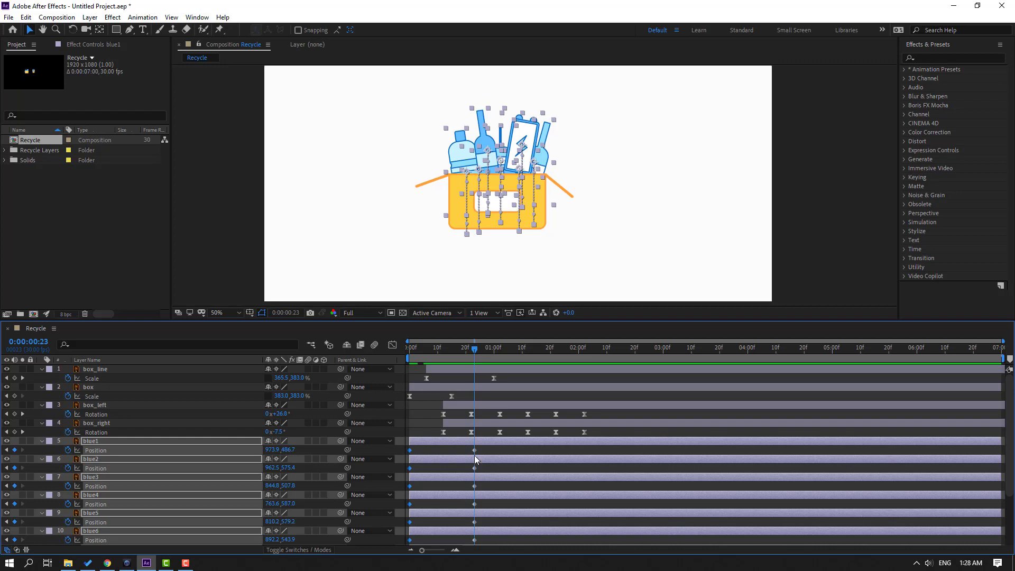
drag(427, 440, 478, 442)
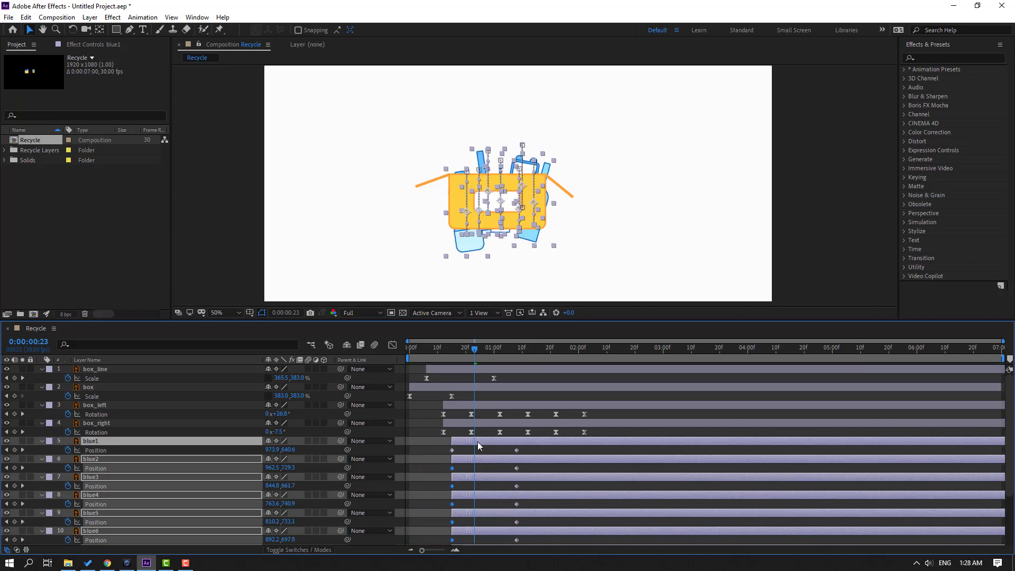
mouse_move(442, 357)
mouse_down()
mouse_move(499, 351)
mouse_move(459, 354)
mouse_up()
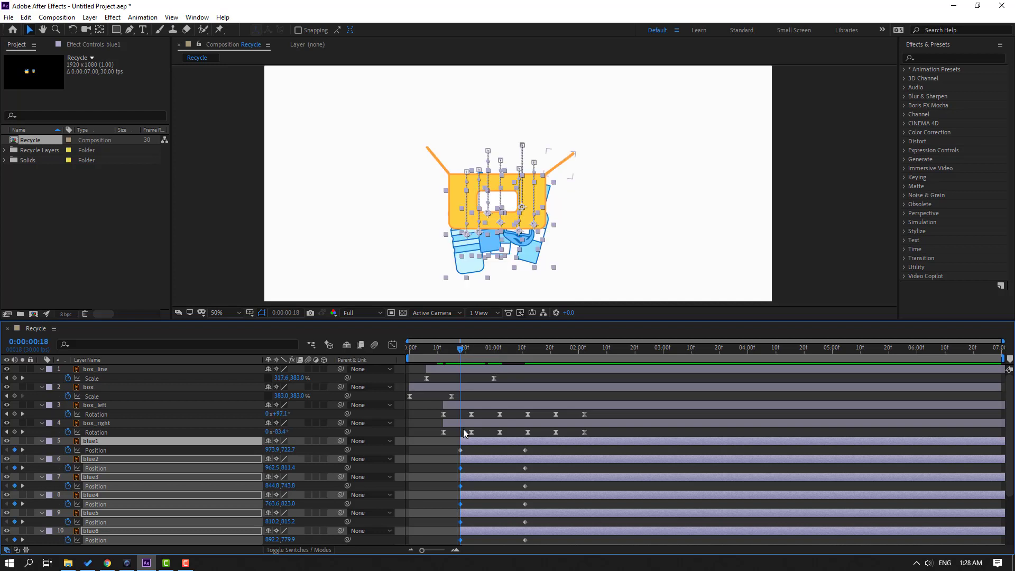
drag(476, 442, 473, 441)
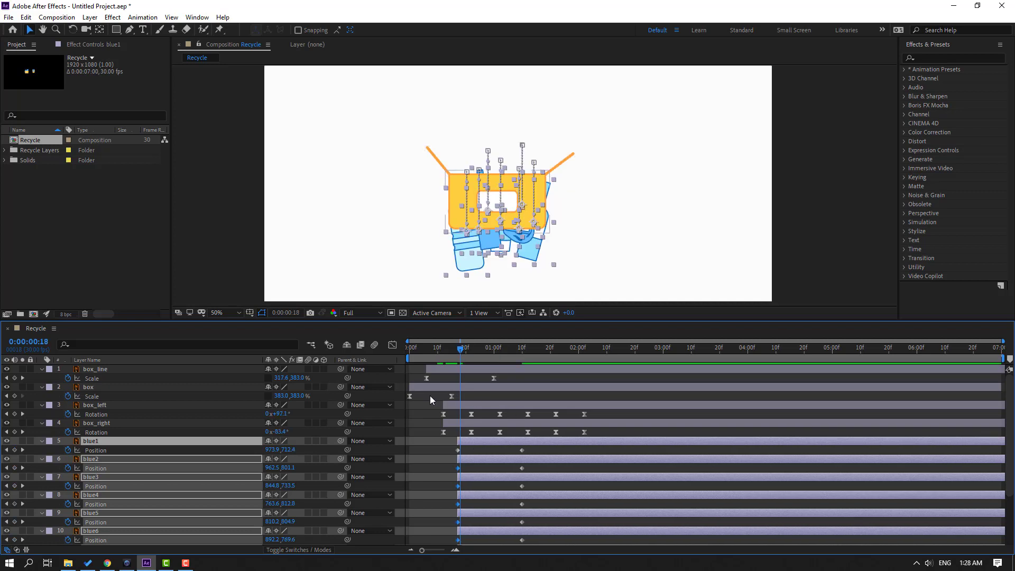
Solo the blue1 to blue7 layers and apply Easy Ease to all their Position keyframes
click(22, 441)
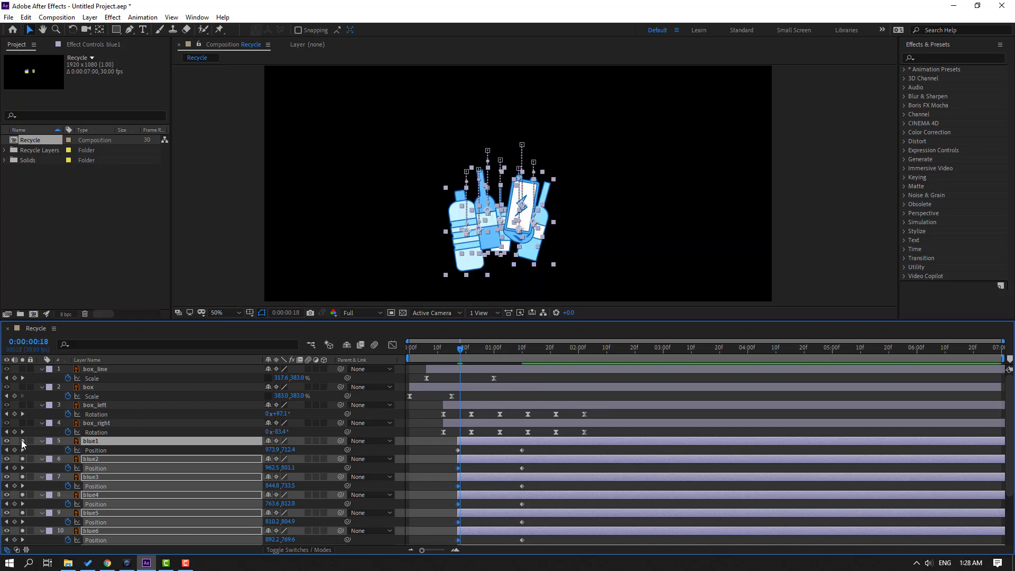
scroll(557, 479, down, 3)
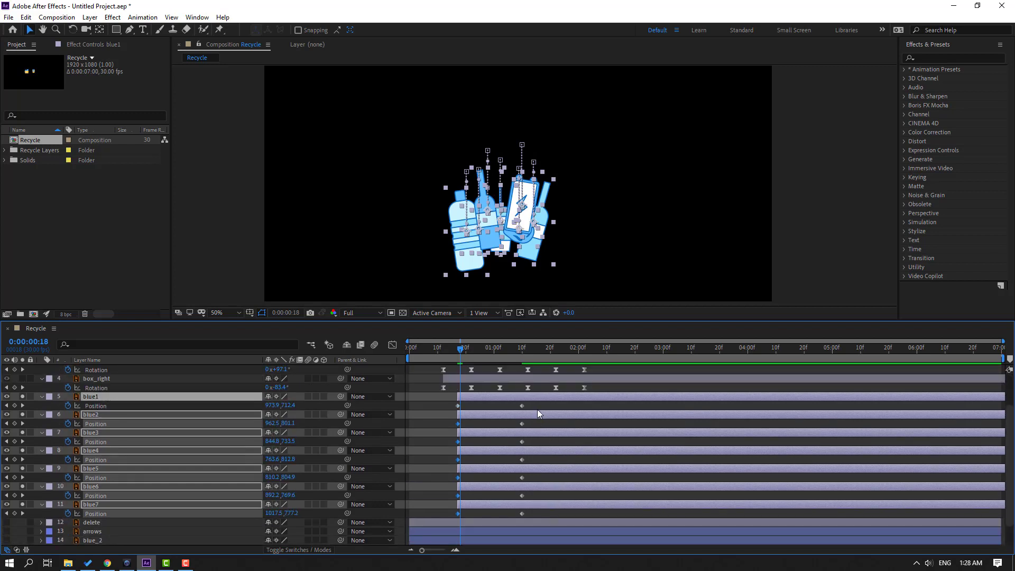
drag(538, 411, 448, 527)
right_click(522, 516)
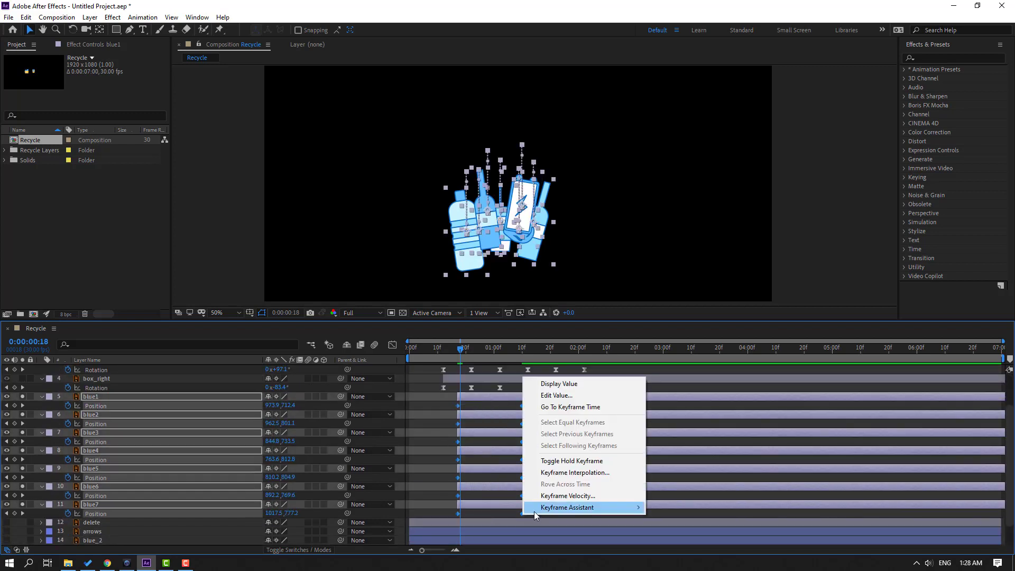
mouse_move(534, 512)
click(666, 438)
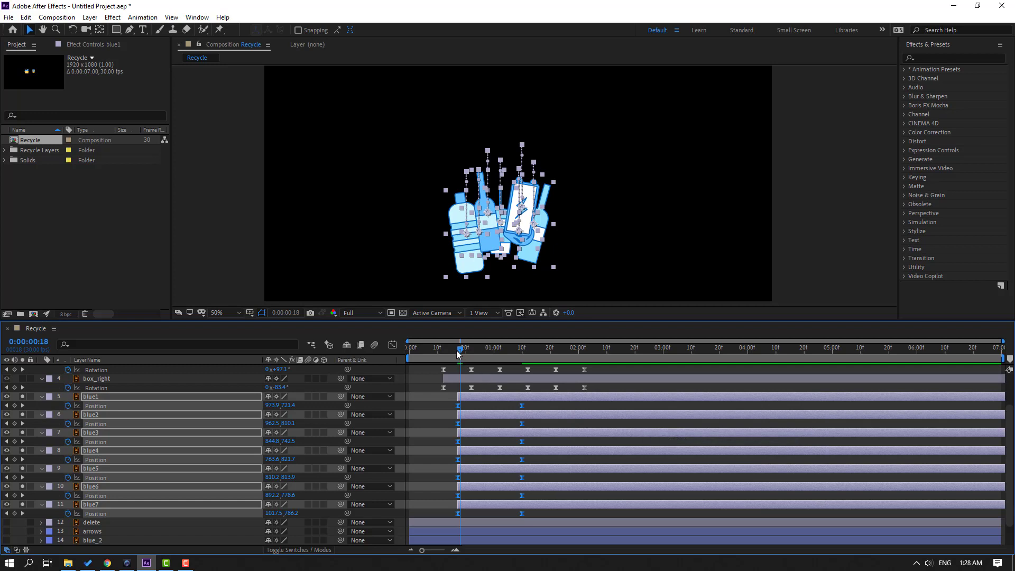
Add a bounce to the blue layers: Position keyframes 36 px lower at 0:00:01:15 and 18 px higher at 0:00:01:19
drag(459, 354, 523, 353)
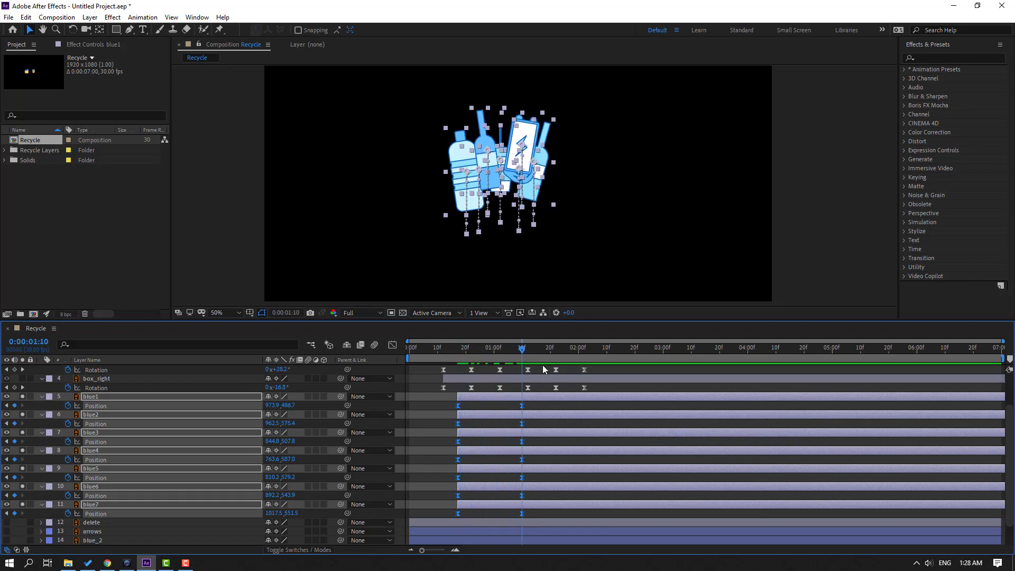
key(Page_Down)
drag(287, 404, 298, 407)
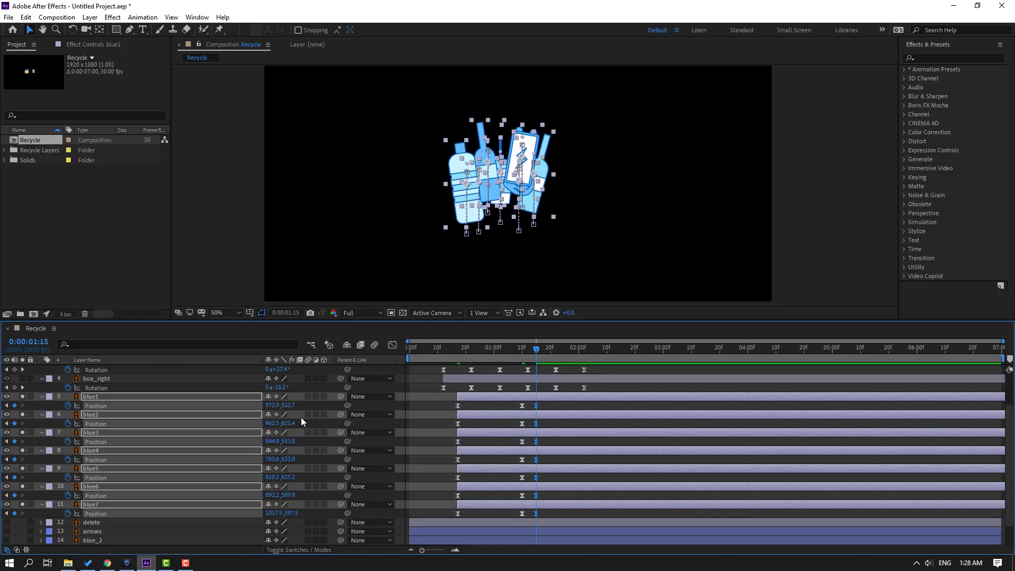
key(Page_Down)
key(Page_Down)
drag(287, 406, 278, 406)
Shift the last three Position keyframes of every blue layer earlier to start at about 0:00:01:03, and preview the motion
key(space)
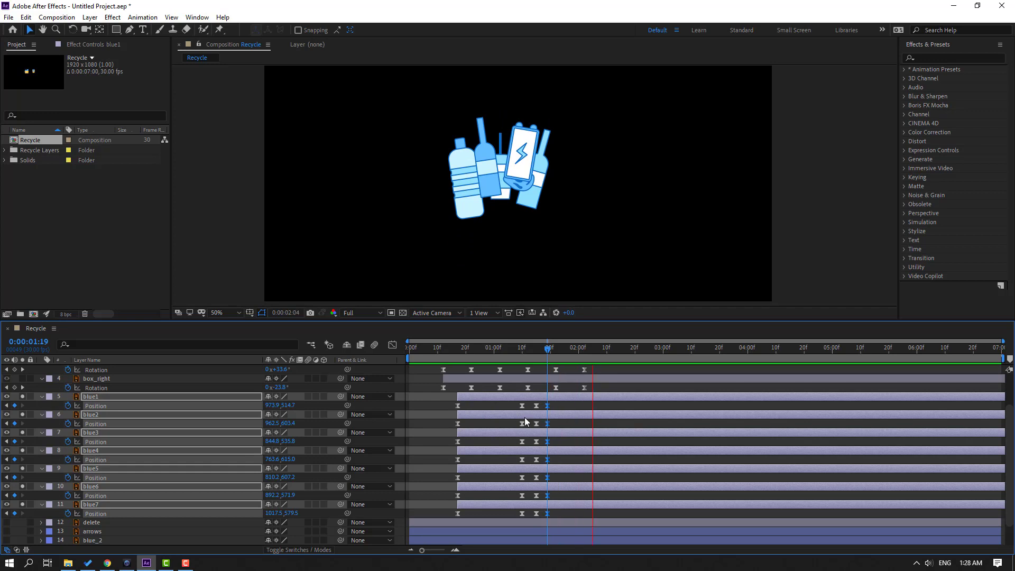
drag(558, 405, 503, 514)
key(space)
key(space)
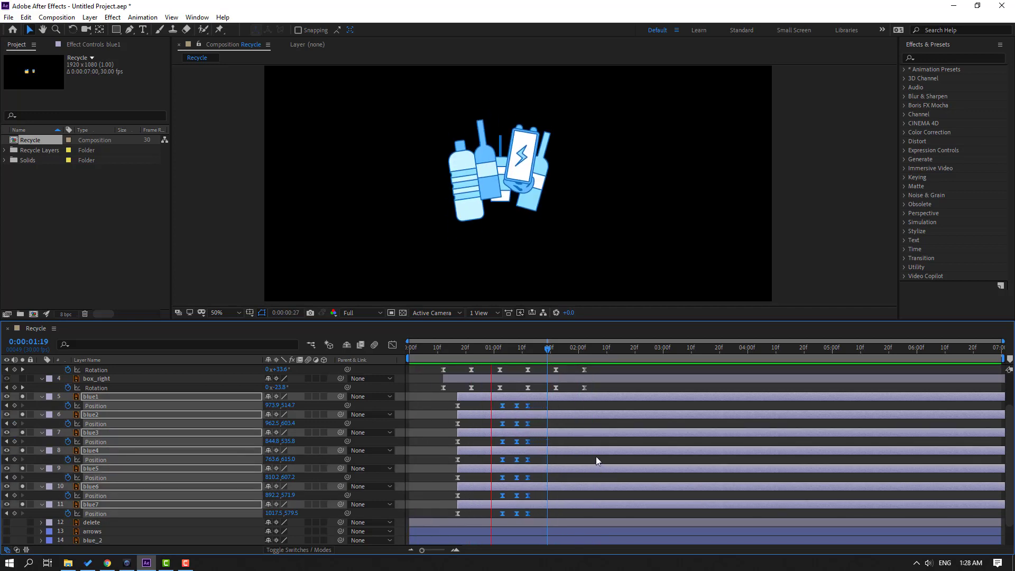
Reshape the blue layers' speed graph so the rise starts slowly and peaks above 800 px/sec just before the second keyframe, and preview it
drag(540, 402, 455, 519)
click(392, 345)
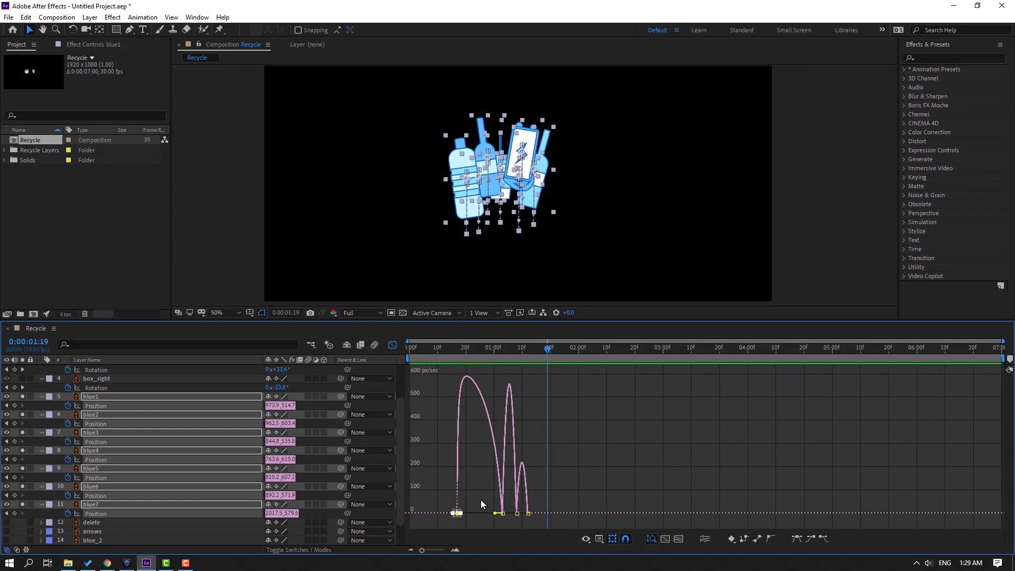
mouse_move(481, 499)
mouse_down()
mouse_move(506, 520)
mouse_move(426, 525)
mouse_move(574, 520)
mouse_up()
key(equal)
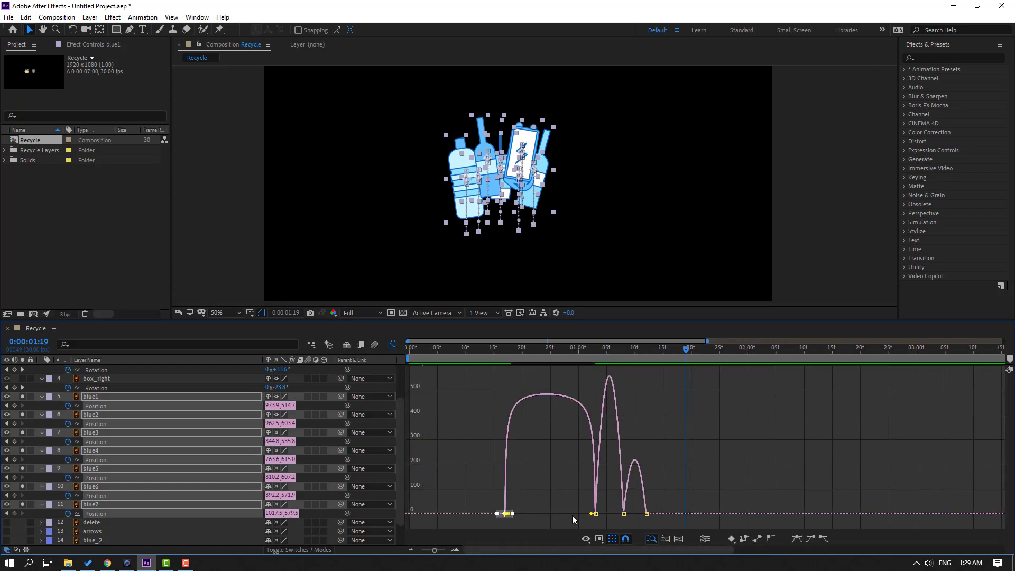
drag(511, 516, 534, 514)
key(minus)
key(space)
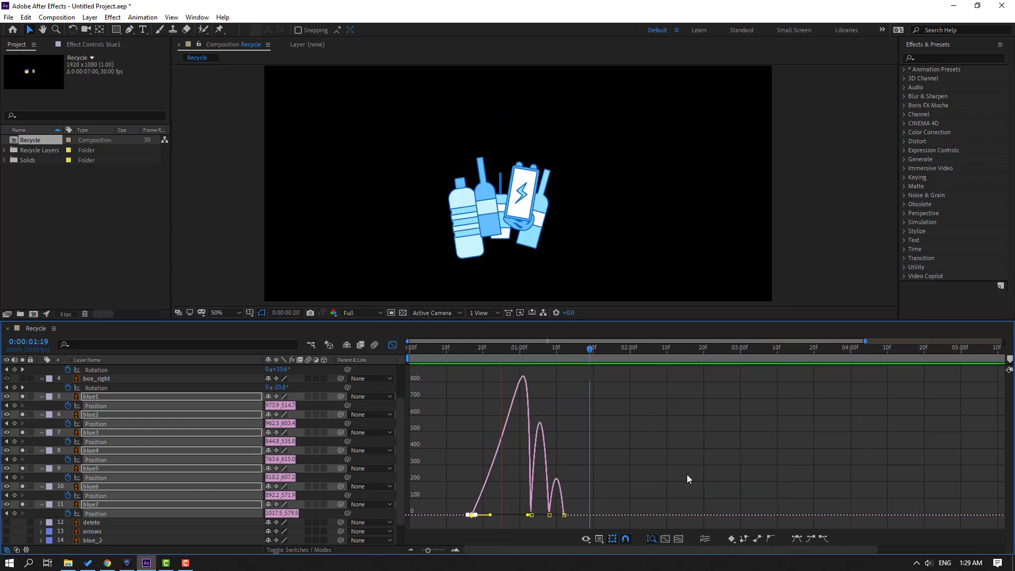
key(space)
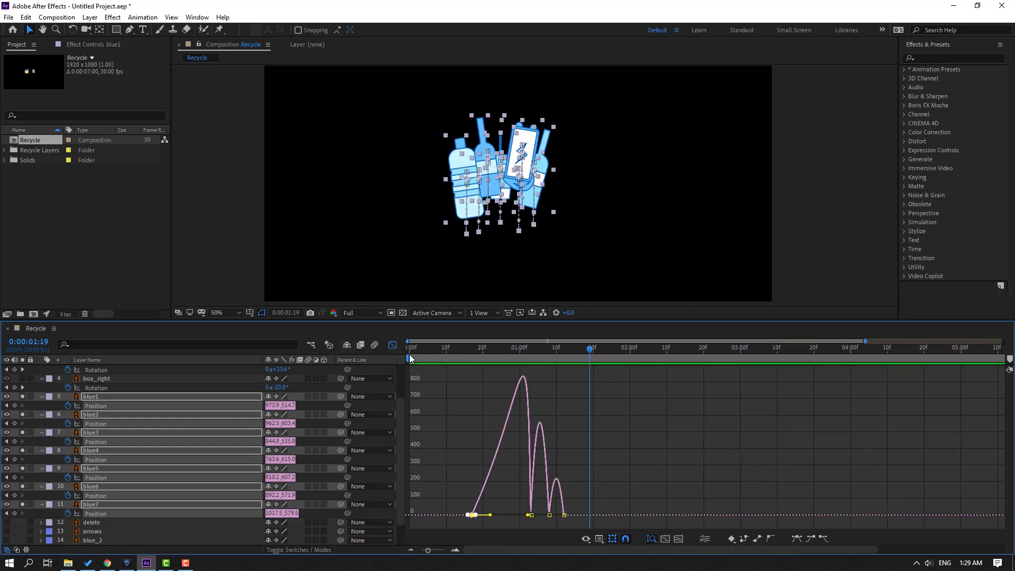
Spread out the blue layers' last two Position keyframes to about 0:00:01:12 and 0:00:01:19, and preview the bounce
click(393, 345)
drag(573, 404, 528, 517)
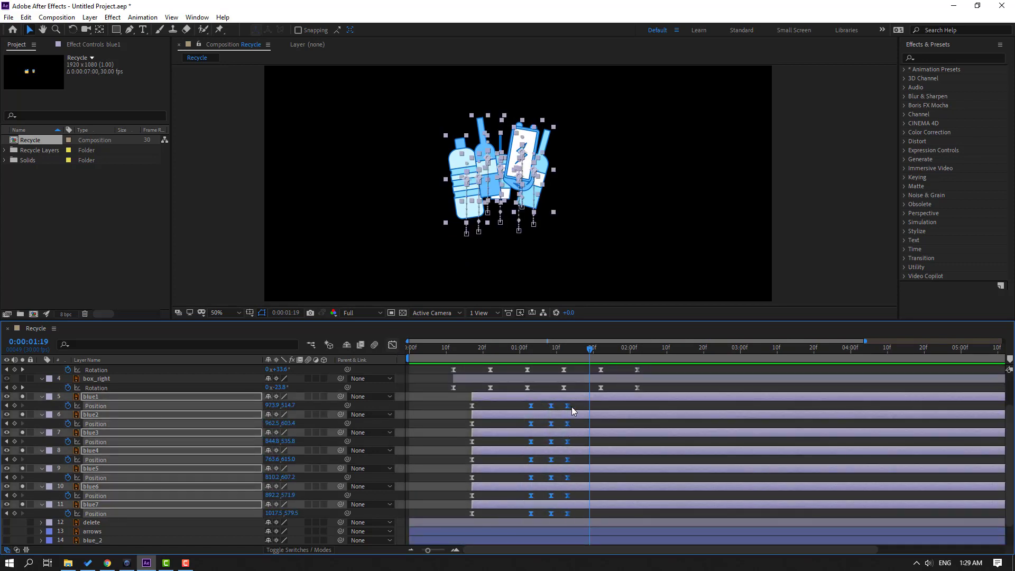
drag(572, 406, 588, 408)
key(space)
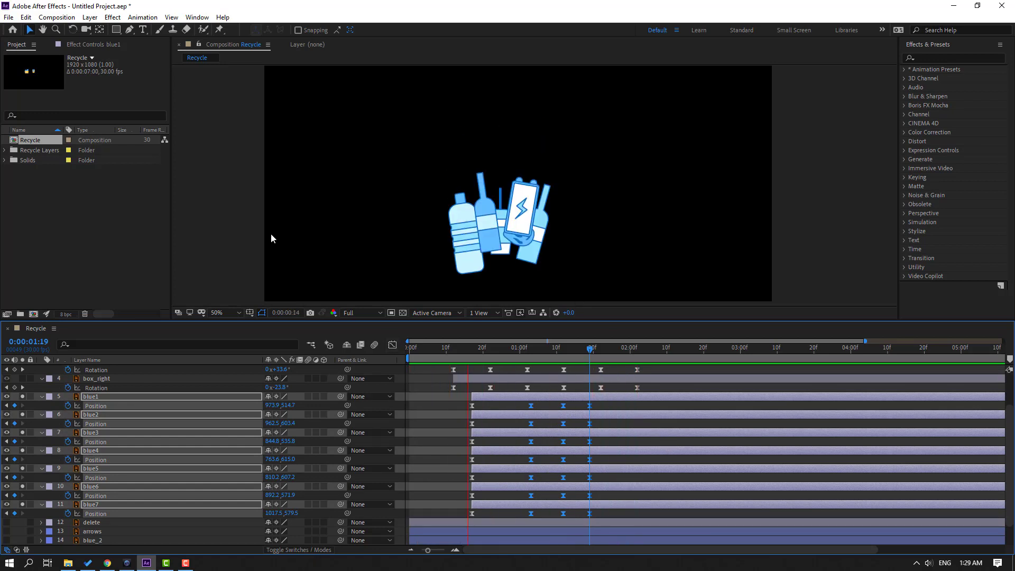
key(space)
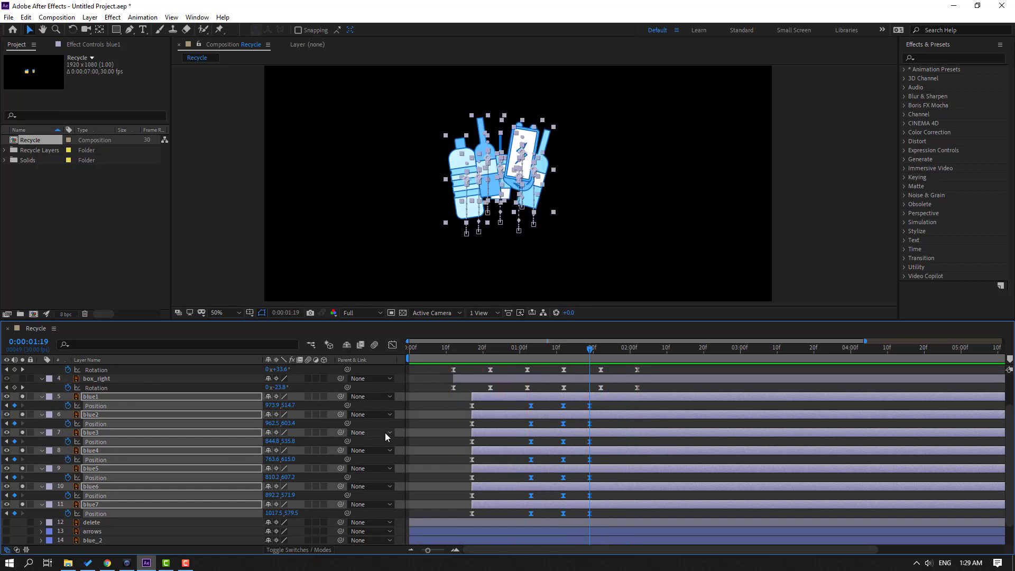
Stagger the blue layer starts: blue1 at about frame 20, blue3 at 24, blue5 at 25, blue6 at 18 and blue7 at 21
click(435, 425)
drag(492, 397, 519, 433)
drag(490, 471, 522, 506)
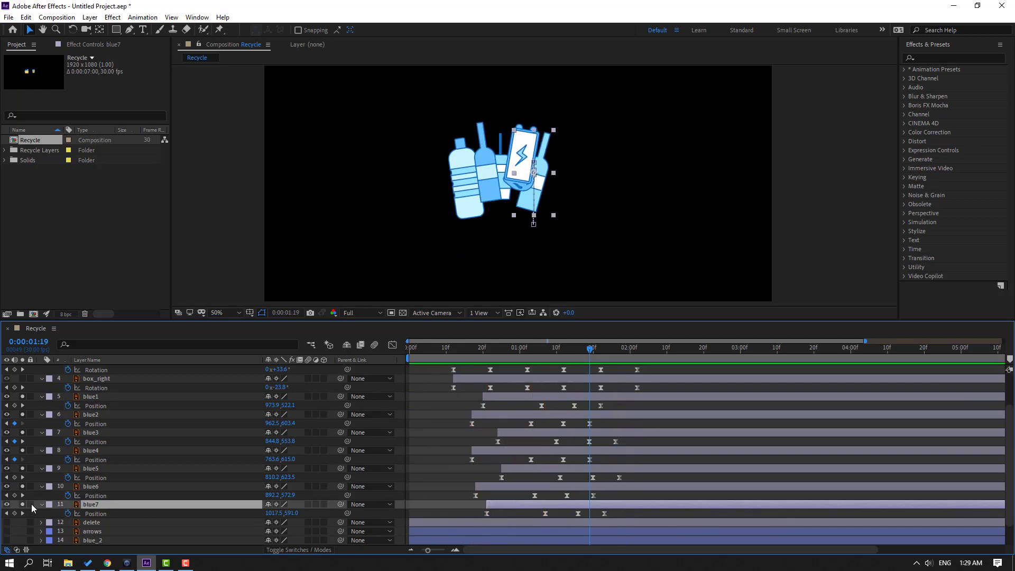
Collapse the expanded properties of the blue1 to blue7, box_left and box_right layers
click(43, 475)
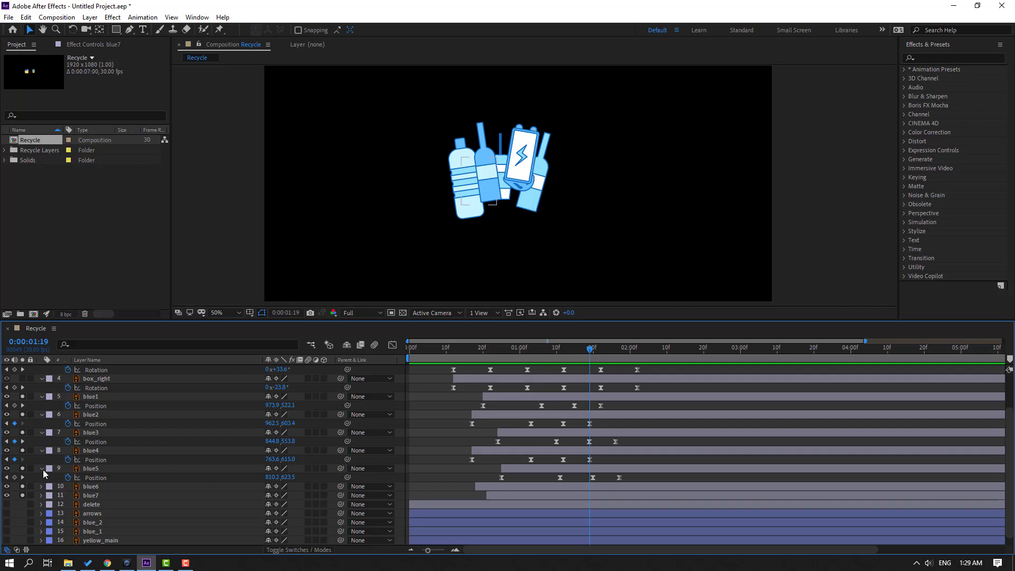
click(41, 469)
click(42, 451)
click(42, 437)
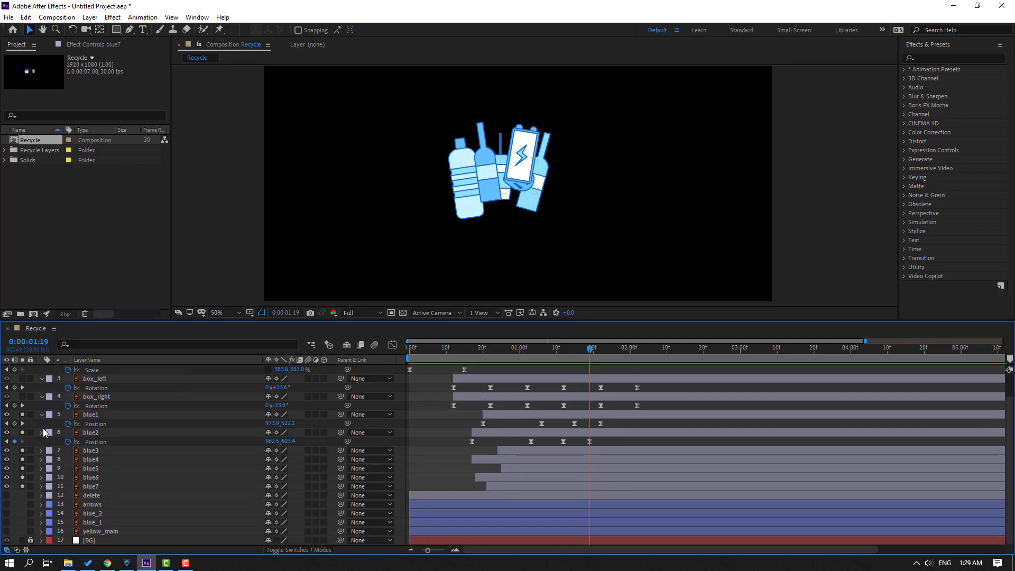
click(42, 430)
click(42, 422)
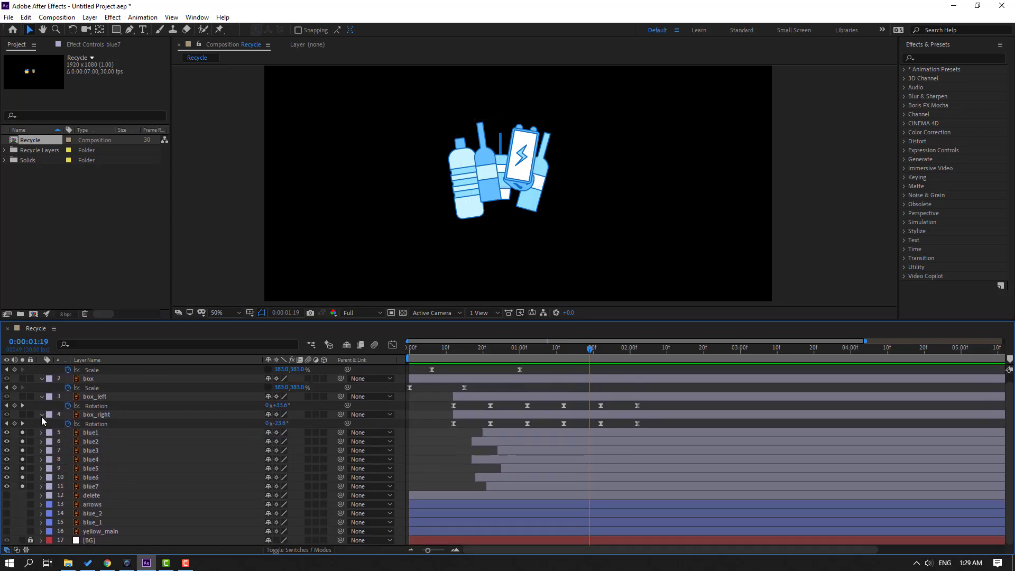
click(41, 416)
click(43, 406)
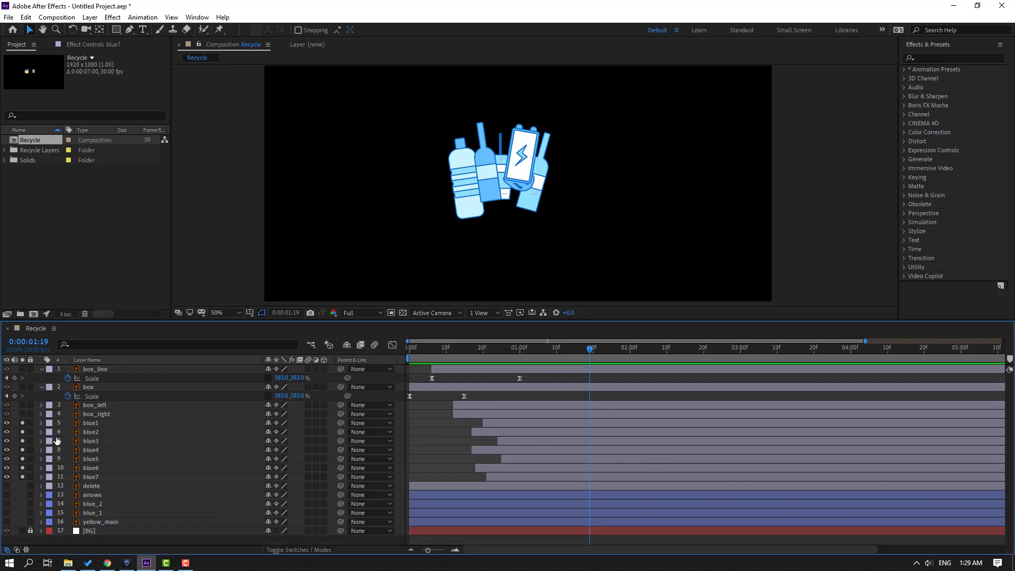
Turn off solo for the blue1 to blue7 layers and preview them together with the box
click(87, 423)
shift+click(93, 477)
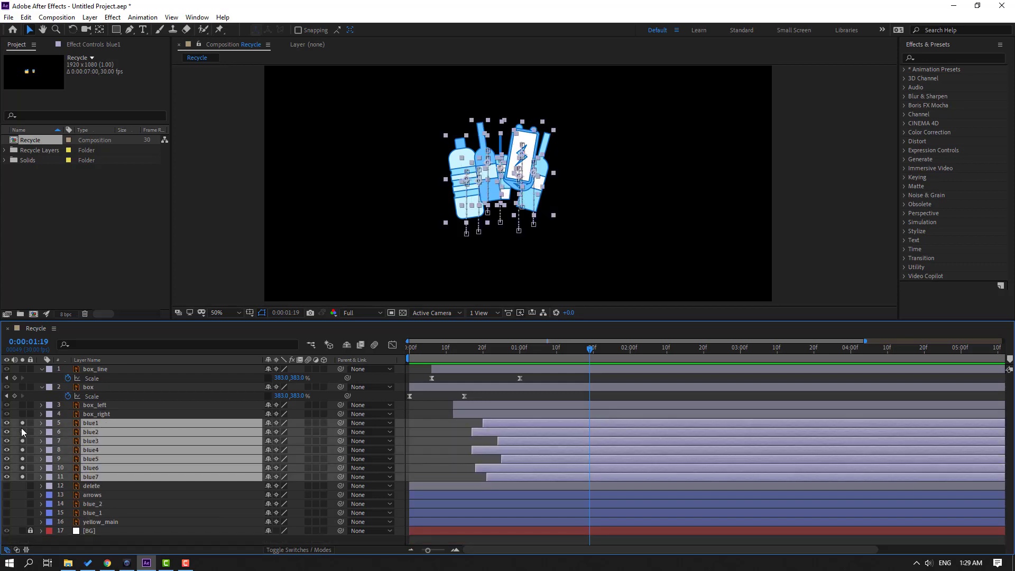
click(22, 424)
drag(458, 349, 517, 369)
key(space)
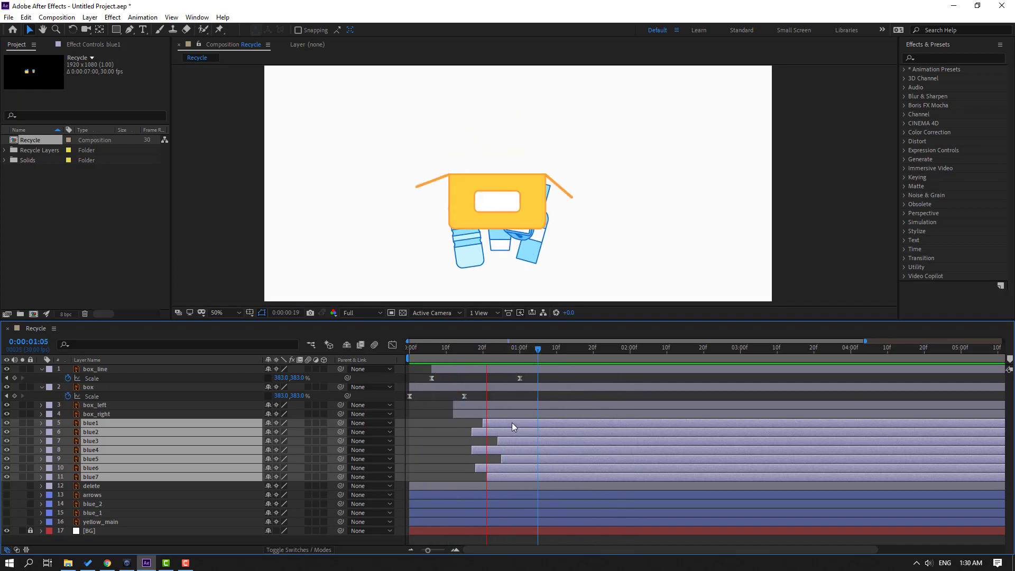
key(space)
Shift all seven blue layers about 3 frames earlier, keeping their stagger, and preview the whole animation
drag(502, 424, 491, 423)
key(space)
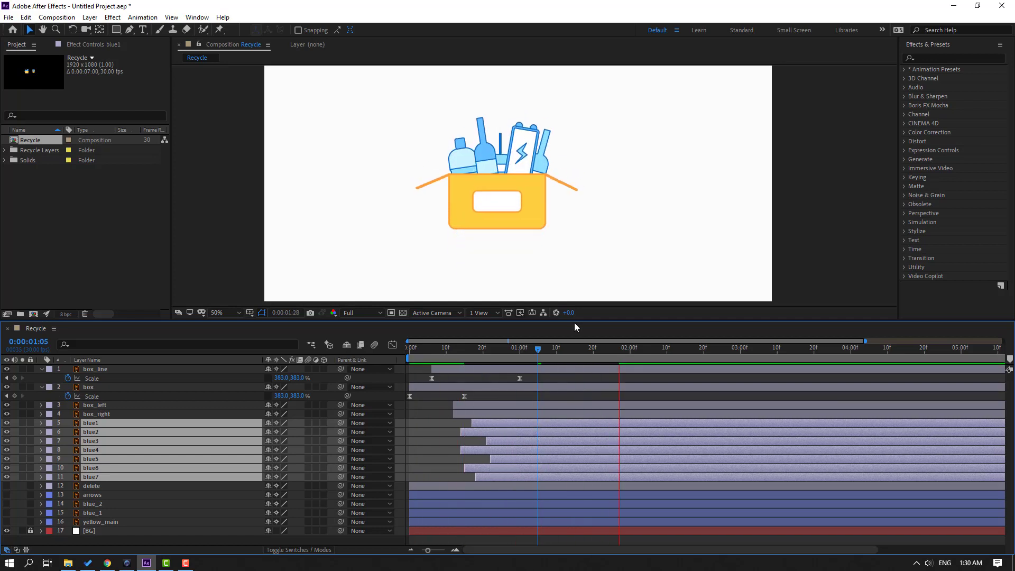
scroll(559, 219, down, 2)
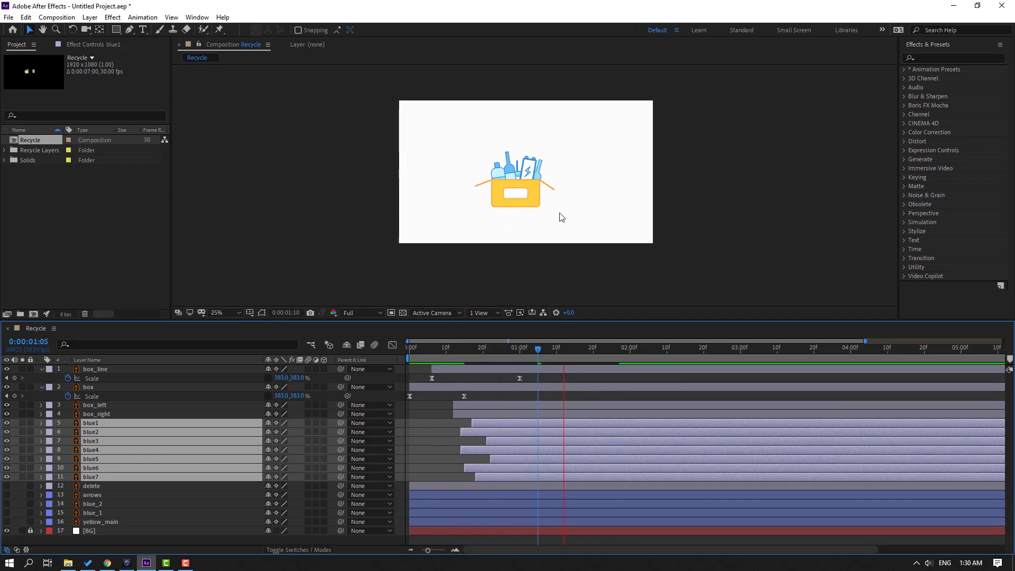
key(space)
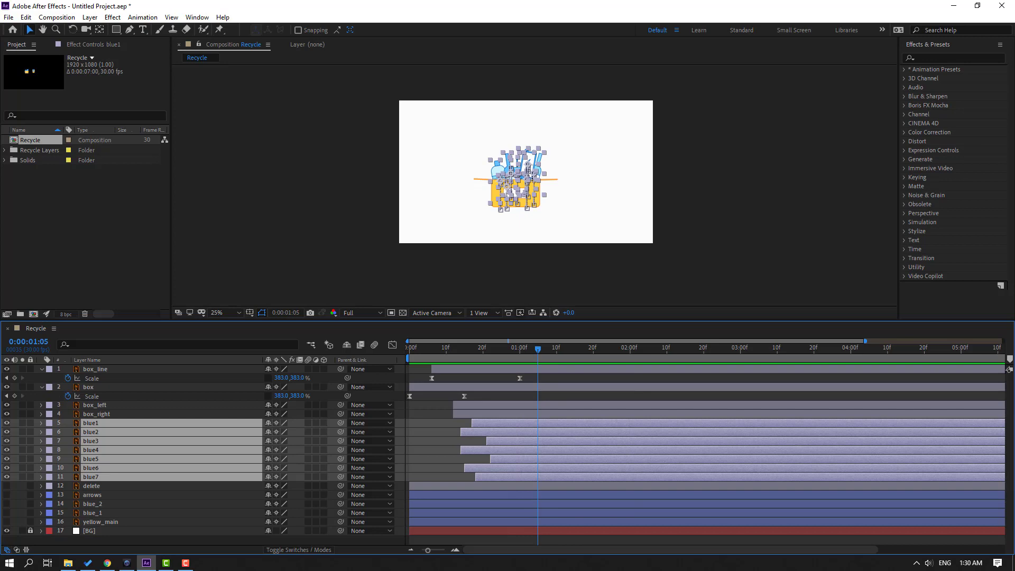
scroll(637, 278, up, 2)
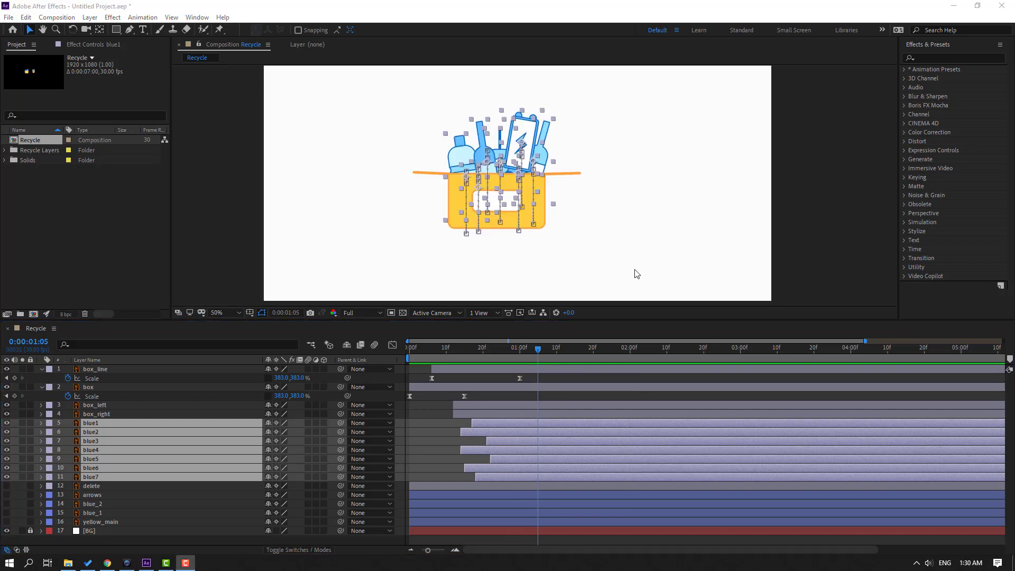
click(521, 356)
key(space)
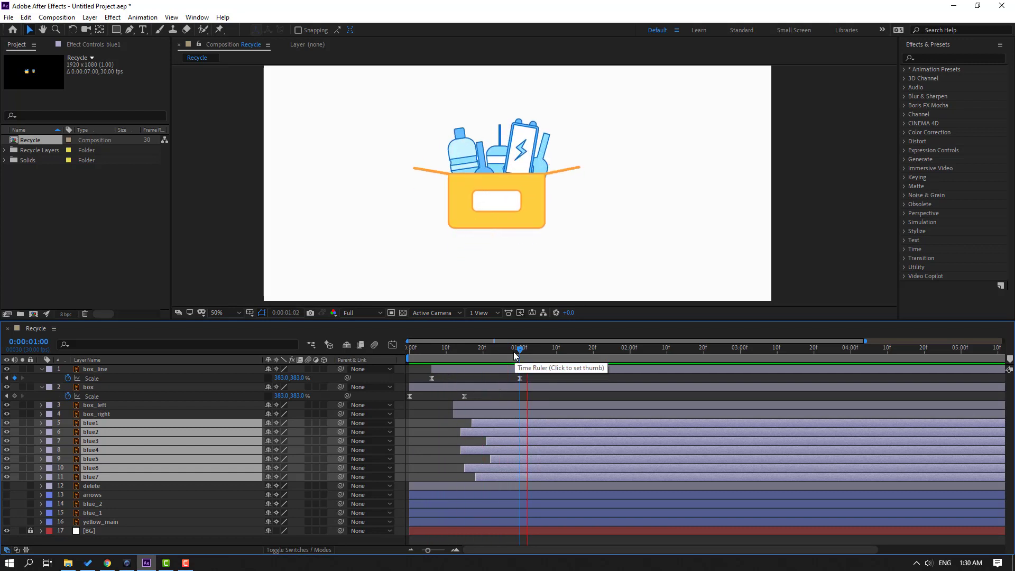
click(539, 351)
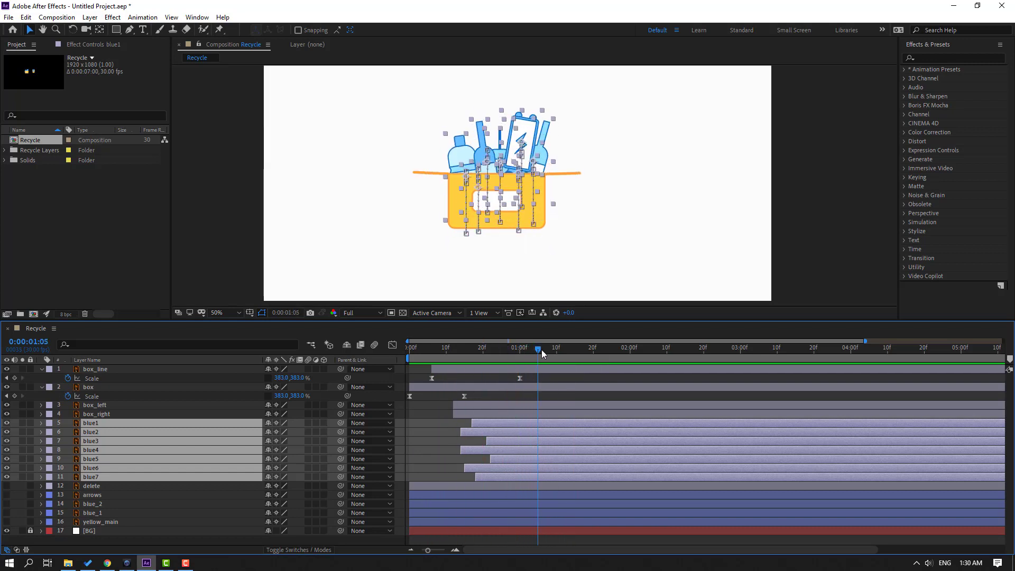
Pre-compose the blue1 to blue7 layers into a new composition named BLUE_LAYERS, moving all attributes into it
right_click(87, 452)
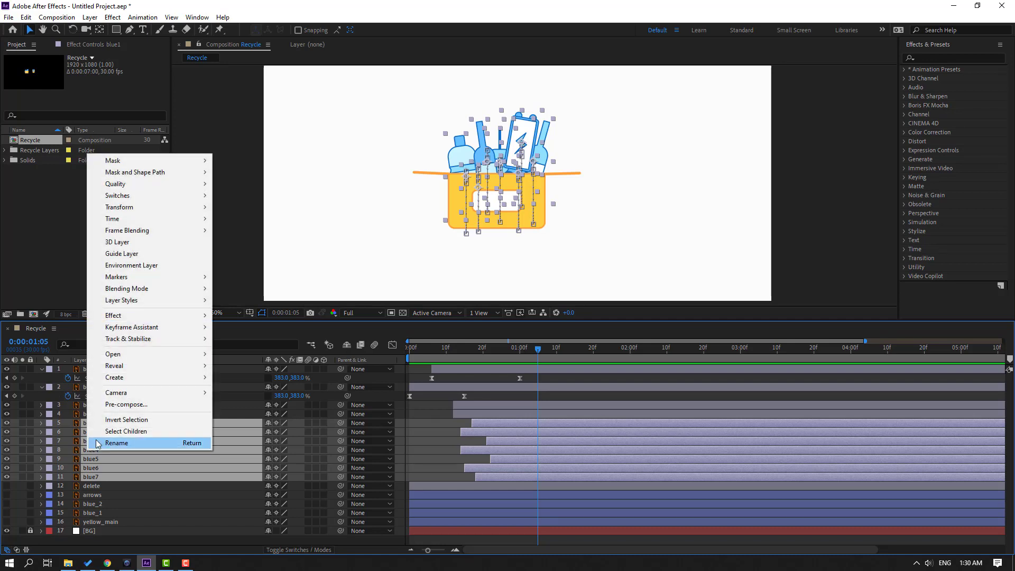
click(105, 406)
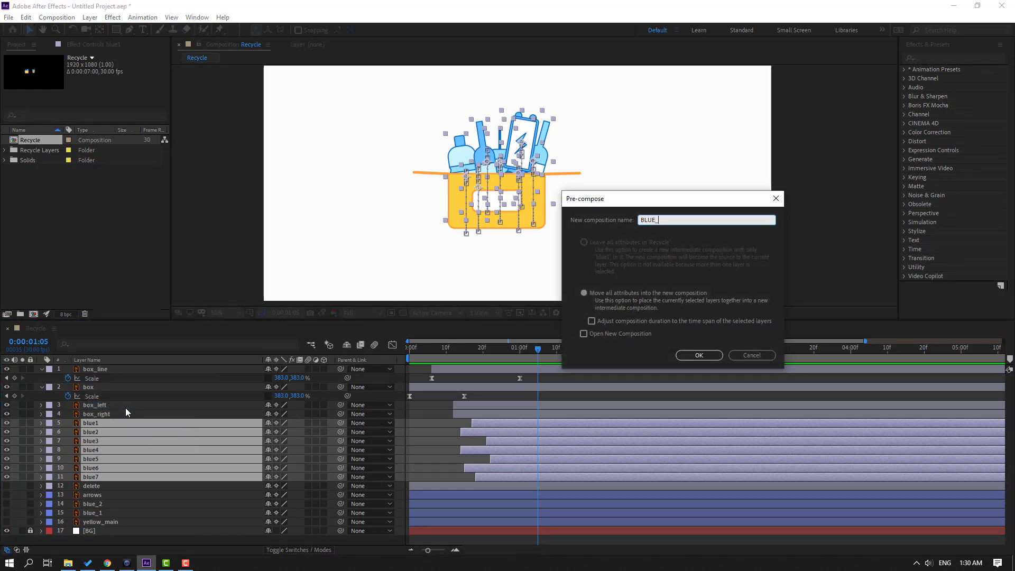
text(BLUE_LAYERS)
click(700, 356)
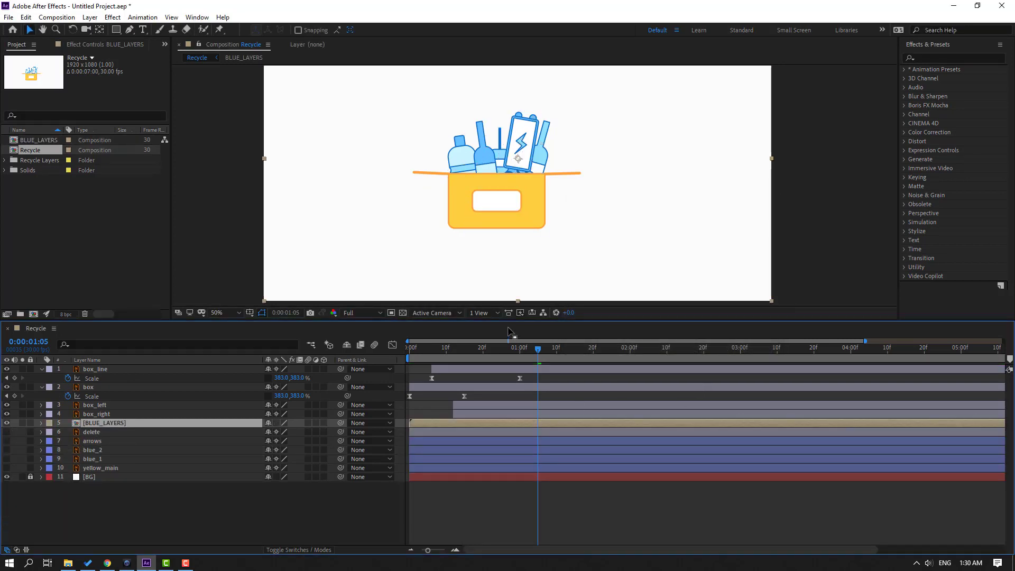
Draw a rectangular mask on the BLUE_LAYERS layer, from above the box down to its bottom edge, and check it by scrubbing
drag(507, 347, 478, 347)
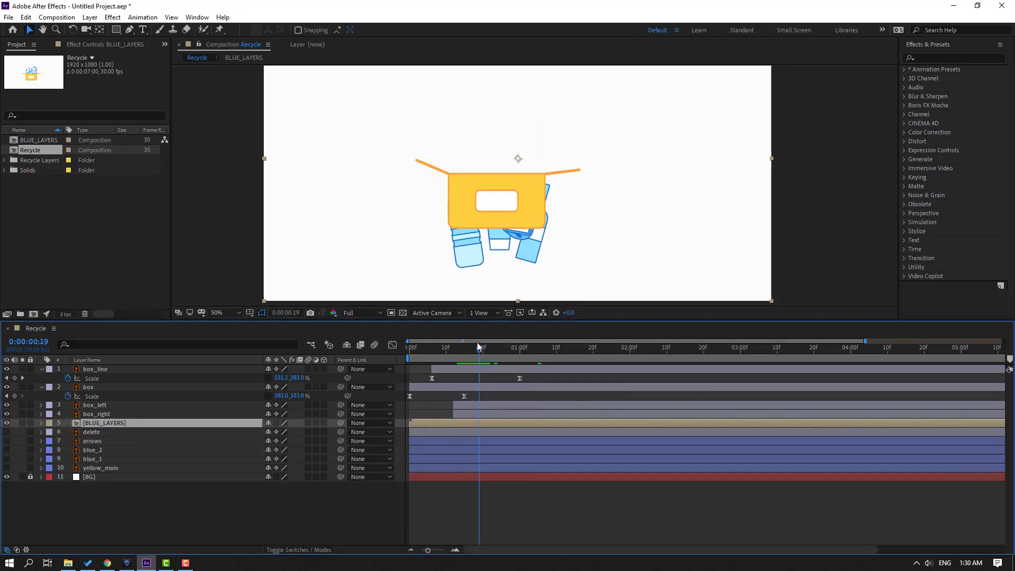
click(117, 30)
key(period)
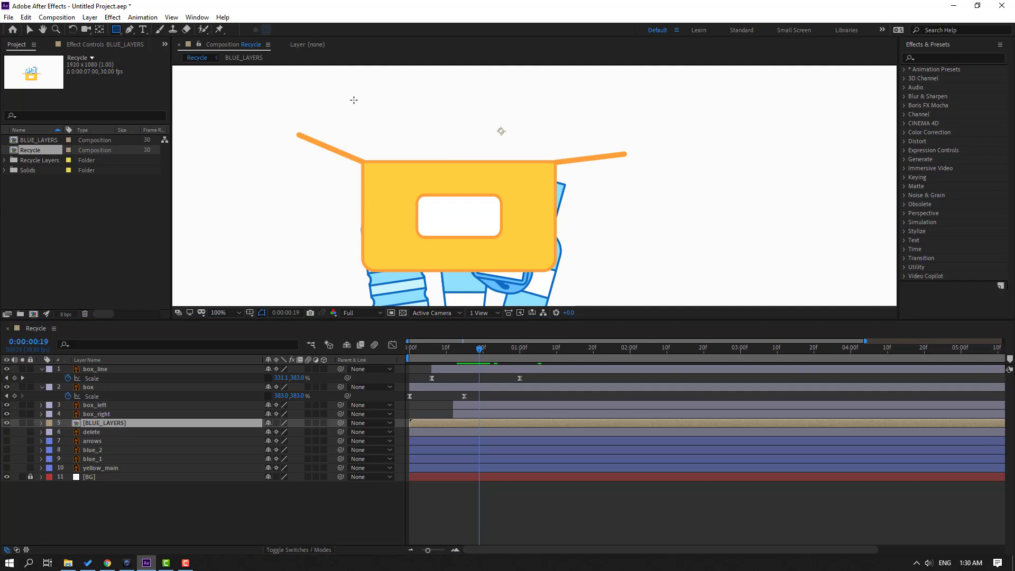
drag(354, 98, 578, 272)
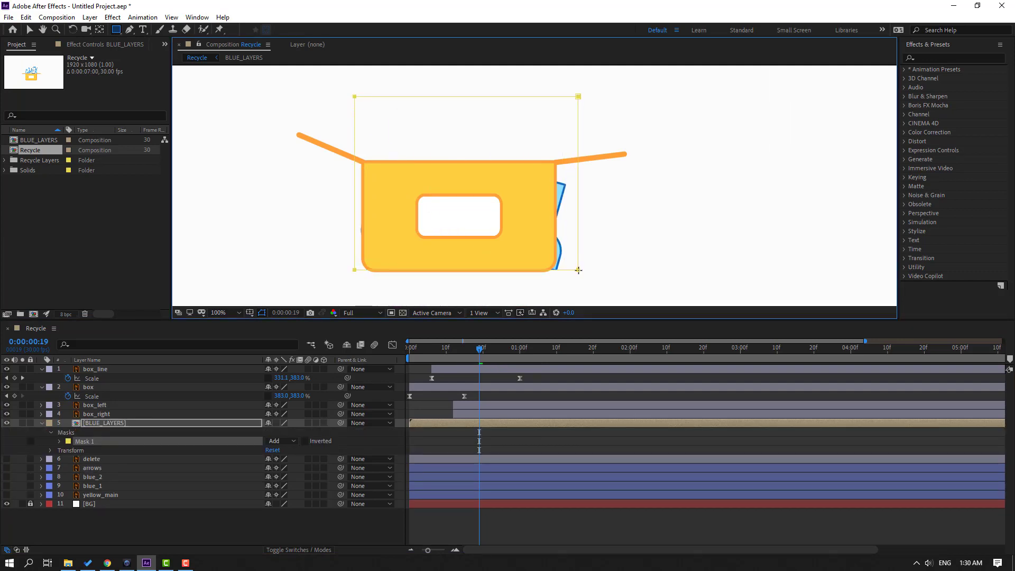
drag(453, 340, 504, 342)
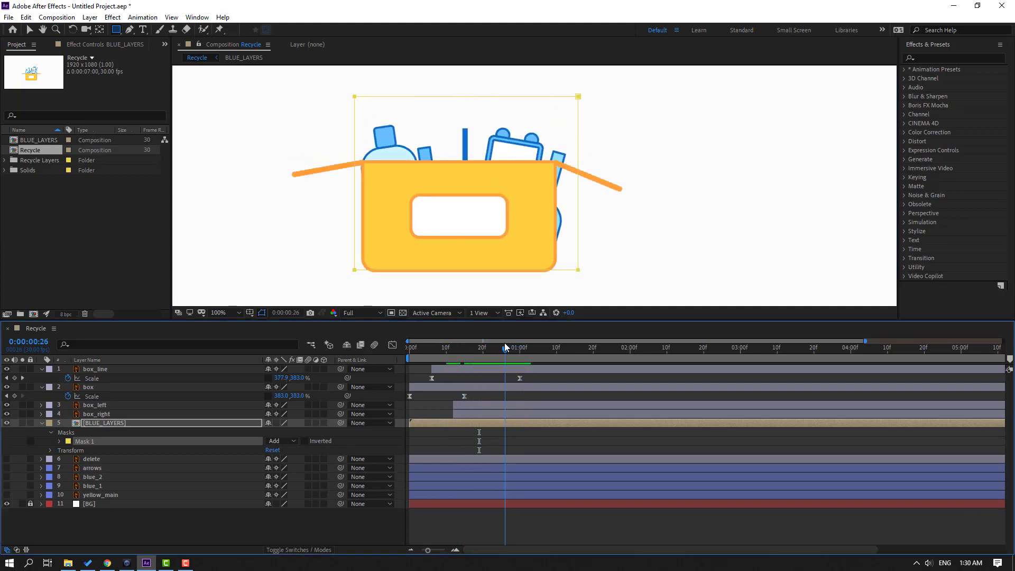
Pull the four corners of the BLUE_LAYERS mask inward so its sides line up with the box's edges
click(29, 30)
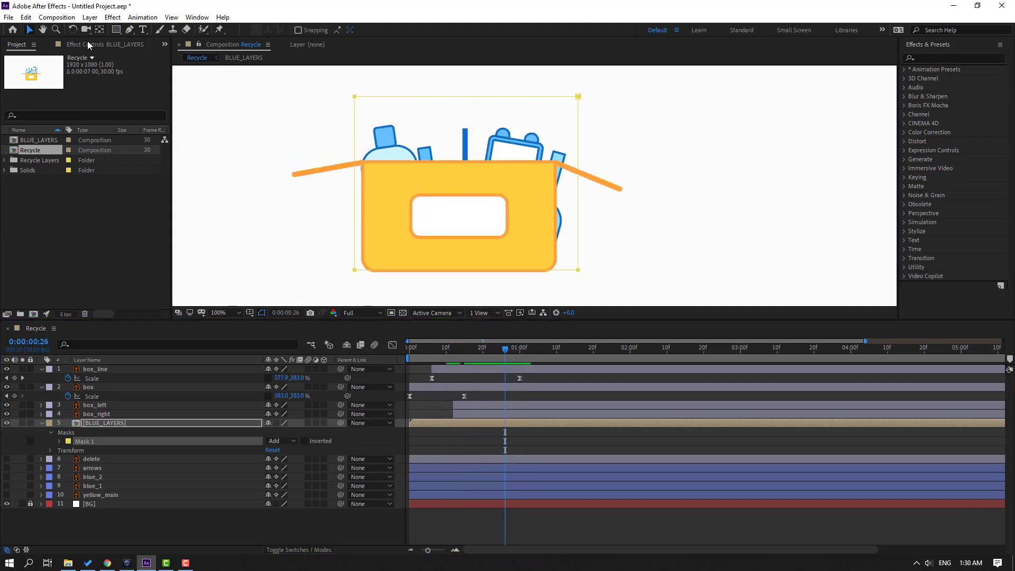
click(129, 30)
click(60, 442)
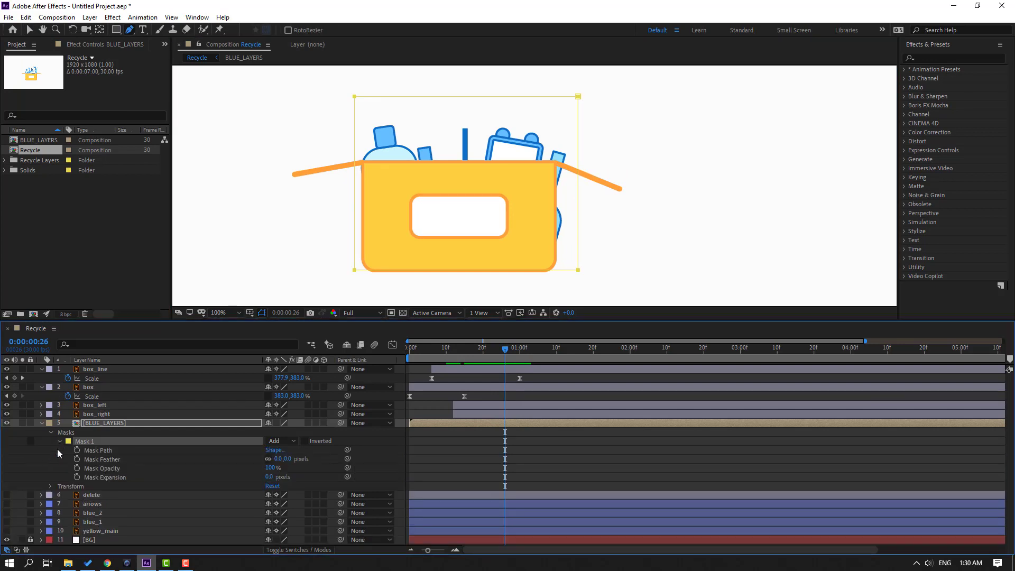
key(v)
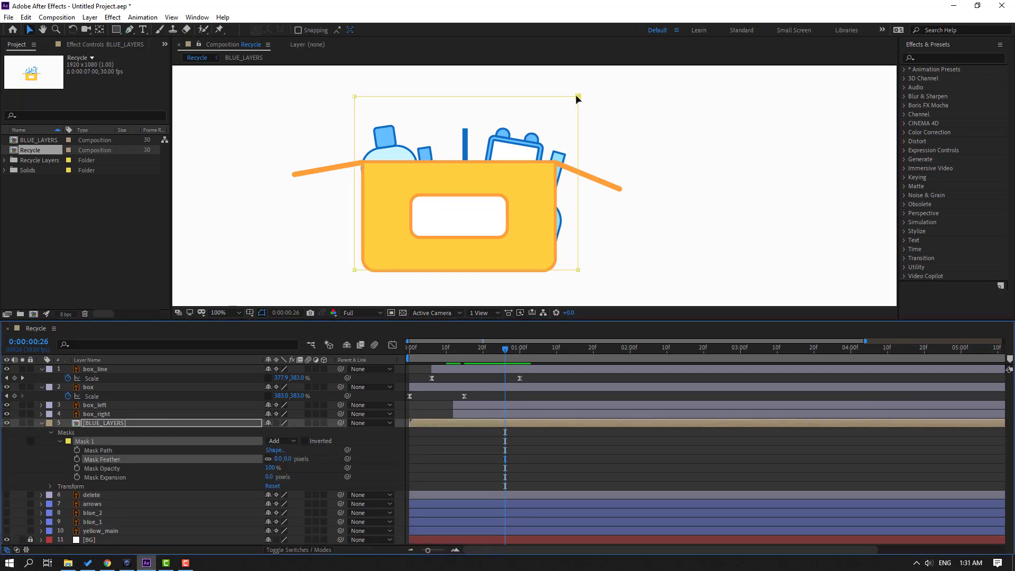
drag(578, 98, 550, 98)
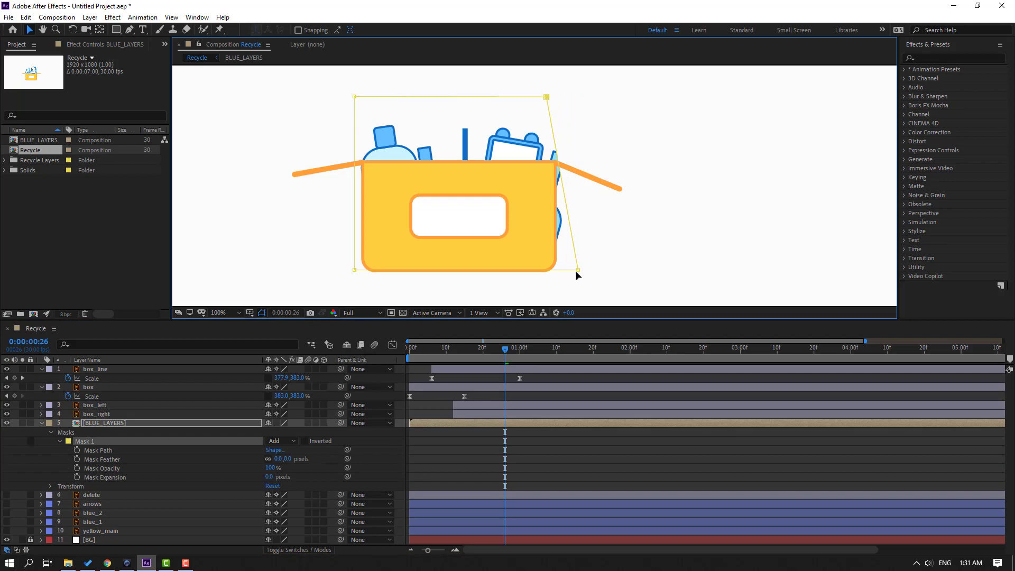
drag(576, 271, 555, 268)
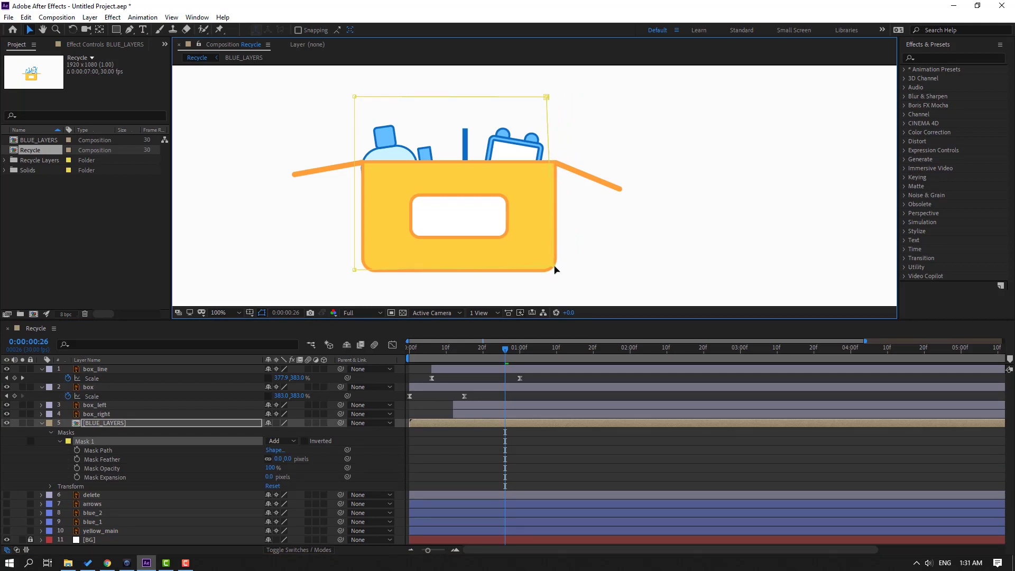
drag(355, 272, 363, 266)
drag(356, 99, 364, 100)
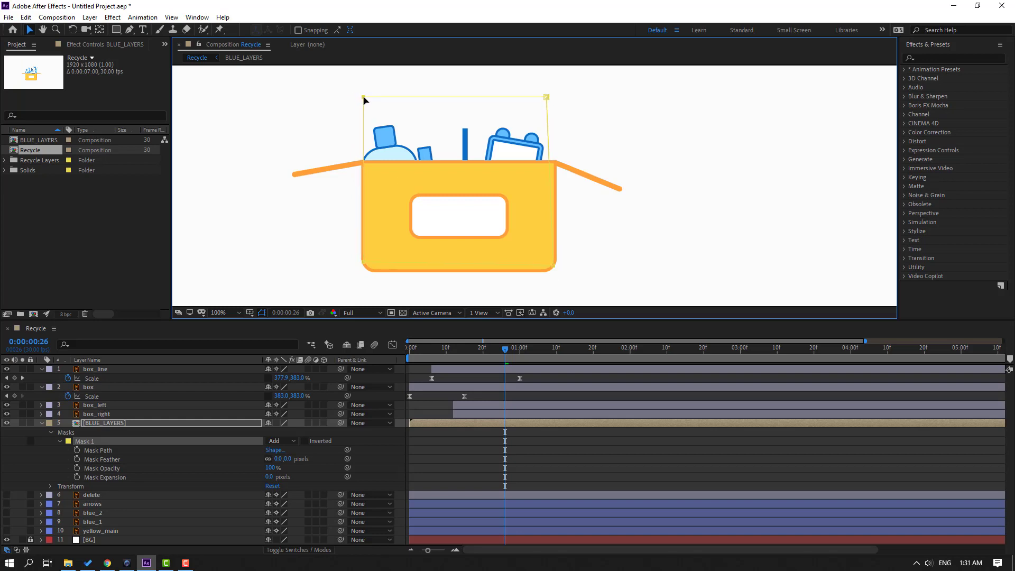
Raise the mask's two upper corners well above the blue items, checking the clipping at 0:00:01:11 and 0:00:01:02
drag(491, 349, 560, 351)
drag(540, 136, 529, 224)
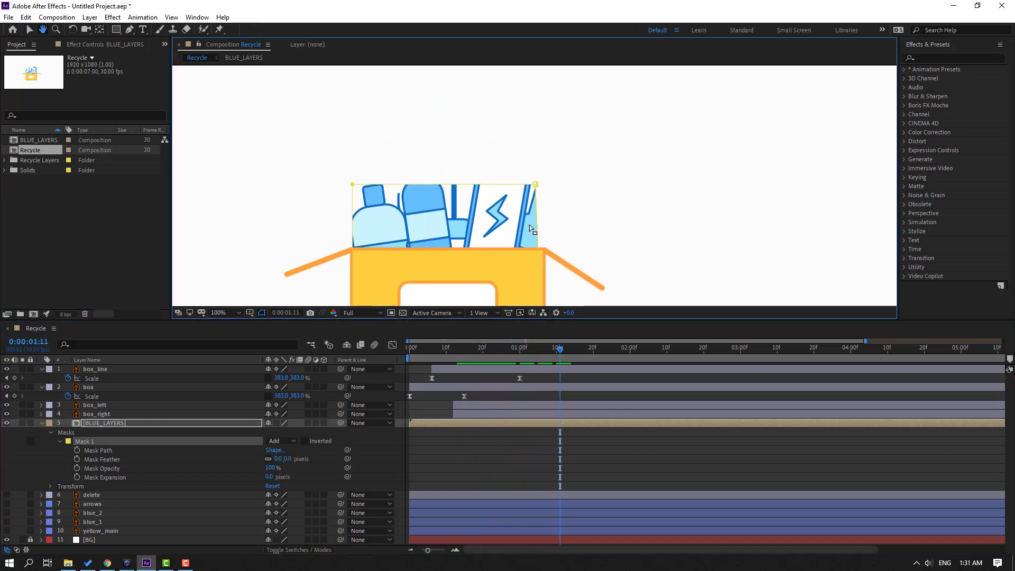
drag(536, 185, 552, 119)
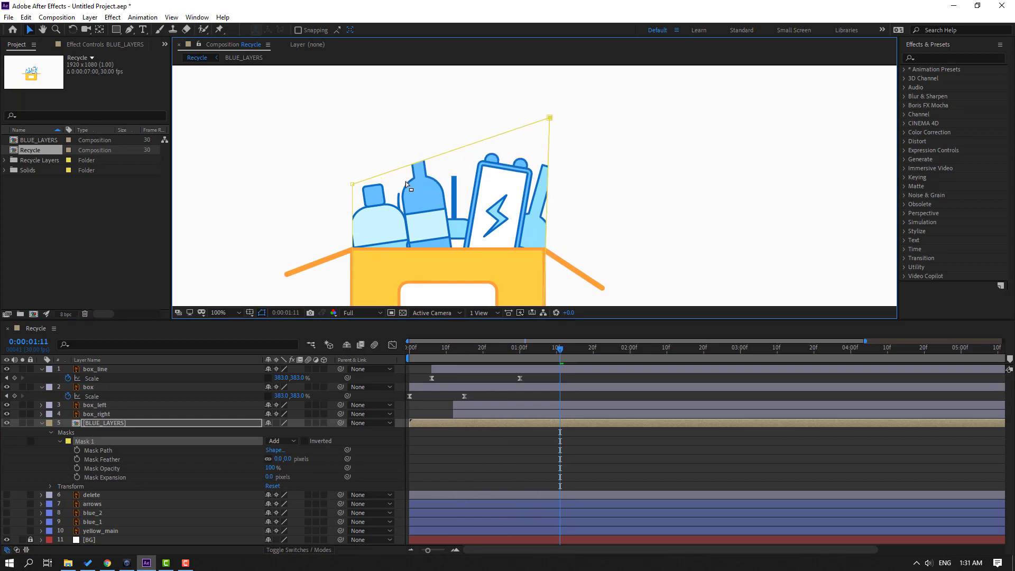
drag(352, 185, 343, 98)
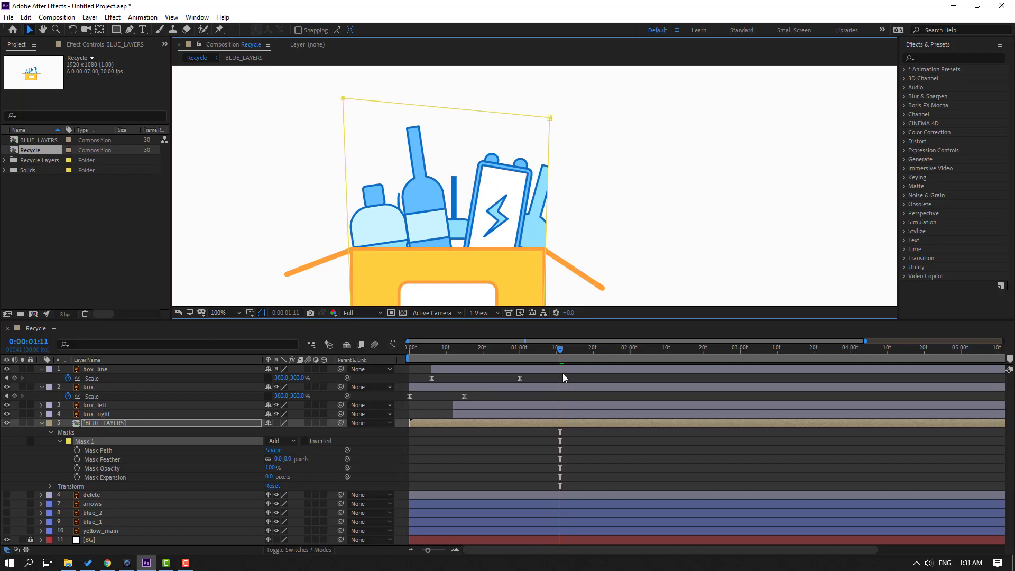
drag(550, 348, 531, 333)
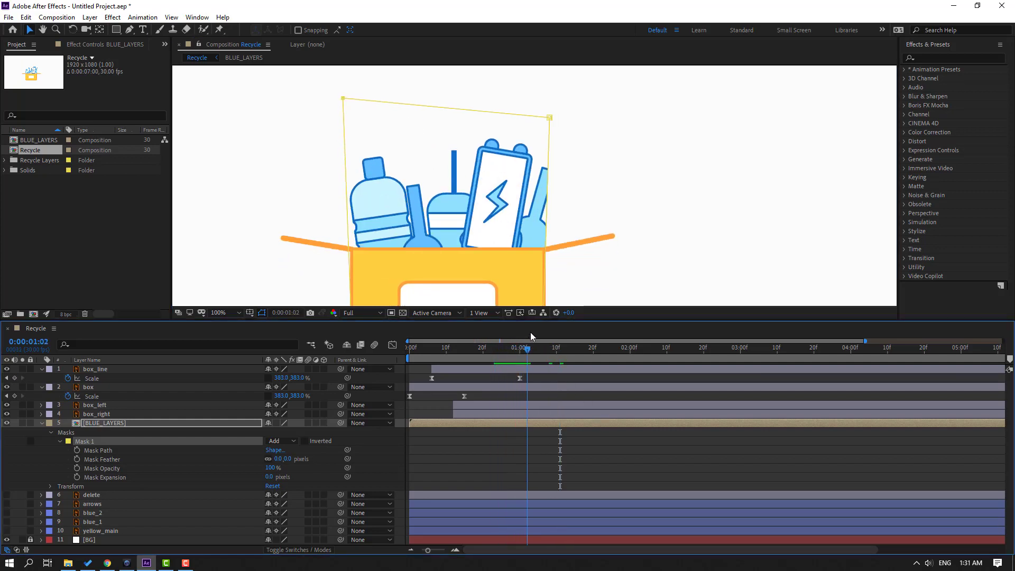
drag(550, 120, 555, 90)
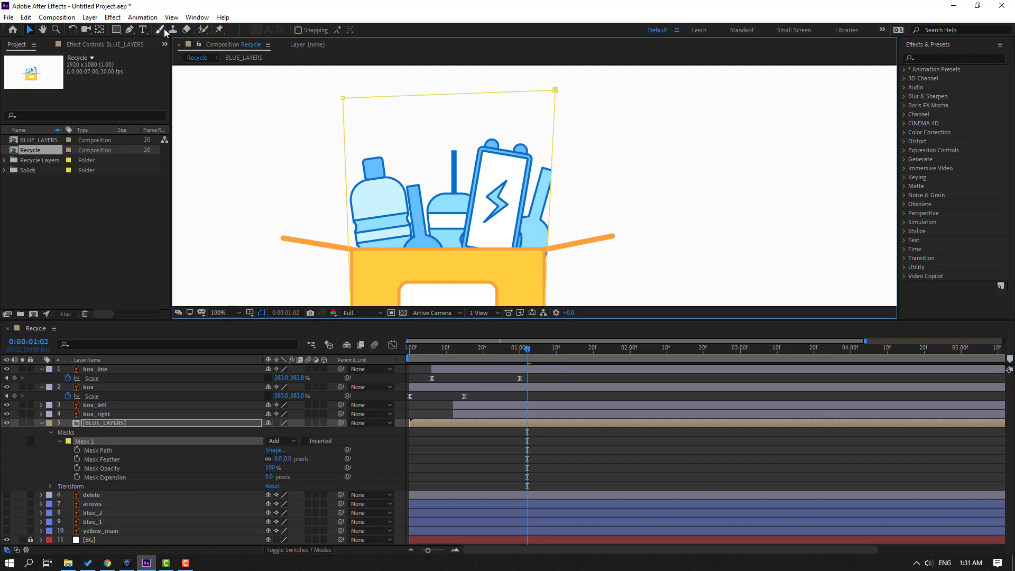
Add vertices to both sides of the BLUE_LAYERS mask, at and just above the box opening, with the Add Vertex Tool
click(130, 30)
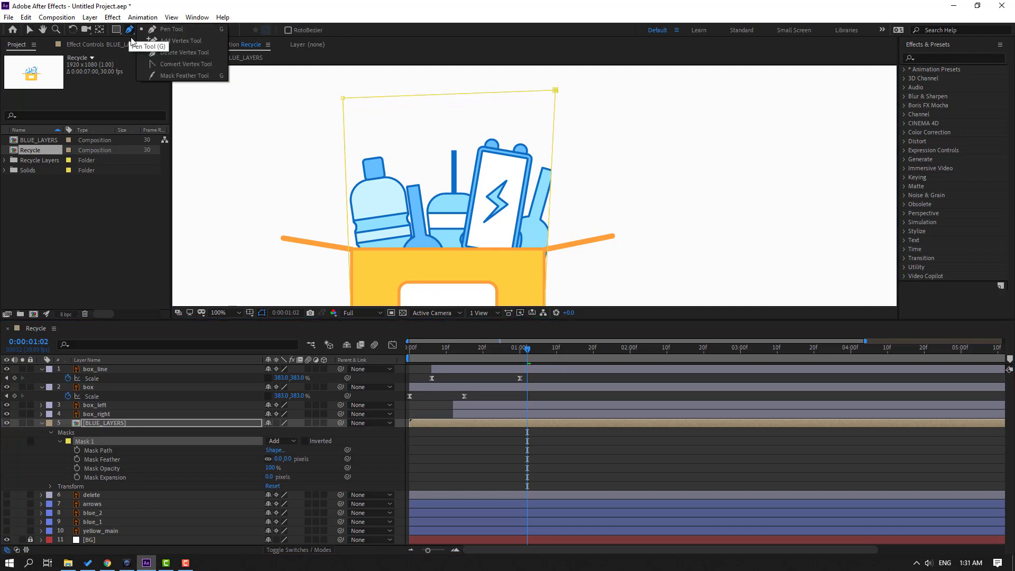
click(178, 41)
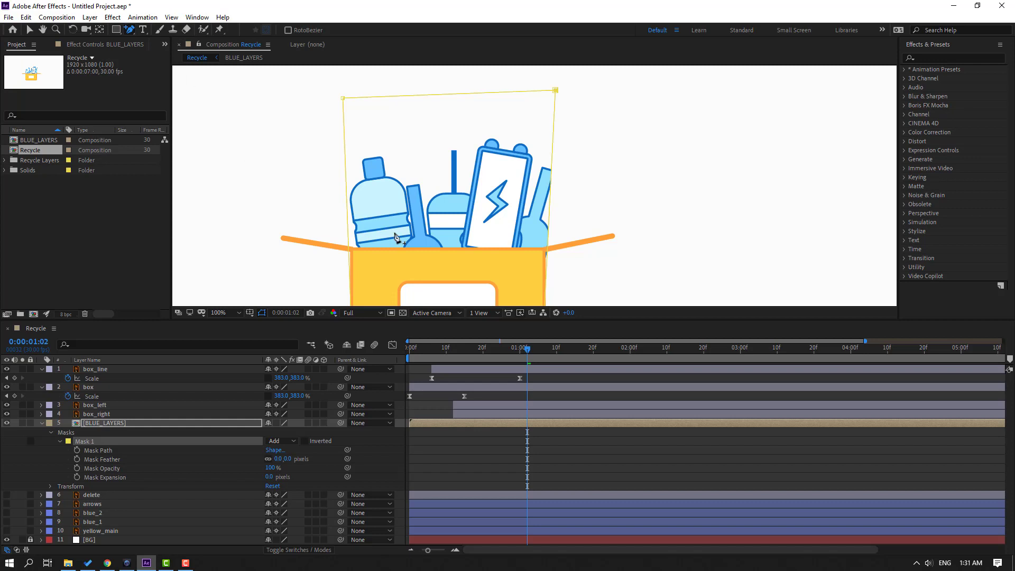
click(350, 249)
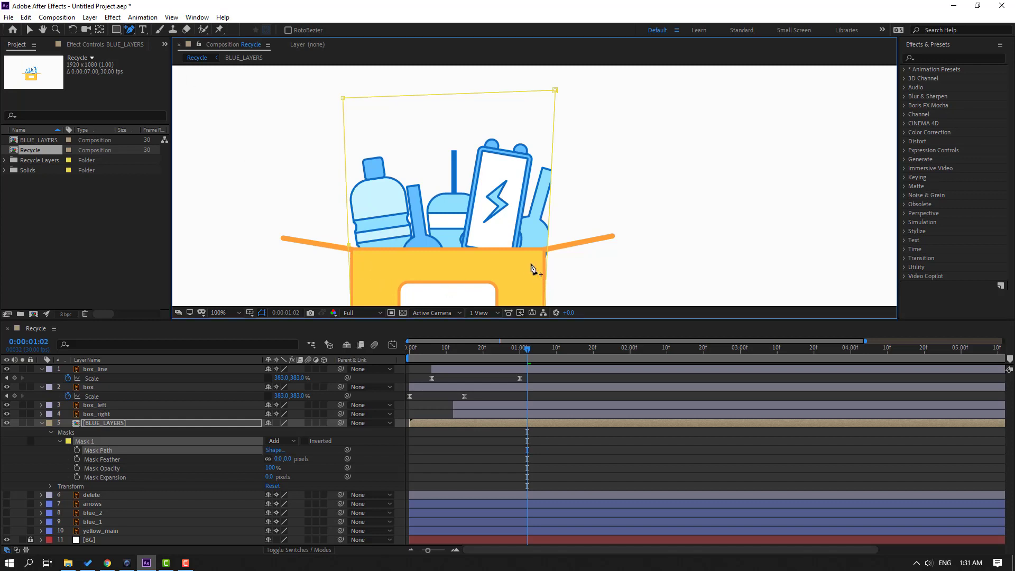
click(550, 216)
click(29, 30)
click(582, 459)
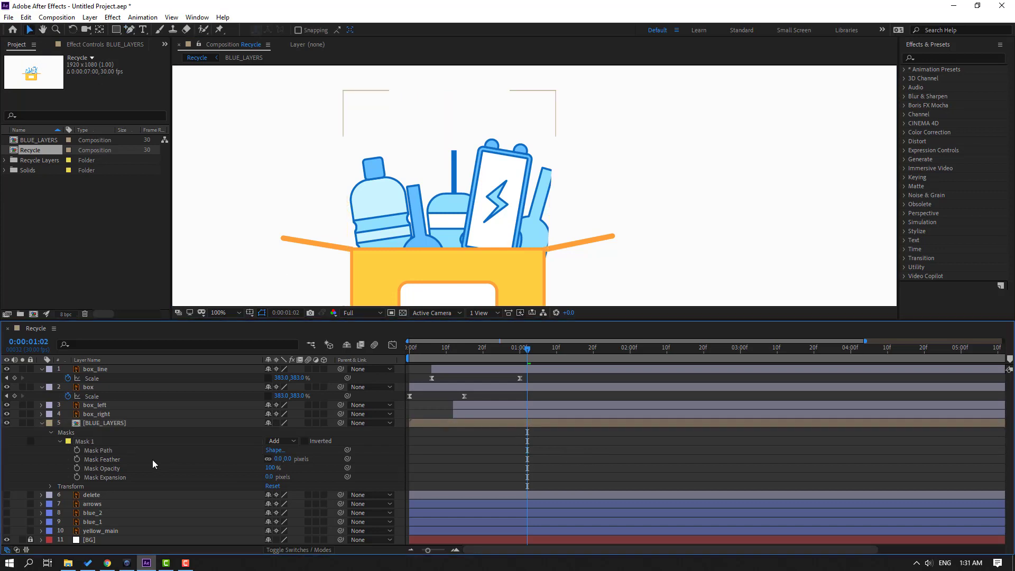
Pull the mask's side vertices above the opening outward past the items, align the lower-left vertex with the box corner, and check by scrubbing
click(84, 442)
click(110, 460)
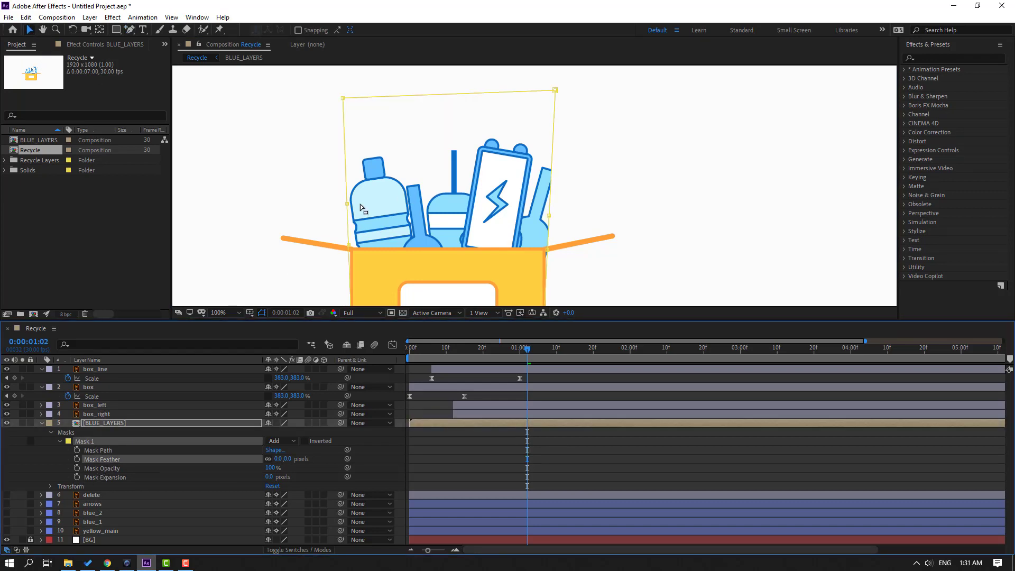
drag(348, 206, 319, 203)
drag(350, 245, 353, 246)
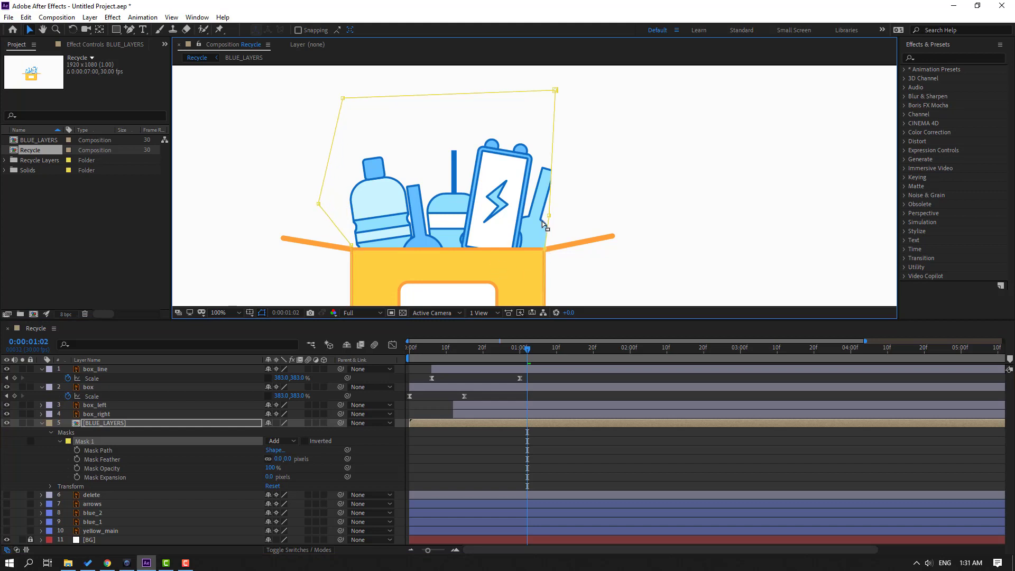
drag(549, 216, 598, 230)
mouse_move(516, 348)
mouse_down()
mouse_move(466, 344)
mouse_move(551, 344)
mouse_move(531, 348)
mouse_up()
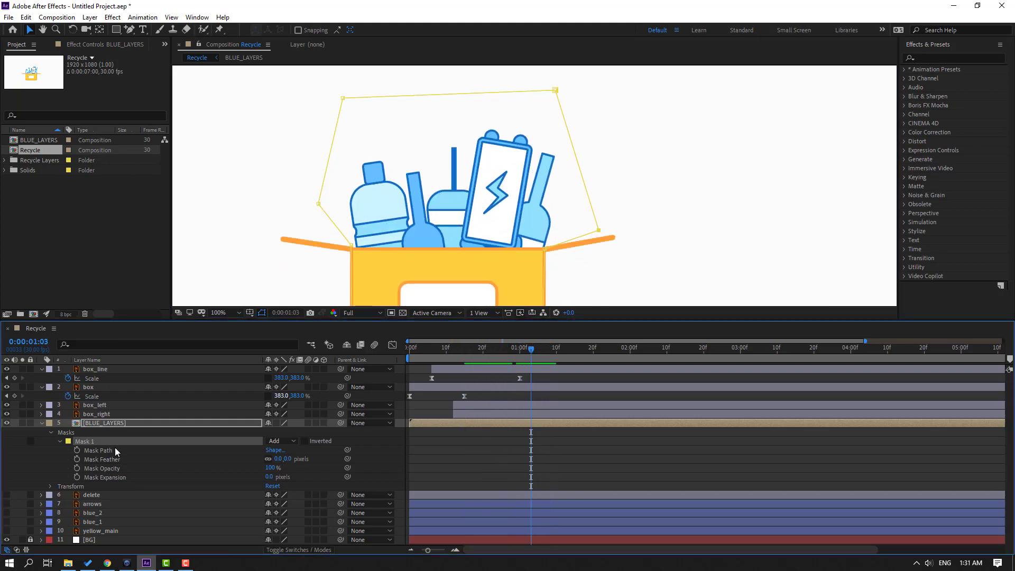
Collapse the BLUE_LAYERS properties and preview the masked animation in the full frame
click(43, 425)
click(233, 528)
scroll(557, 138, down, 1)
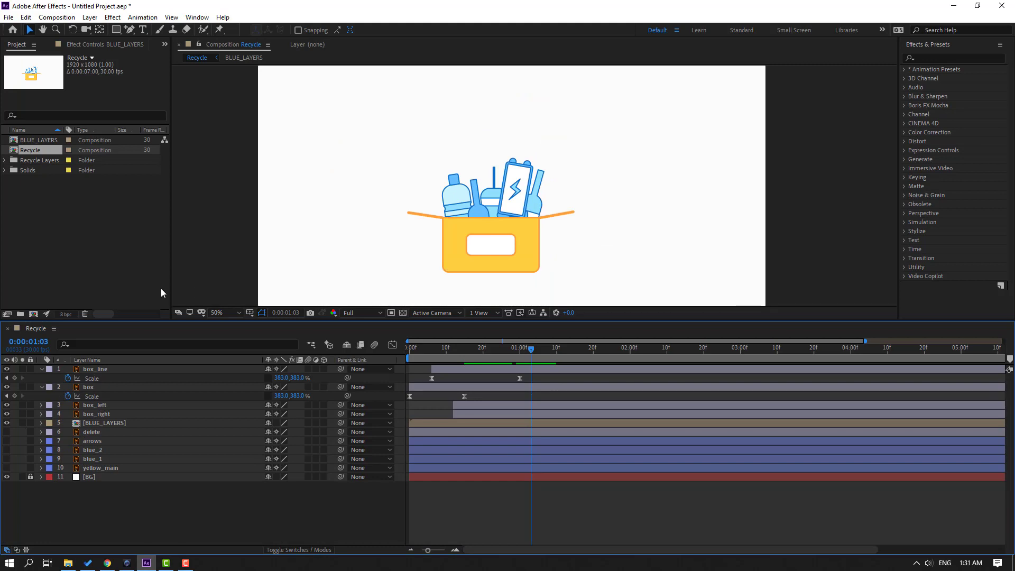
key(space)
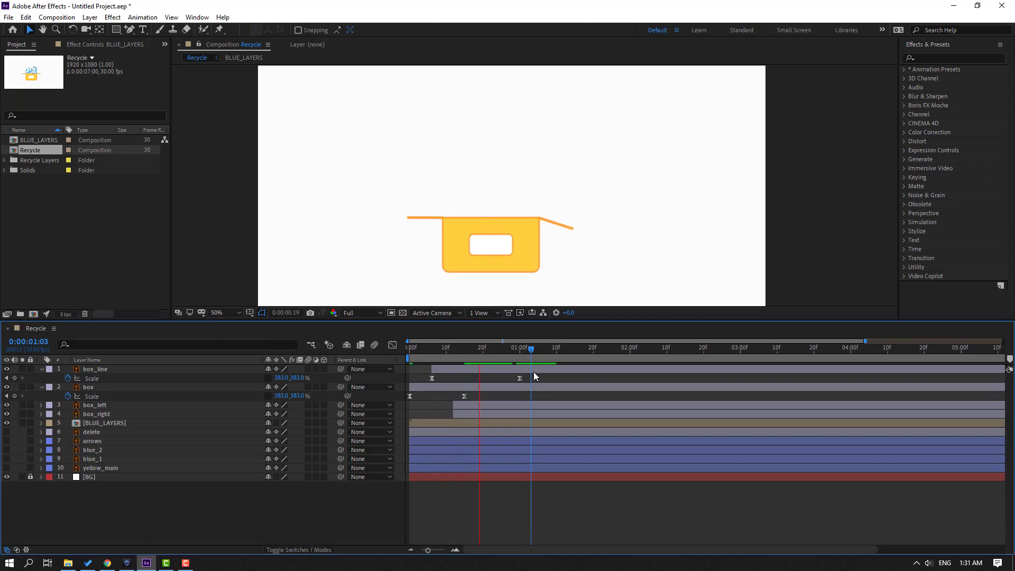
Shift the BLUE_LAYERS layer about 4 frames earlier and preview the animation
click(449, 425)
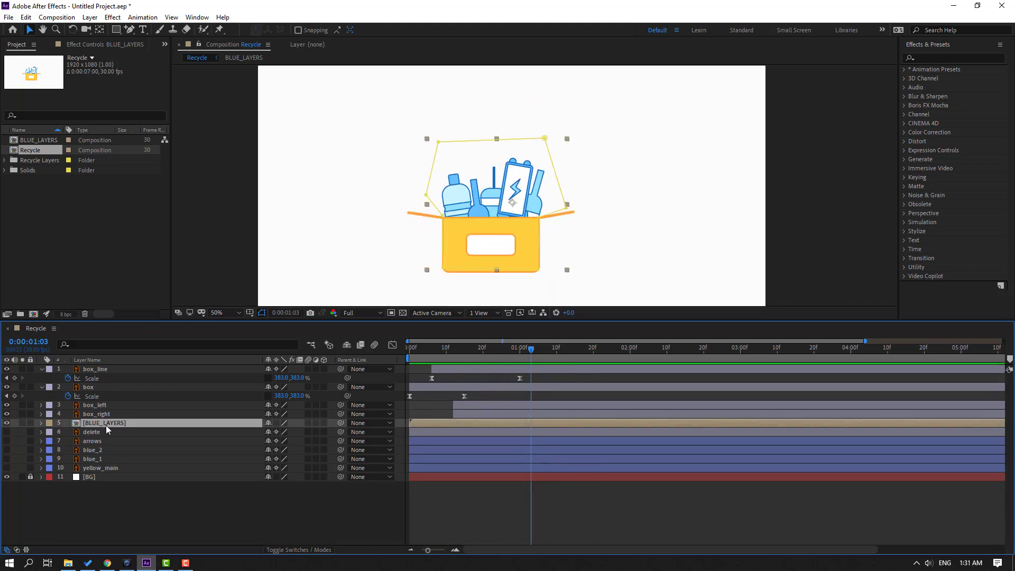
drag(527, 423, 513, 422)
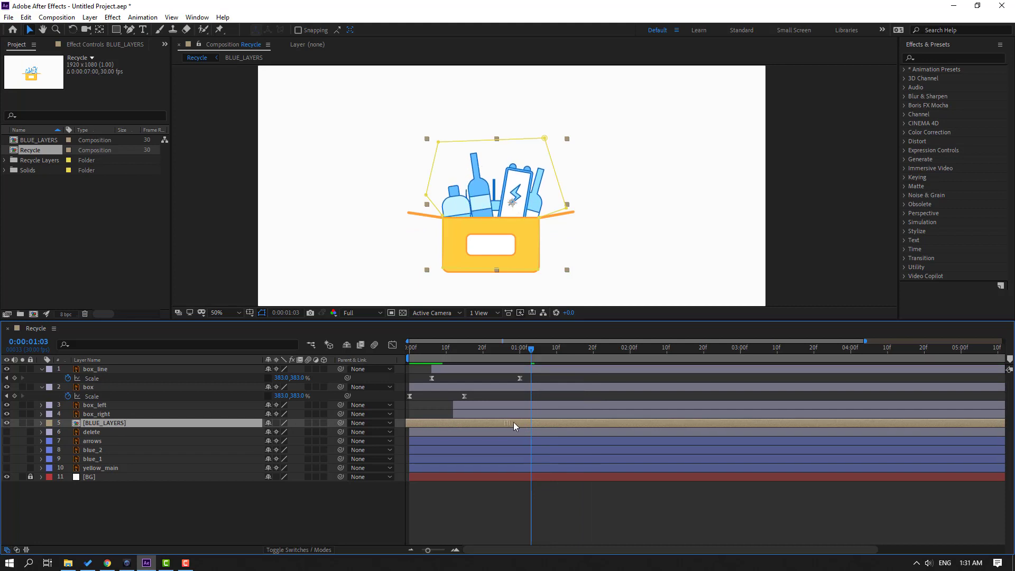
key(space)
Split the BLUE_LAYERS layer at 0:00:00:15, delete the part before that frame, and preview the result
drag(436, 350, 464, 351)
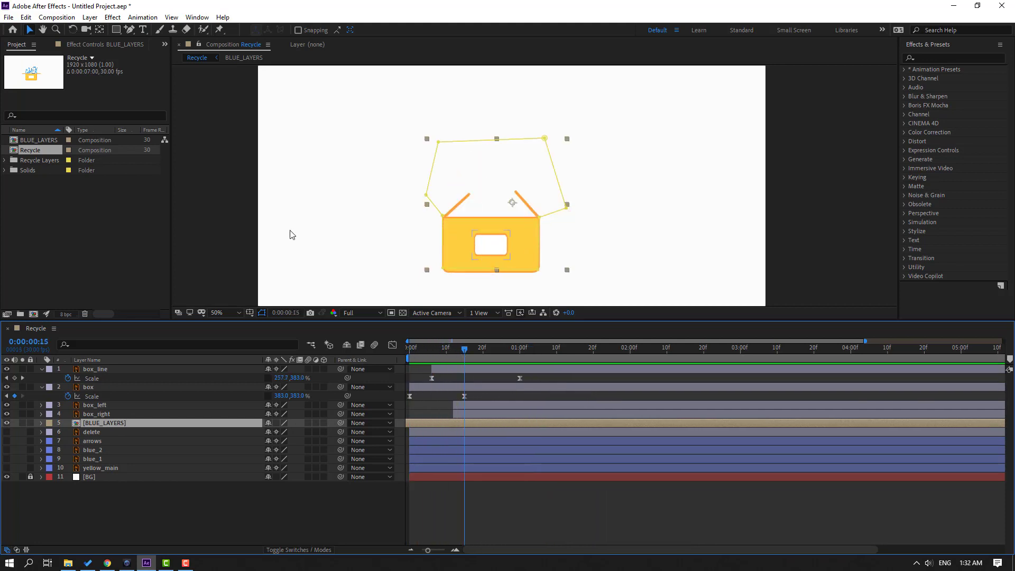
click(25, 17)
click(51, 165)
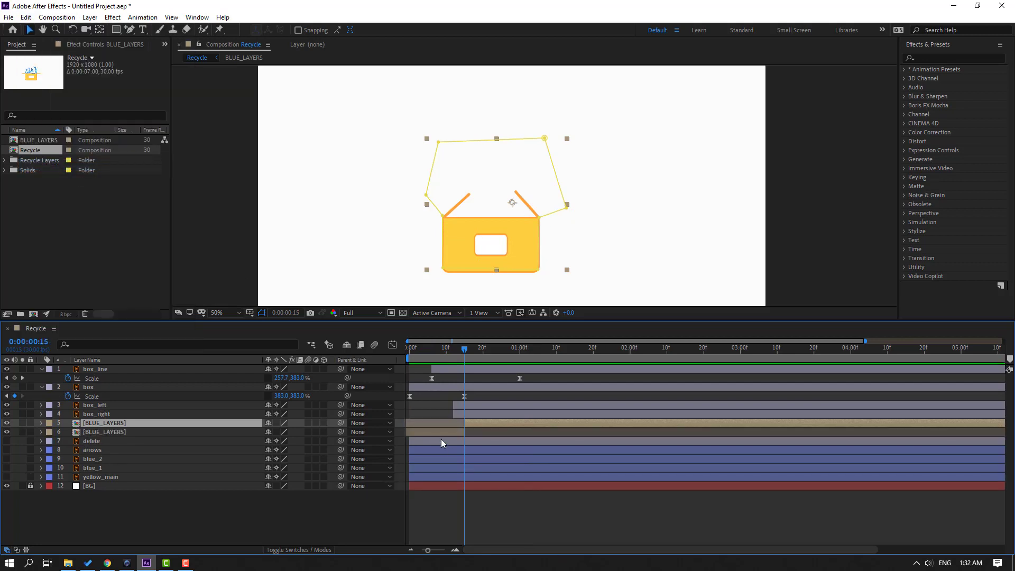
click(432, 433)
key(Delete)
key(space)
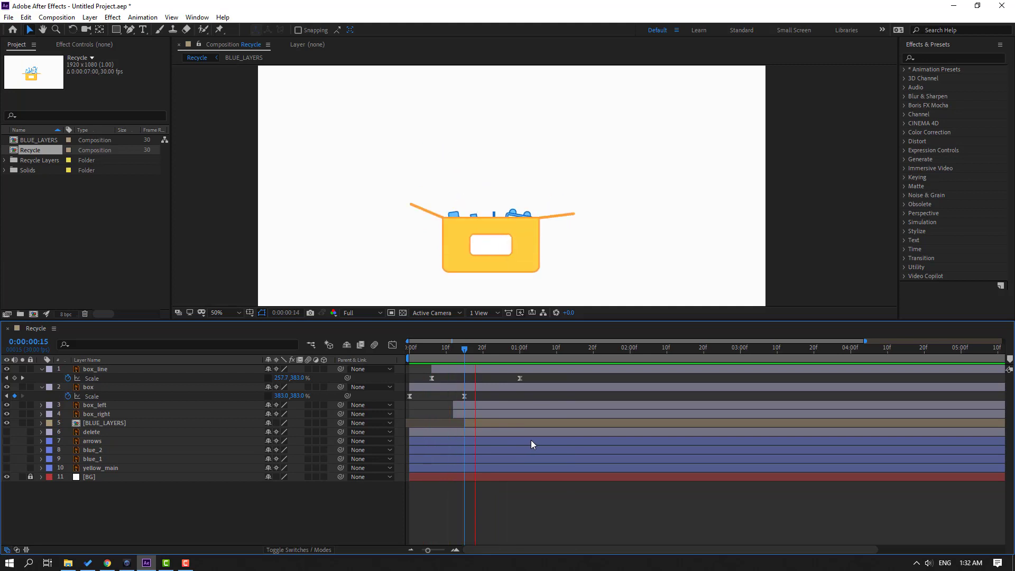
scroll(338, 223, down, 2)
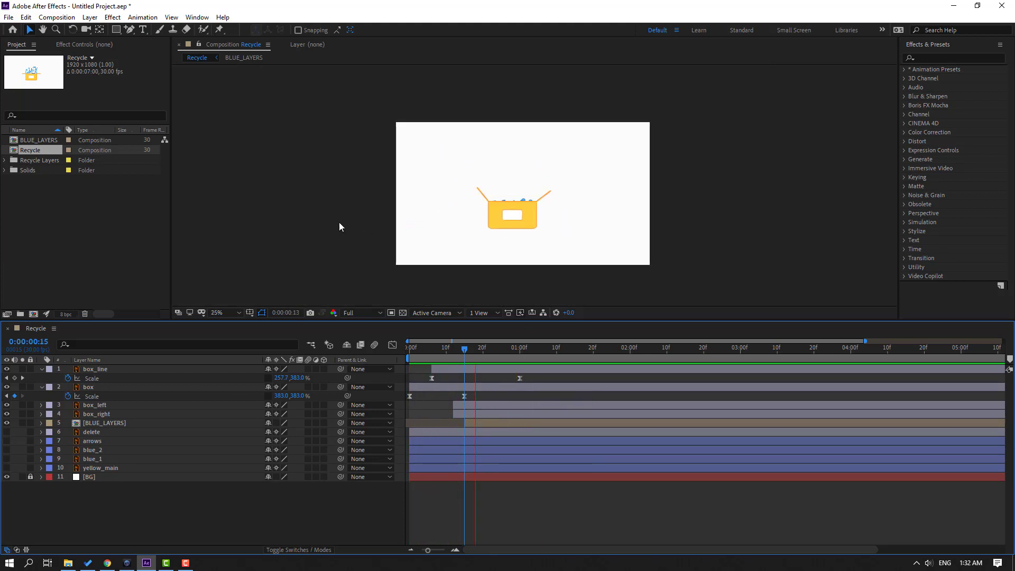
scroll(367, 227, up, 2)
Set starting Position and Scale keyframes on the BLUE_LAYERS layer at 0:00:01:15
drag(465, 351, 576, 348)
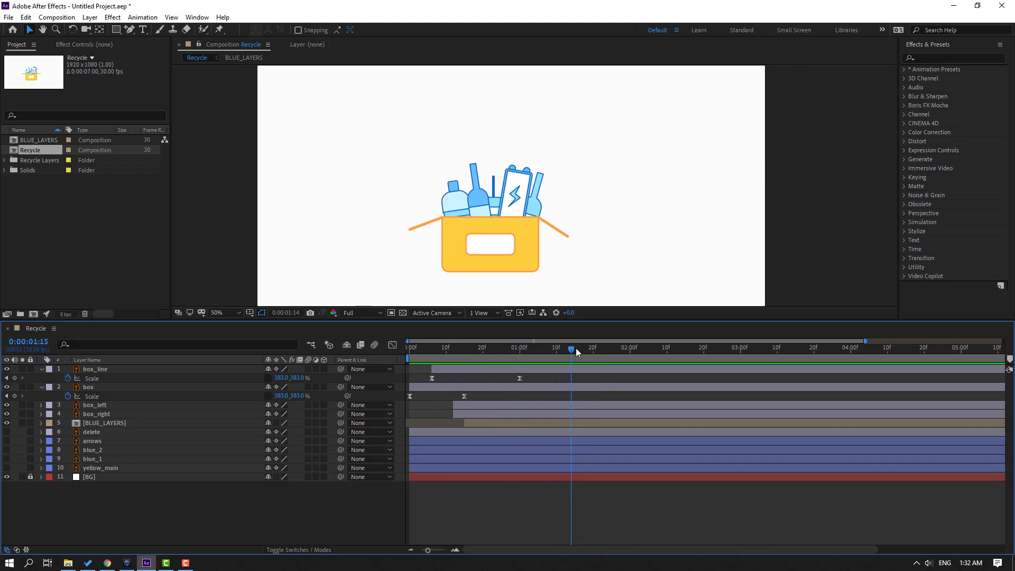
click(98, 429)
click(98, 424)
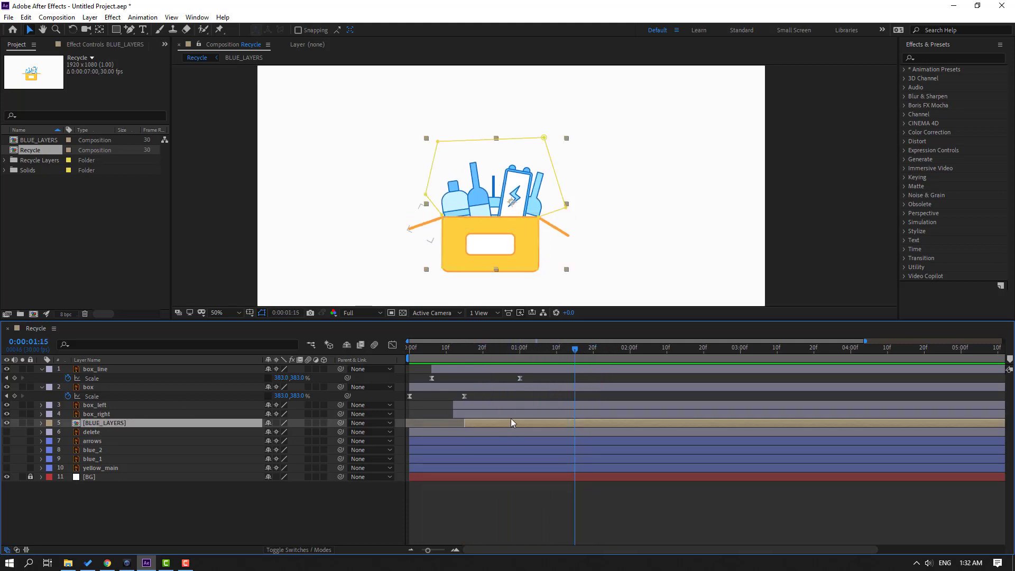
key(p)
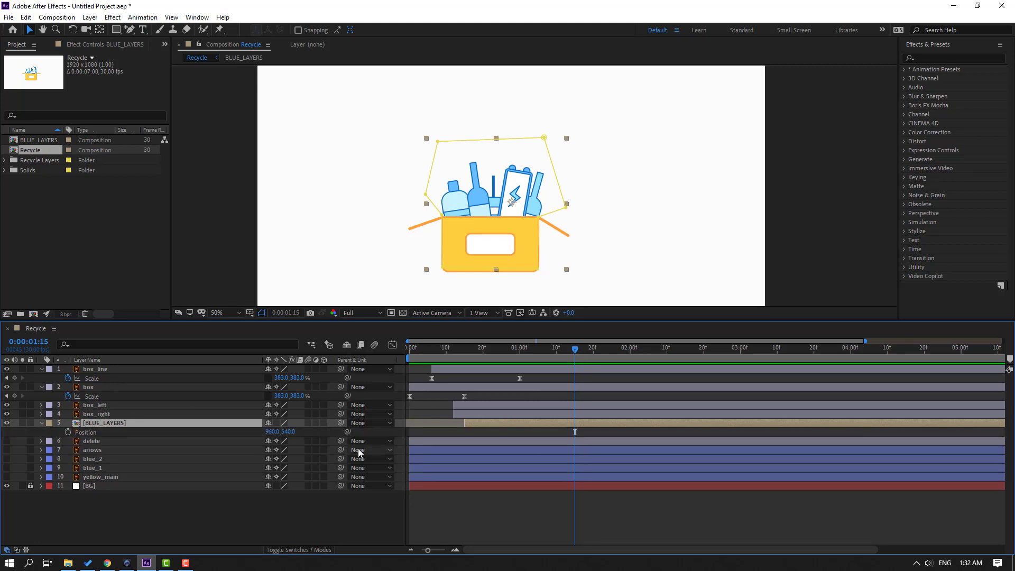
key(shift+s)
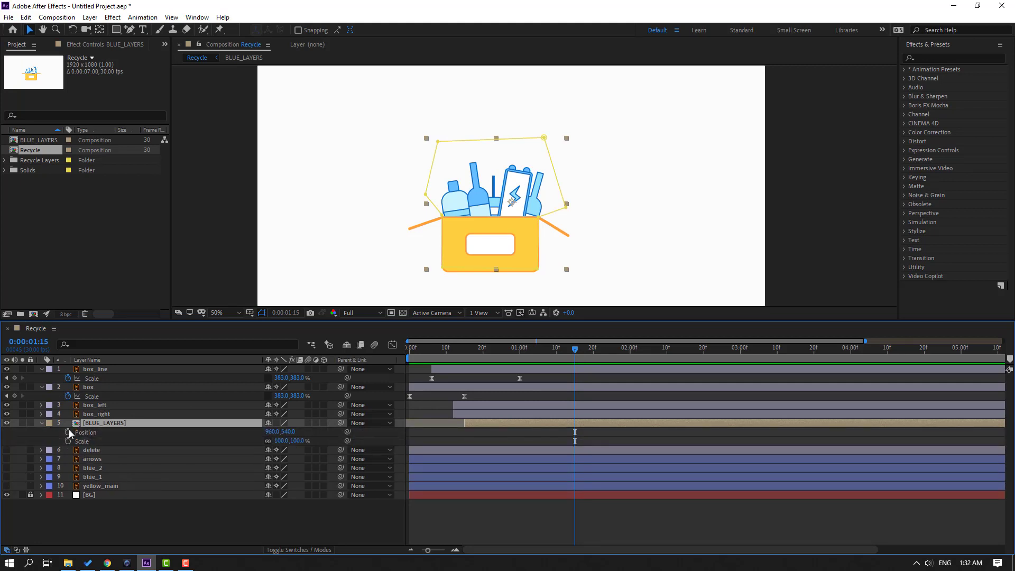
click(69, 432)
click(67, 441)
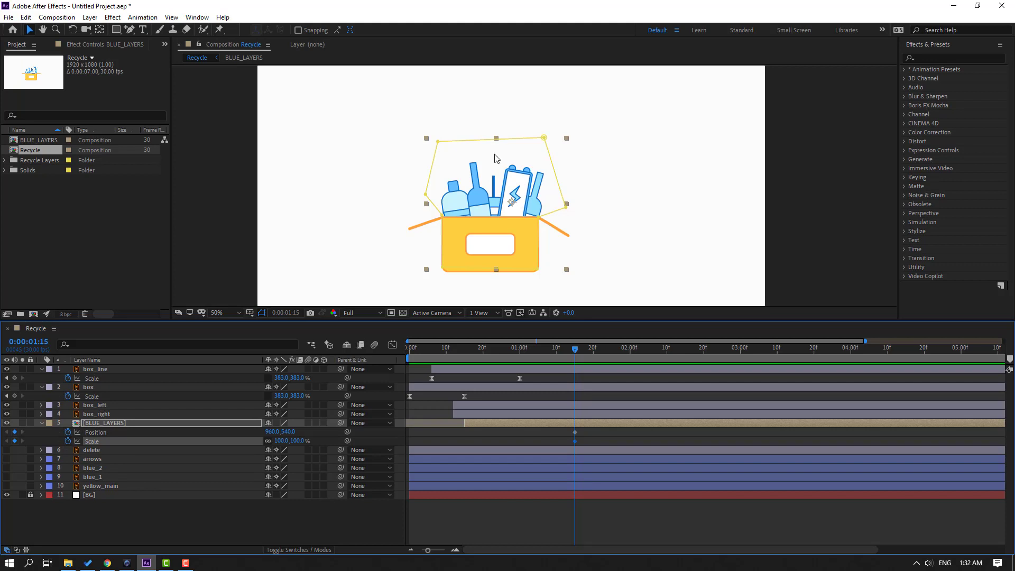
At 0:00:01:25, keyframe the BLUE_LAYERS layer at Position 895, 75 and Scale 24% so the items shrink above the box
key(comma)
drag(582, 349, 612, 349)
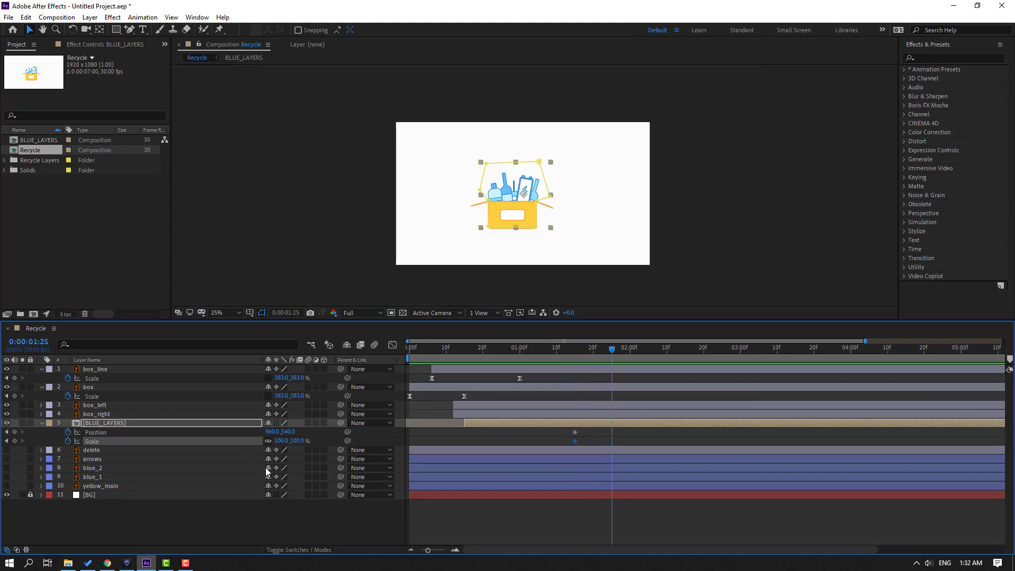
key(F2)
drag(299, 434, 241, 444)
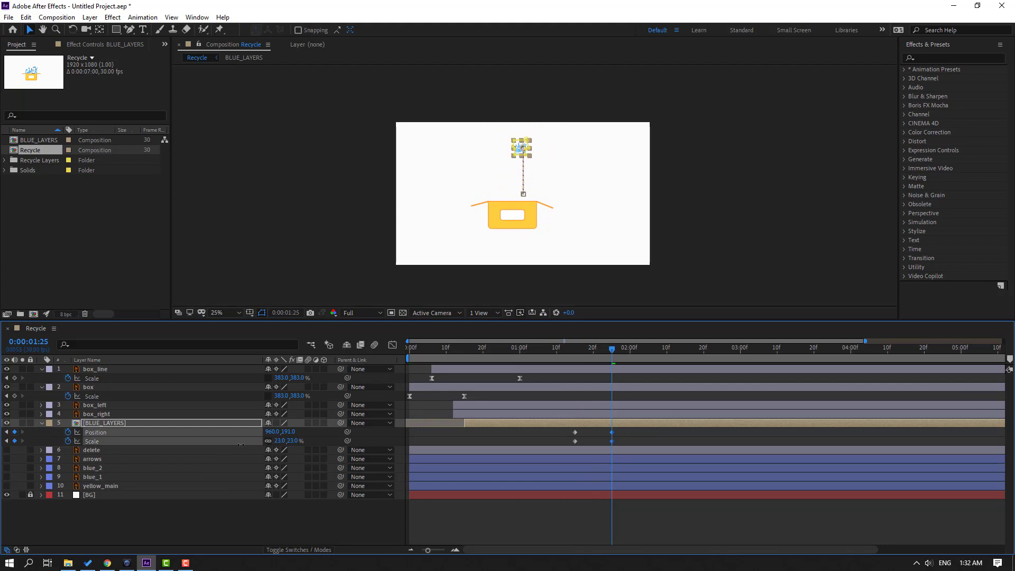
scroll(569, 170, up, 2)
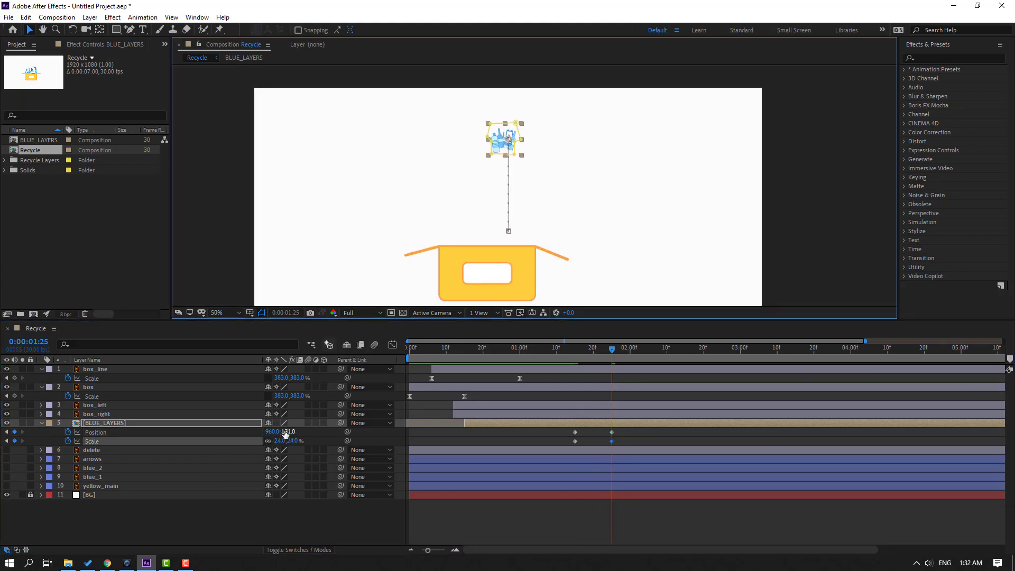
drag(289, 432, 242, 432)
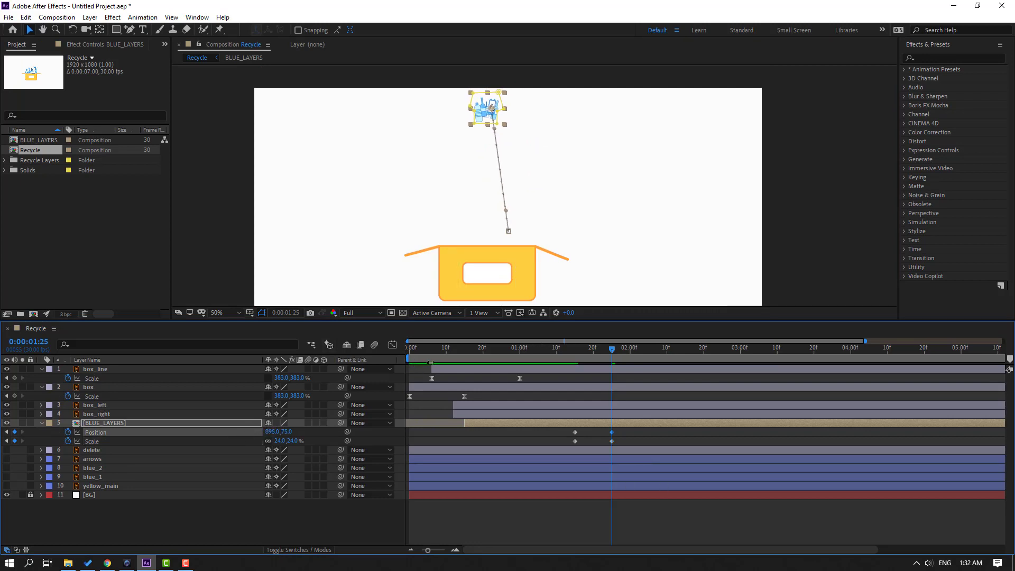
Start the work area at about 0:00:01:06 and preview the items flying out of the box
drag(431, 362, 544, 363)
key(space)
key(space)
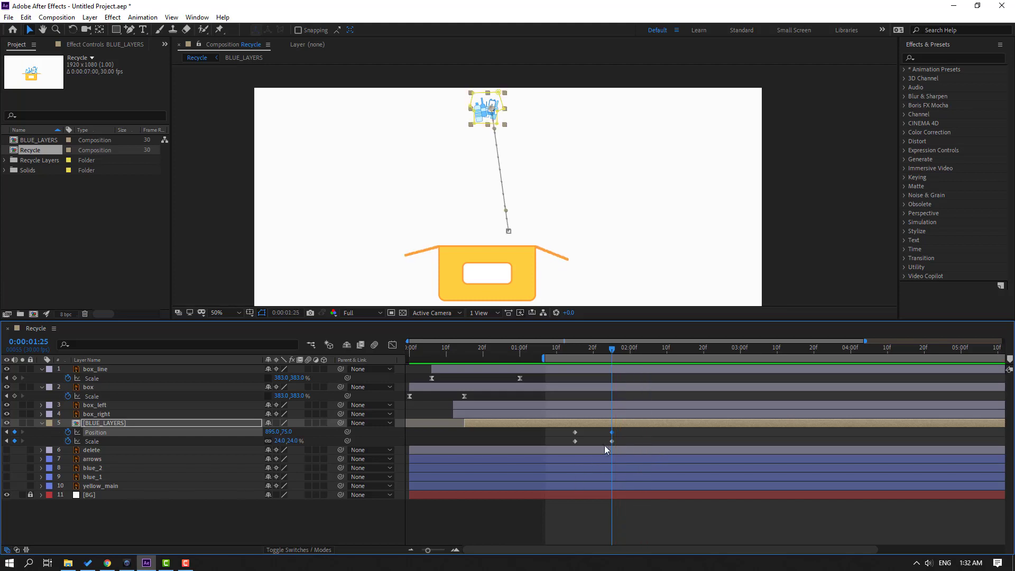
Move the ending BLUE_LAYERS Position and Scale keyframes to 0:00:02:06 and apply Easy Ease to all four keyframes
drag(621, 429, 655, 439)
right_click(575, 441)
mouse_move(611, 438)
click(746, 469)
Reshape the BLUE_LAYERS Position speed curve so the items launch fast and slow gradually into the ending keyframe
click(392, 344)
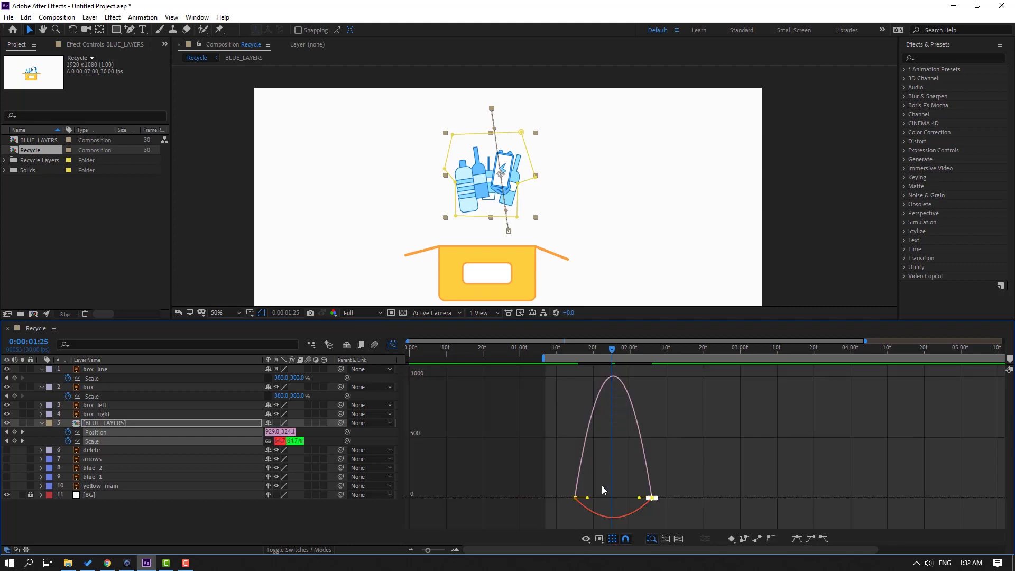
click(602, 486)
click(585, 444)
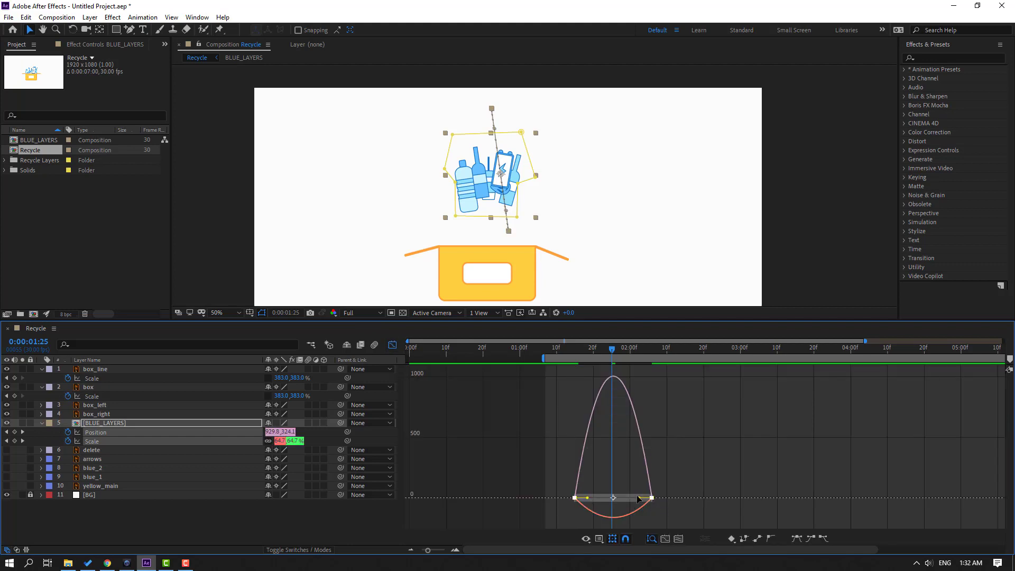
drag(640, 497, 618, 498)
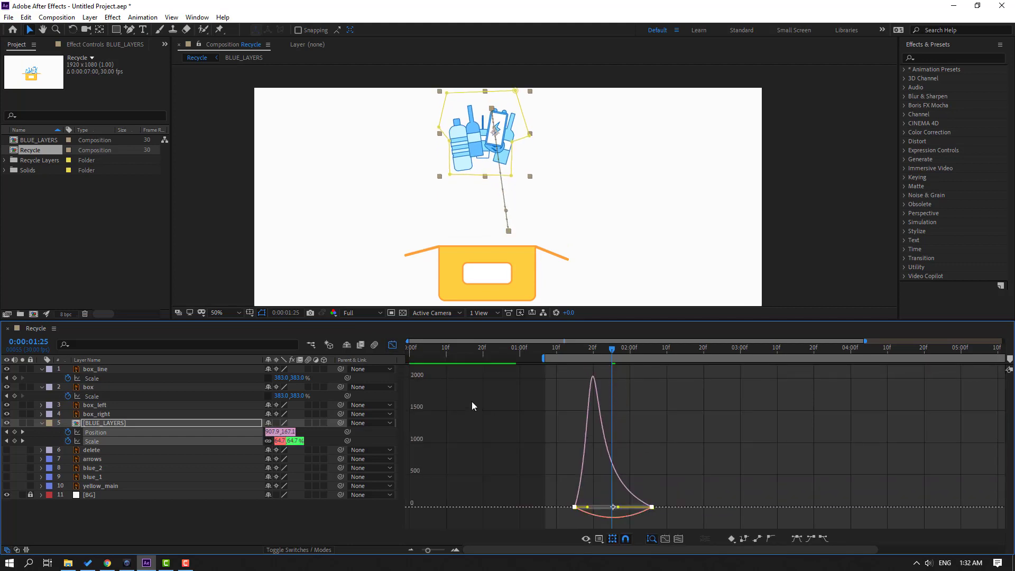
click(392, 344)
Copy the starting Position and Scale keyframes of BLUE_LAYERS to 0:00:02:25
drag(632, 350, 724, 362)
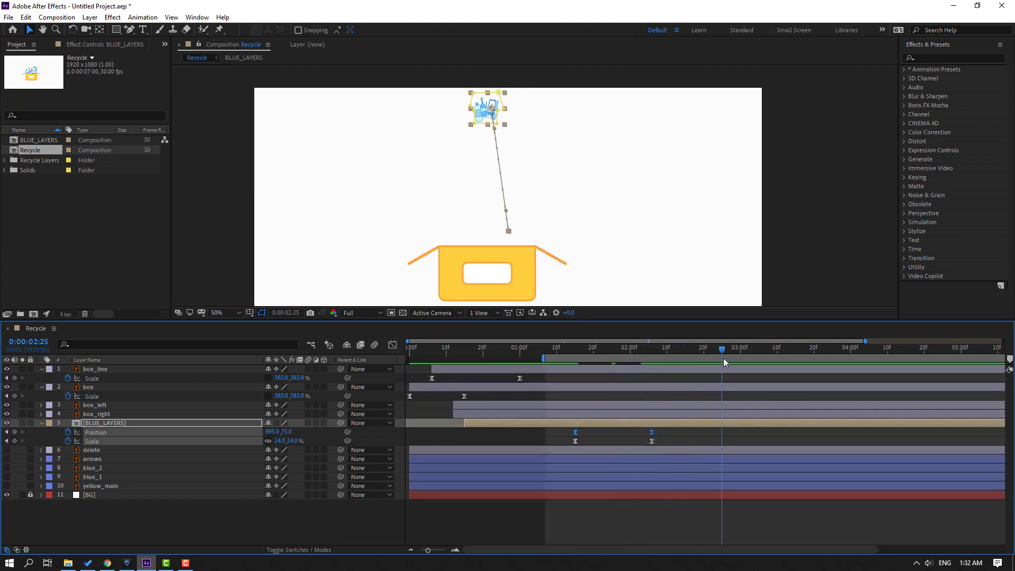
click(433, 529)
click(603, 423)
drag(584, 429, 565, 450)
key(ctrl+c)
key(ctrl+v)
key(space)
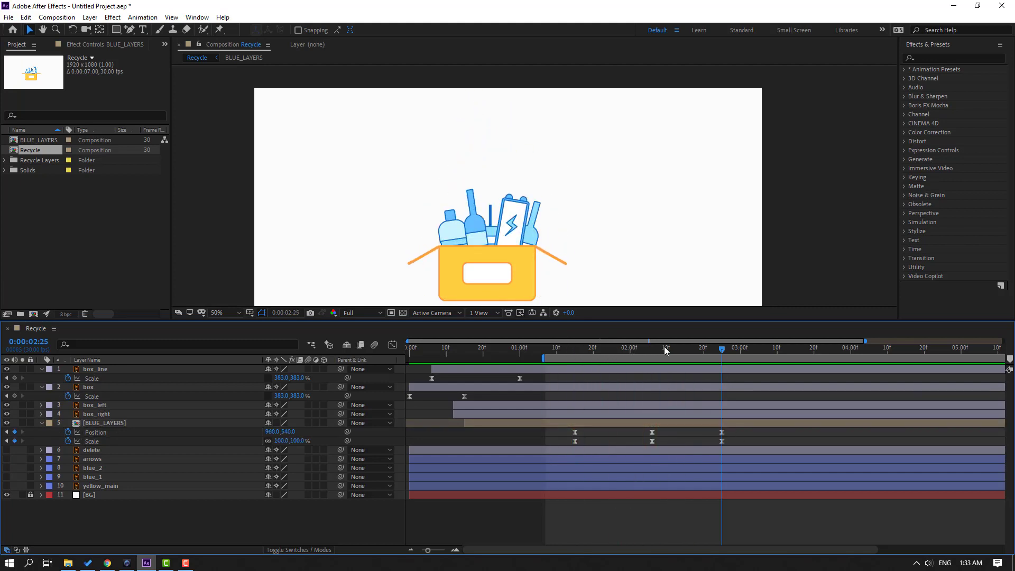
Delete the BLUE_LAYERS Scale keyframe at 0:00:02:25
mouse_move(665, 350)
mouse_down()
mouse_move(649, 345)
mouse_move(655, 359)
mouse_up()
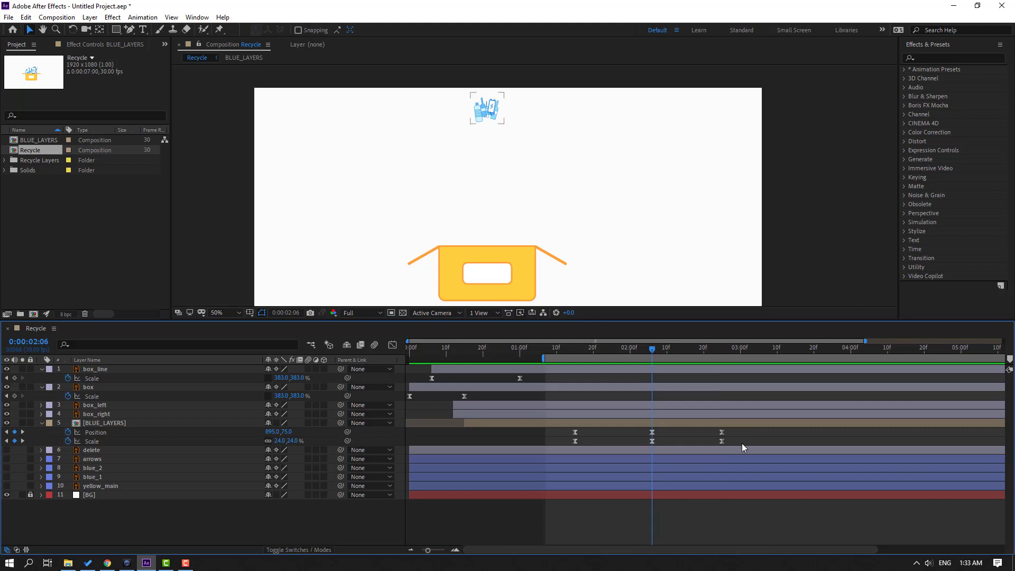
drag(739, 444, 719, 448)
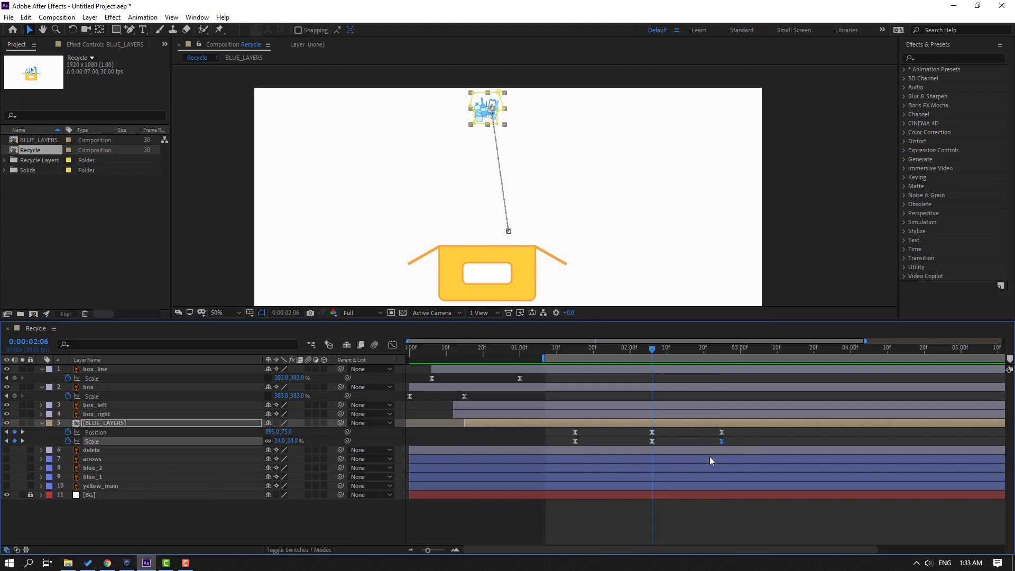
key(Delete)
At 0:00:02:25, set the BLUE_LAYERS Position to 890, 582 over the box opening and preview the fall
drag(656, 353, 723, 364)
click(722, 433)
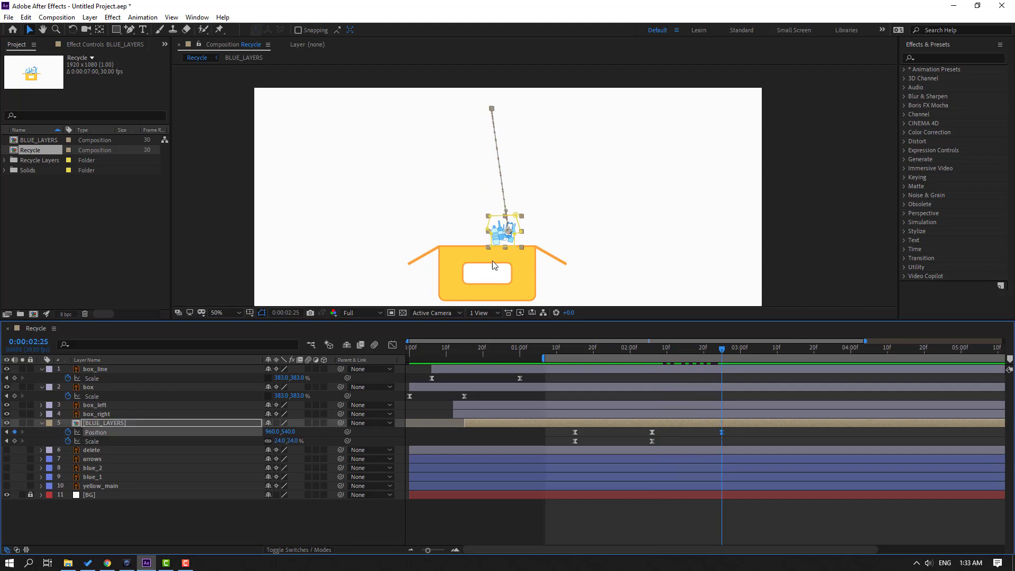
drag(508, 239, 490, 246)
key(space)
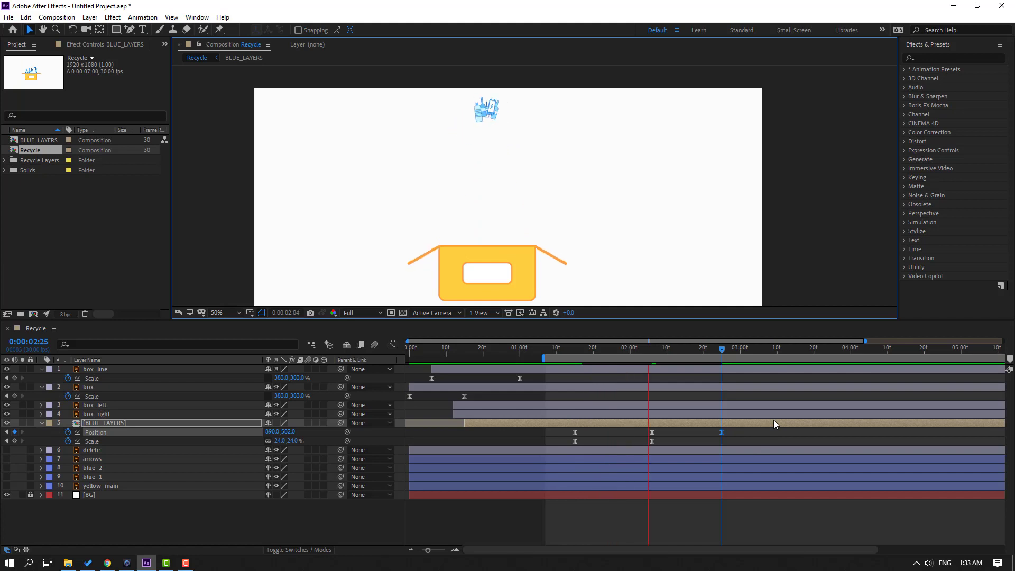
key(space)
Reshape the BLUE_LAYERS Position speed curves for a sharp launch, a slow top keyframe and a fast fall, and preview the motion
drag(733, 427, 564, 433)
click(392, 344)
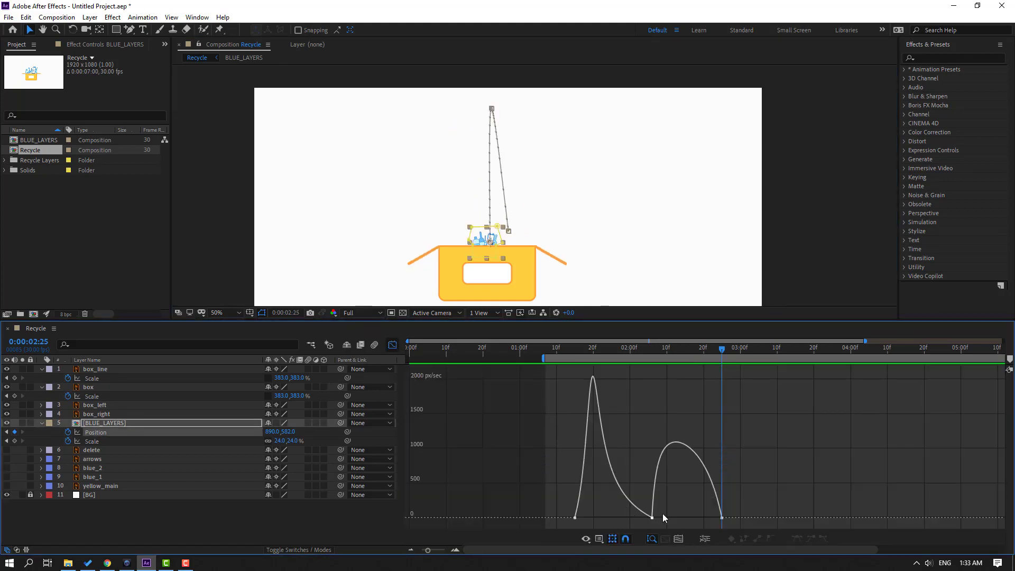
drag(664, 517, 576, 519)
drag(665, 514, 690, 518)
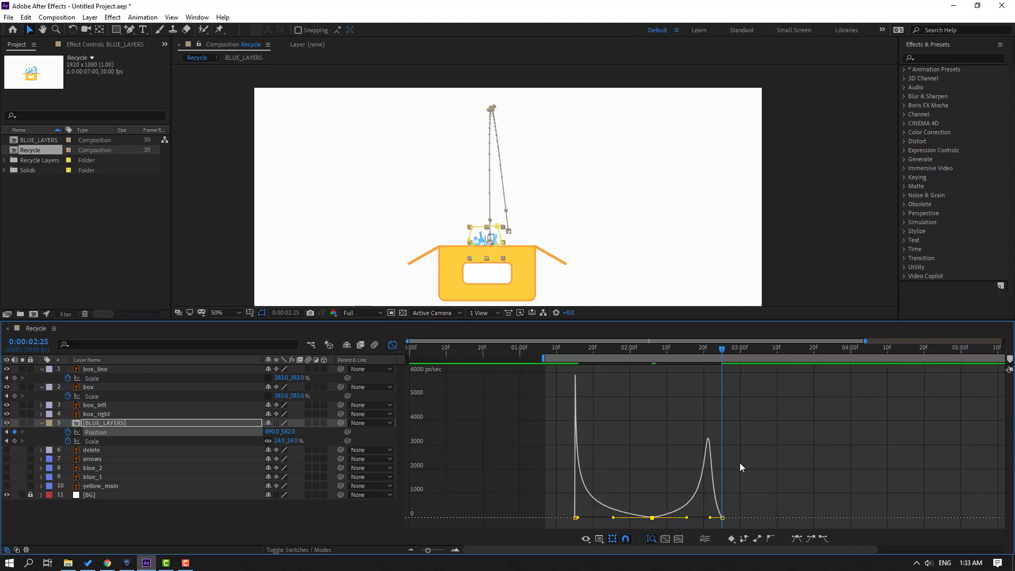
key(space)
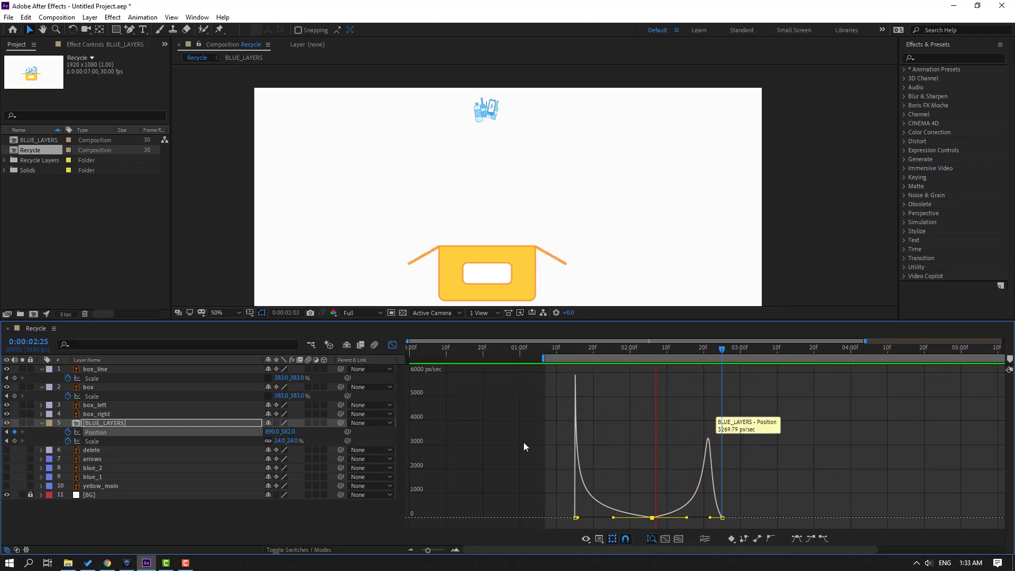
click(393, 345)
click(393, 345)
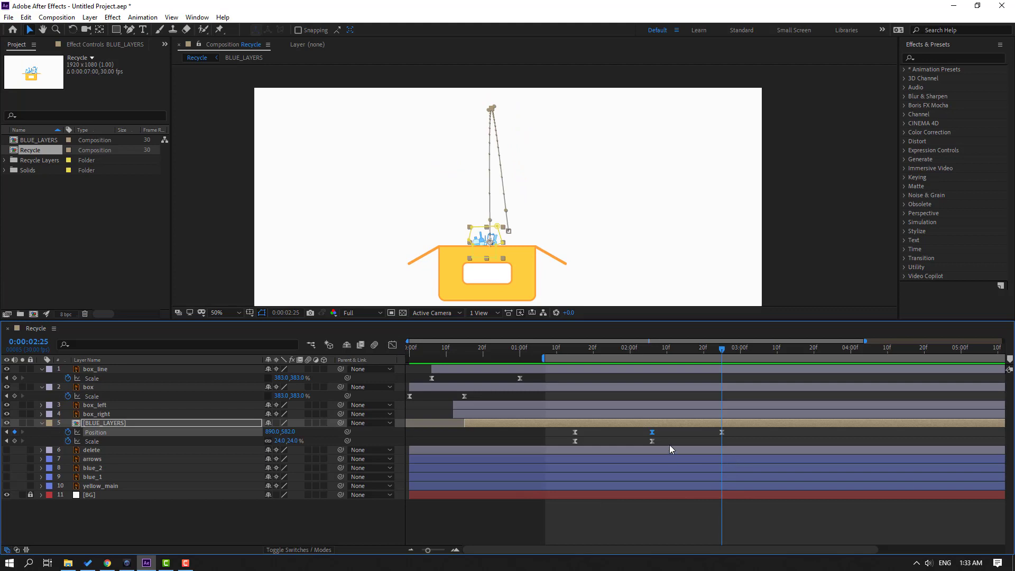
Reshape the BLUE_LAYERS Scale speed curve with a longer ease into the ending keyframe and preview it
drag(670, 449, 562, 438)
click(392, 346)
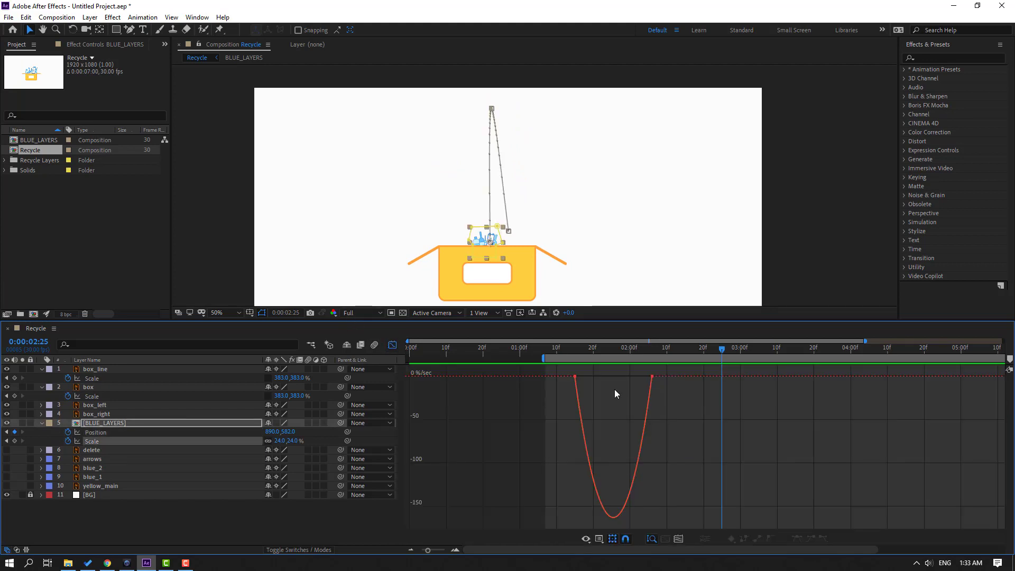
mouse_move(570, 353)
mouse_down()
mouse_move(634, 352)
mouse_move(637, 376)
mouse_move(621, 376)
mouse_up()
click(652, 376)
key(space)
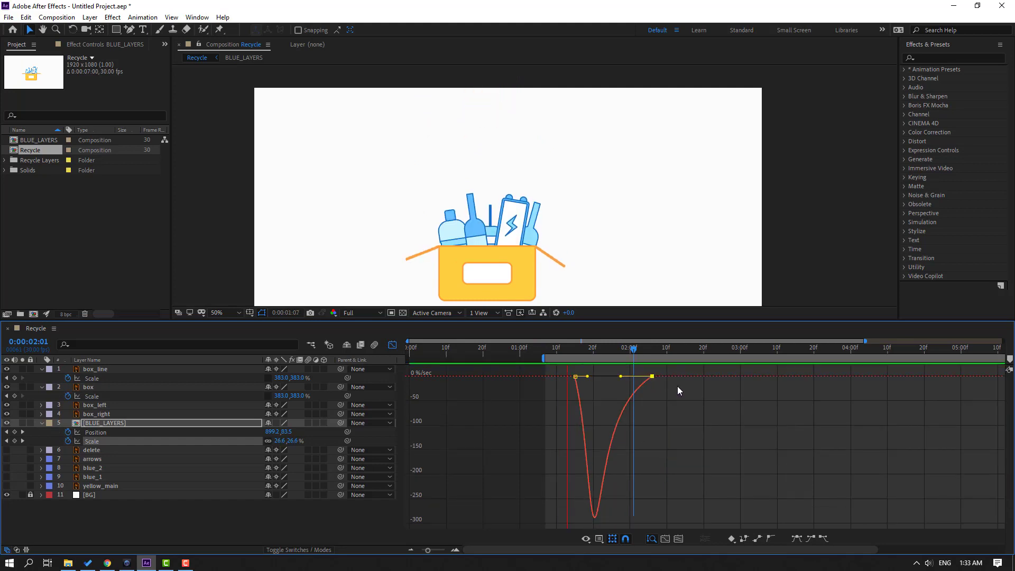
Shorten the outgoing ease of the first BLUE_LAYERS Scale keyframe so the shrink starts more abruptly, and preview the result
click(579, 385)
click(574, 376)
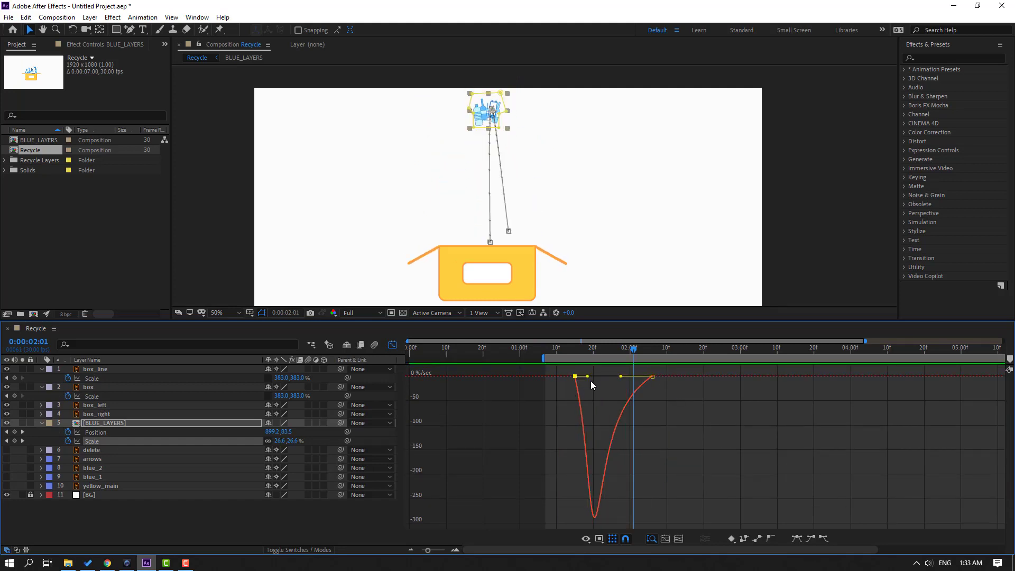
drag(587, 376, 580, 376)
key(space)
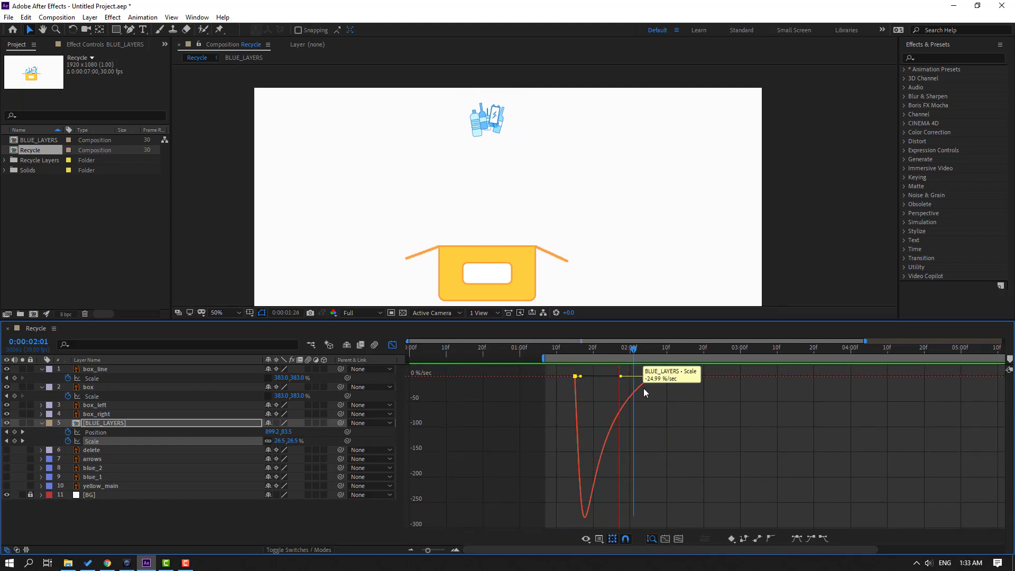
key(space)
key(space)
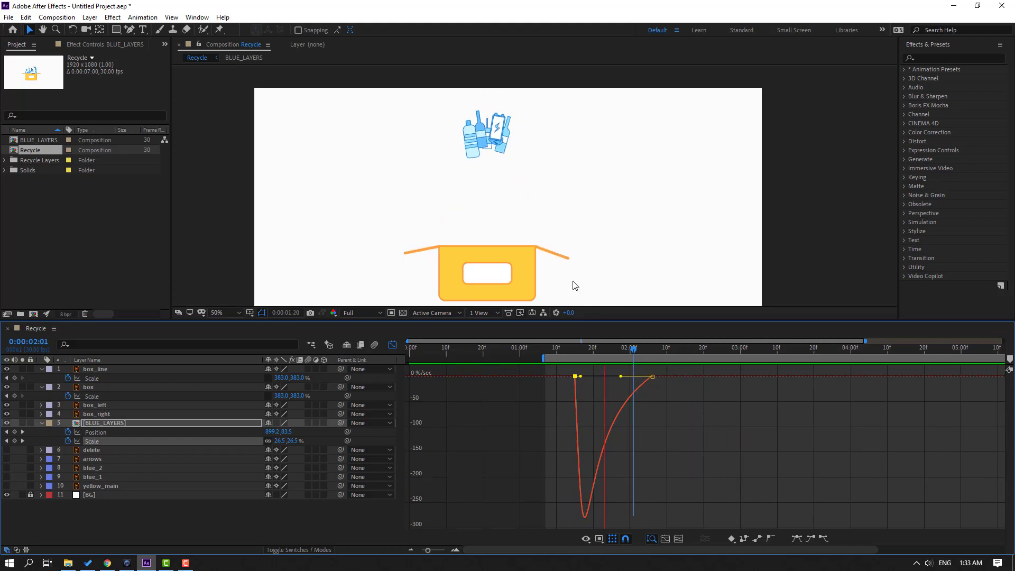
key(space)
click(393, 345)
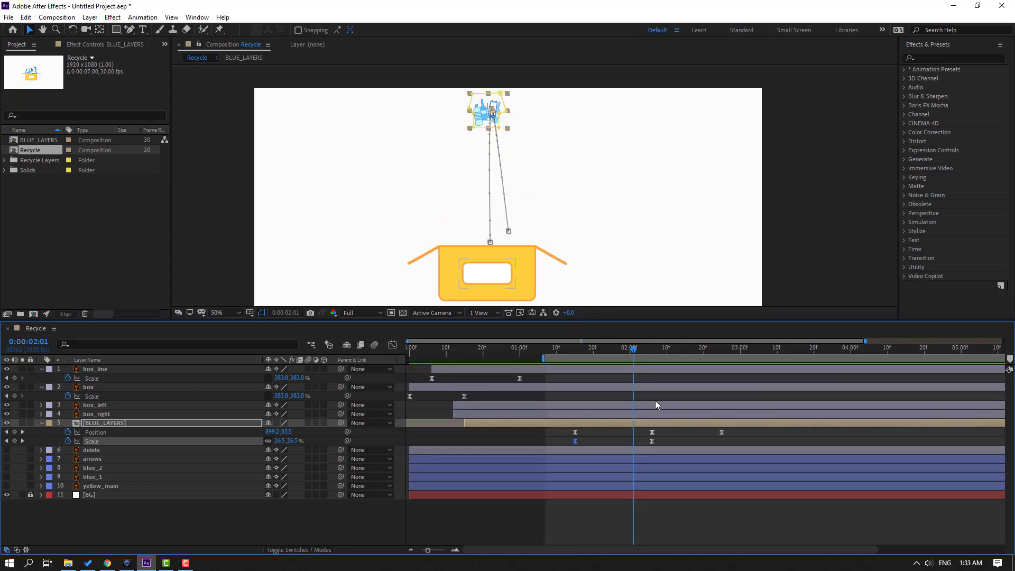
Move the ending BLUE_LAYERS Scale keyframe to about 0:00:02:18 and preview the slower shrink
drag(652, 441, 696, 441)
key(space)
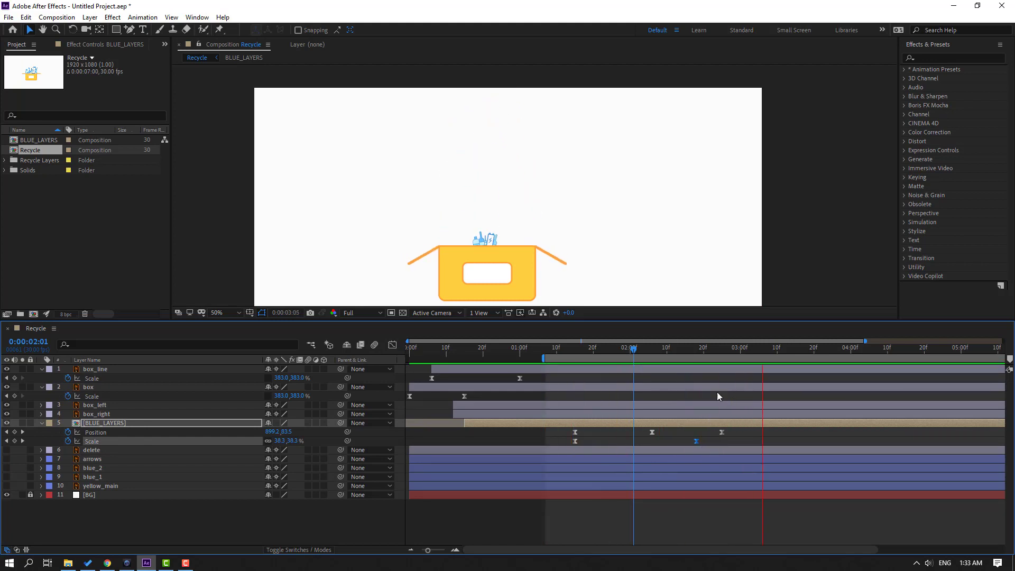
key(space)
At 0:00:02:25, turn on visibility for the arrows, blue_2, blue_1 and yellow_main layers of the recycling bin
drag(664, 354, 724, 356)
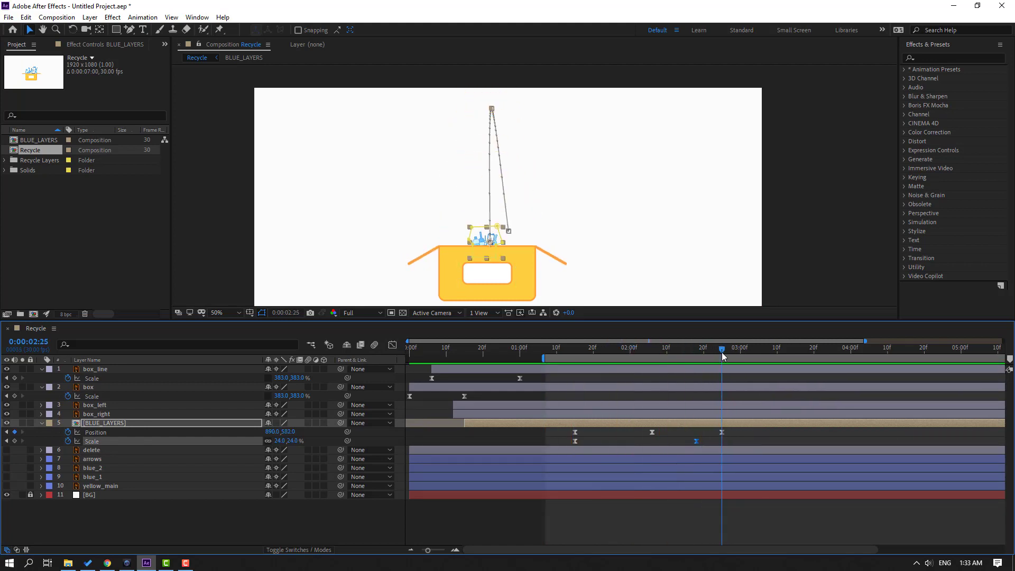
click(174, 542)
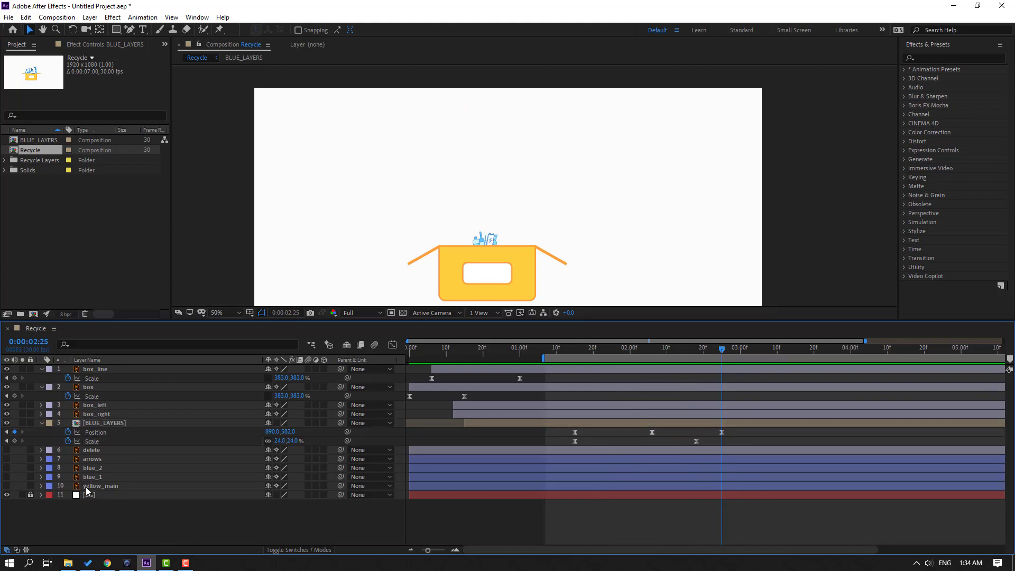
click(88, 486)
shift+click(106, 477)
shift+click(117, 468)
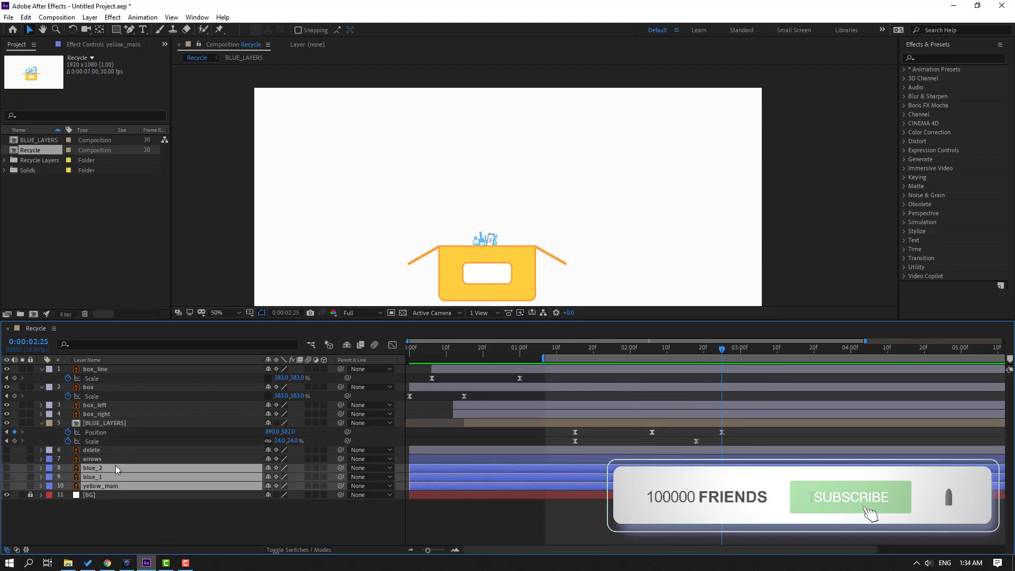
shift+click(115, 460)
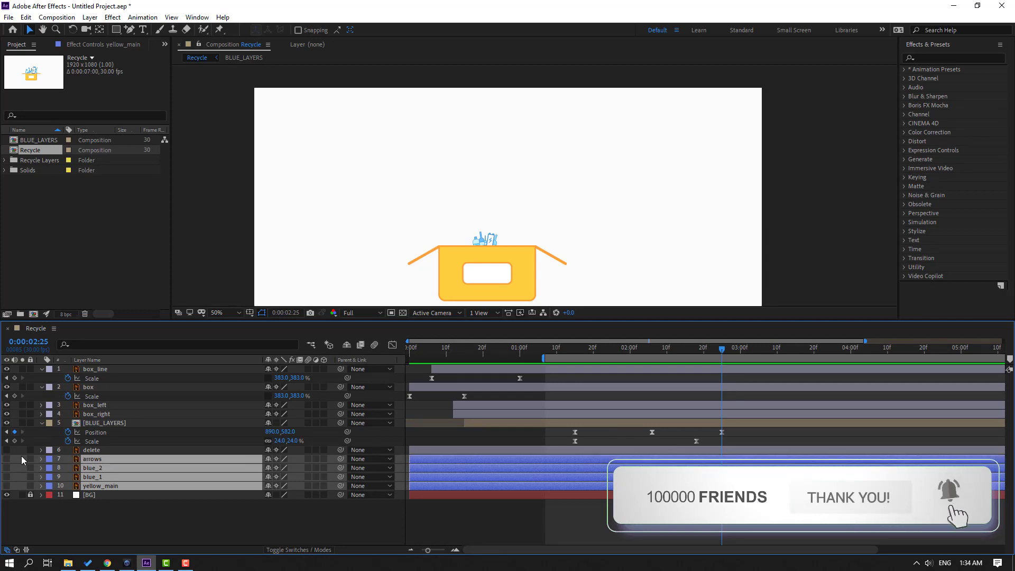
click(8, 466)
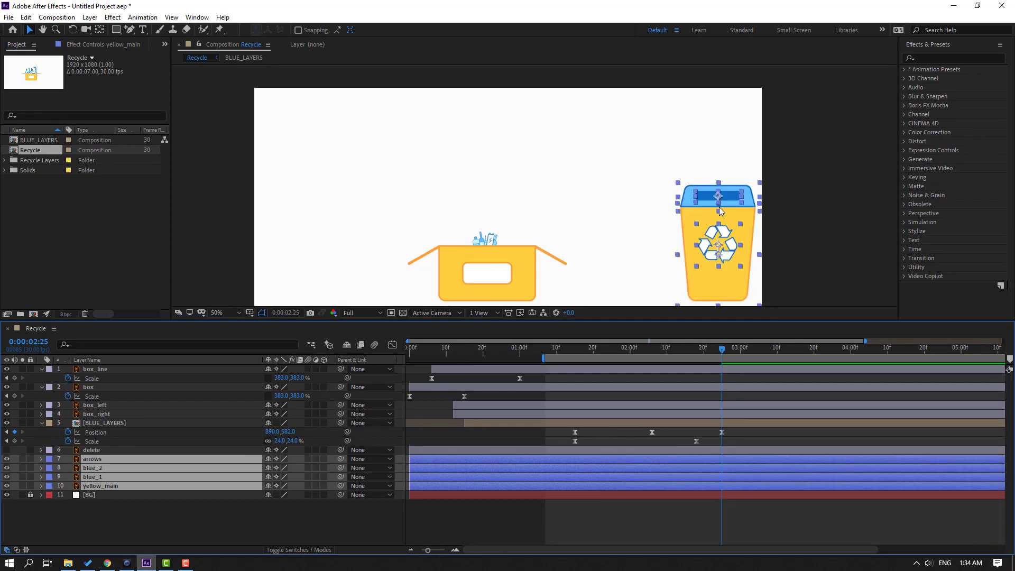
Pre-compose the four recycling bin layers into a new composition named OBJECT02
drag(752, 221, 591, 219)
right_click(112, 465)
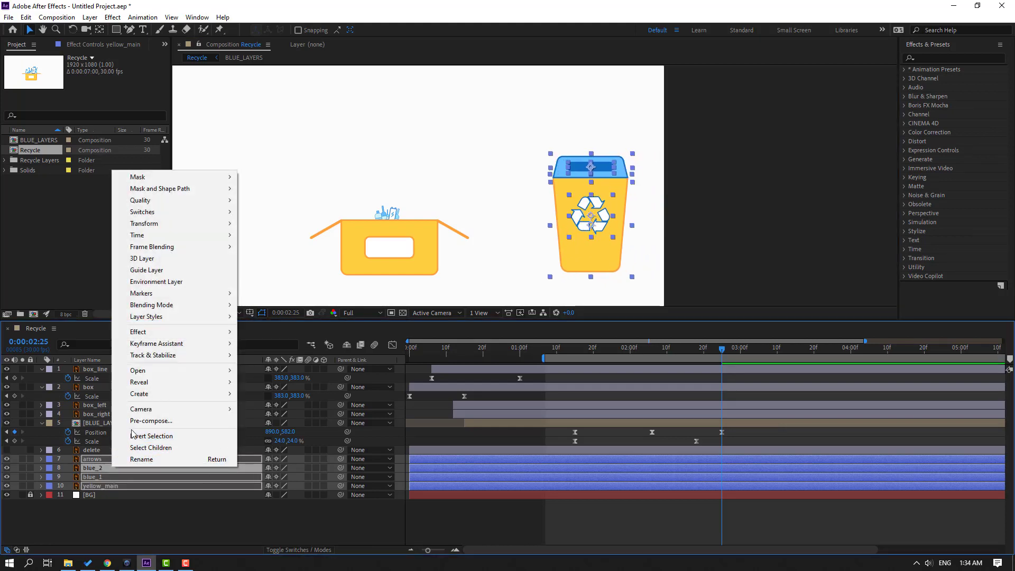
click(143, 421)
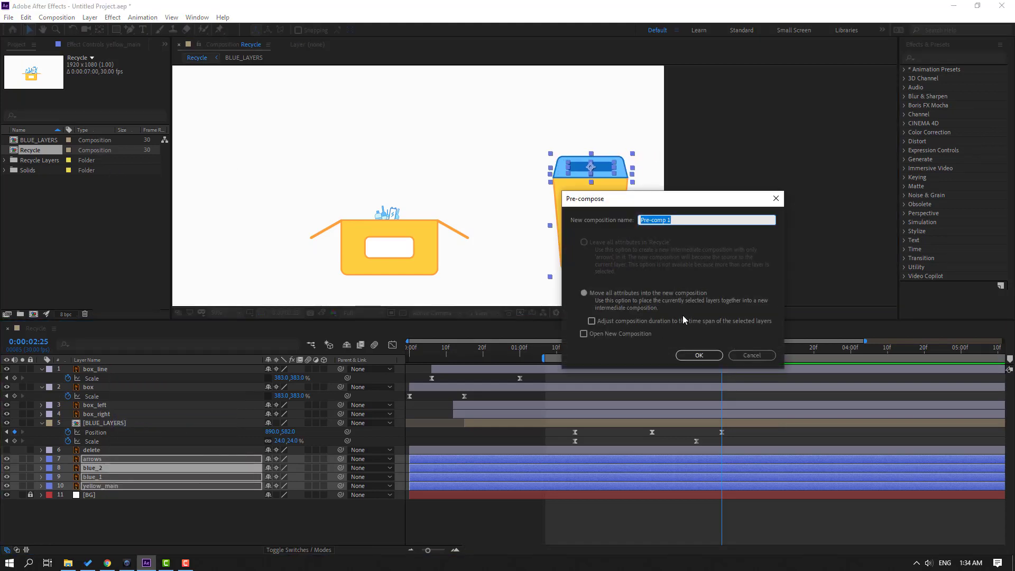
text(OBJECT02)
click(714, 355)
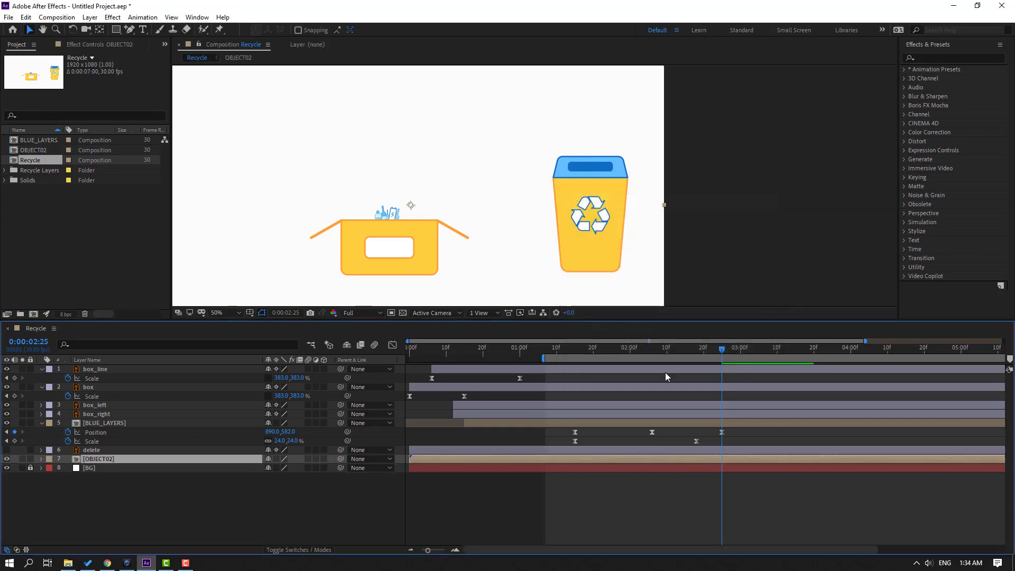
Open the OBJECT02 composition and move all four bin layers to the horizontal centre of the frame
double_click(96, 459)
drag(584, 100, 764, 261)
drag(720, 224, 541, 198)
click(228, 464)
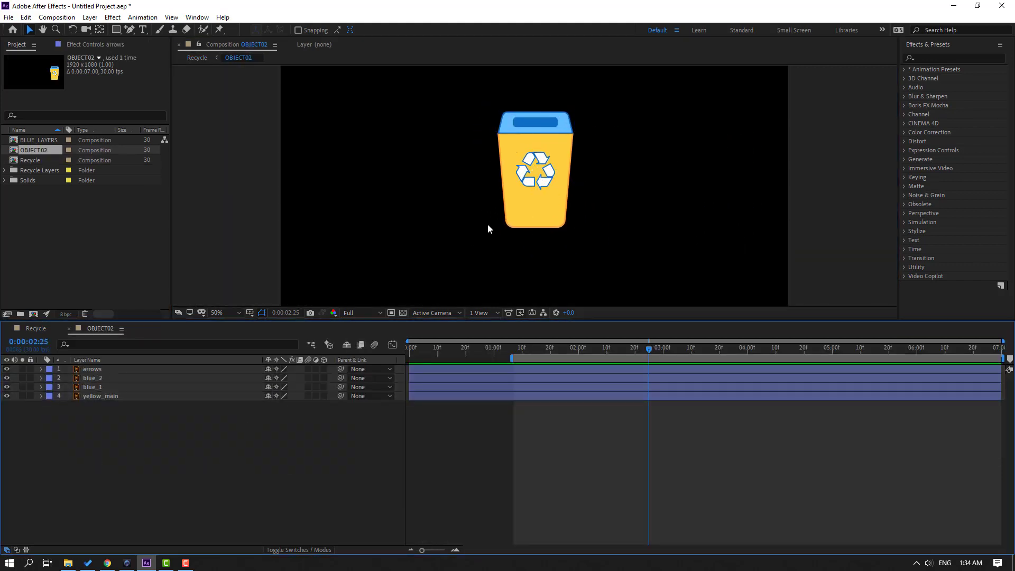
Extend the OBJECT02 work area back to the start of the composition and go to 0:00:00:00
click(545, 222)
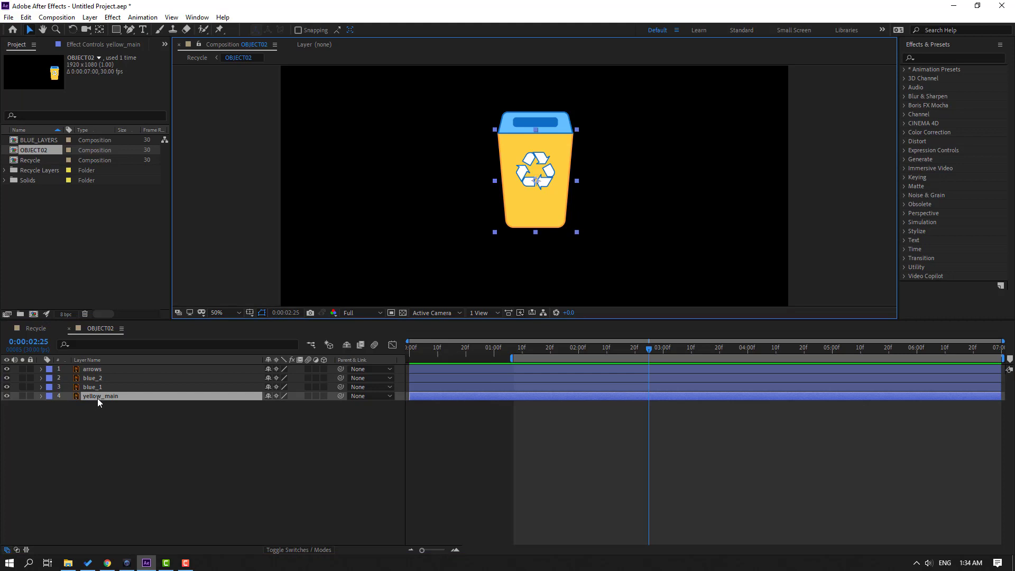
drag(512, 359, 409, 359)
key(Home)
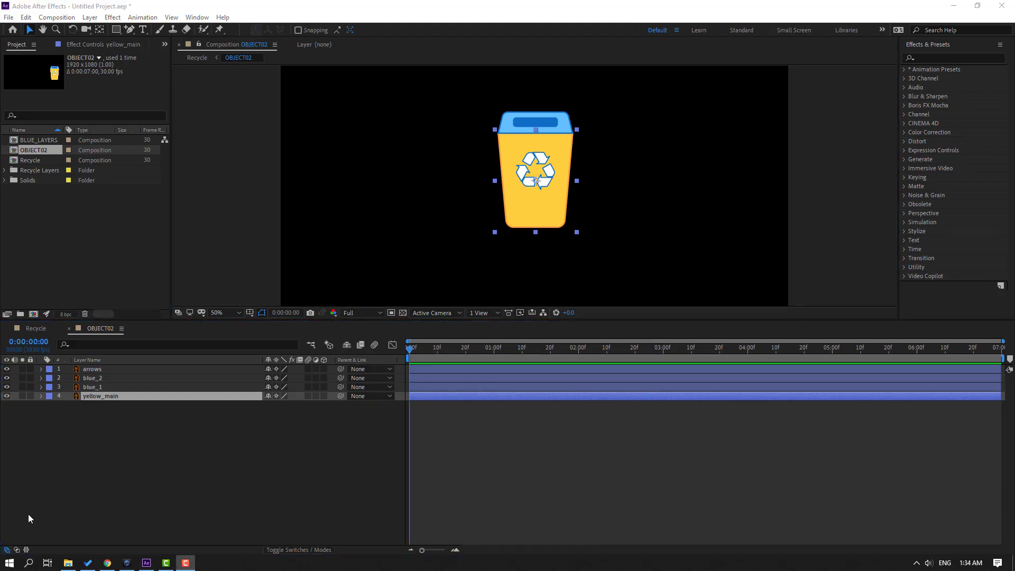
Animate yellow_main's horizontal Scale from 0 at 0:00:00:00 to 383% at about 0:00:00:19, keeping the height at 383%
click(103, 400)
key(s)
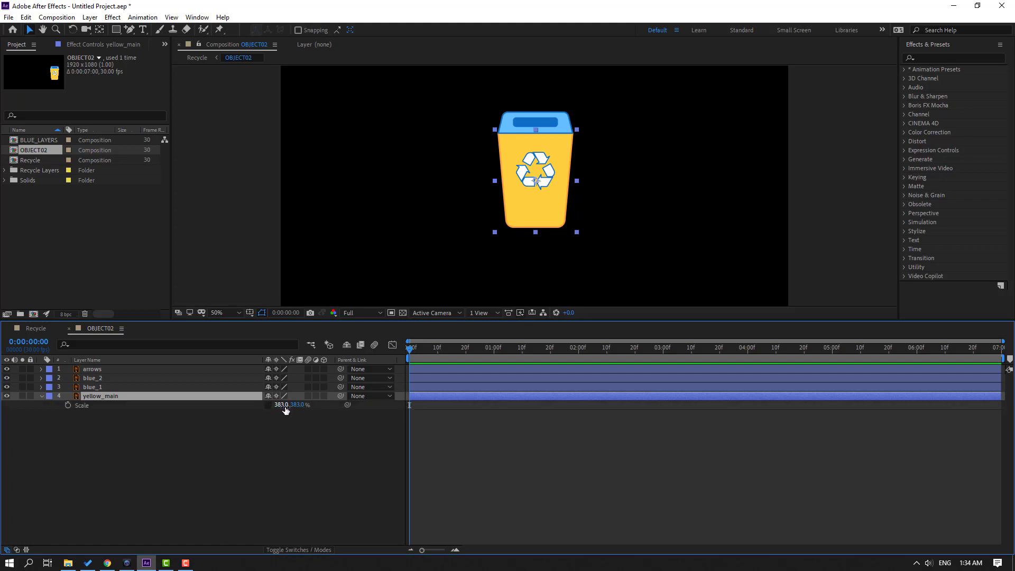
drag(423, 351, 394, 352)
click(68, 405)
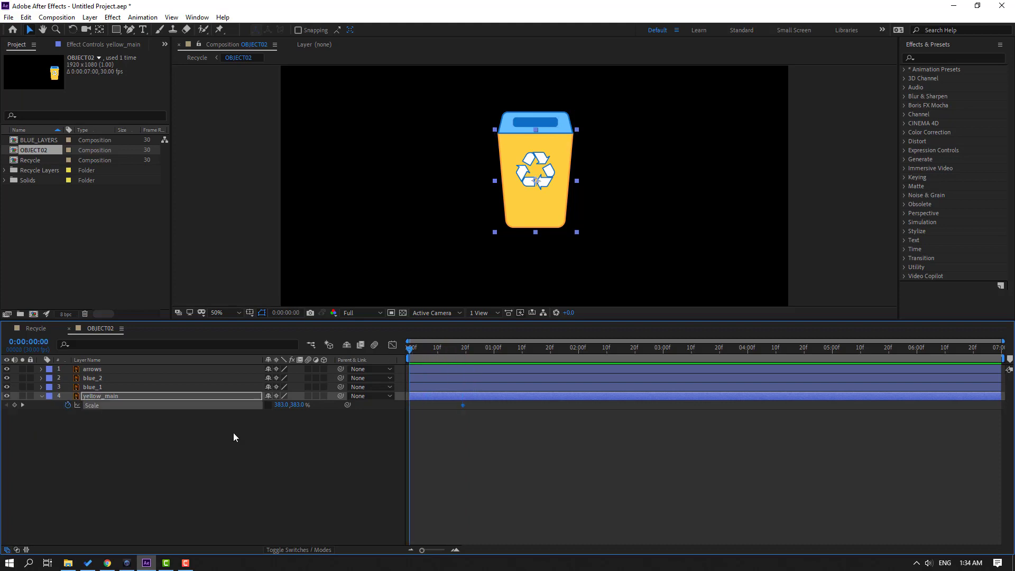
drag(277, 405, 253, 417)
text(0)
key(Return)
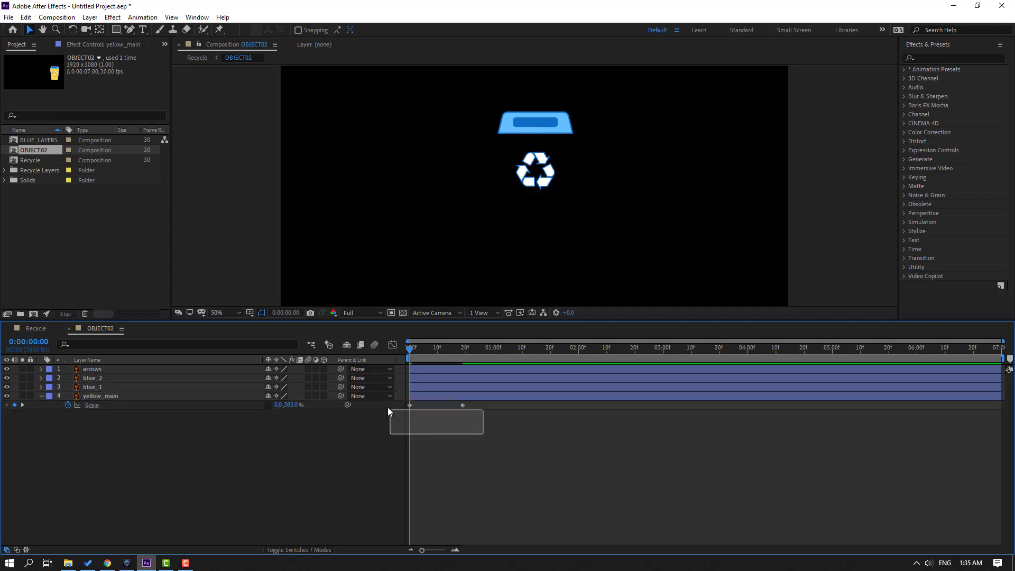
Apply Easy Ease to both yellow_main Scale keyframes
right_click(414, 408)
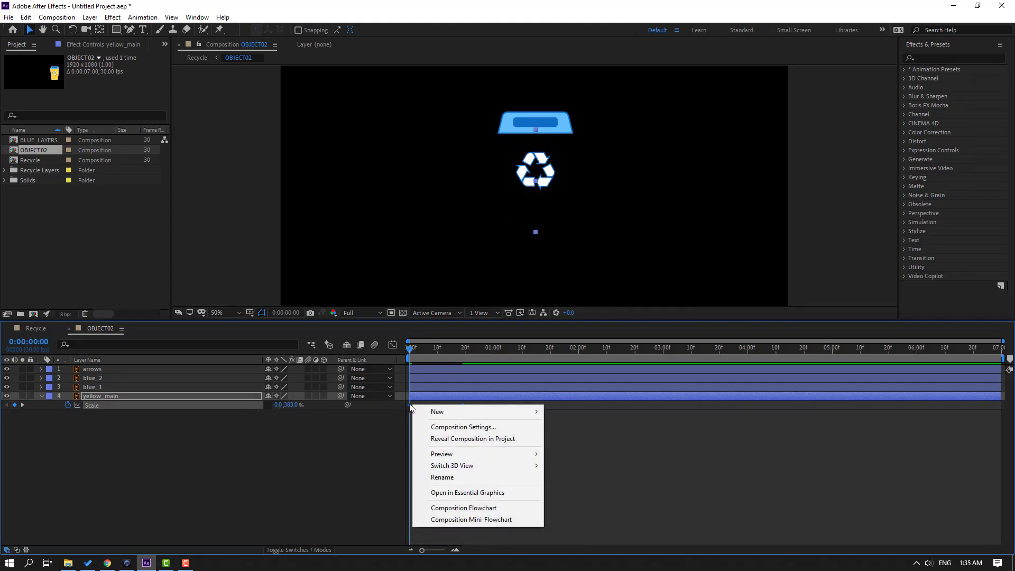
right_click(411, 405)
mouse_move(476, 534)
click(608, 465)
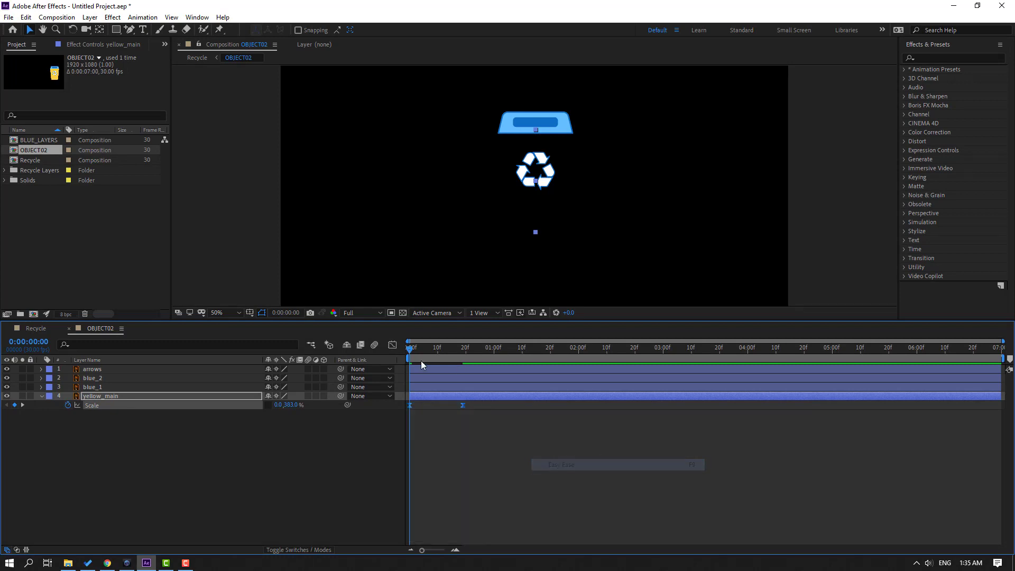
Reshape yellow_main's Scale speed curve to peak early and slow down towards the end, and preview it
click(392, 345)
click(460, 496)
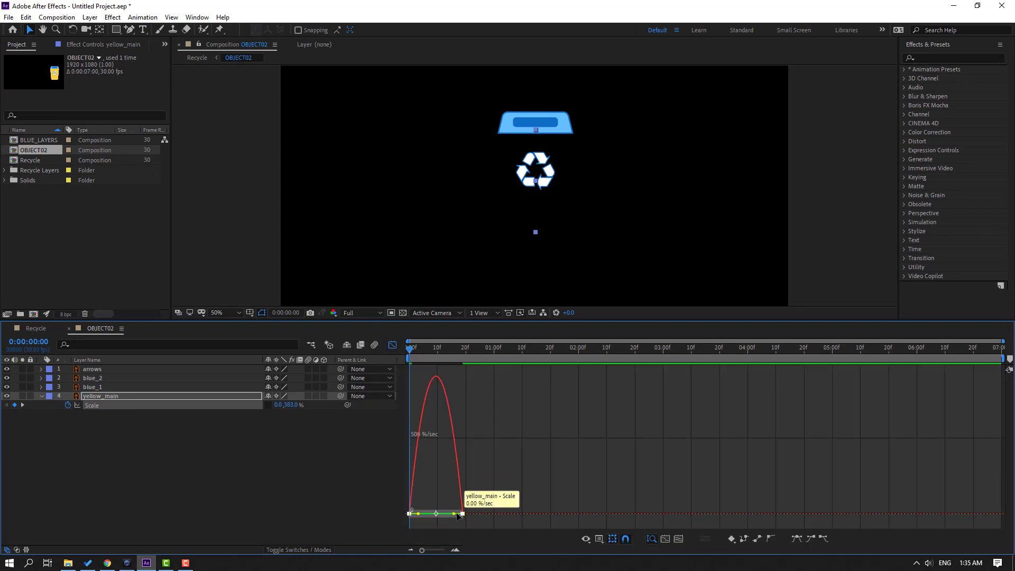
drag(455, 513, 439, 514)
key(space)
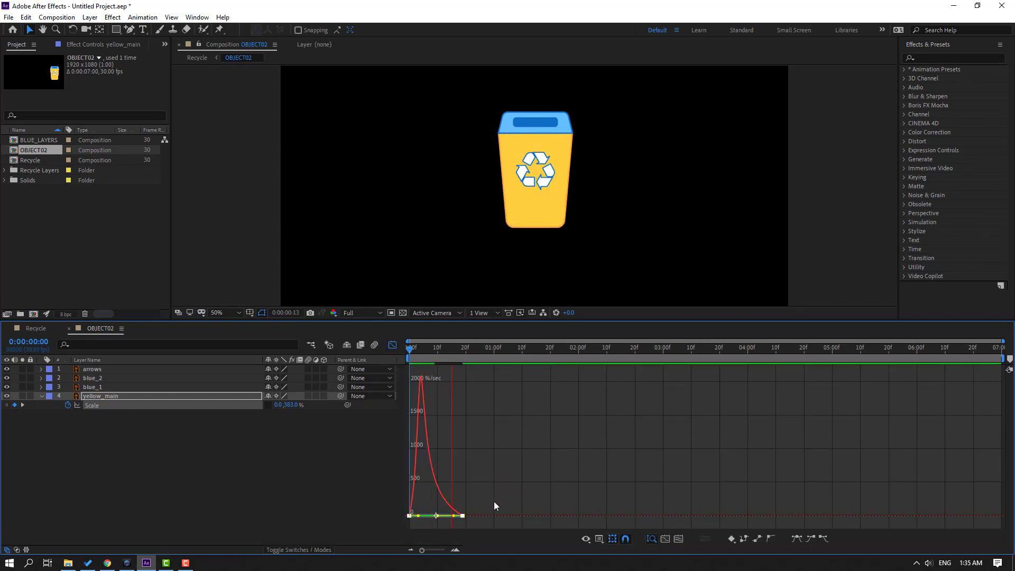
key(space)
click(392, 345)
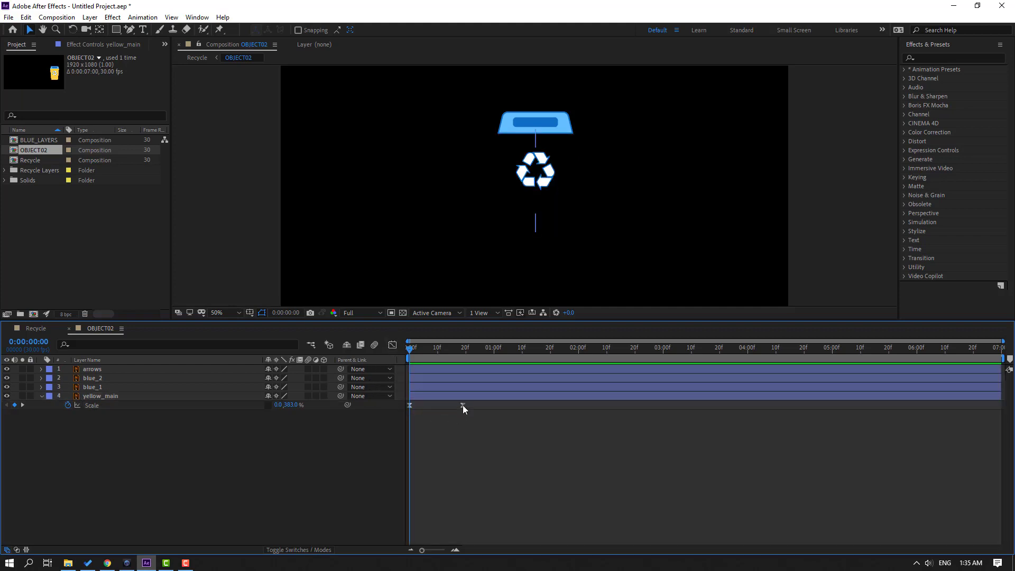
Move yellow_main's ending Scale keyframe to about 0:00:00:28 and preview the slower growth
drag(462, 405, 489, 404)
key(space)
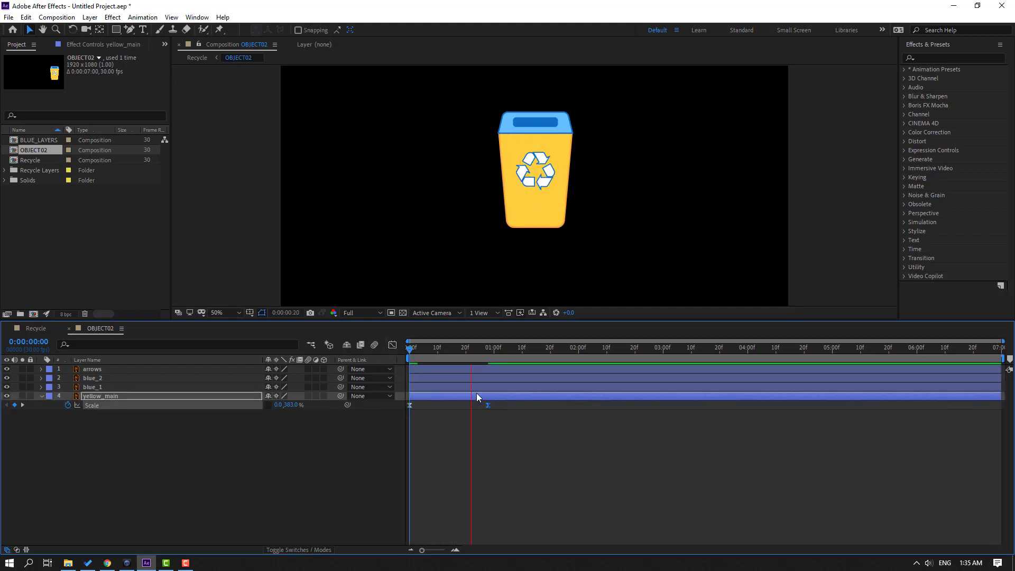
key(space)
click(429, 348)
drag(438, 349, 472, 349)
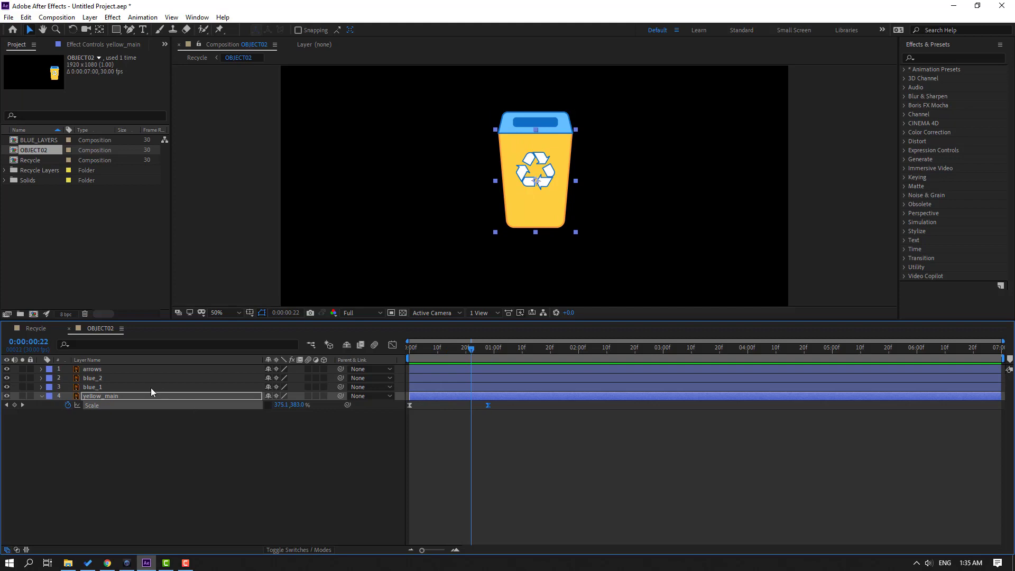
Animate blue_1's vertical Scale from 0 at 0:00:00:09 to 383% at about 0:00:00:28, keeping the width at 383%
click(97, 380)
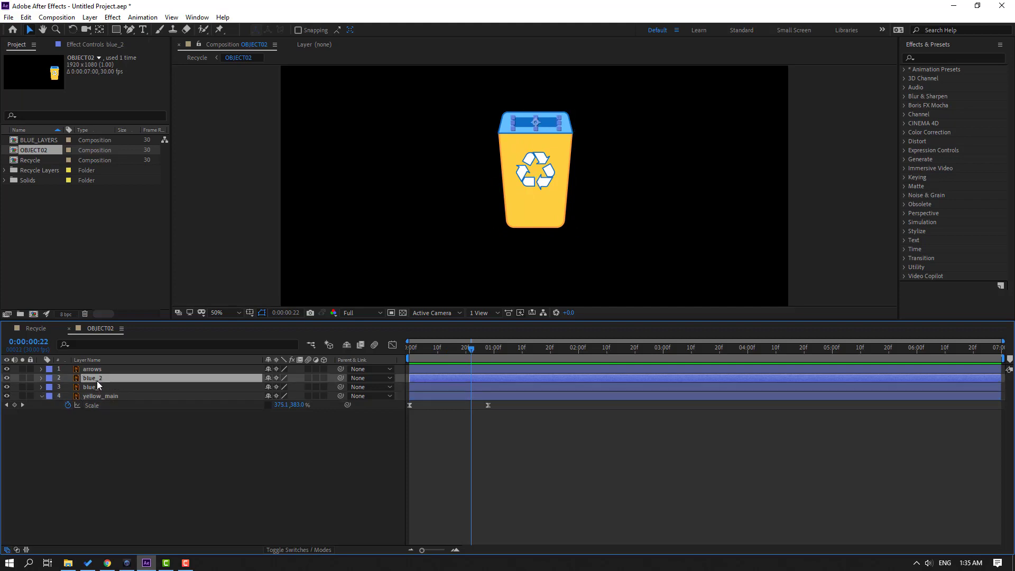
click(101, 390)
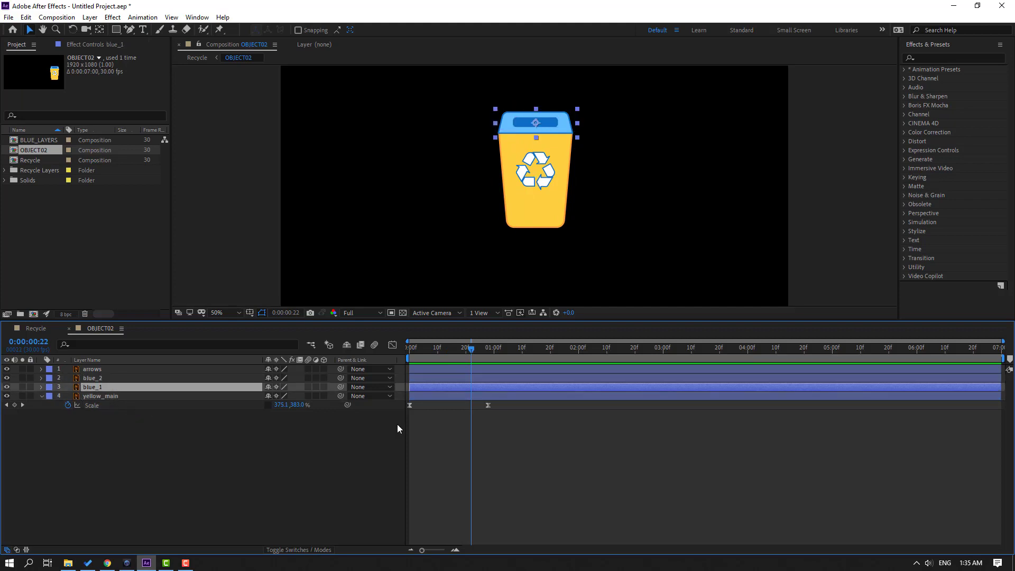
key(s)
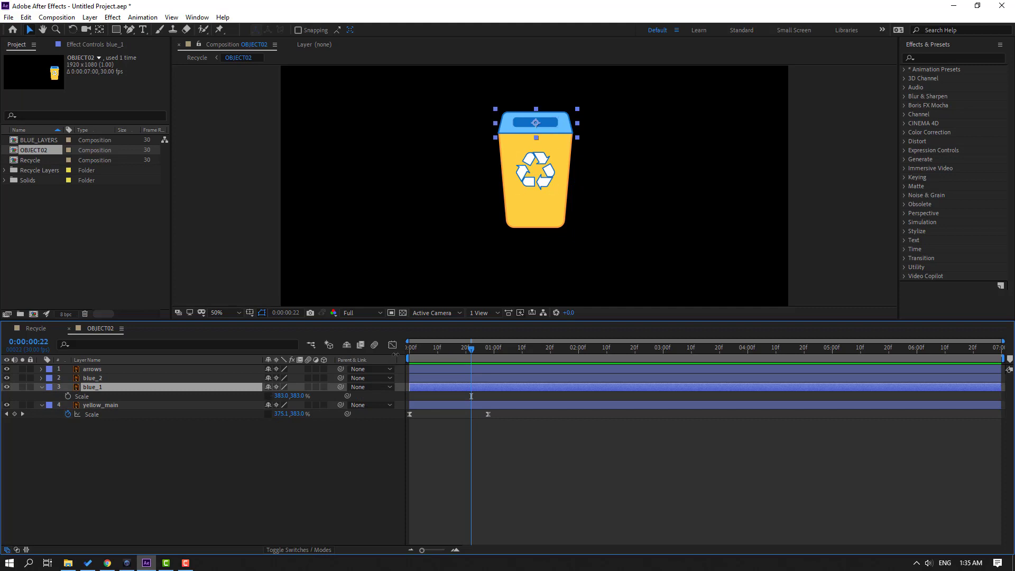
drag(464, 355, 436, 350)
click(67, 396)
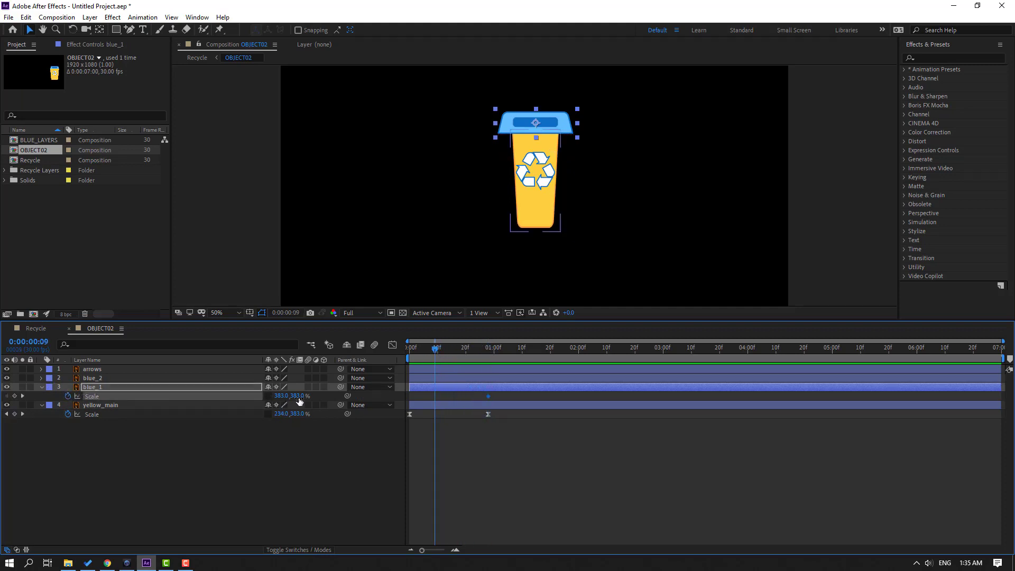
drag(297, 396, 183, 397)
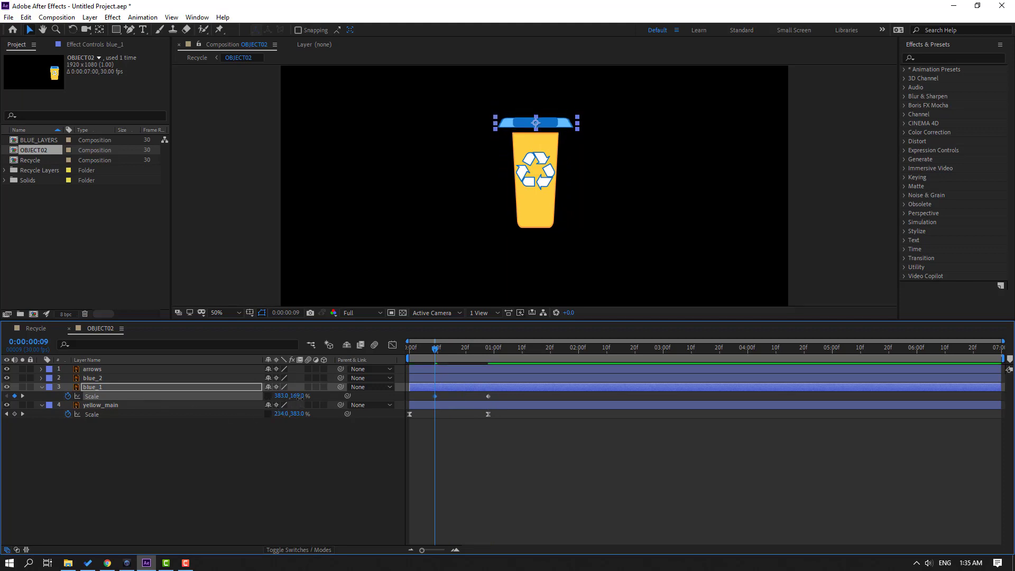
drag(299, 397, 254, 397)
Animate blue_2's horizontal Scale from 0 at 0:00:00:20 to 383% at about 0:00:00:29, keeping the height at 383%
click(100, 378)
key(s)
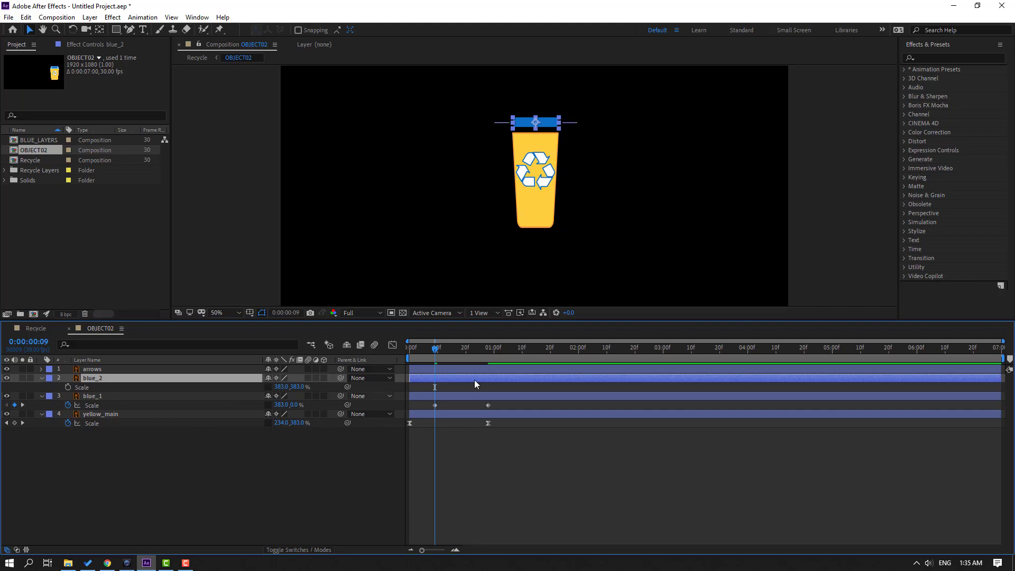
drag(435, 352, 466, 349)
click(68, 388)
click(279, 386)
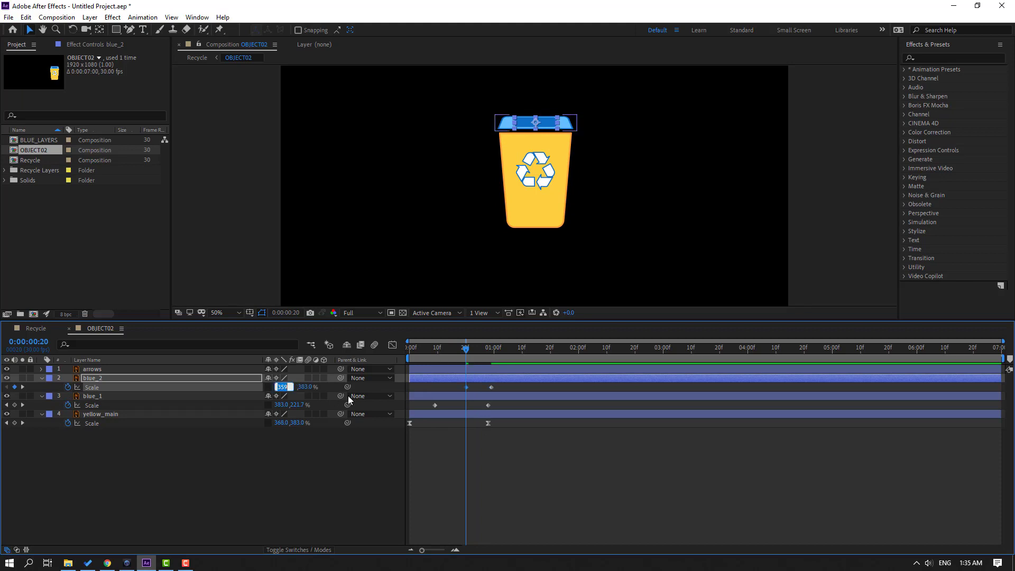
text(0)
key(Return)
Apply Easy Ease to the Scale keyframes of blue_2 and blue_1
drag(503, 390, 434, 406)
right_click(436, 405)
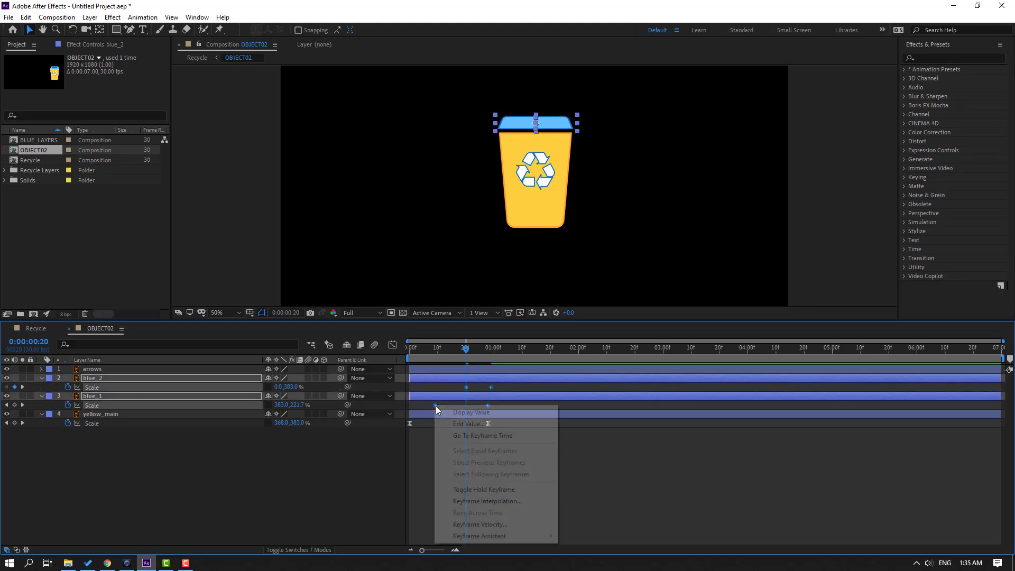
mouse_move(529, 536)
click(587, 466)
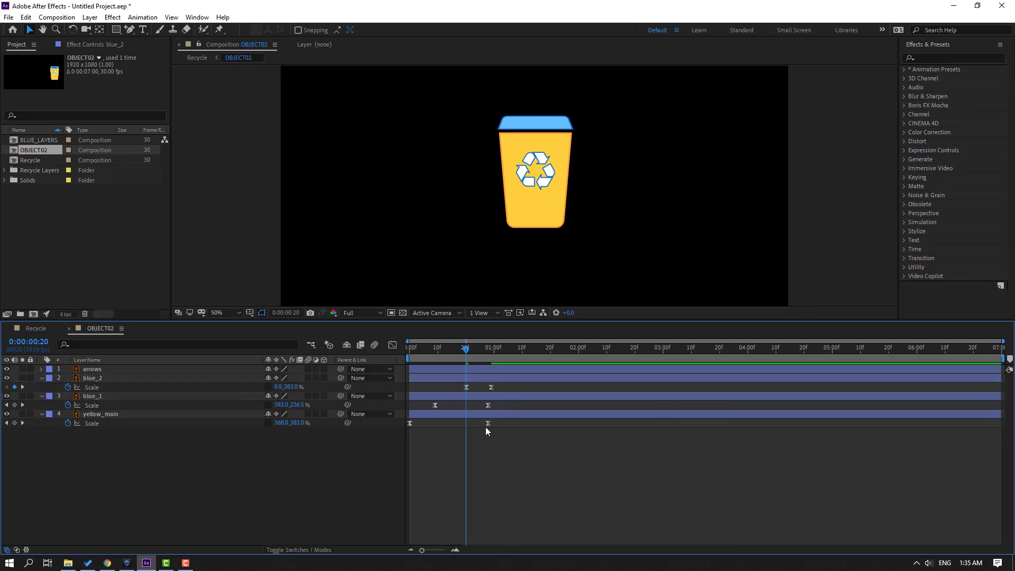
Spread out the blue_1 and blue_2 Scale keyframes and start the layers at about 0:00:00:13 and 0:00:00:26, previewing the stagger
click(269, 400)
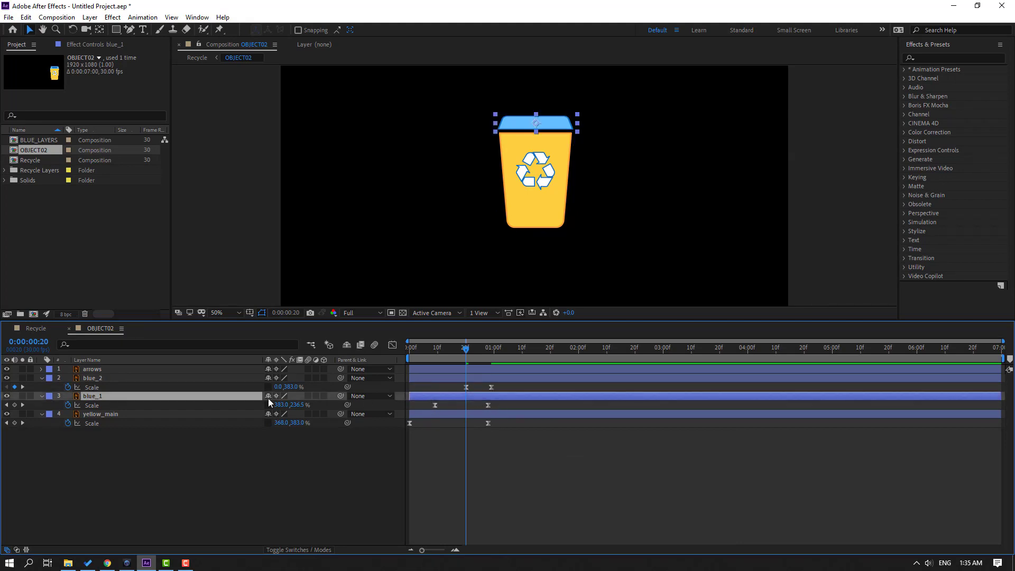
drag(436, 406, 511, 384)
click(435, 380)
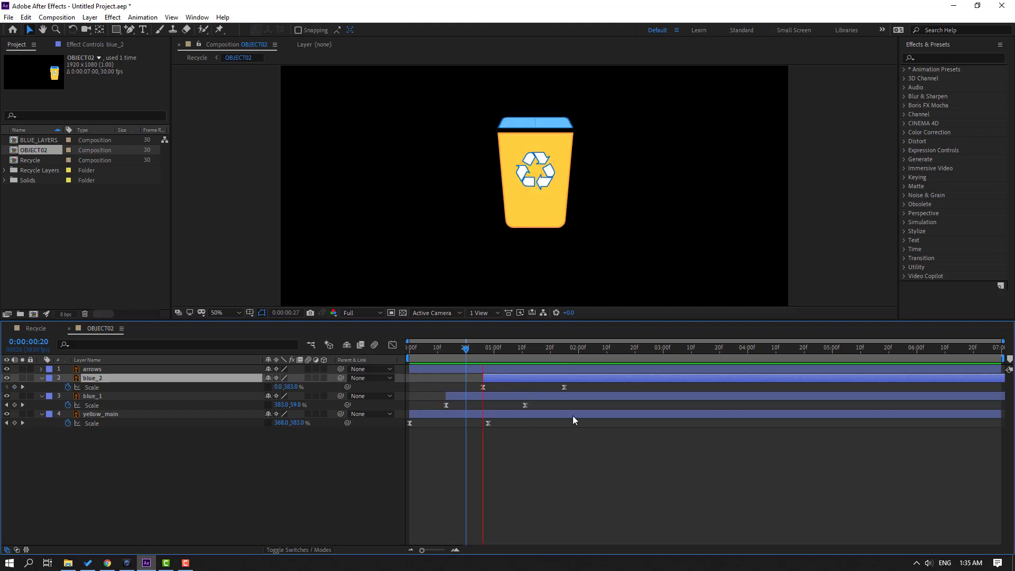
click(576, 388)
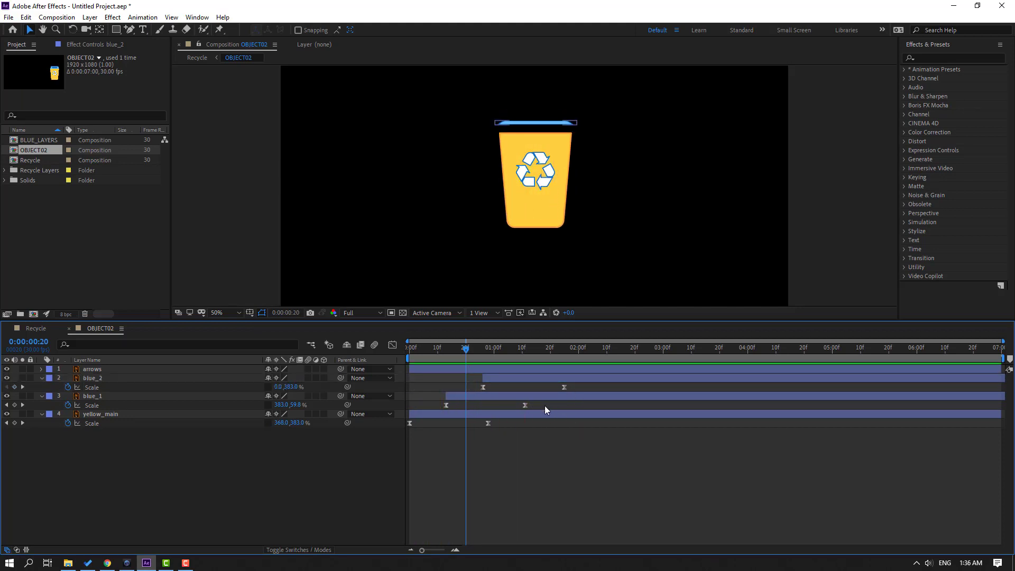
Reshape blue_1's Scale speed curve so it peaks early and eases out slowly, and preview it
drag(545, 405, 504, 407)
drag(427, 408, 427, 408)
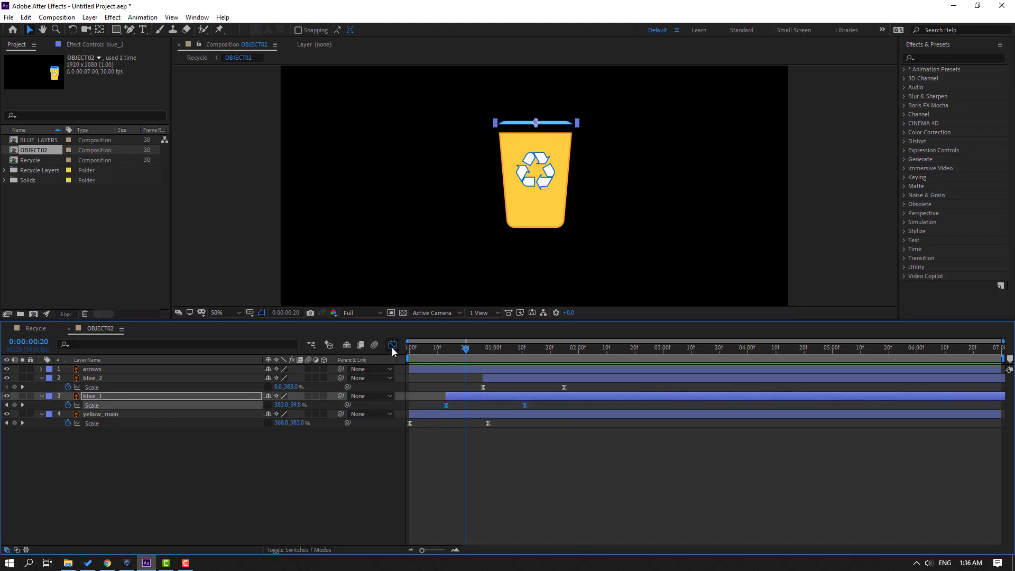
click(392, 345)
drag(528, 504, 442, 522)
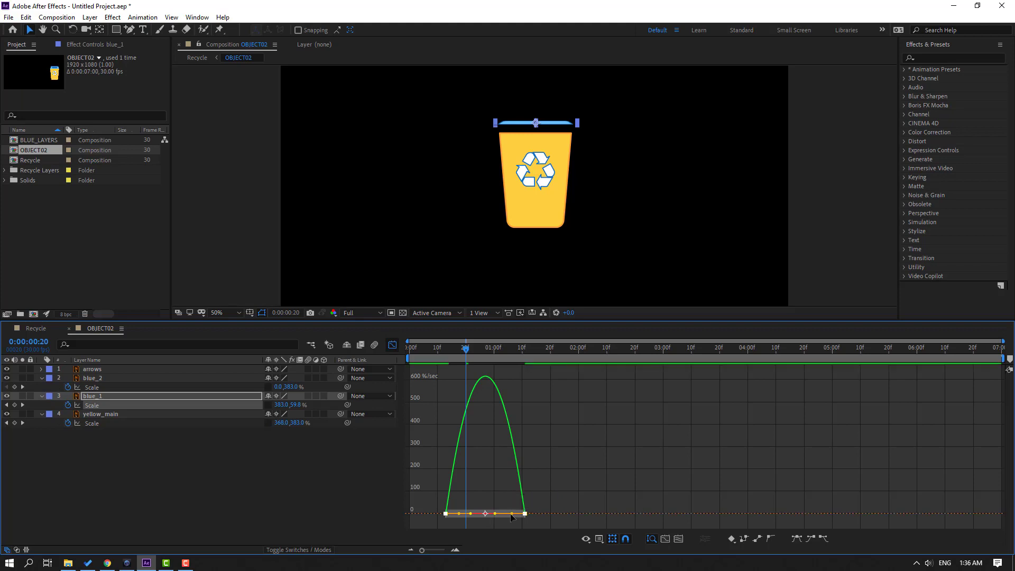
drag(512, 514, 494, 513)
key(space)
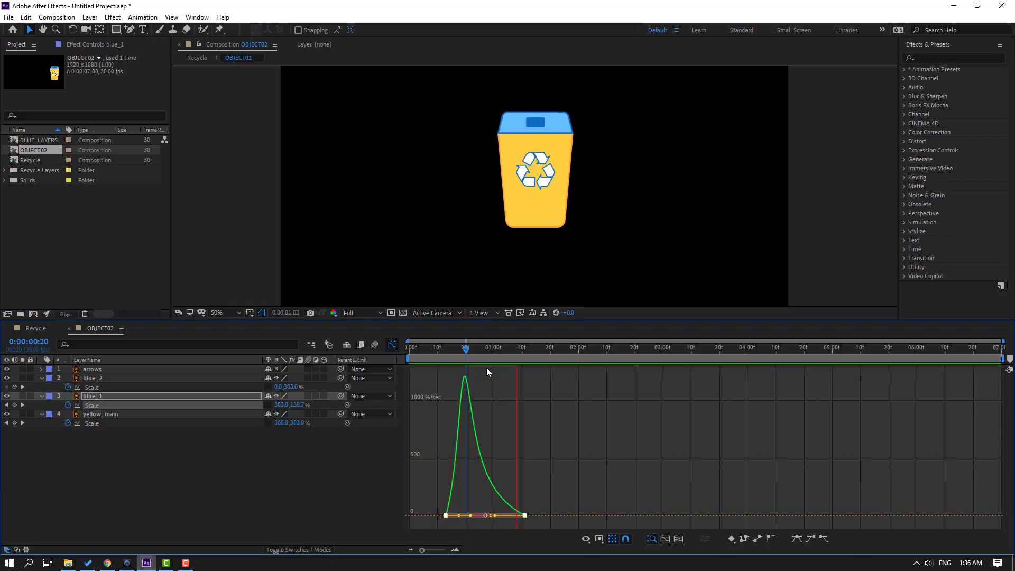
key(space)
click(394, 344)
Reshape blue_2's Scale speed curve into a sharp mid-way peak by lengthening the easing at both keyframes, and preview it
click(564, 386)
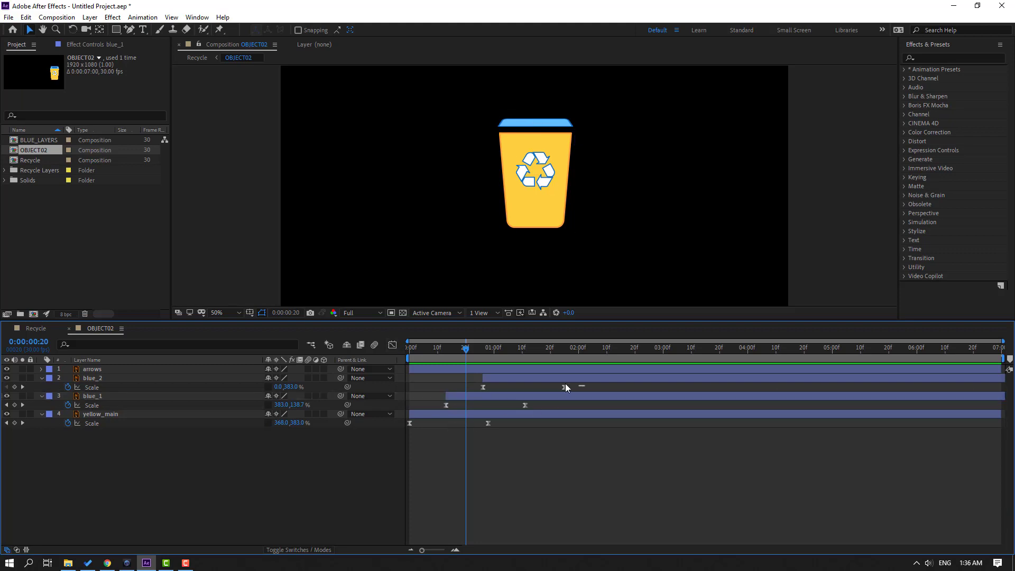
shift+click(483, 388)
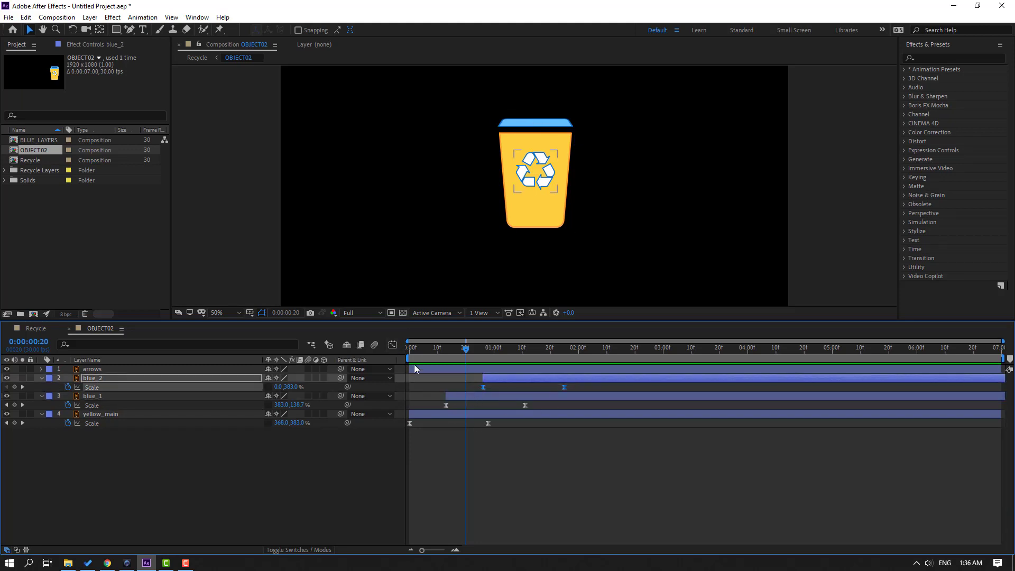
click(393, 345)
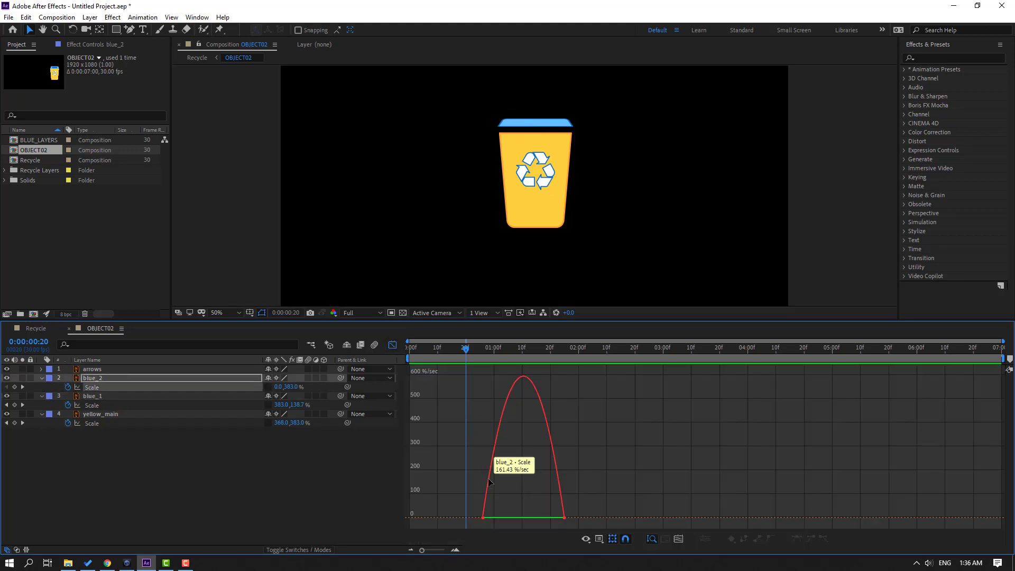
drag(481, 514, 522, 520)
key(space)
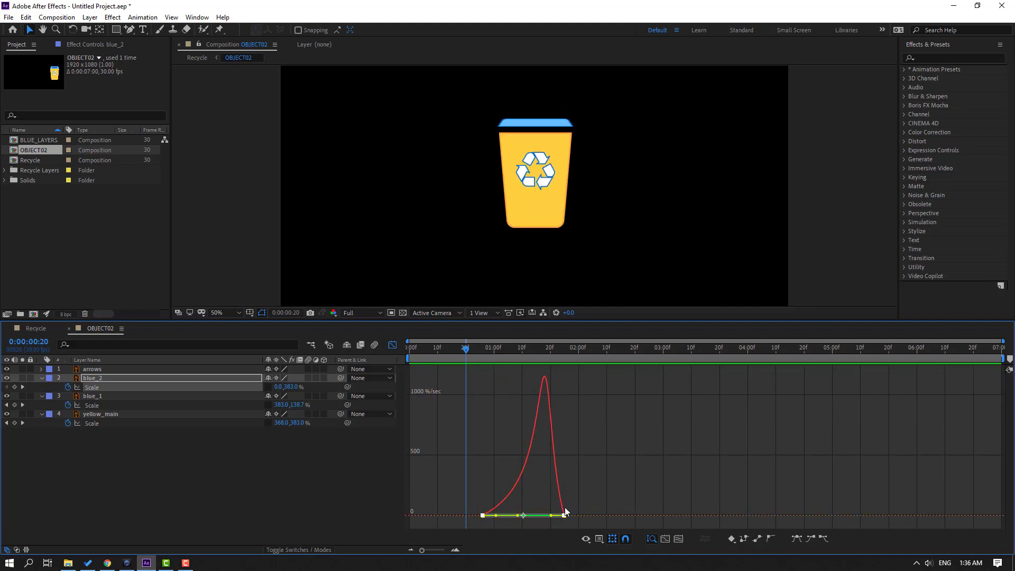
drag(551, 516, 538, 523)
key(space)
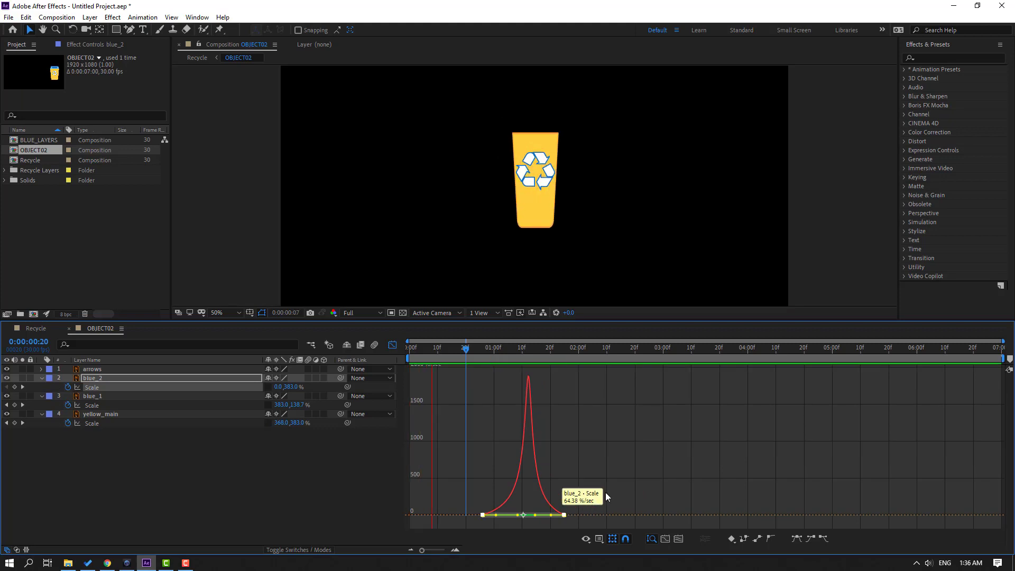
click(393, 344)
Shorten blue_2's Scale animation to about 21 frames and shift blue_1 and blue_2 to start at about 0:00:00:06 and 0:00:00:15
drag(564, 388, 541, 388)
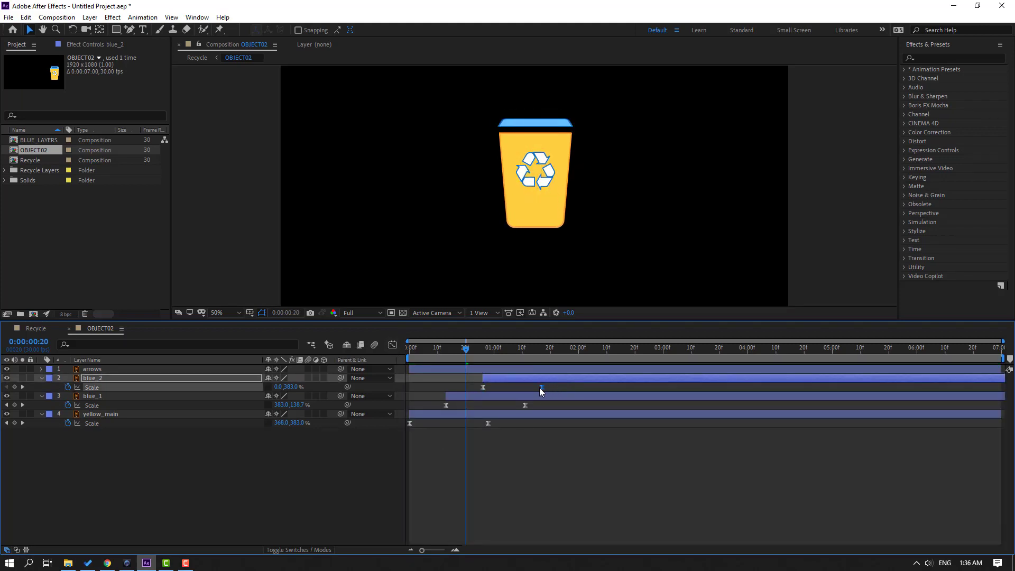
key(space)
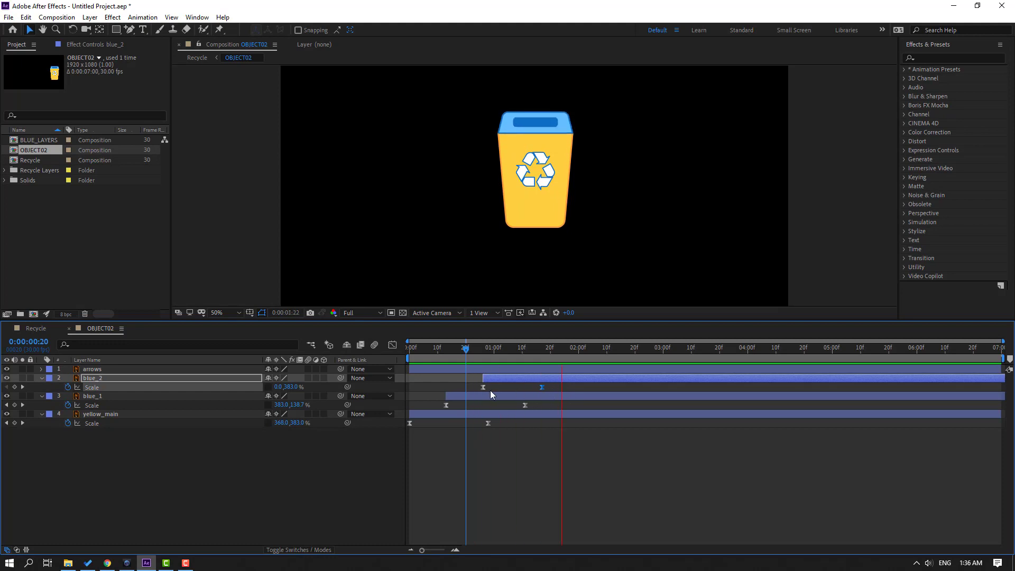
drag(498, 379, 471, 378)
key(space)
key(space)
click(478, 383)
Shift blue_1 and blue_2 to start earlier, at about 0:00:00:03 and 0:00:00:11, and preview the tighter stagger
key(space)
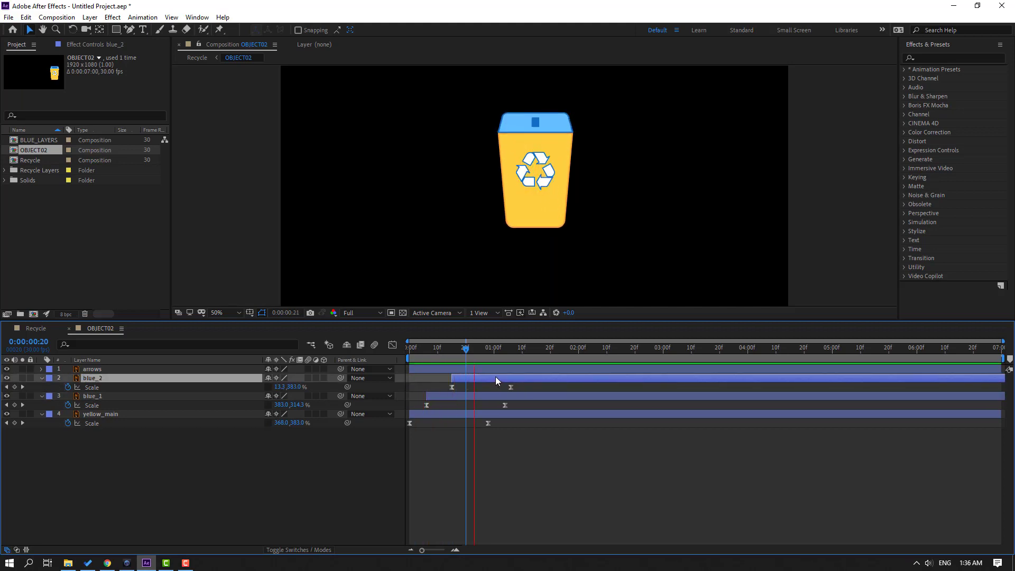
key(space)
drag(459, 397, 451, 395)
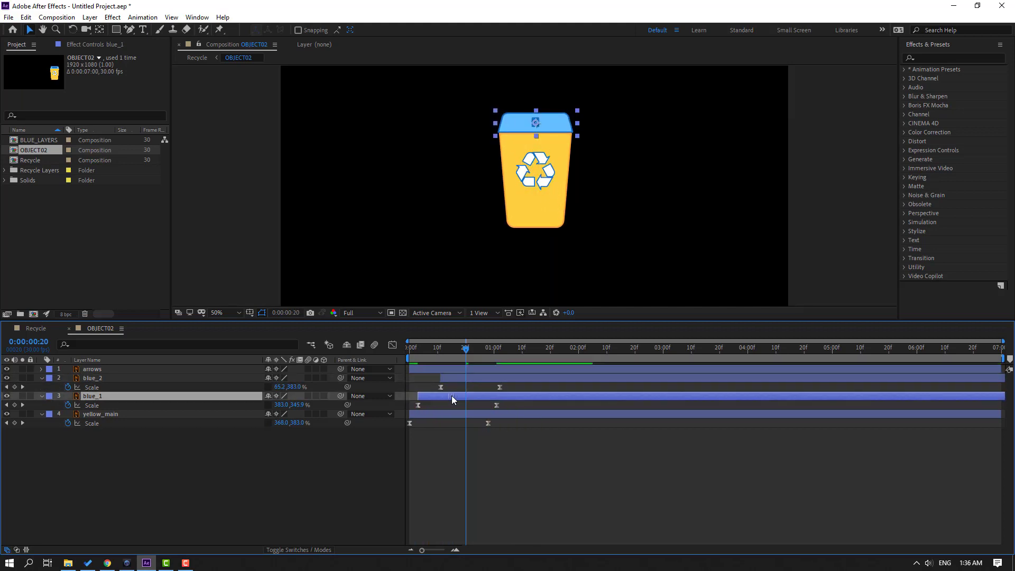
key(space)
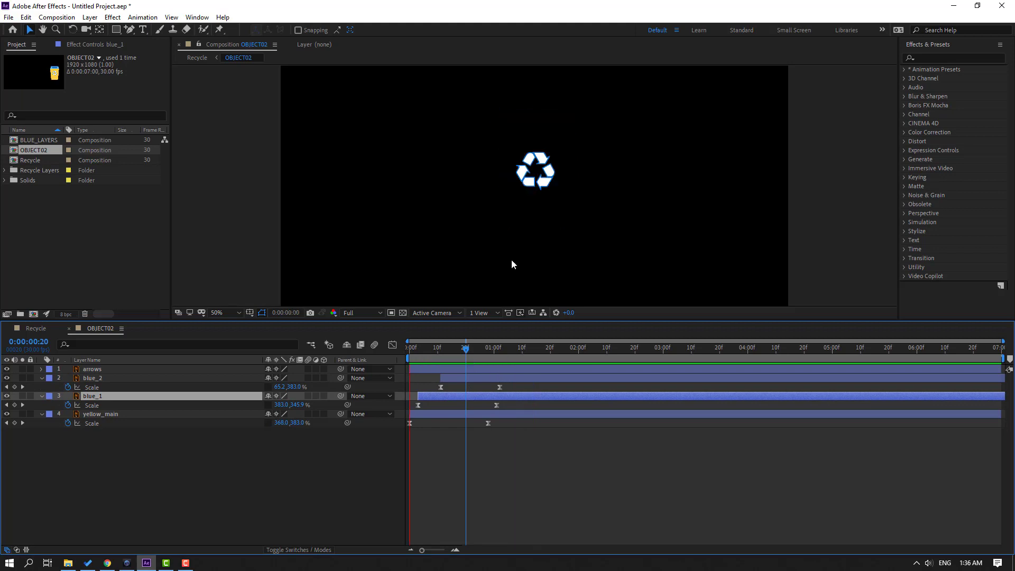
key(space)
click(230, 456)
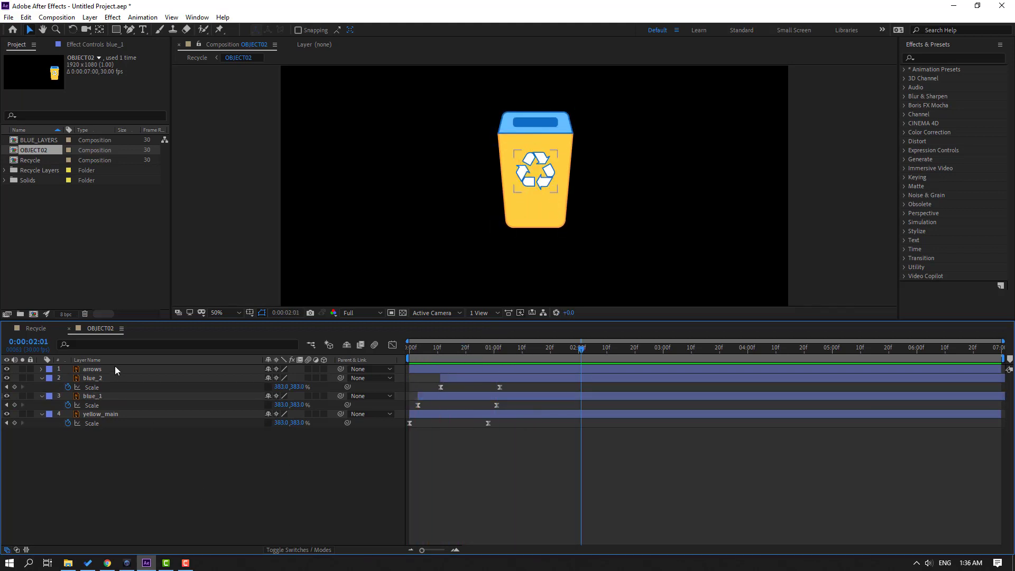
Add an expression to the arrows layer's Rotation property, starting it with "time*", with the playhead at 0:00:00:00
click(93, 370)
scroll(545, 189, up, 2)
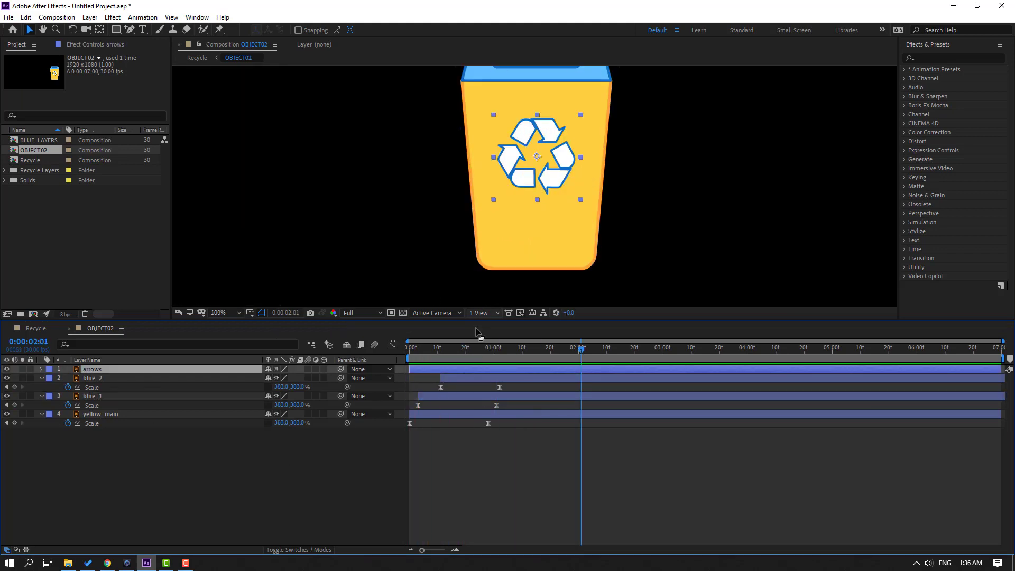
drag(490, 352, 366, 354)
key(r)
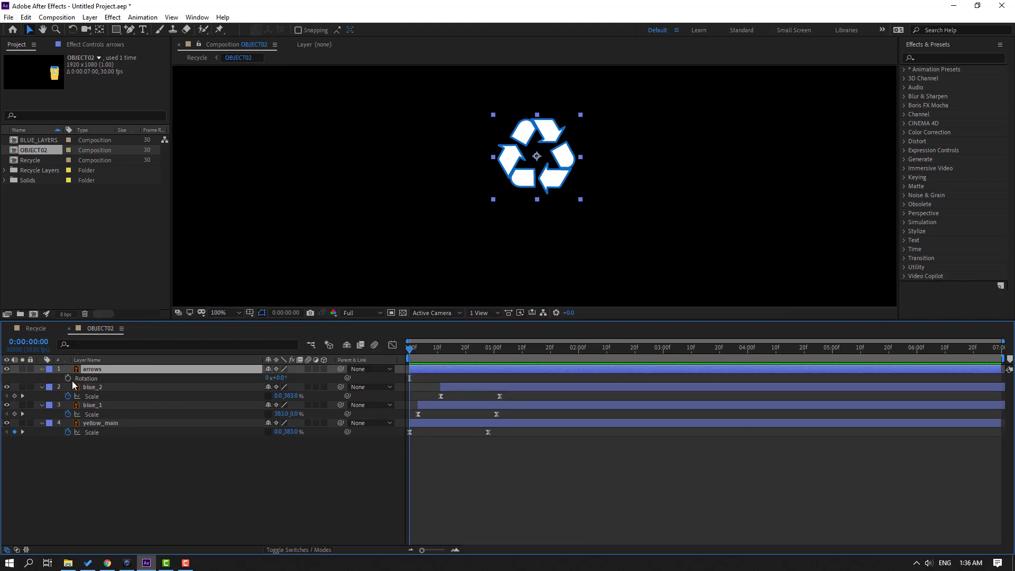
key(r)
key(r)
alt+click(68, 378)
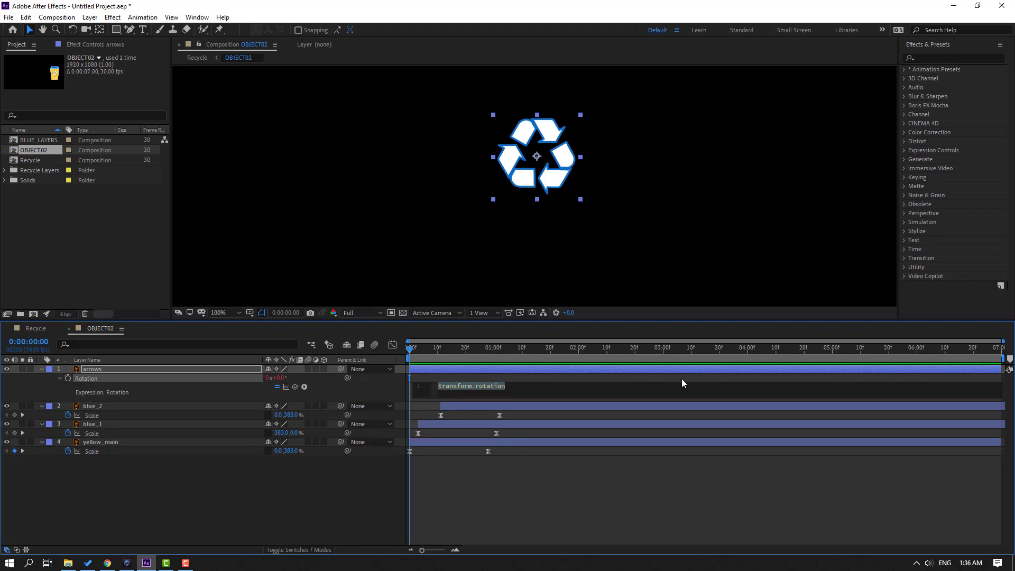
text(time)
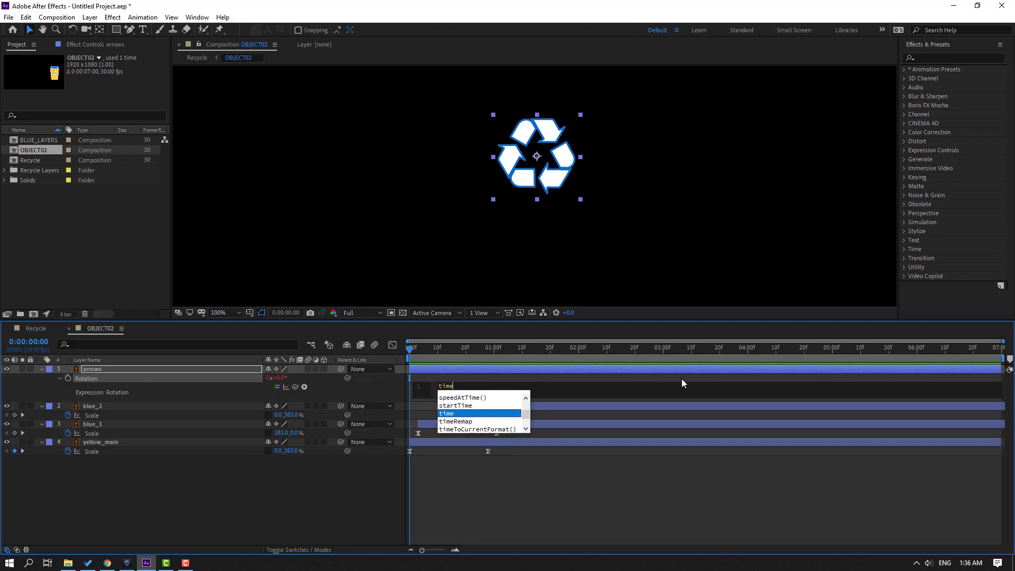
text(*)
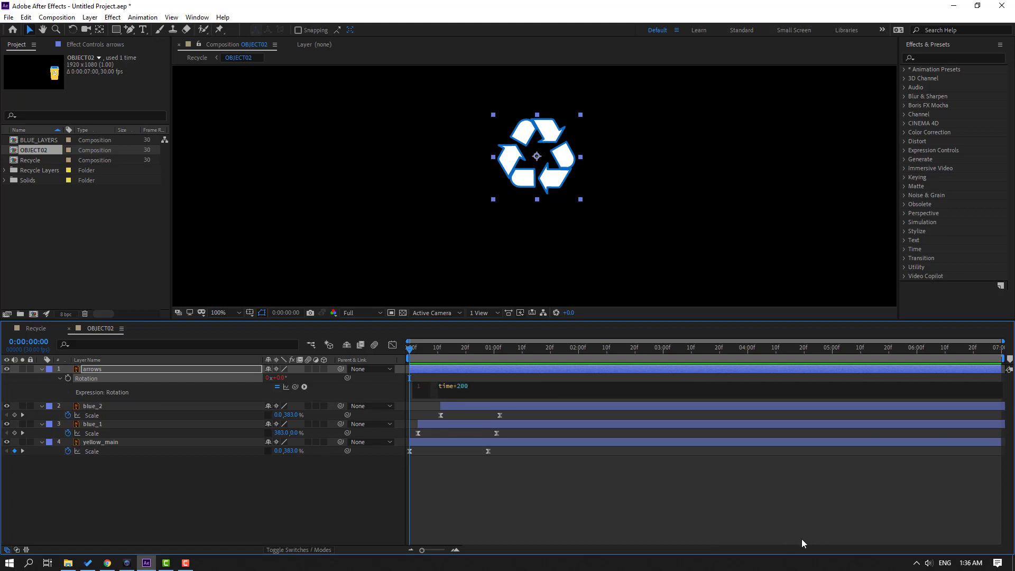
Complete the arrows layer's Rotation expression as time*200 and preview the spinning arrows
click(781, 538)
key(space)
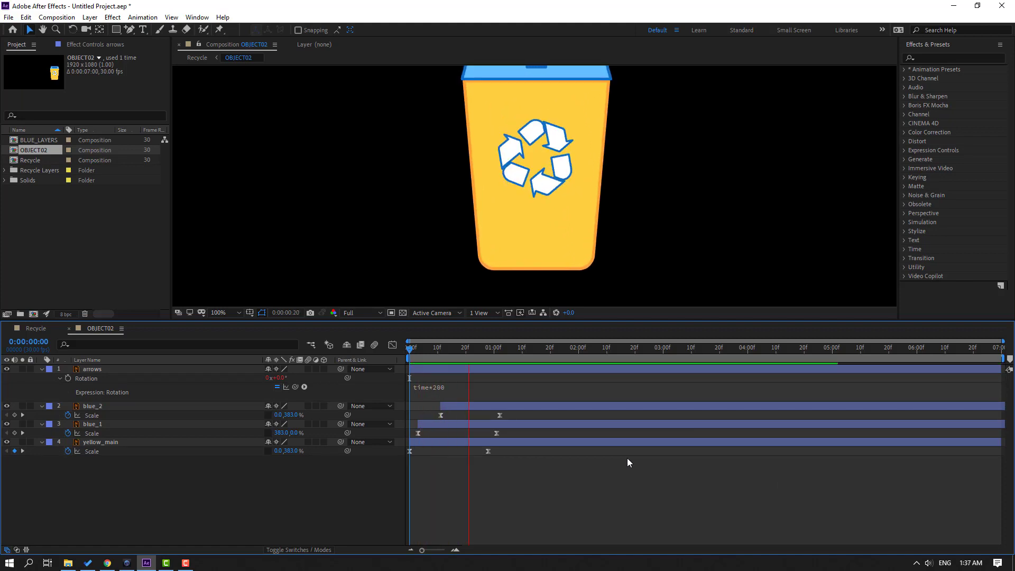
scroll(474, 203, down, 1)
scroll(481, 223, up, 1)
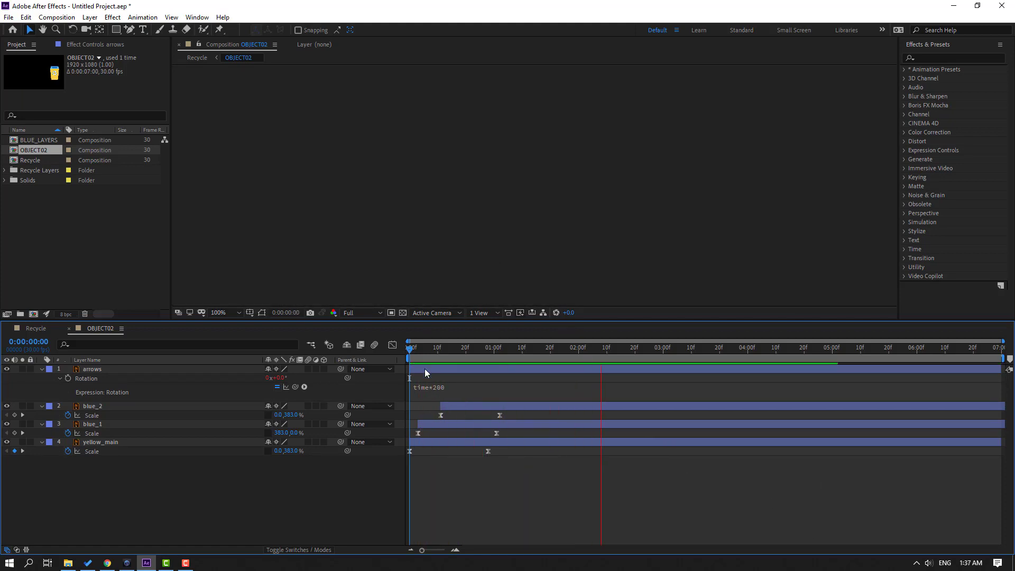
key(space)
Keyframe the arrows layer's Scale at 383% at 0:00:00:11 and at 0% at 0:00:00:00
click(101, 371)
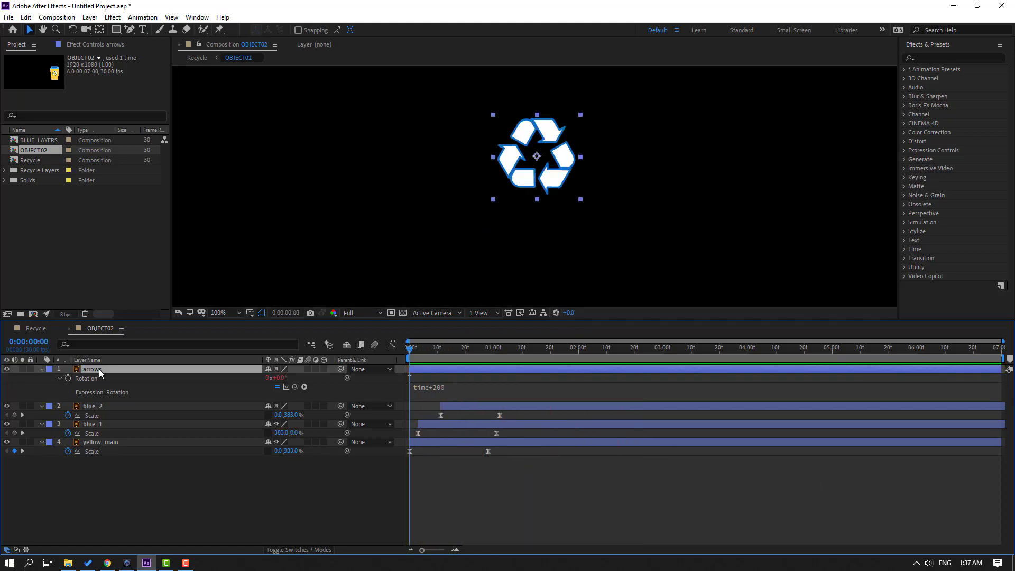
key(s)
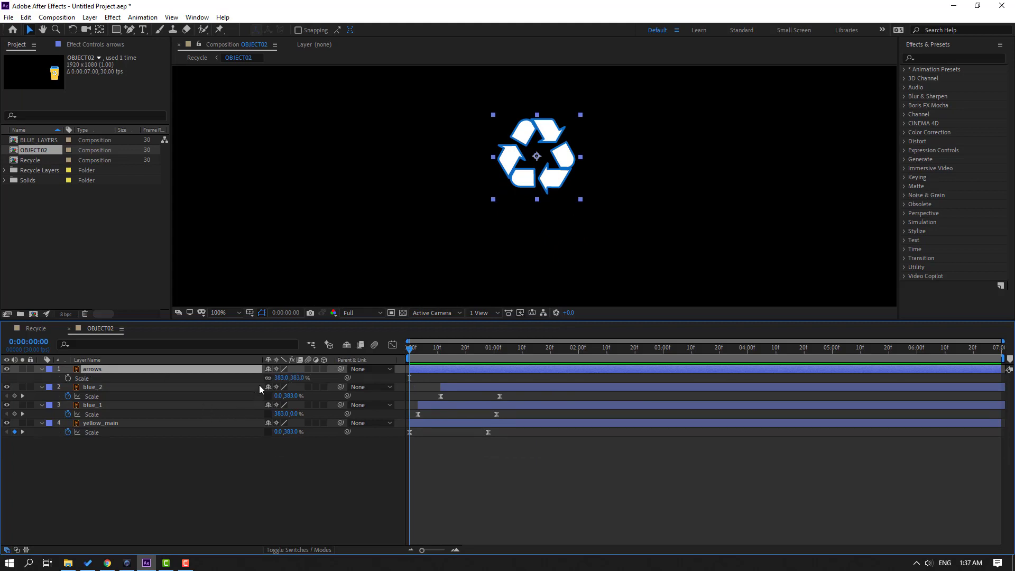
key(space)
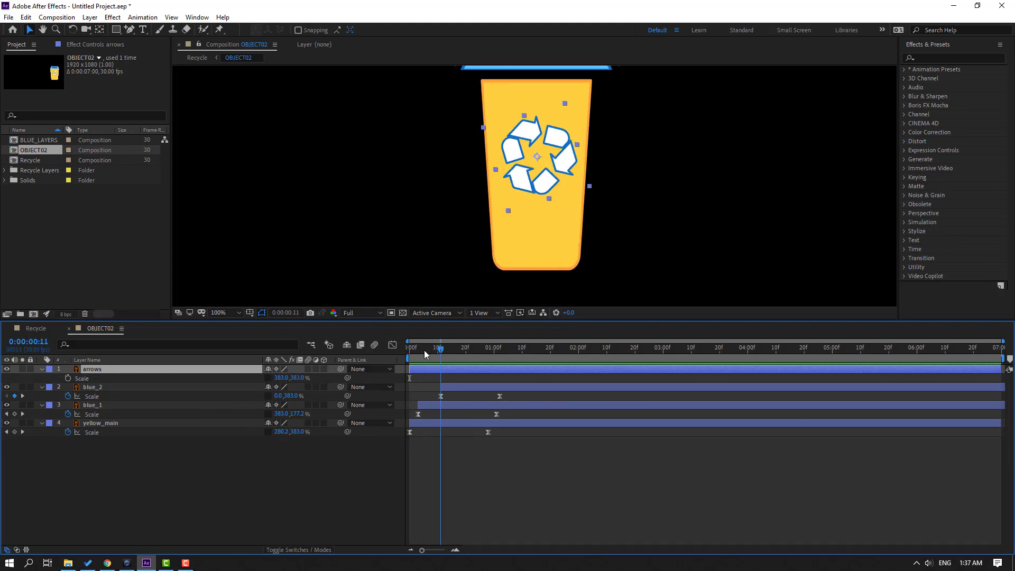
click(68, 378)
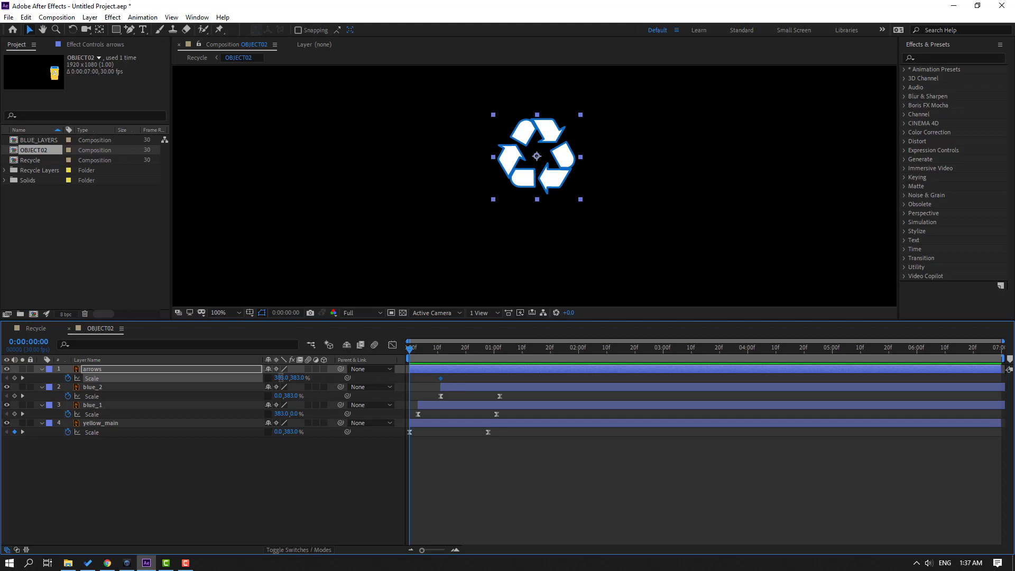
key(Return)
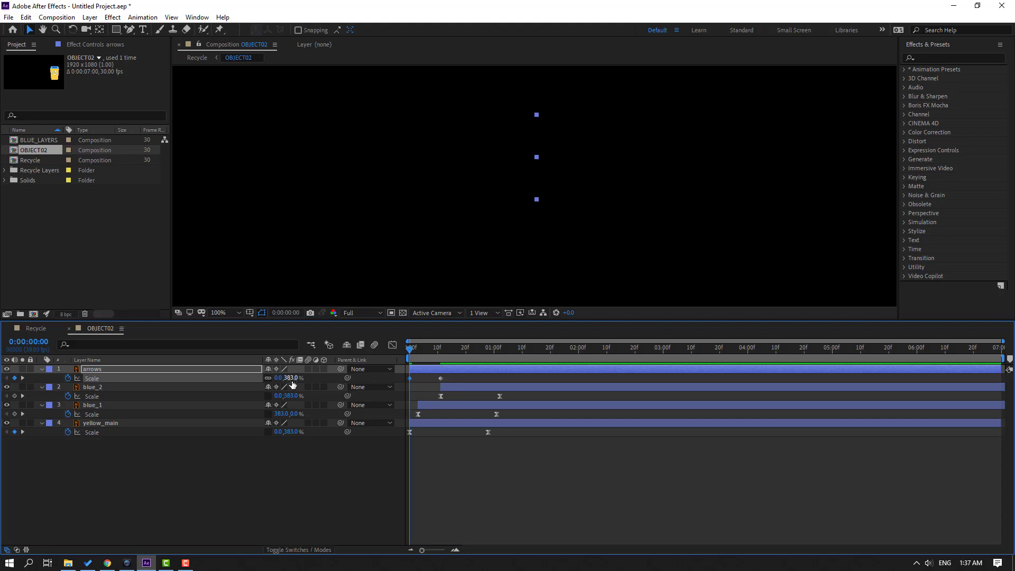
Add arrows Scale keyframes of 337% at 0:00:00:18 and 356% at 0:00:00:24 for a bounce
drag(416, 352, 464, 350)
drag(276, 379, 261, 373)
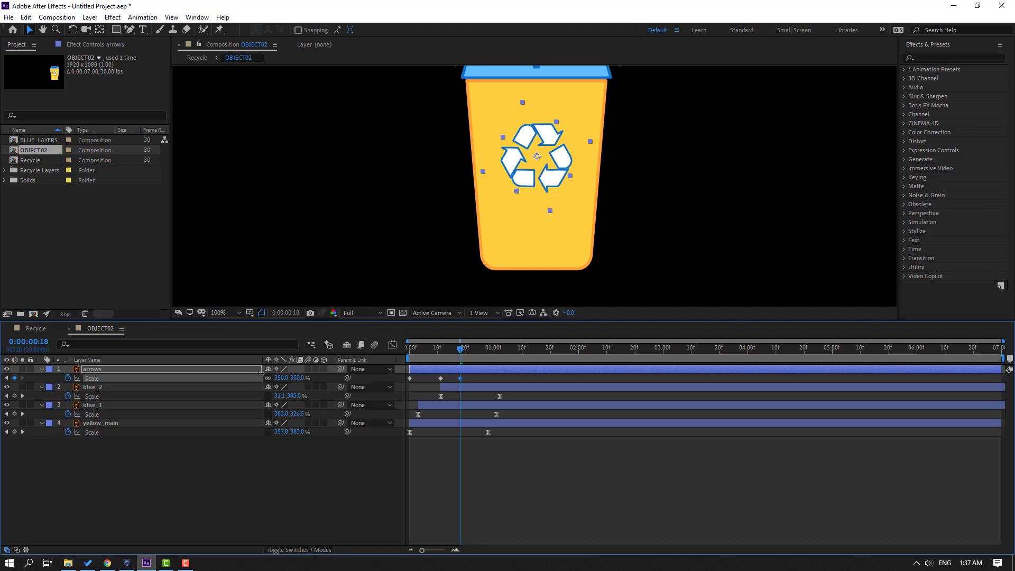
click(476, 352)
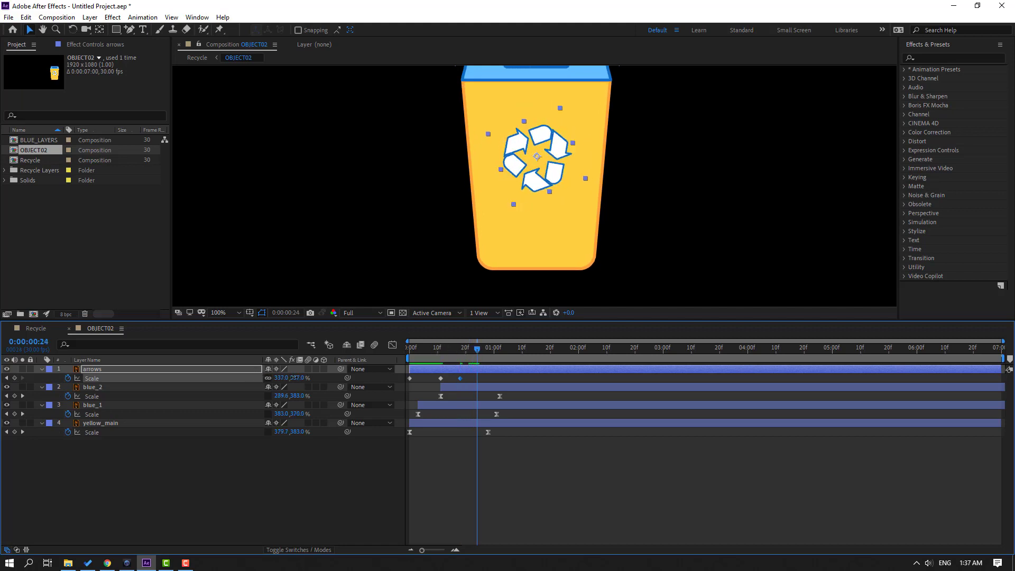
drag(292, 378, 302, 378)
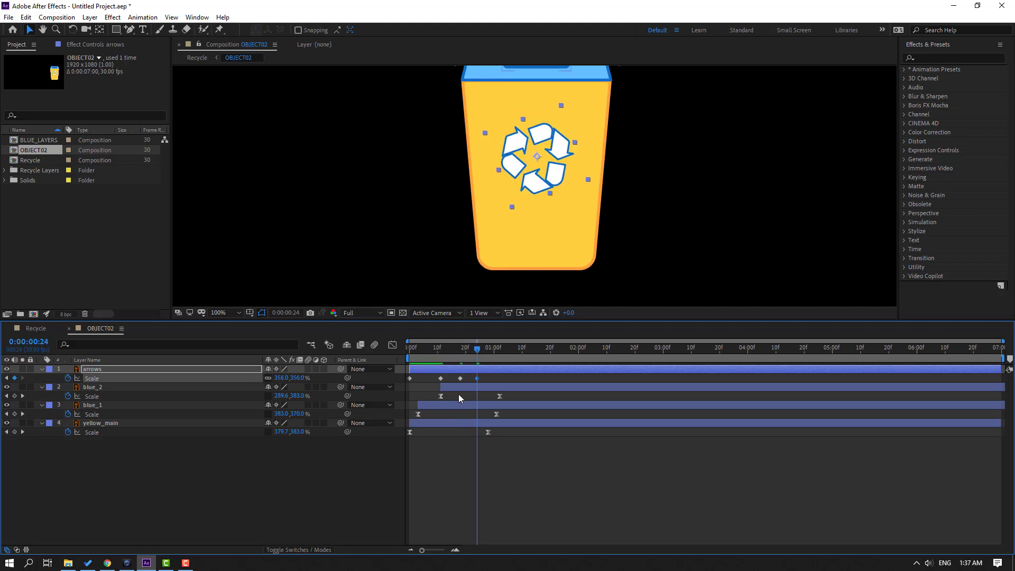
Apply Easy Ease to all four arrows Scale keyframes and preview the animation
drag(404, 386, 405, 385)
right_click(411, 379)
mouse_move(502, 509)
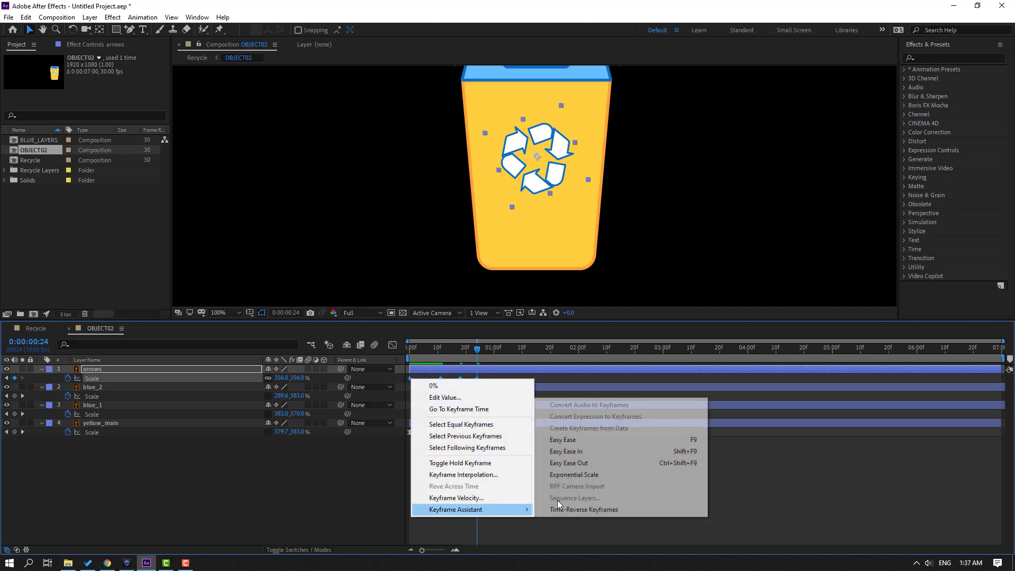
click(581, 437)
key(space)
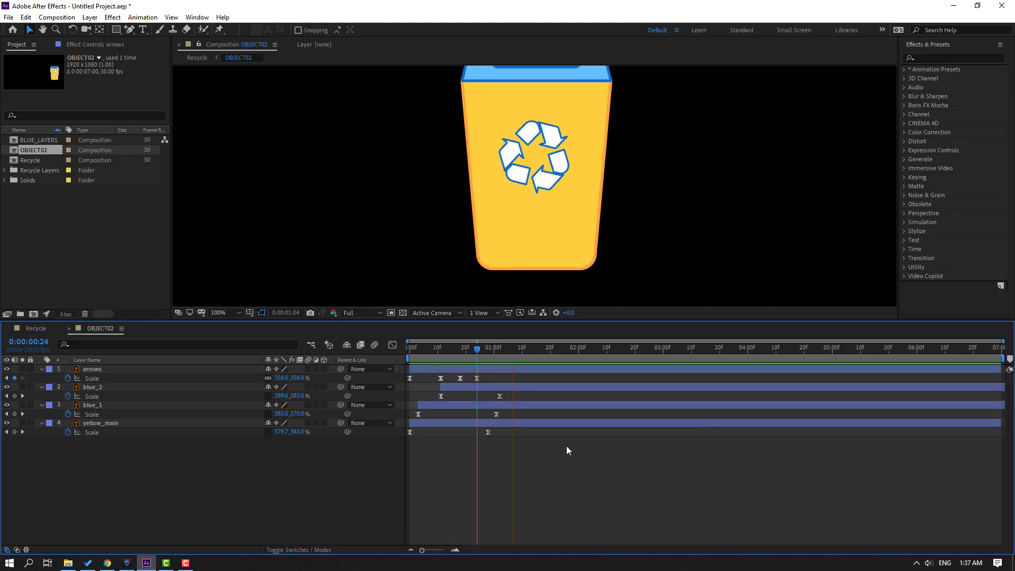
Shift the arrows layer about 2 frames later and review the full bin animation up to 0:00:01:18
key(comma)
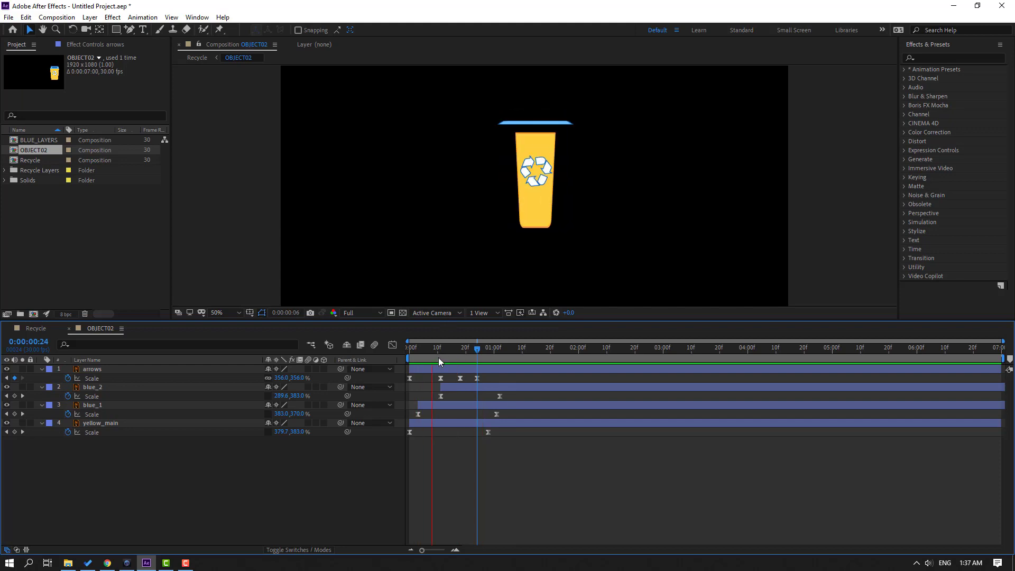
drag(434, 368, 440, 368)
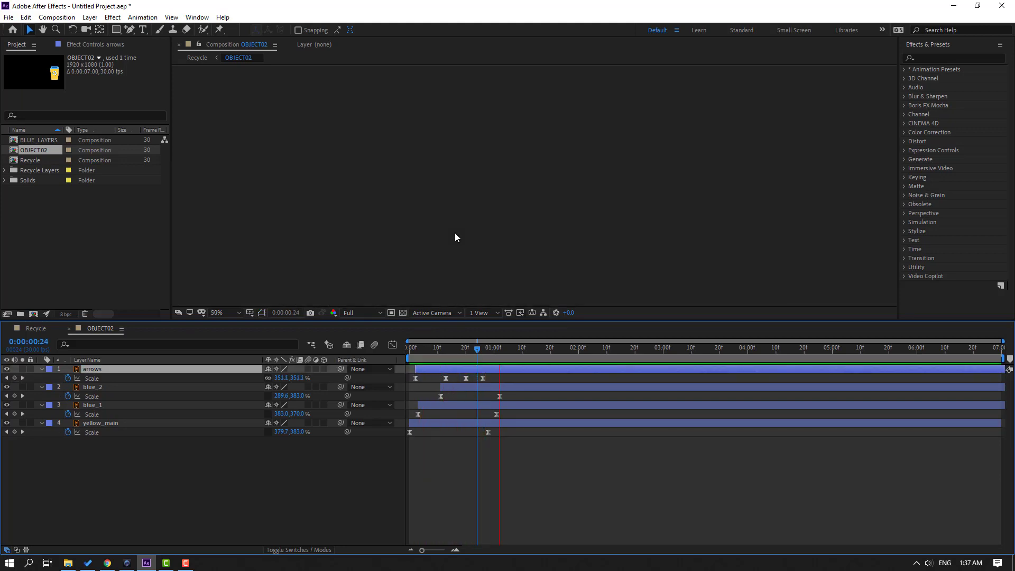
drag(445, 347, 545, 350)
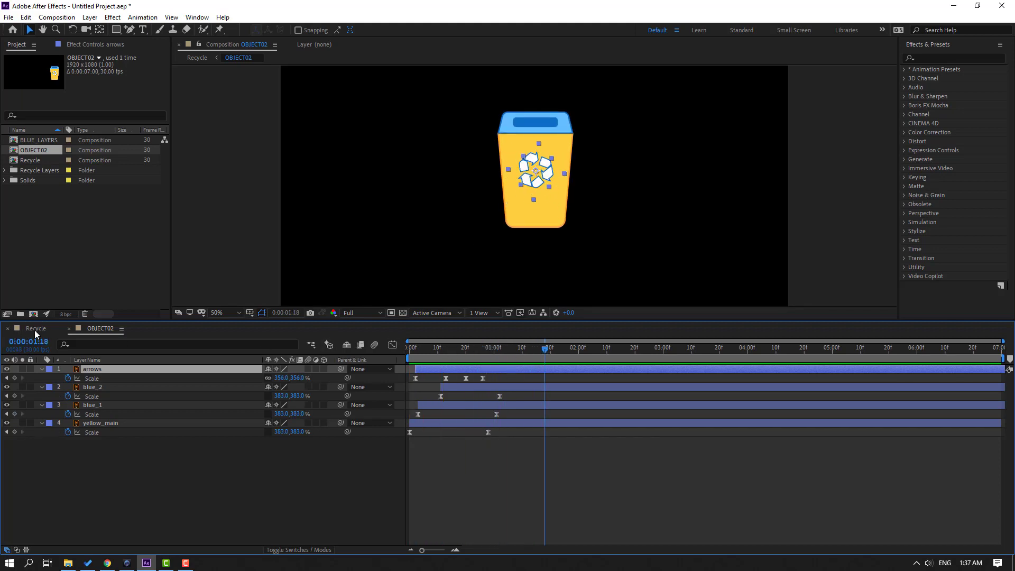
In the Recycle composition, shift the OBJECT02 layer to start at about 0:00:02:07 and go to 0:00:03:00
click(35, 329)
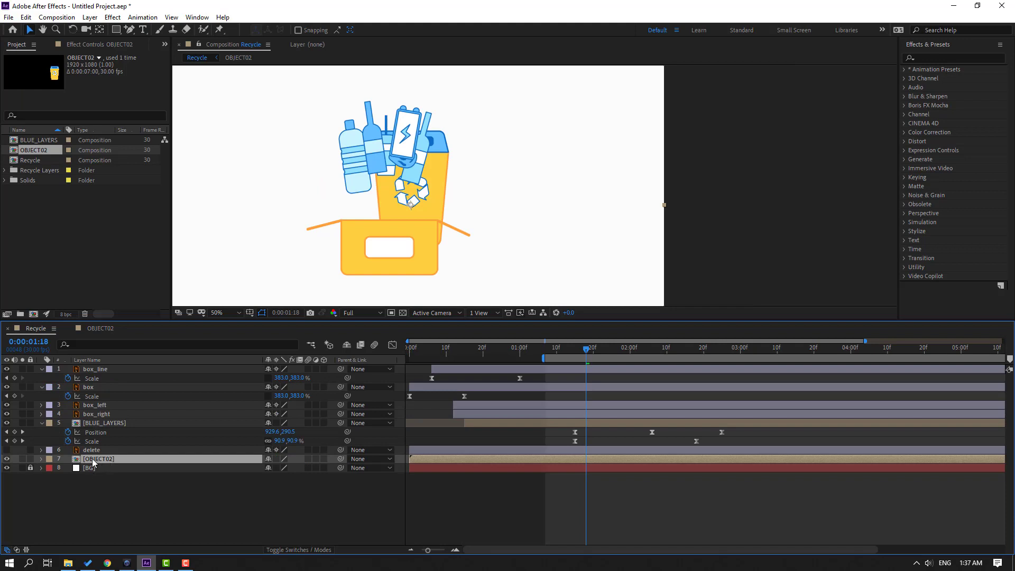
drag(429, 458, 675, 459)
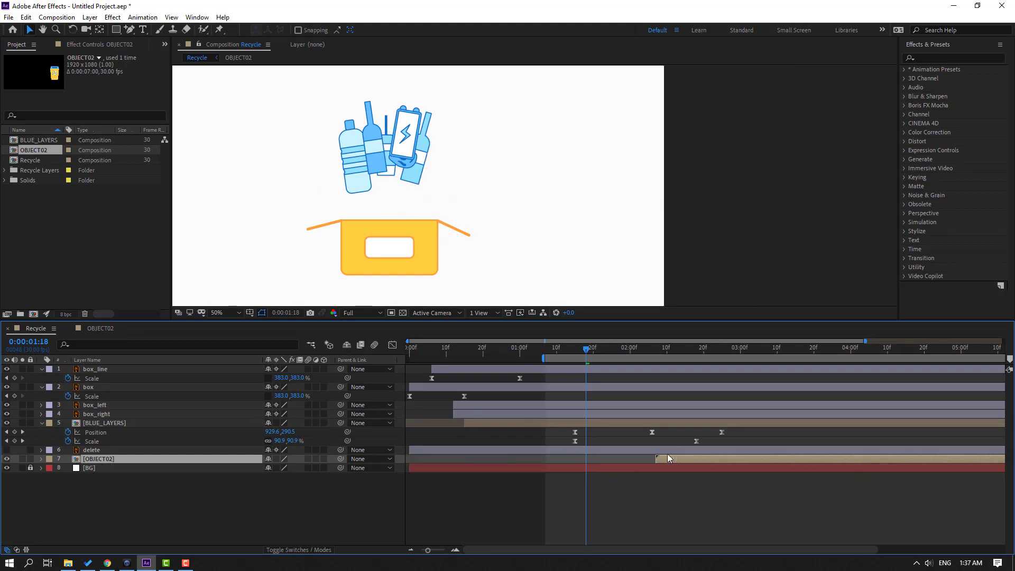
drag(586, 349, 740, 327)
Position the bin centred over the cardboard box and move OBJECT02 to the top of the layer stack
drag(431, 195, 412, 219)
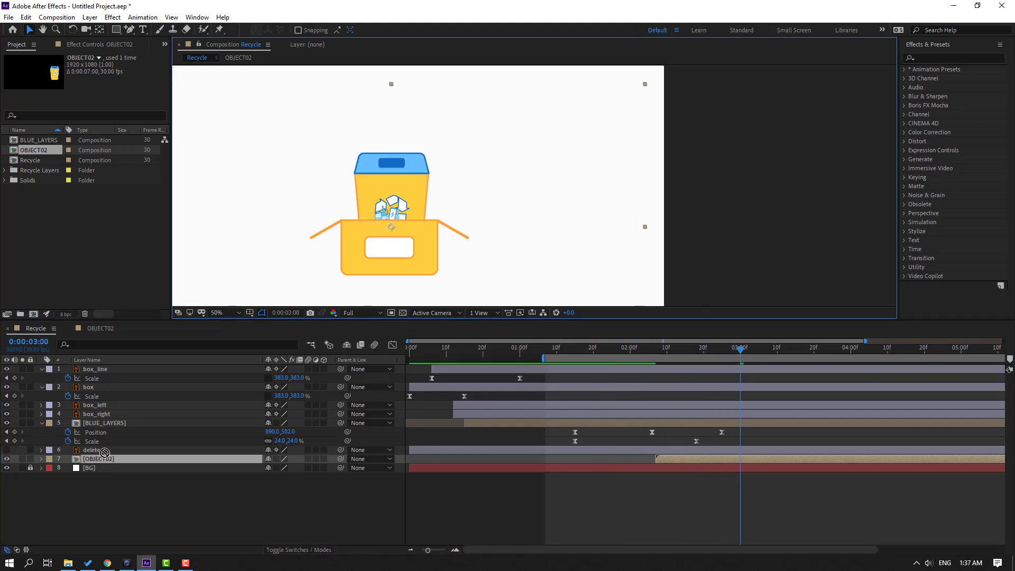
mouse_move(98, 459)
mouse_down()
mouse_move(125, 423)
mouse_move(113, 381)
mouse_move(129, 367)
mouse_up()
click(406, 209)
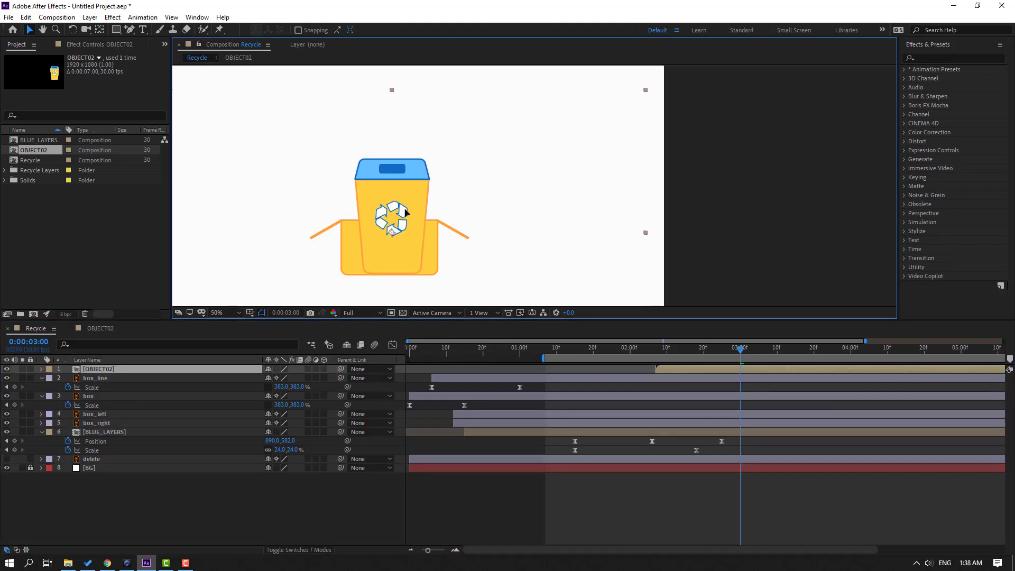
Shift OBJECT02 to start at about 0:00:01:20 and hide it, with the playhead at 0:00:01:21
click(637, 349)
mouse_move(640, 349)
mouse_down()
mouse_move(720, 335)
mouse_move(652, 341)
mouse_up()
key(Page_Down)
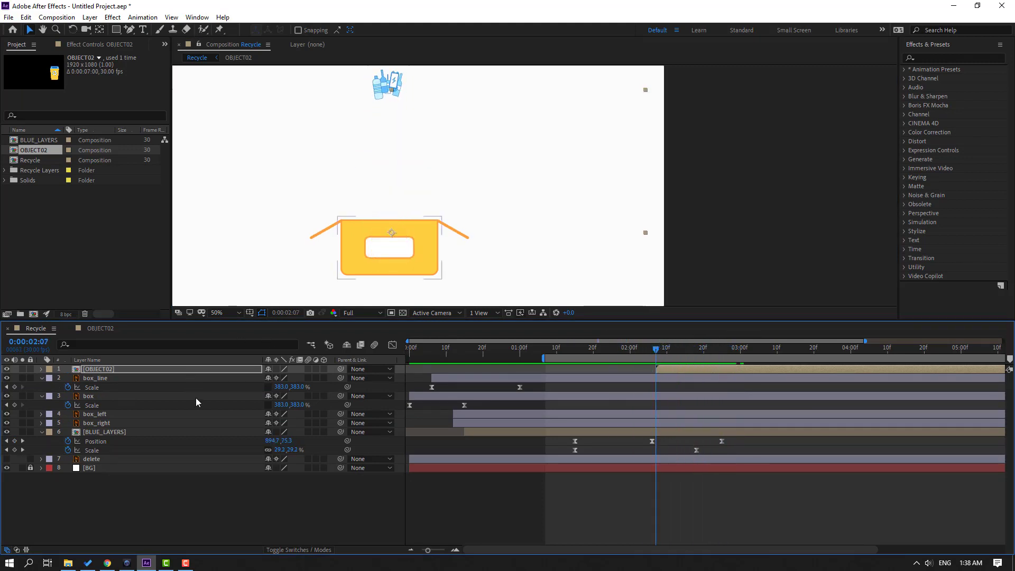
click(100, 398)
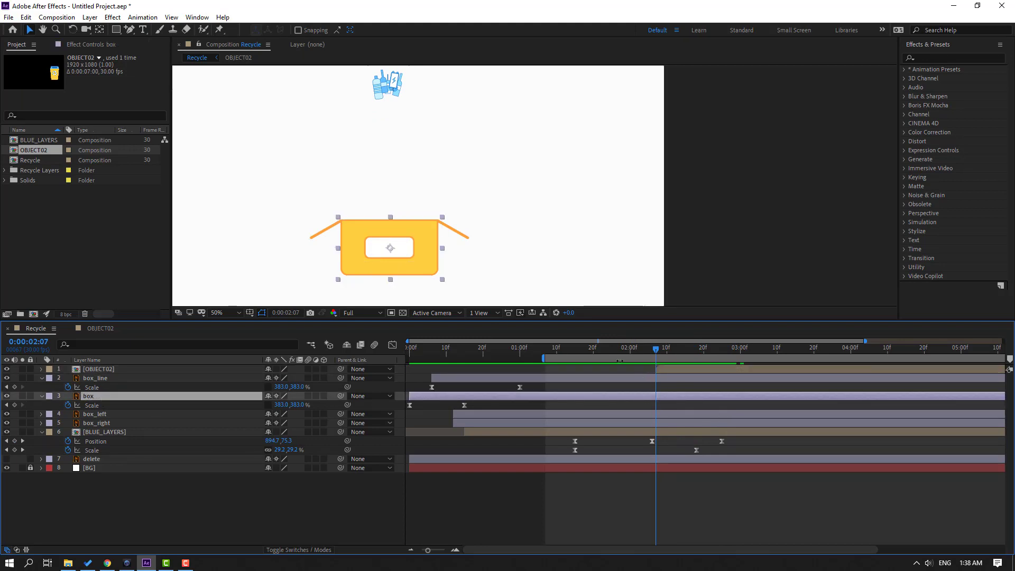
mouse_move(613, 350)
mouse_down()
mouse_move(675, 350)
mouse_move(587, 350)
mouse_move(608, 351)
mouse_move(624, 369)
mouse_move(573, 353)
mouse_move(618, 354)
mouse_move(563, 350)
mouse_move(600, 349)
mouse_up()
click(674, 369)
click(6, 369)
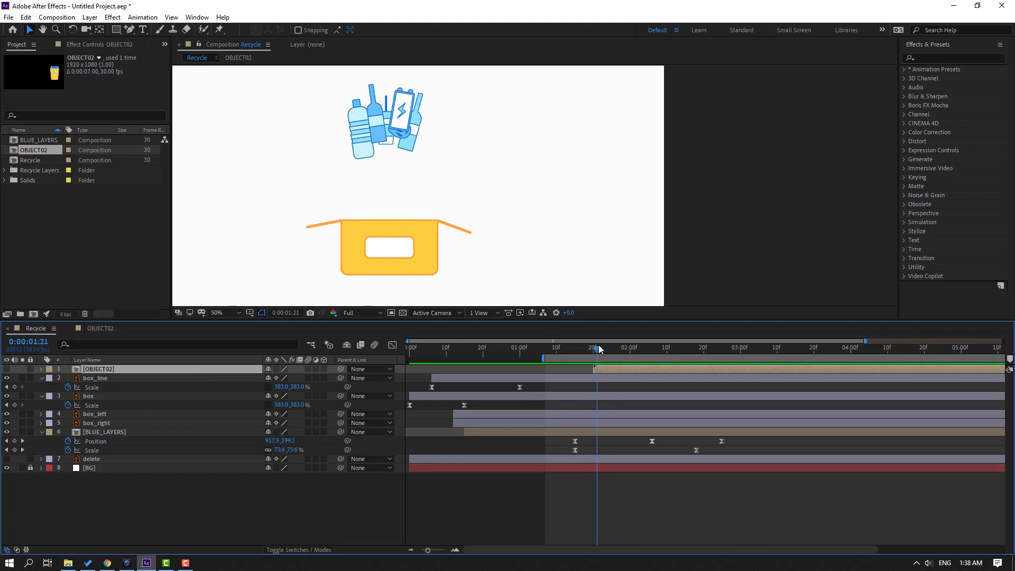
Keyframe the box layer's Scale at 0:00:01:21 and set its horizontal scale to 0% at 0:00:02:01
click(96, 398)
click(15, 405)
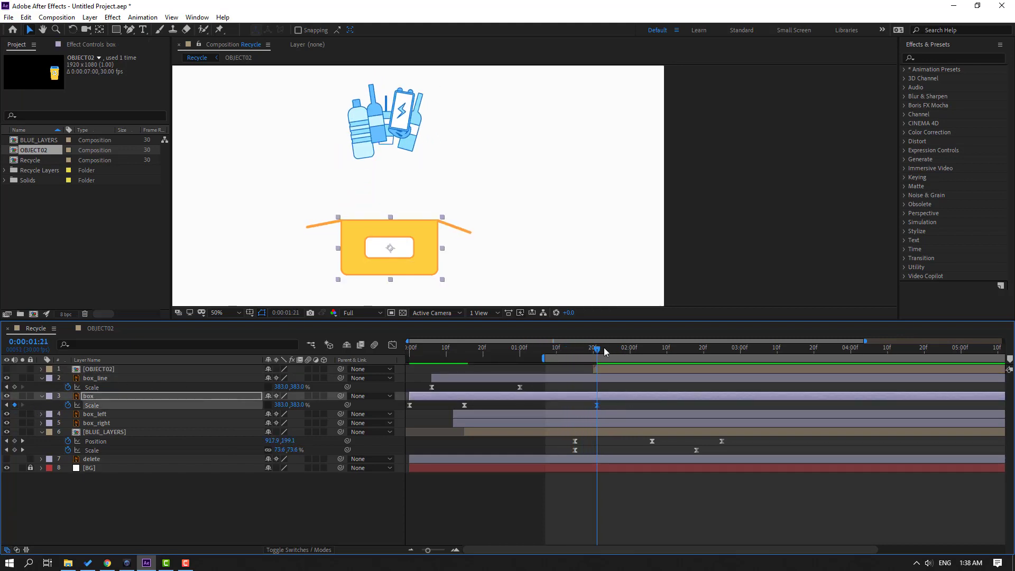
key(space)
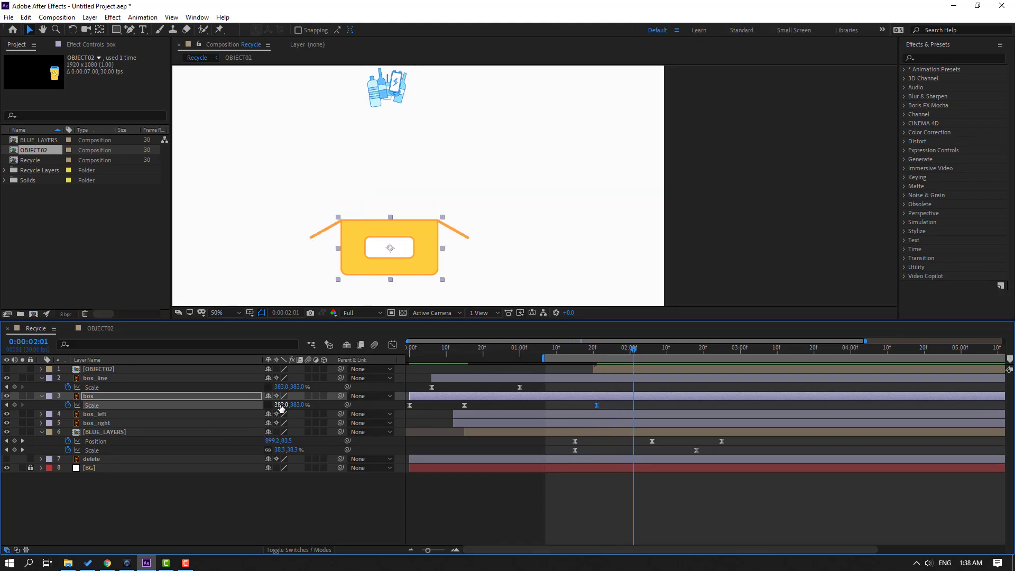
drag(281, 406, 236, 409)
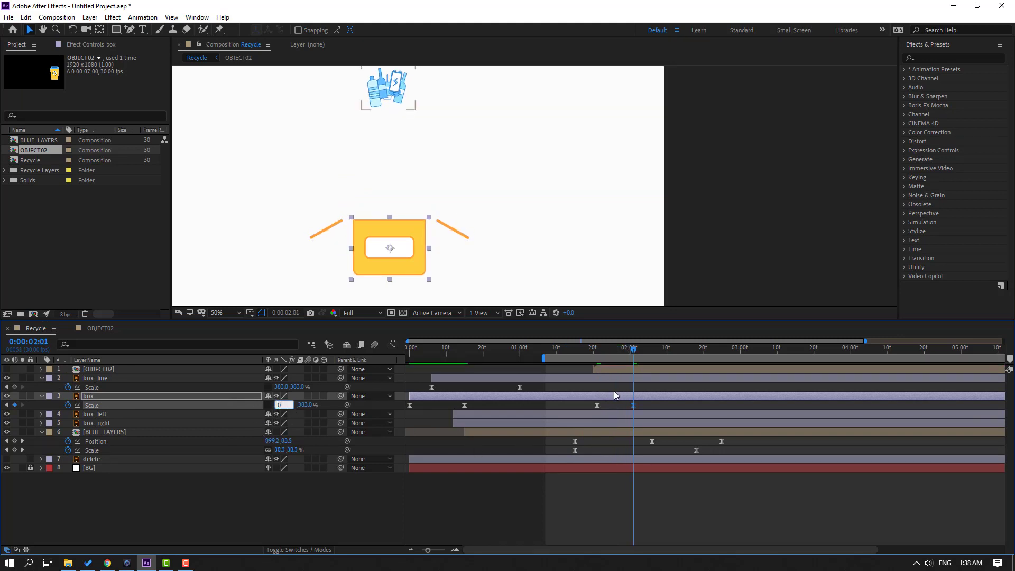
text(0)
key(Return)
Keyframe box_line's Scale at 0:00:01:21 and reduce its vertical scale to 0% at 0:00:02:01
drag(629, 350, 597, 352)
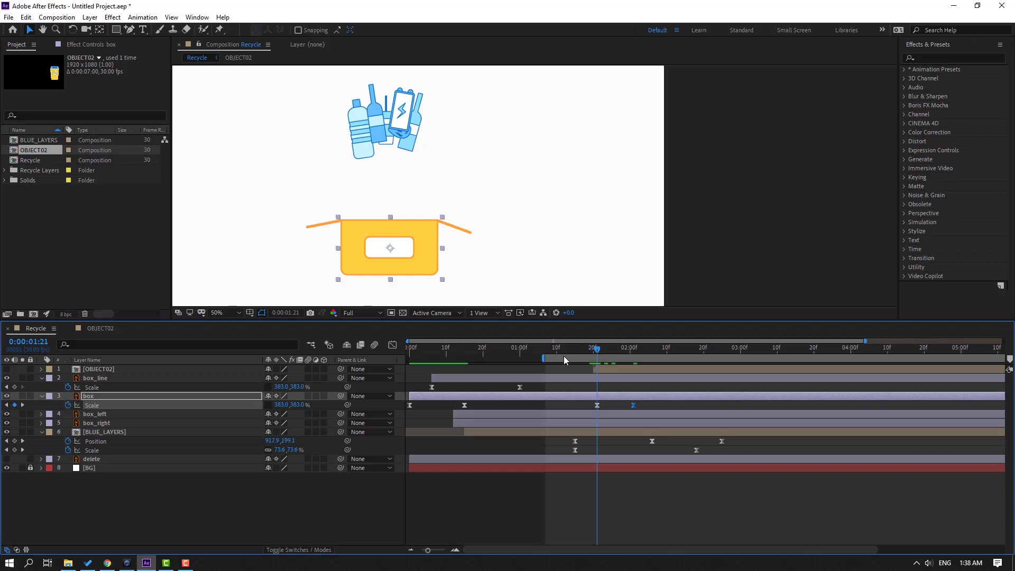
click(97, 379)
click(15, 387)
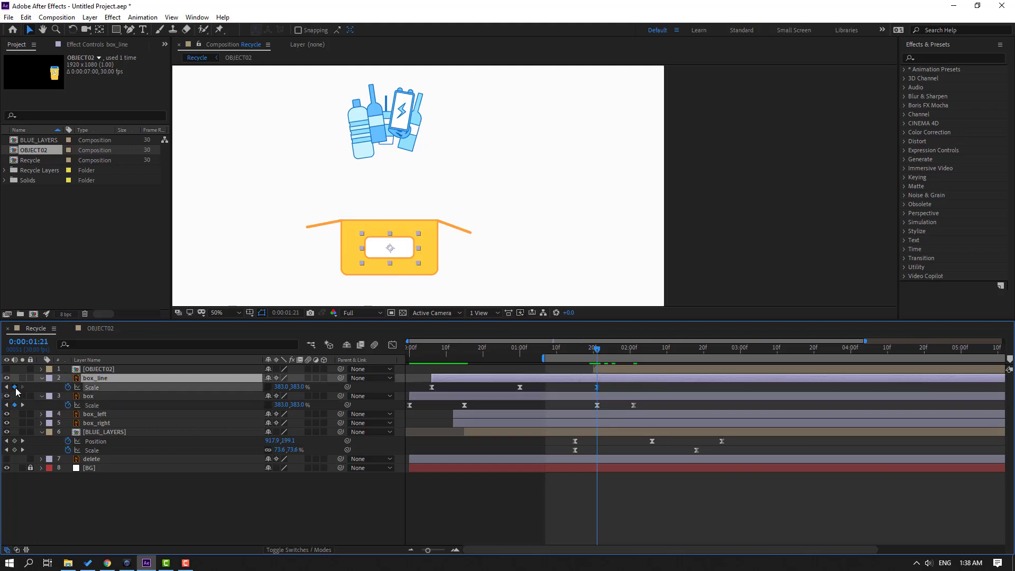
drag(598, 352, 634, 352)
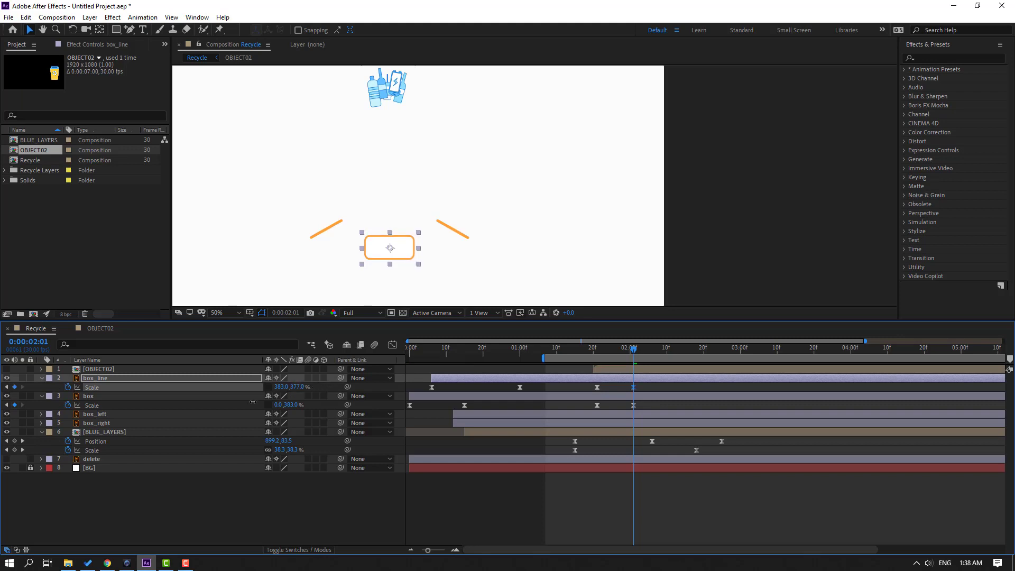
drag(252, 402, 183, 409)
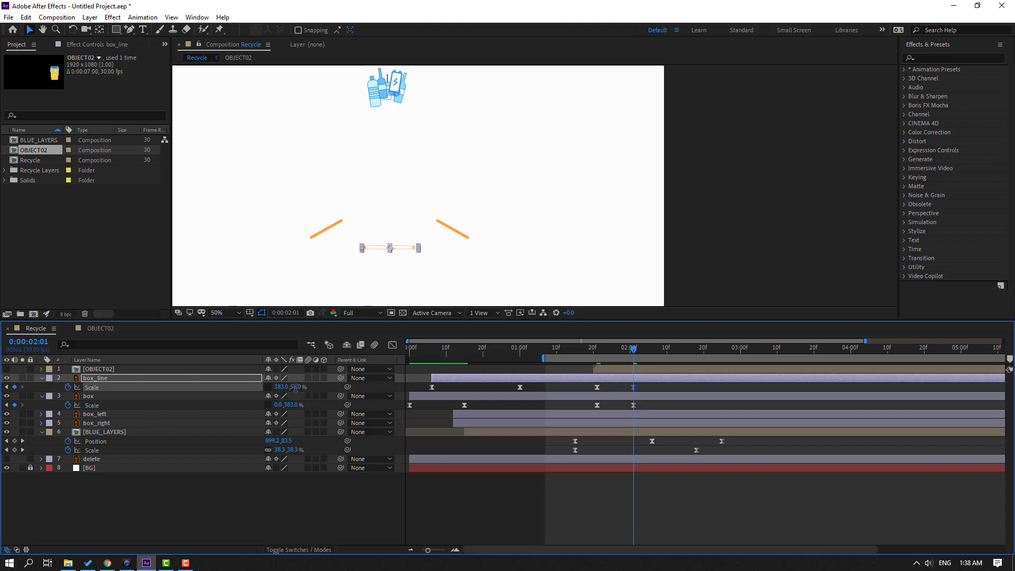
Reshape the speed curves of the closing Scale keyframes on box and box_line to peak just before 0:00:02:01
drag(645, 392, 573, 418)
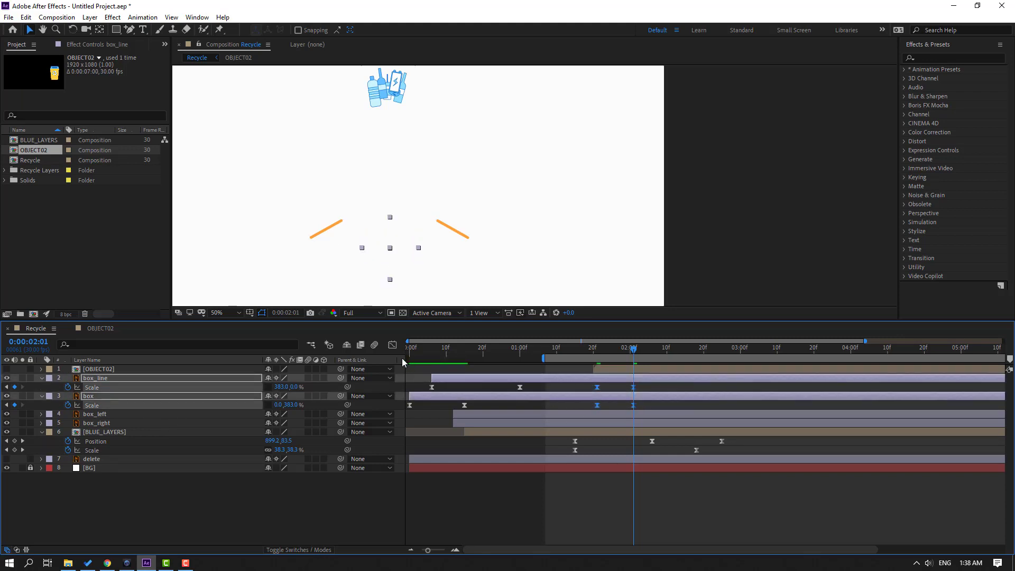
click(392, 345)
key(equal)
key(equal)
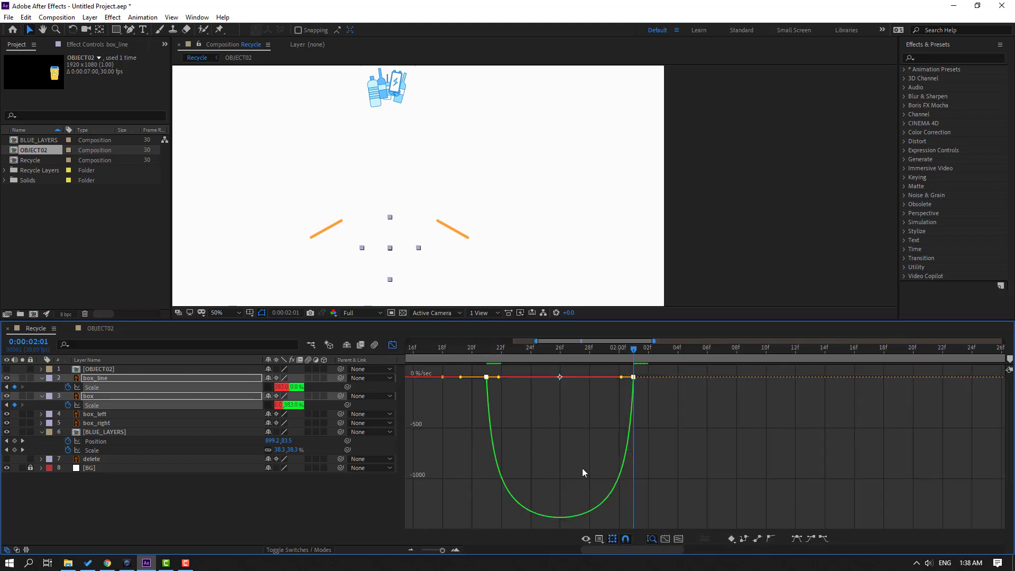
scroll(524, 415, left, 2)
drag(542, 397, 556, 380)
click(513, 385)
key(minus)
key(minus)
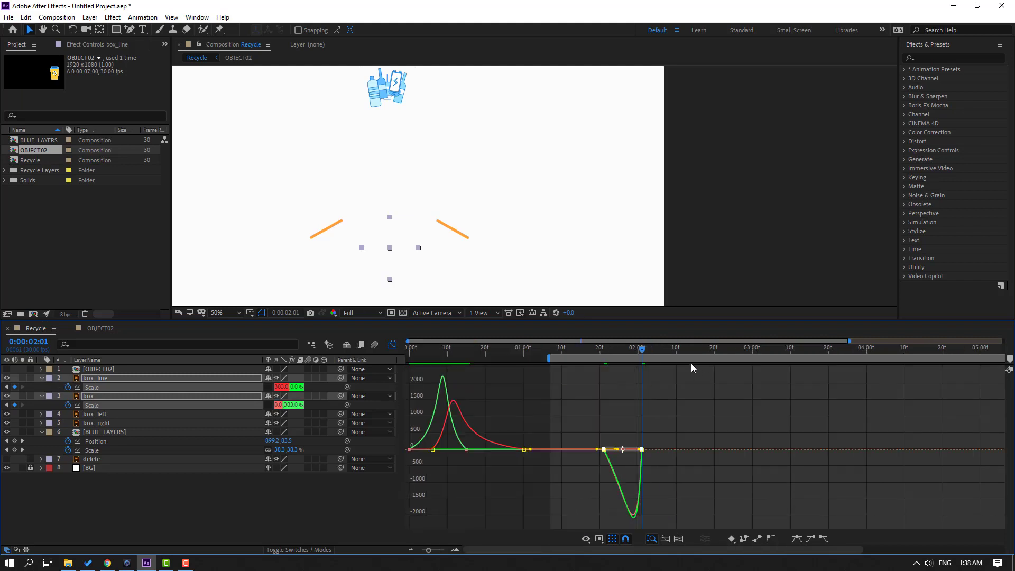
key(space)
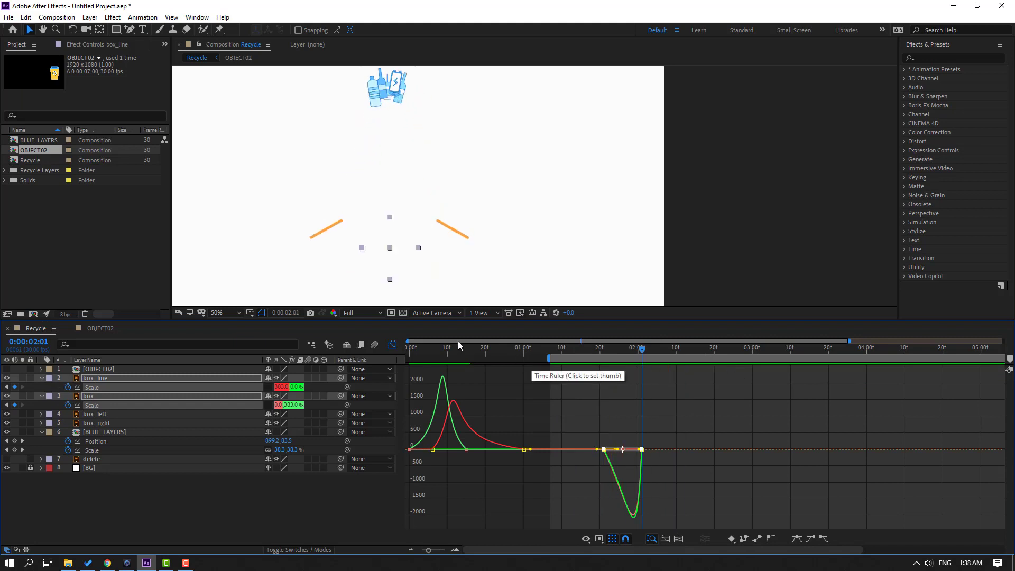
click(395, 345)
Move the final Scale keyframes of box and box_line to about 0:00:02:10 and preview the slower shrink
drag(652, 389, 675, 405)
key(space)
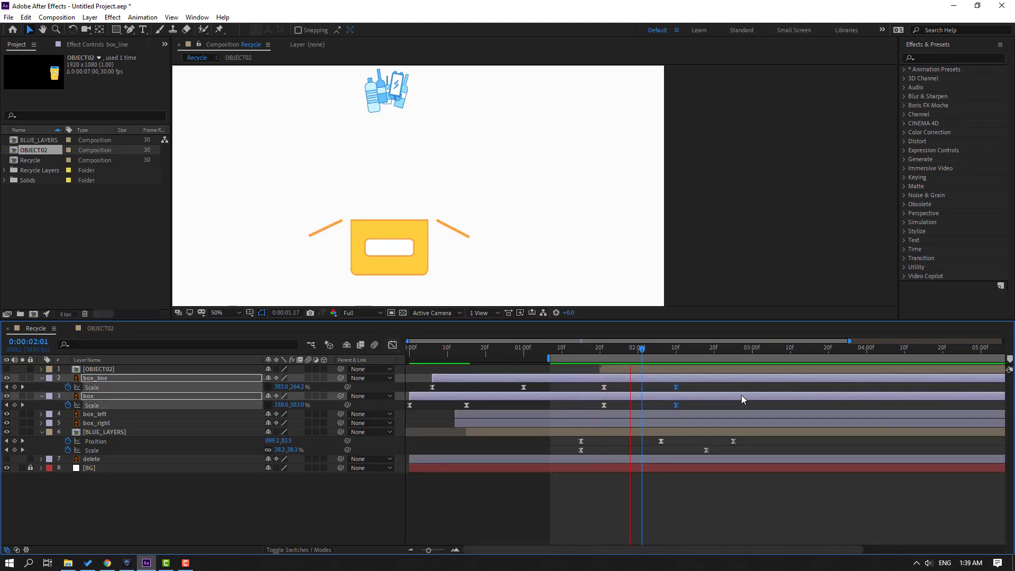
key(space)
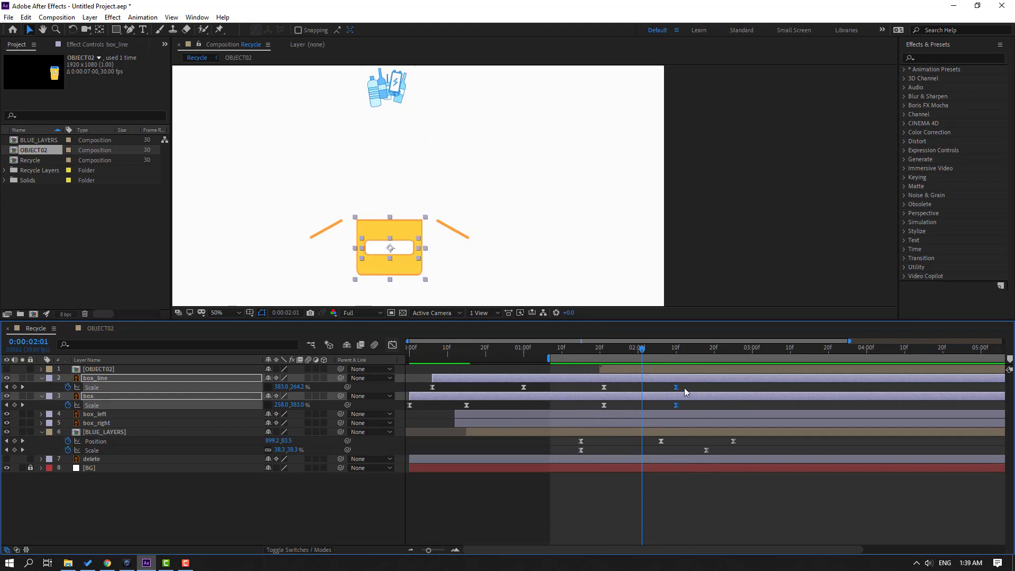
Start box_line's closing Scale animation later than box's, shorten both shrinks to about 14 frames, and preview the result
drag(690, 385, 633, 389)
key(space)
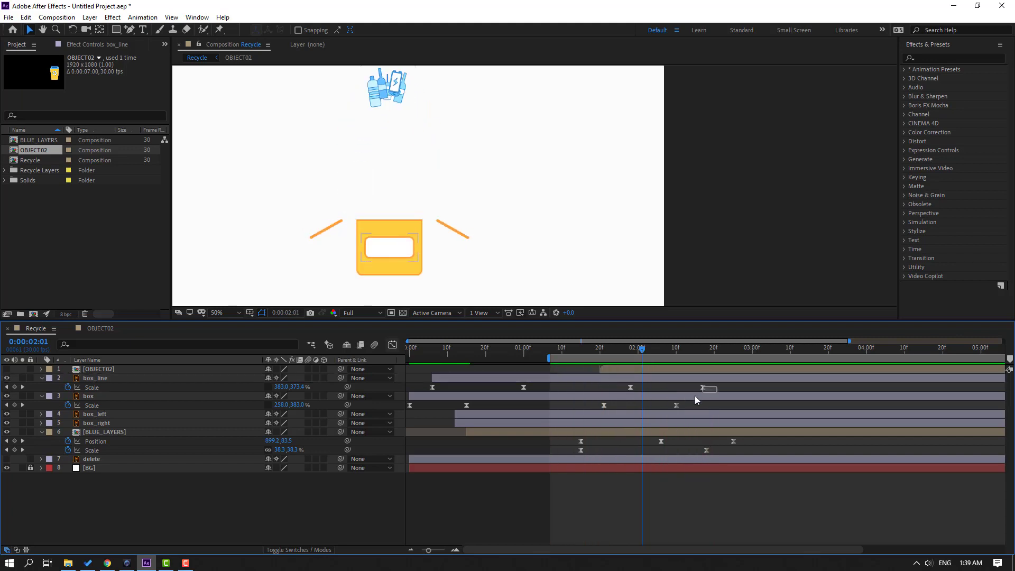
click(676, 405)
drag(673, 406, 655, 404)
key(space)
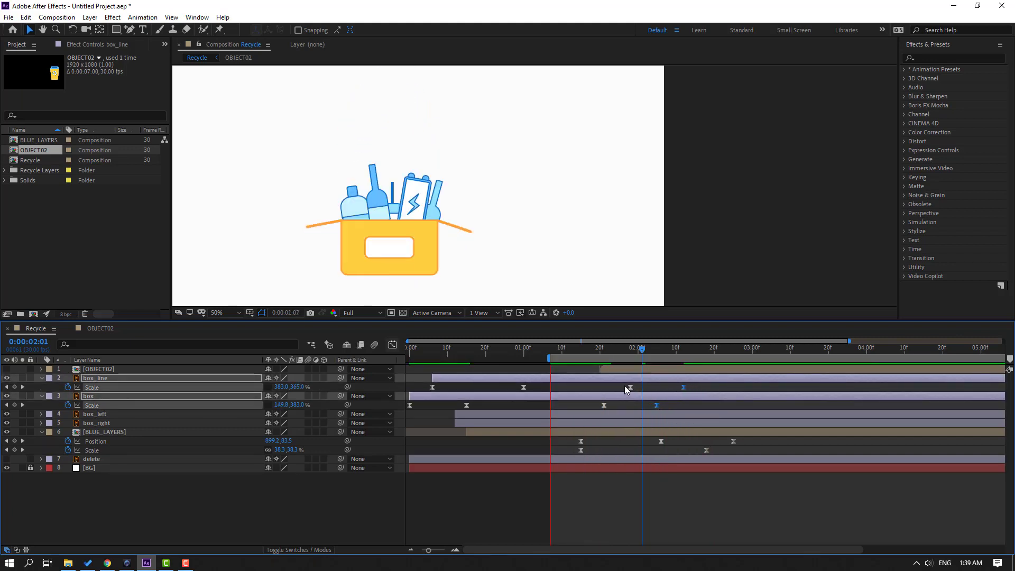
key(space)
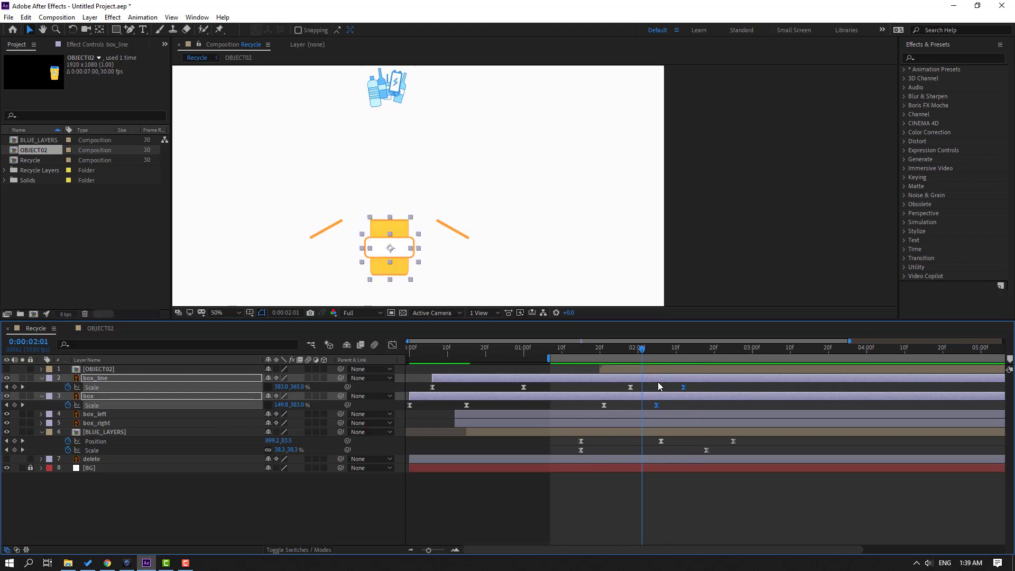
key(space)
Retime the closing Scale keyframes to about 0:00:01:18–0:00:02:02 on box_line and 0:00:01:24–0:00:02:08 on box, and preview
key(space)
drag(699, 390, 615, 388)
key(space)
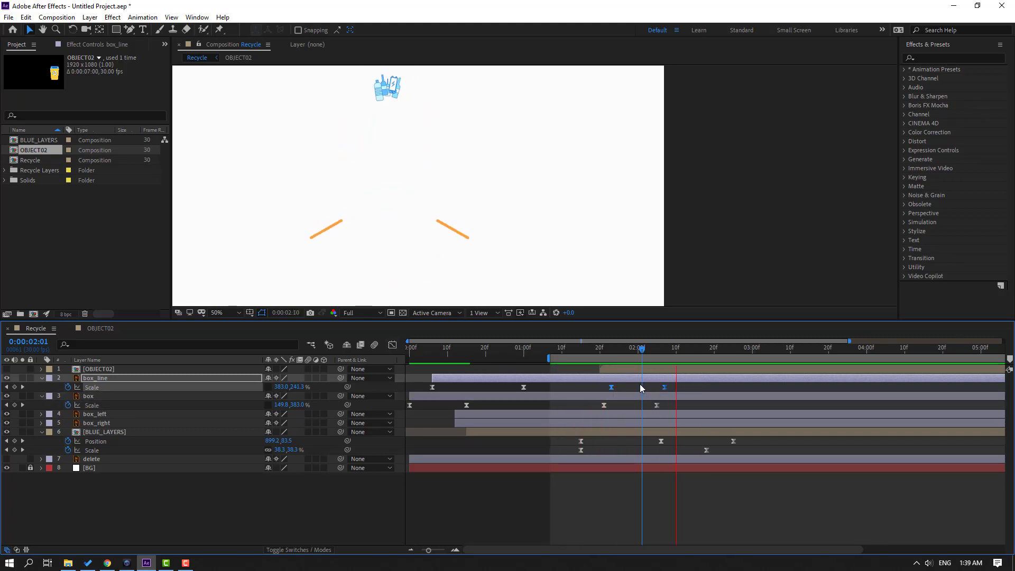
key(space)
drag(644, 355, 610, 359)
drag(670, 404, 615, 404)
drag(682, 385, 593, 386)
key(space)
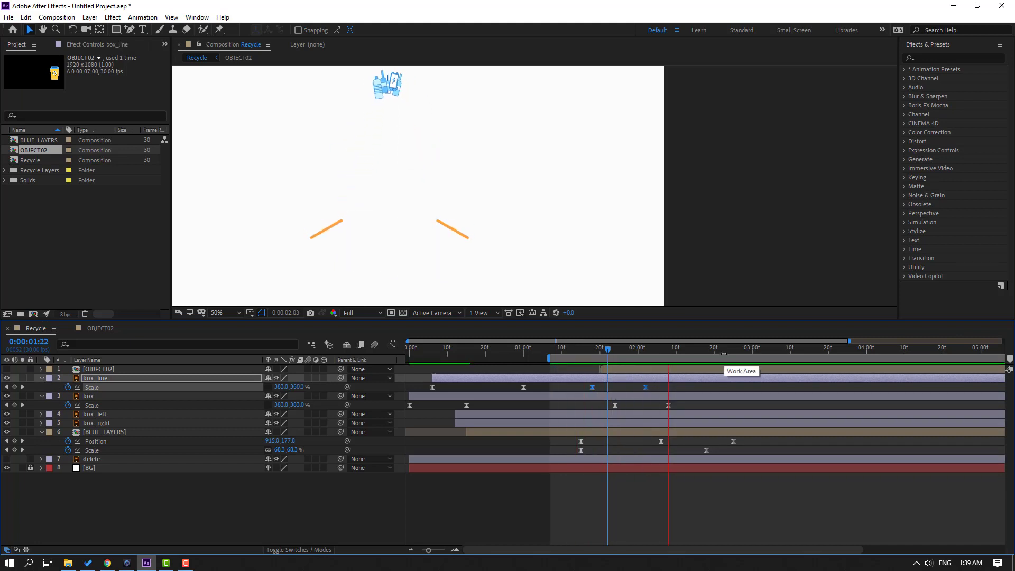
Keyframe the flaps folding inward at 0:00:02:08, with Rotation at 227° for box_left and -225° for box_right
mouse_move(616, 350)
mouse_down()
mouse_move(596, 350)
mouse_move(658, 348)
mouse_move(615, 346)
mouse_up()
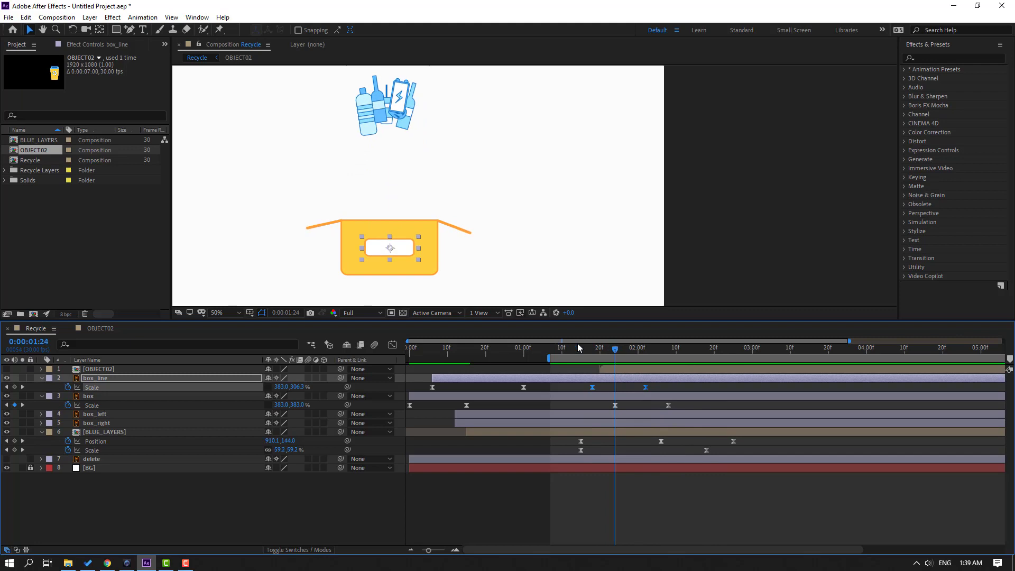
click(105, 416)
shift+click(97, 425)
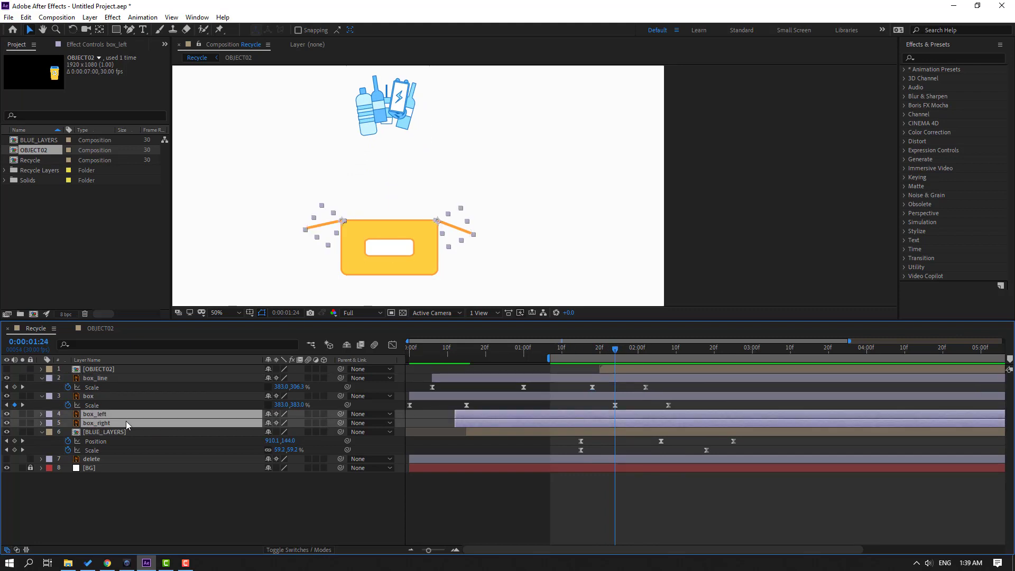
key(r)
drag(619, 350, 668, 354)
click(280, 509)
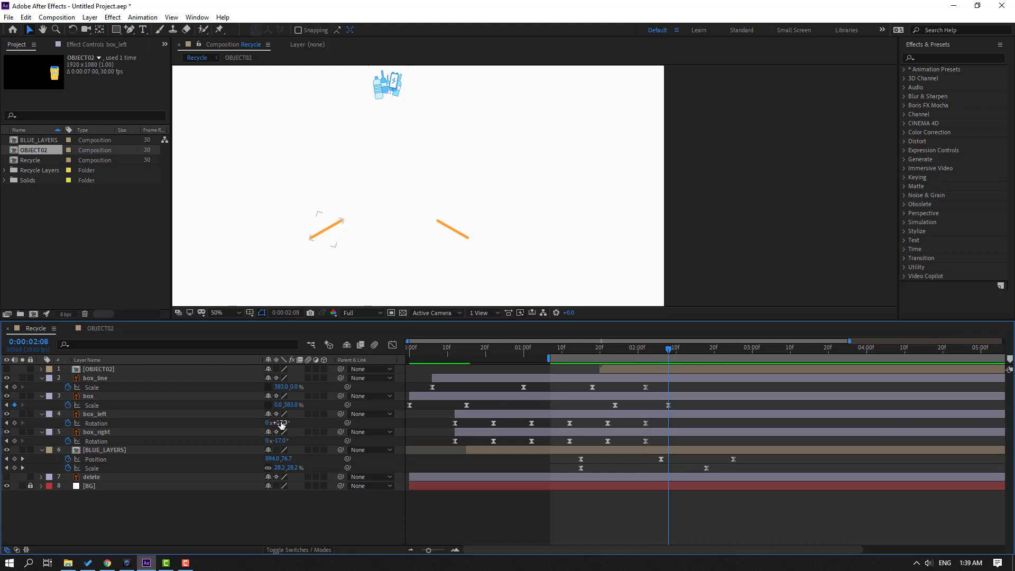
drag(279, 423, 246, 421)
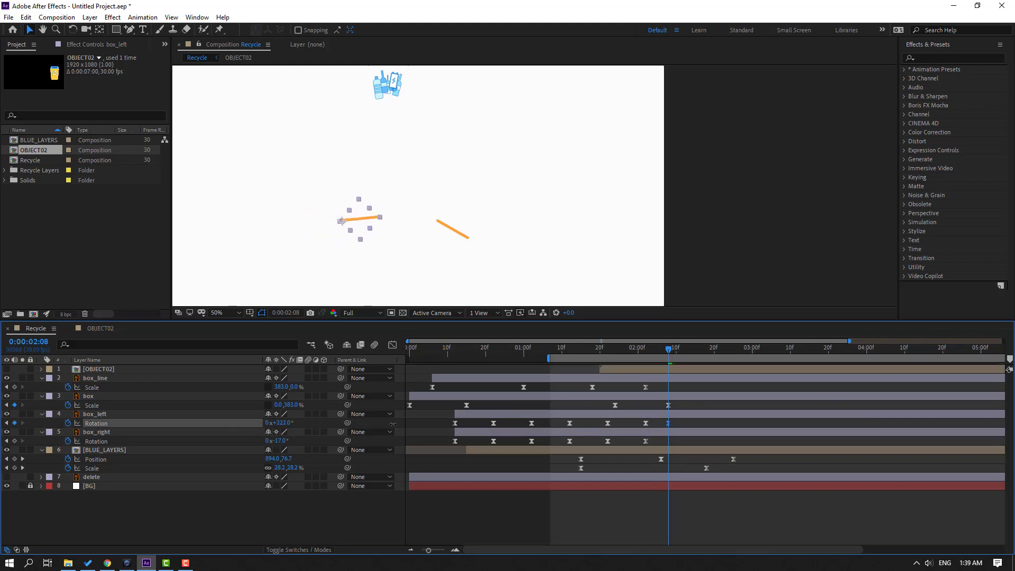
drag(392, 424, 391, 424)
drag(279, 441, 211, 439)
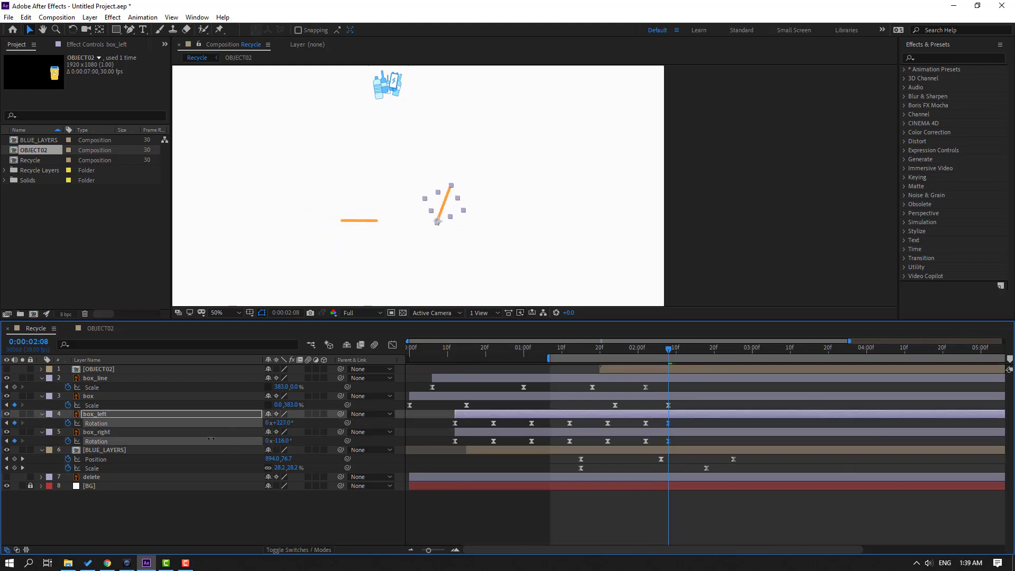
click(175, 441)
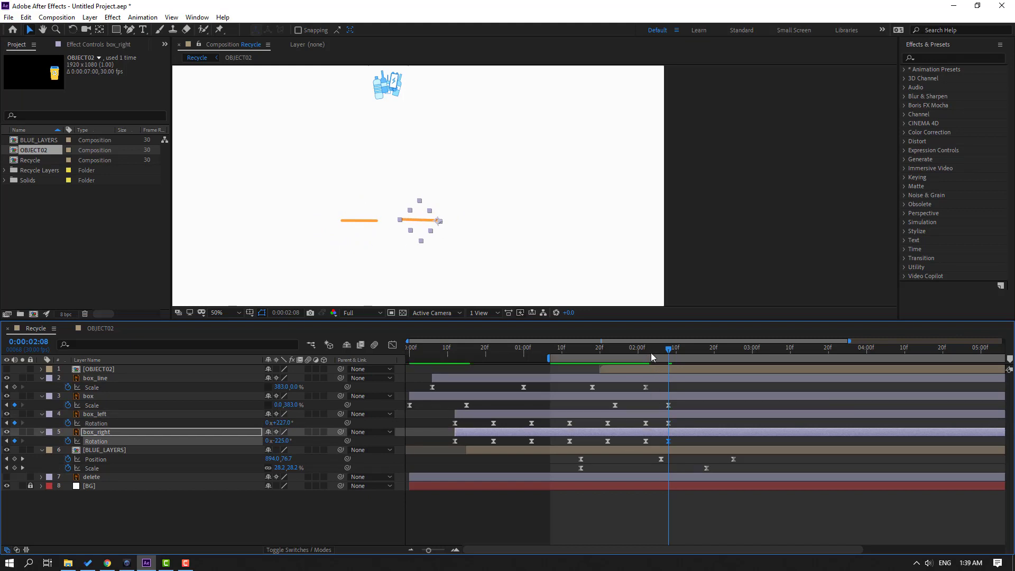
Keyframe Scale on box_left and box_right at 0:00:02:02 and reduce both to 0% at 0:00:02:08
drag(651, 353, 646, 352)
click(621, 414)
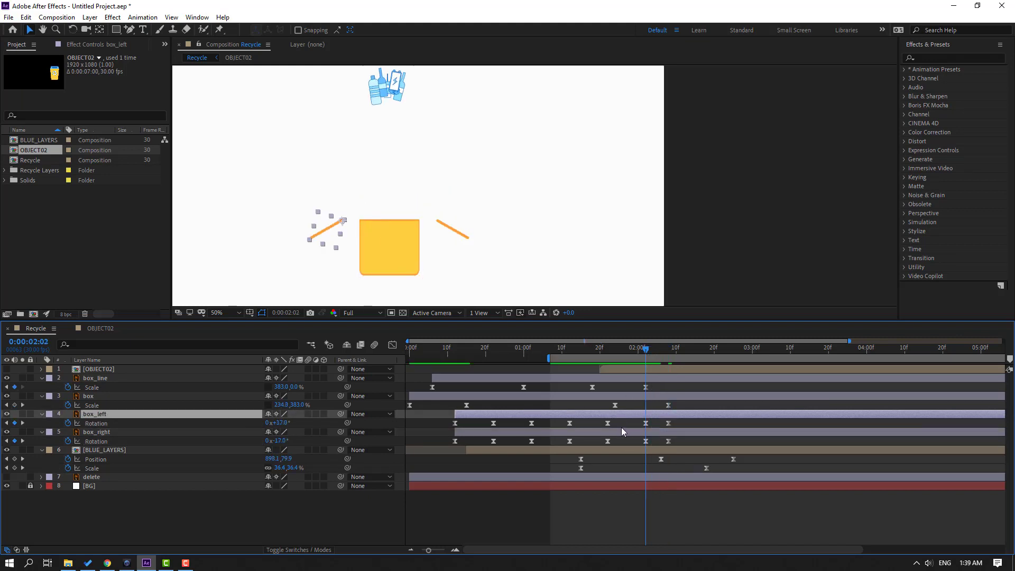
ctrl+click(619, 433)
key(alt+shift+s)
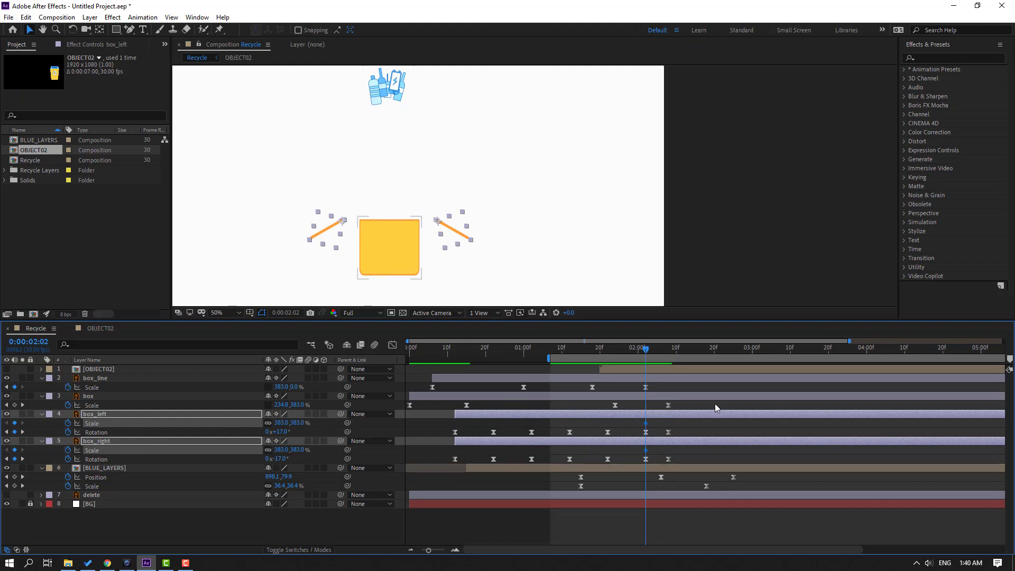
drag(645, 350, 668, 348)
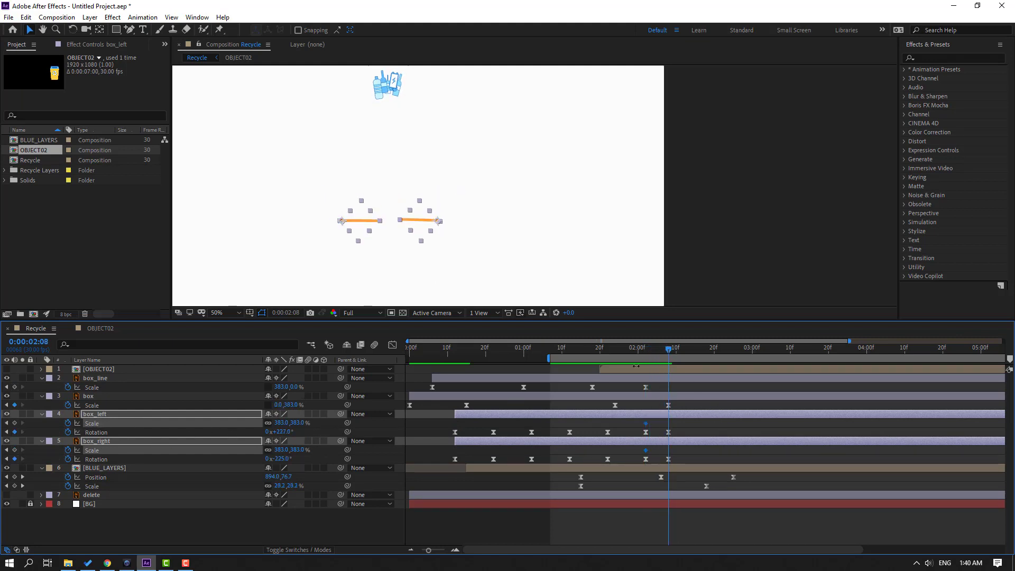
drag(266, 423, 242, 425)
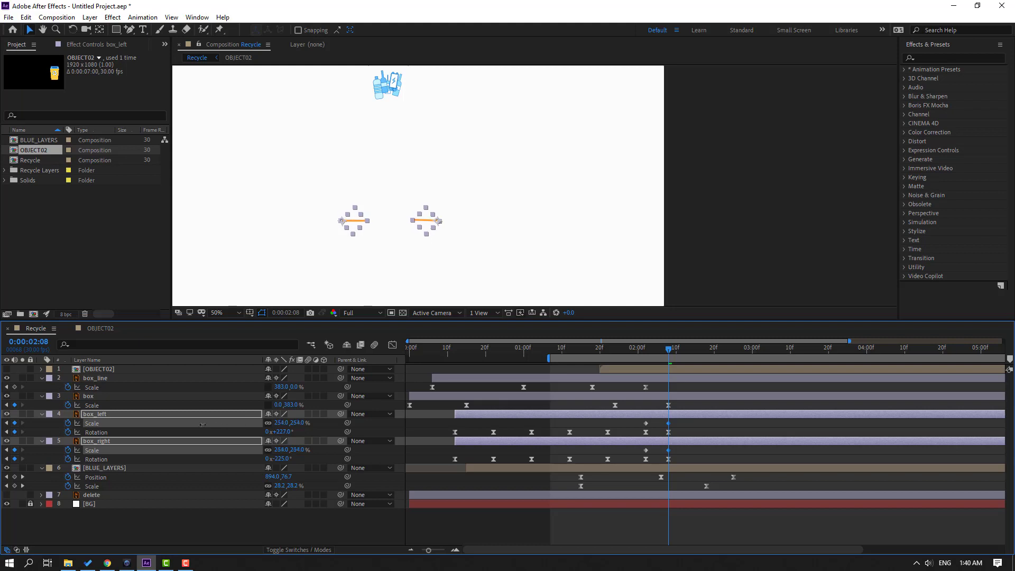
key(Return)
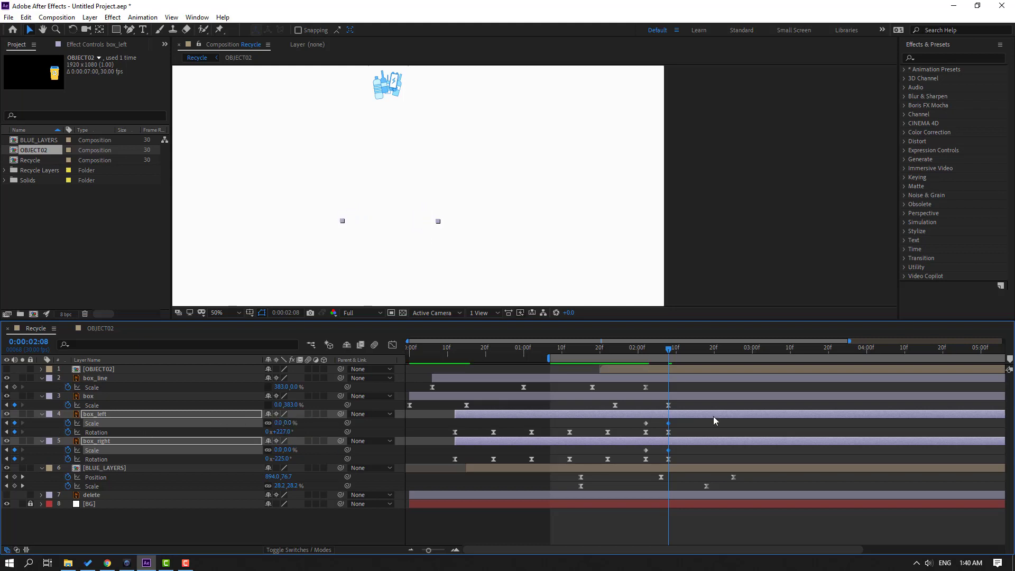
Apply Easy Ease to the new Scale keyframes of both flap layers and preview the box closing
drag(687, 423, 640, 453)
right_click(647, 450)
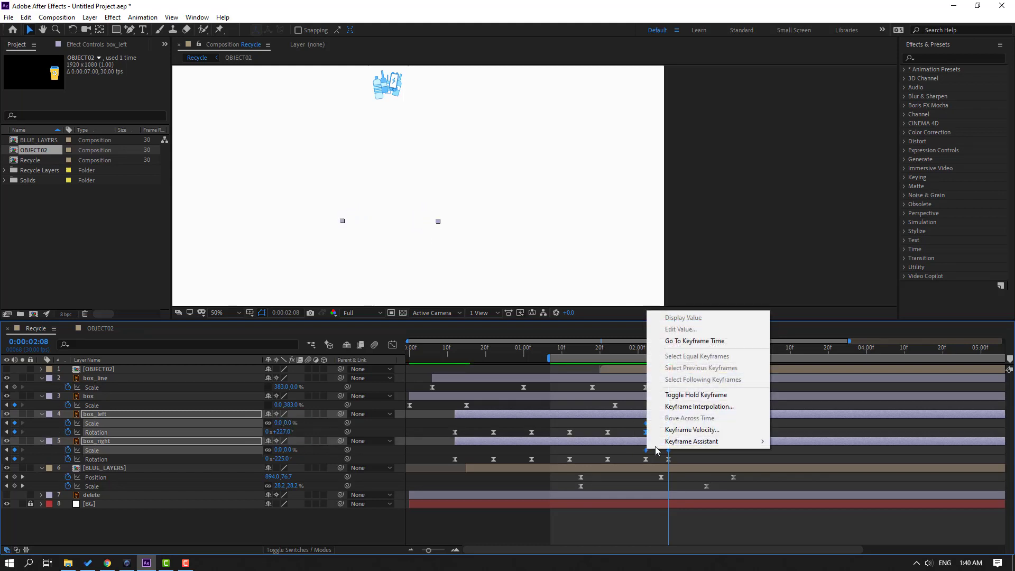
mouse_move(703, 441)
click(798, 476)
click(728, 427)
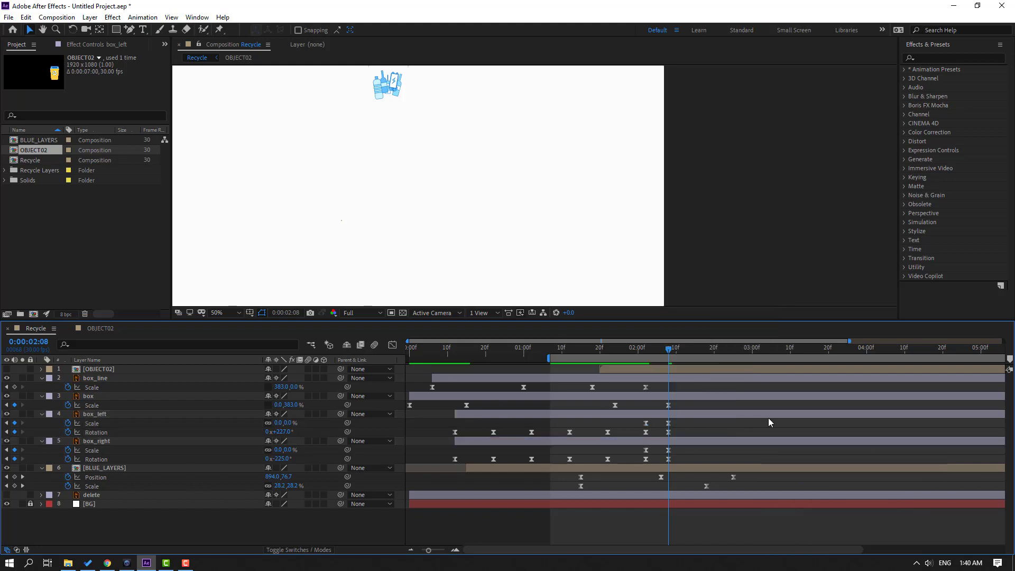
key(space)
key(space)
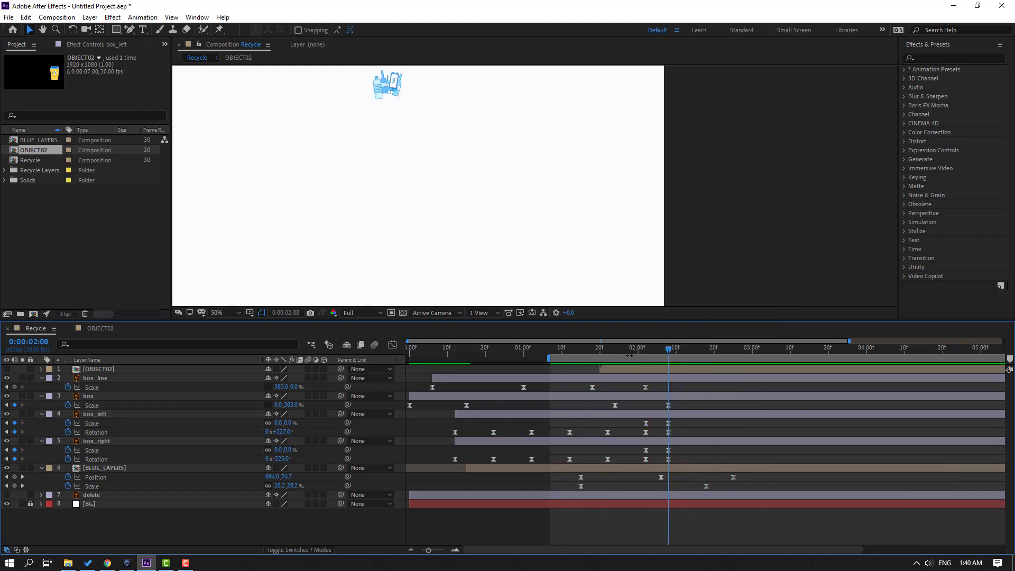
Keyframe both flaps' Position at about 0:00:01:26, then set X to 861.5 for box_left and 885.9 for box_right at 0:00:02:07
mouse_move(595, 358)
mouse_down()
mouse_move(575, 345)
mouse_move(612, 347)
mouse_move(526, 357)
mouse_move(675, 356)
mouse_move(604, 350)
mouse_up()
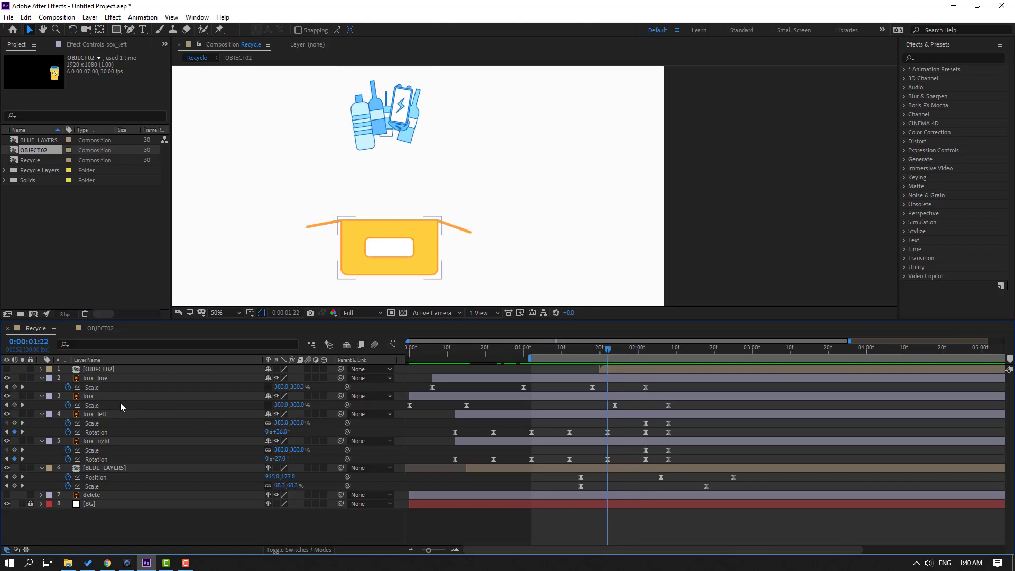
click(107, 410)
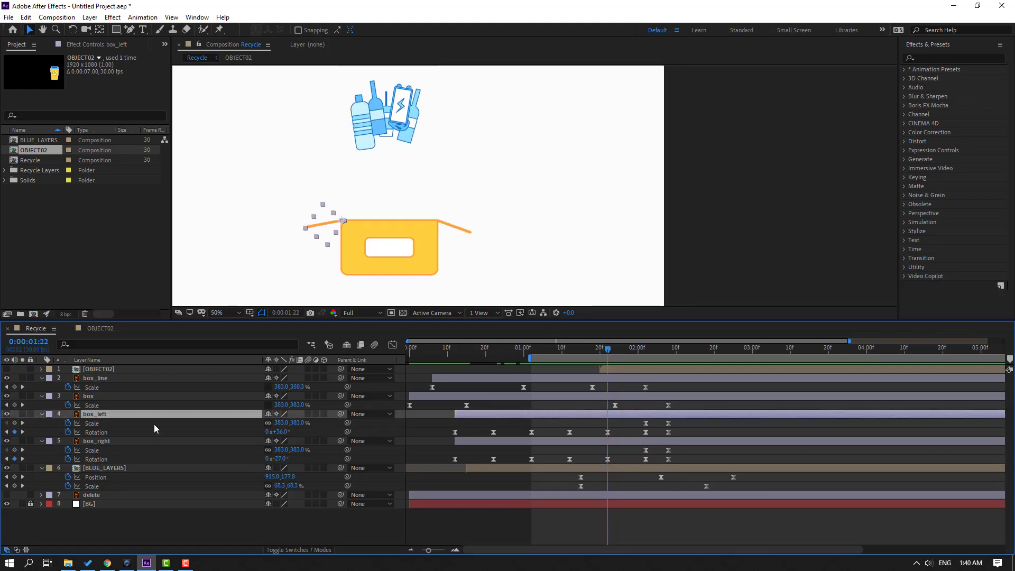
ctrl+click(99, 441)
key(p)
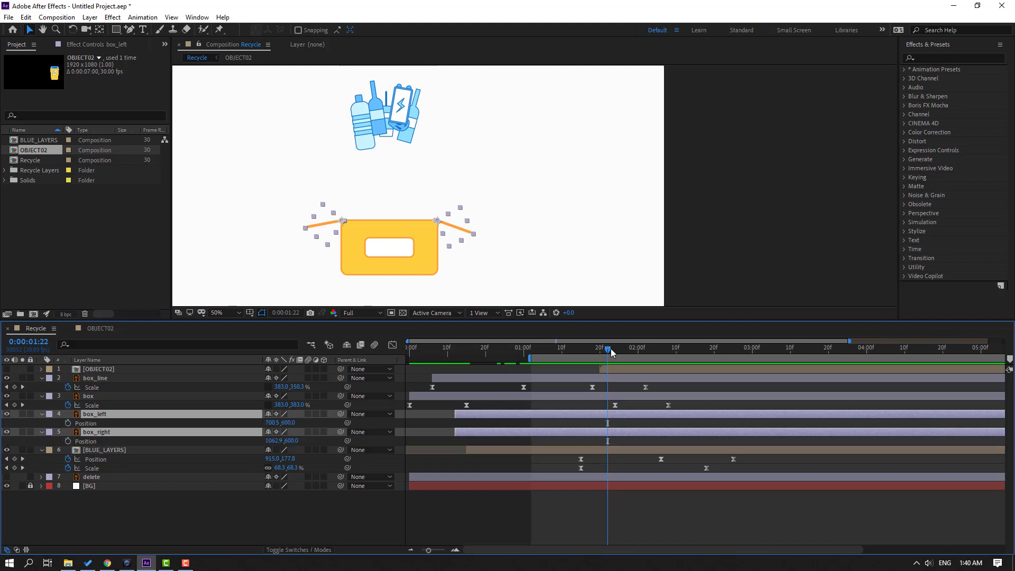
drag(611, 348, 664, 353)
click(68, 423)
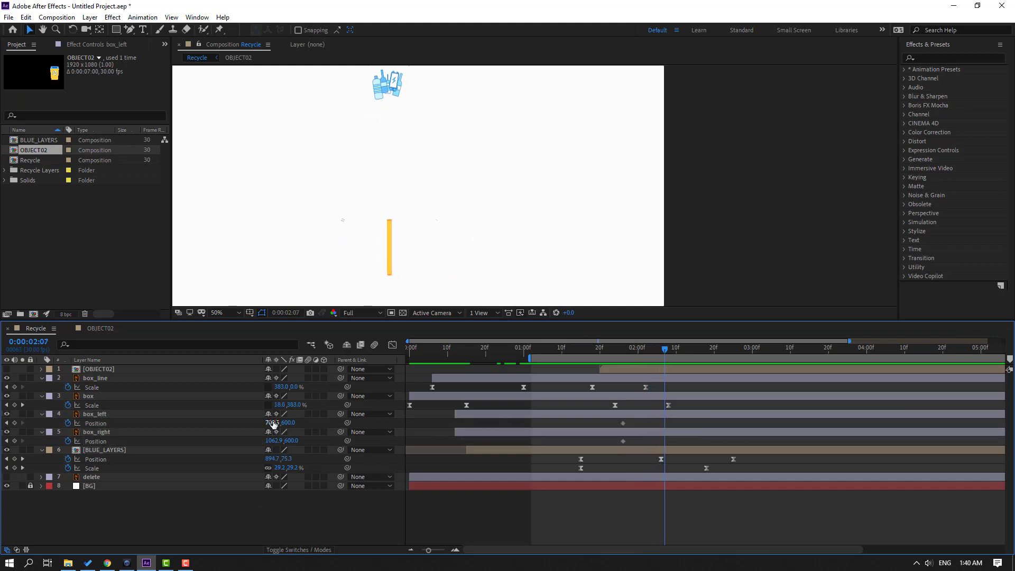
mouse_move(272, 423)
mouse_down()
mouse_move(293, 422)
mouse_move(263, 441)
mouse_up()
click(355, 417)
drag(186, 442, 180, 442)
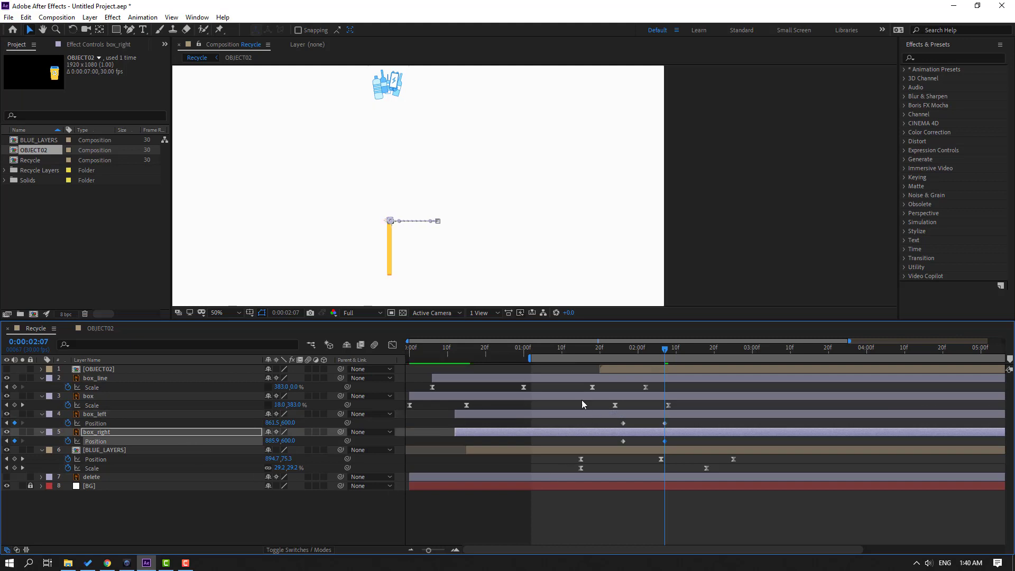
Apply Easy Ease to the Position keyframes of box_left and box_right and preview the flaps moving to the centre
drag(604, 348, 672, 351)
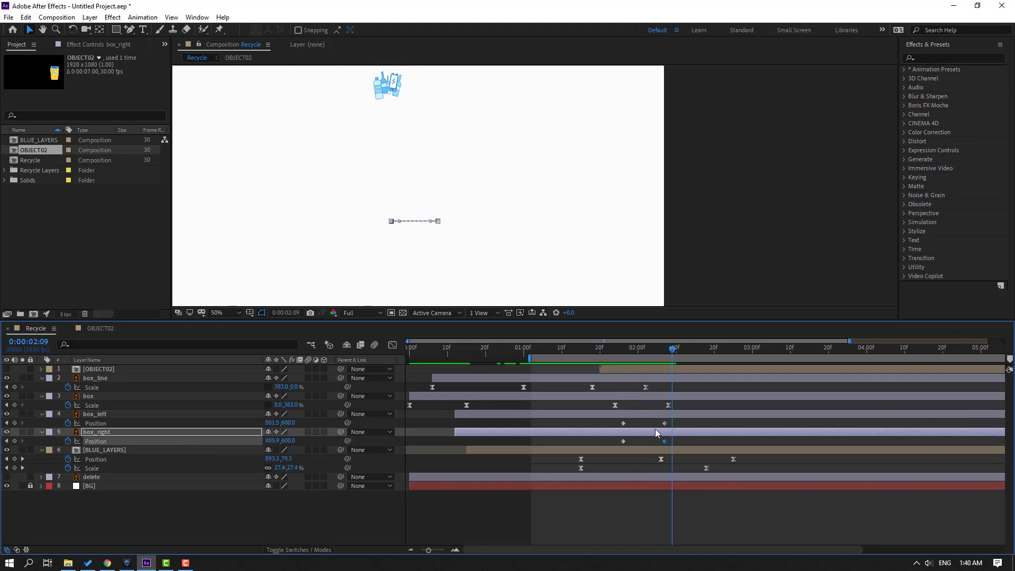
drag(677, 421, 616, 445)
right_click(623, 441)
mouse_move(658, 431)
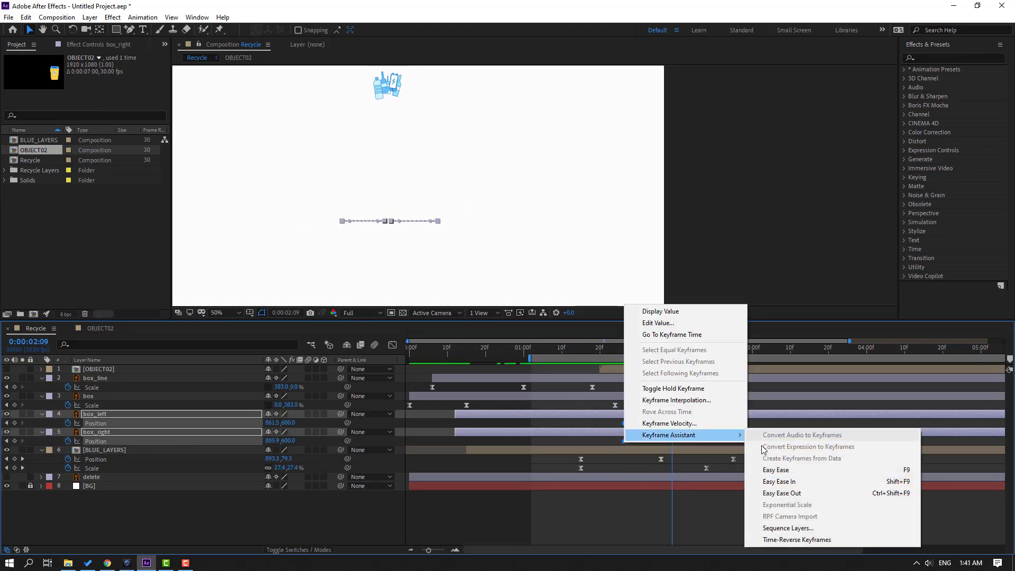
click(776, 469)
click(687, 521)
key(space)
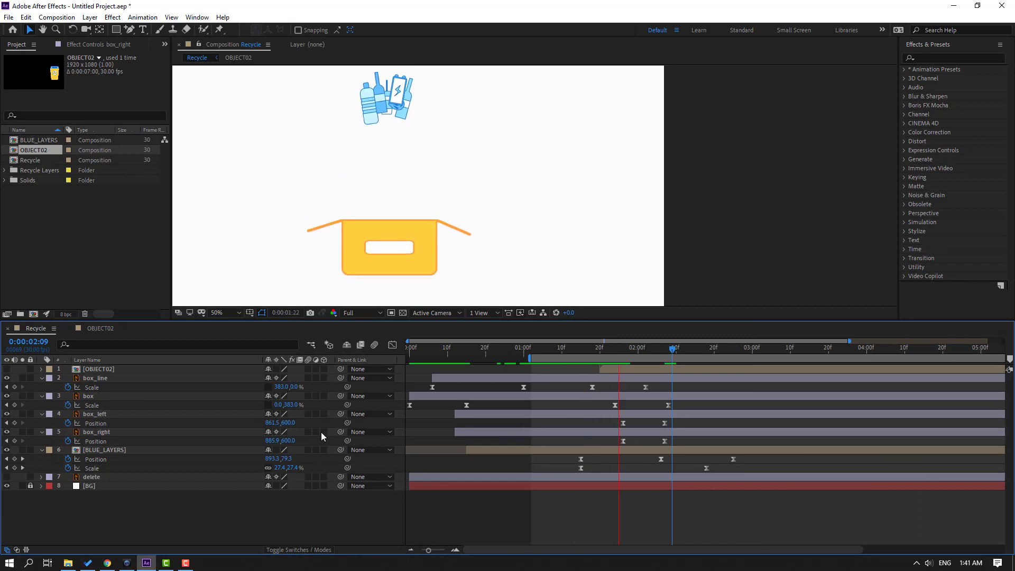
scroll(284, 208, down, 2)
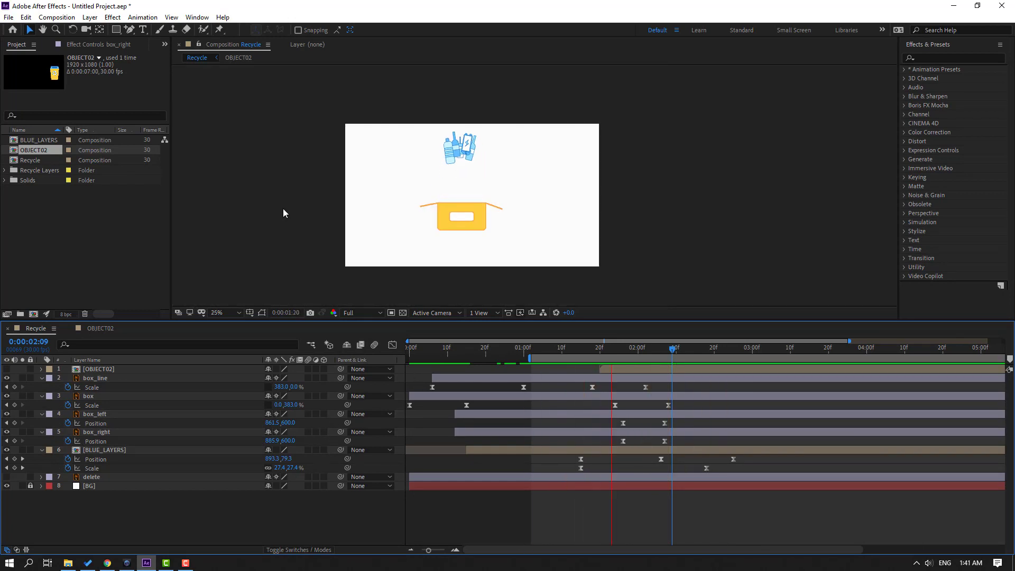
Make the OBJECT02 layer visible, start it at 0:00:01:23, and preview the bin replacing the box
click(615, 349)
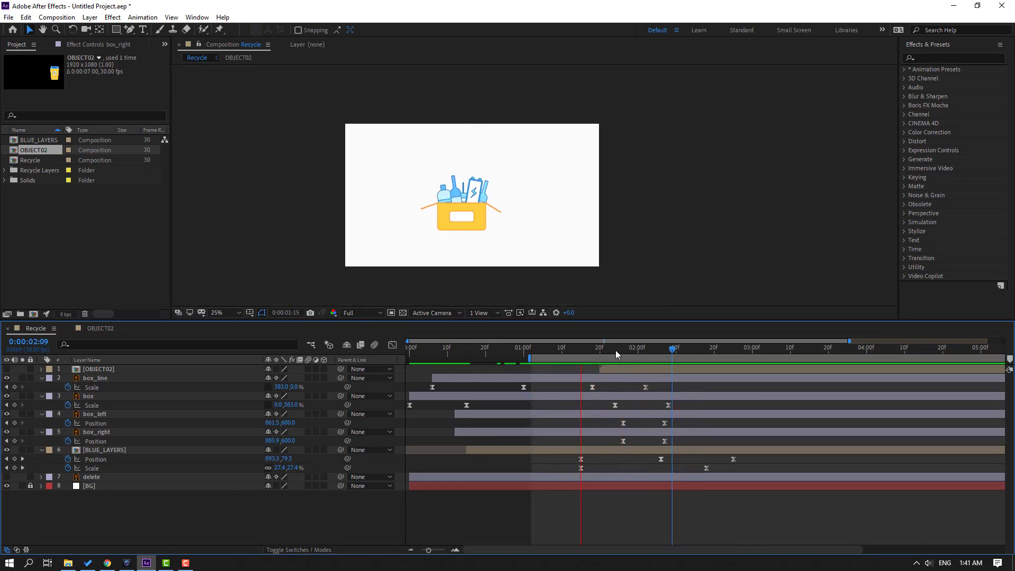
click(93, 372)
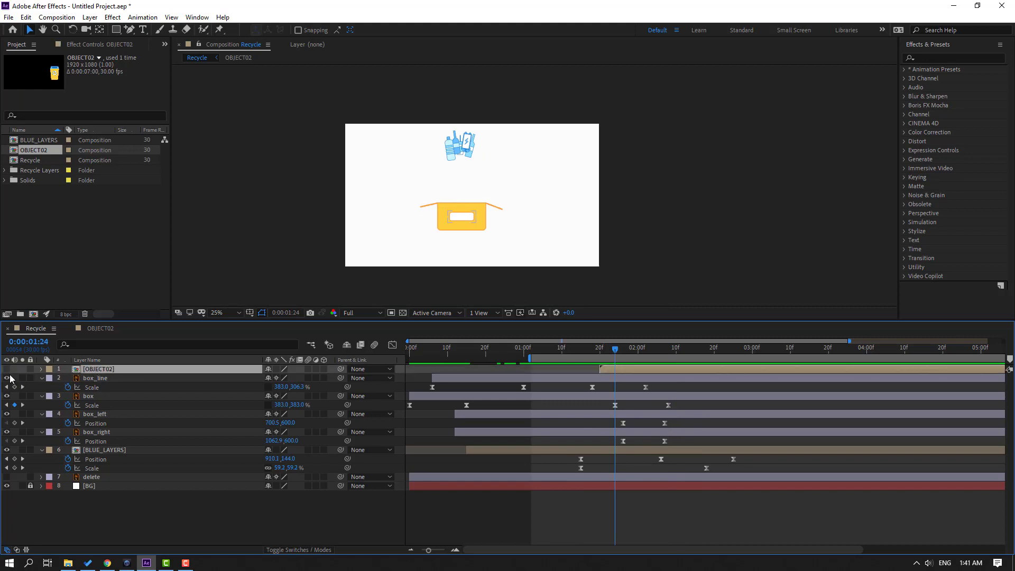
click(6, 369)
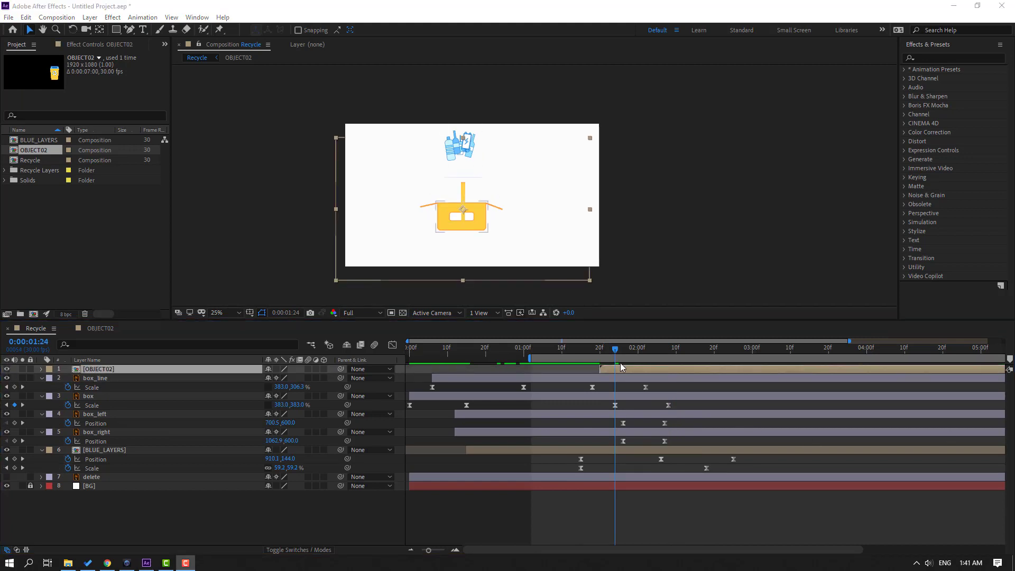
drag(591, 349, 621, 367)
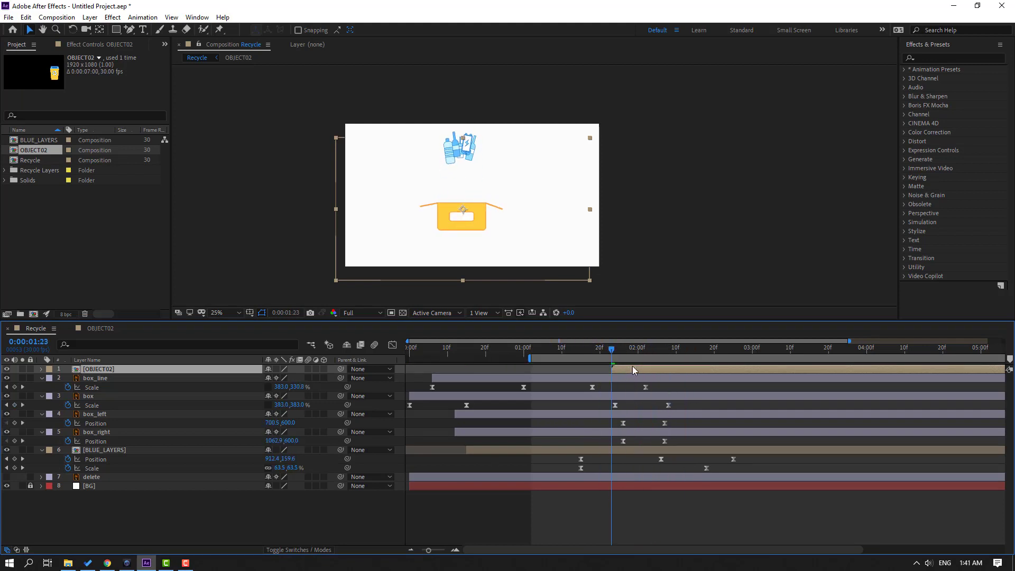
key(space)
key(period)
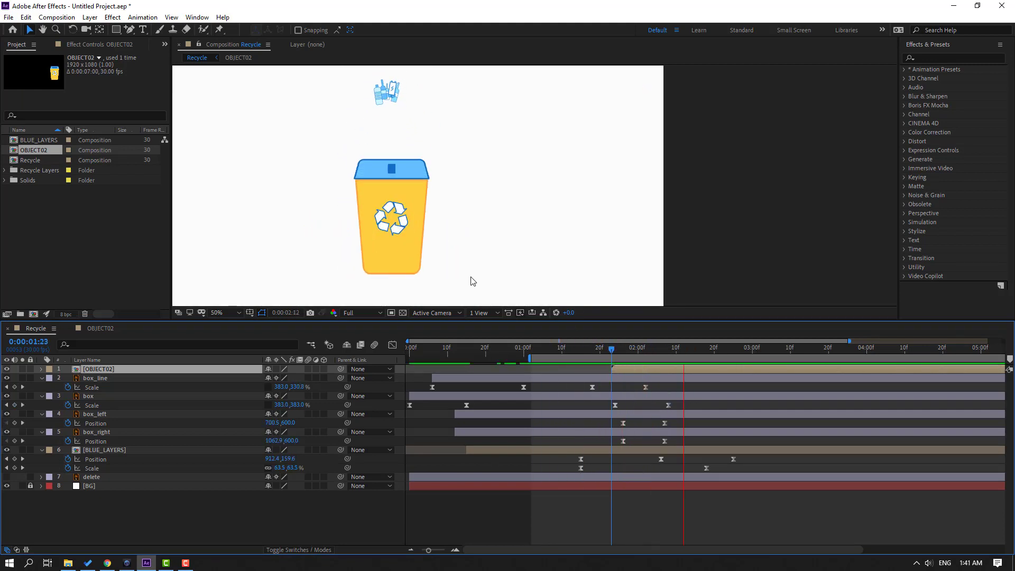
click(225, 312)
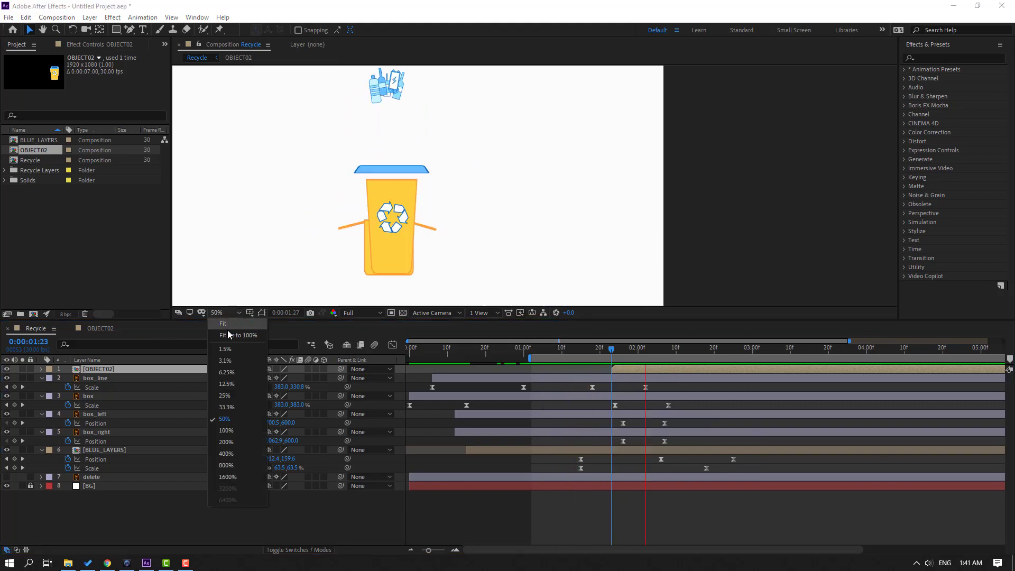
click(229, 334)
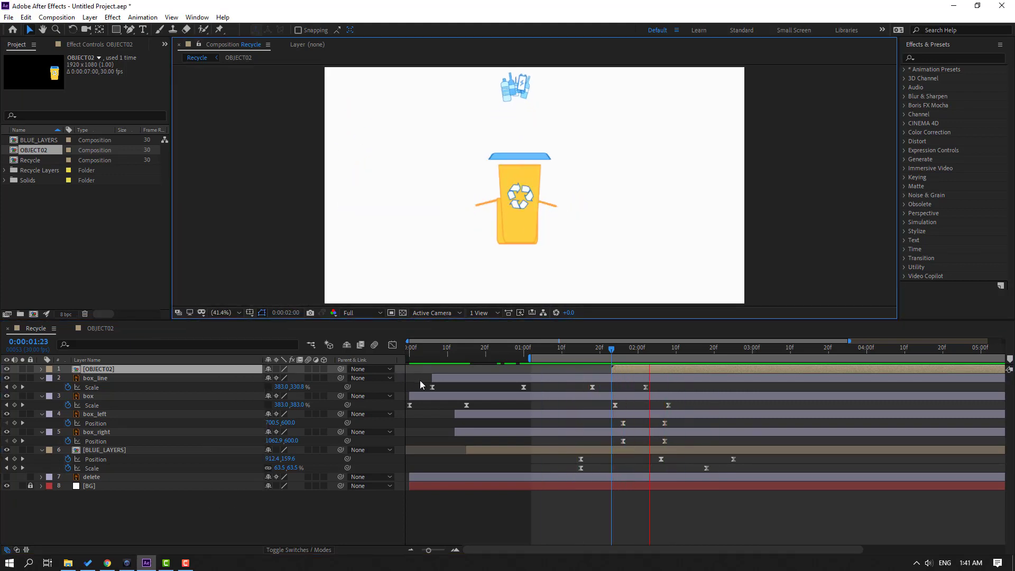
Split the BLUE_LAYERS layer at 0:00:02:11 and place the second part at the top of the layer stack
drag(611, 349, 681, 350)
click(98, 526)
click(188, 453)
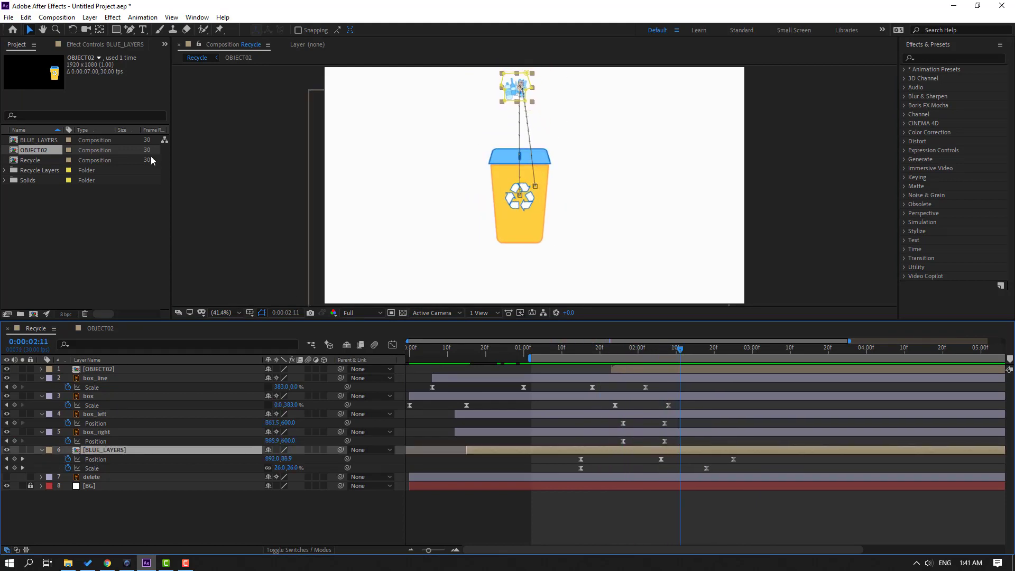
click(25, 16)
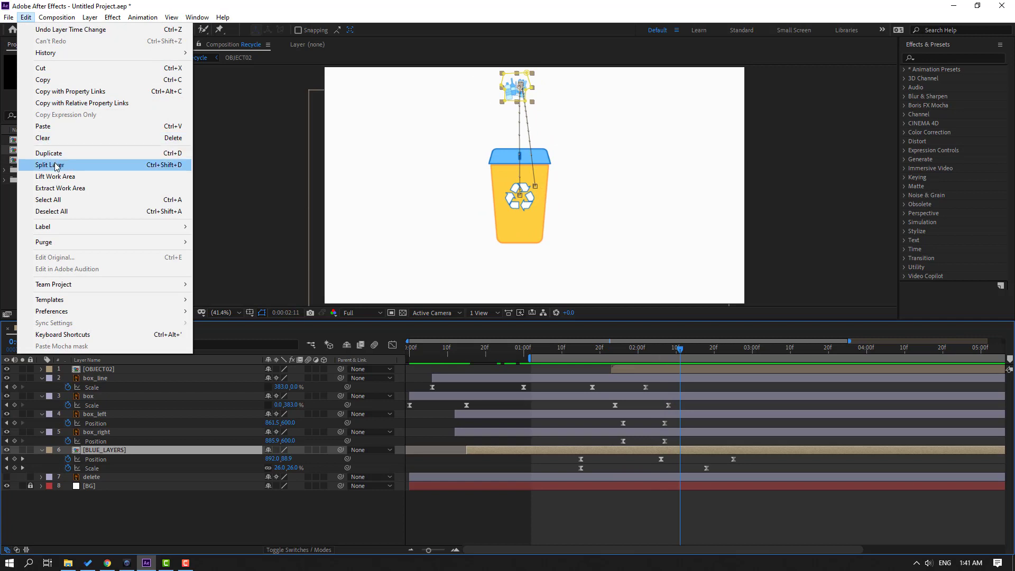
click(57, 166)
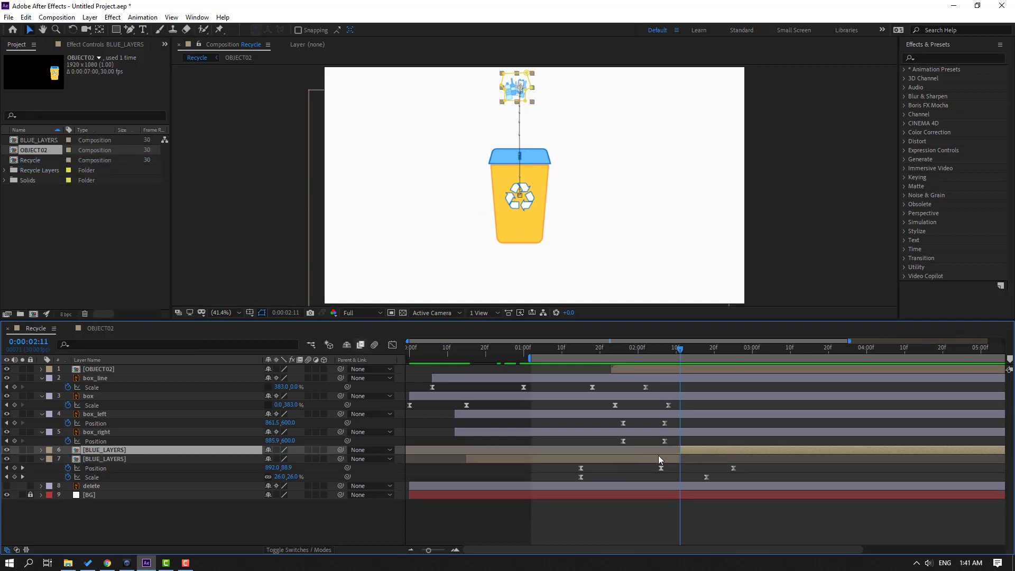
drag(103, 446, 106, 369)
Set the top BLUE_LAYERS layer's Position keyframe at 0:00:02:25 to 912.0, 473.5 and preview the drop into the bin
drag(677, 344, 736, 354)
key(u)
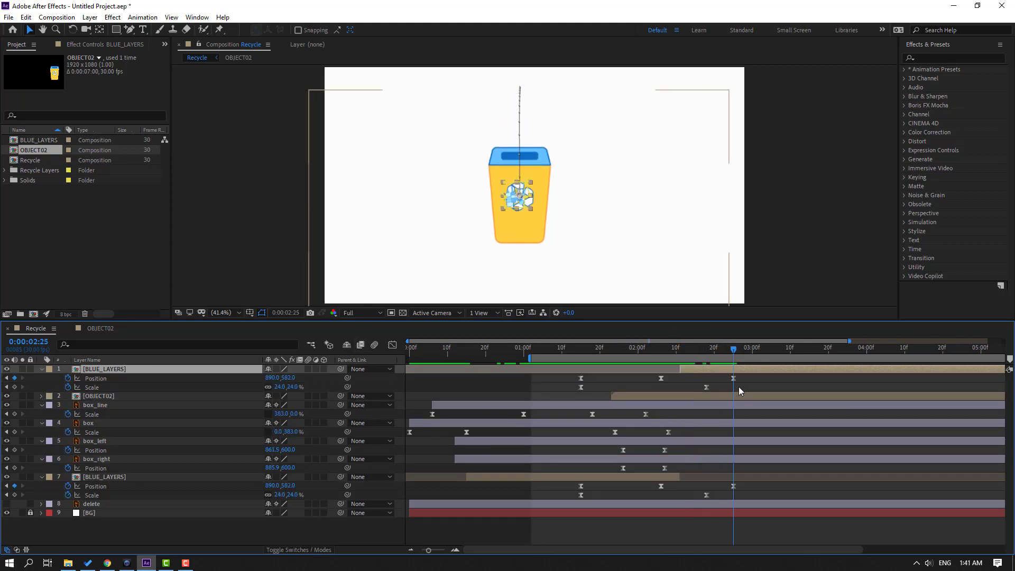
click(734, 380)
scroll(469, 206, up, 1)
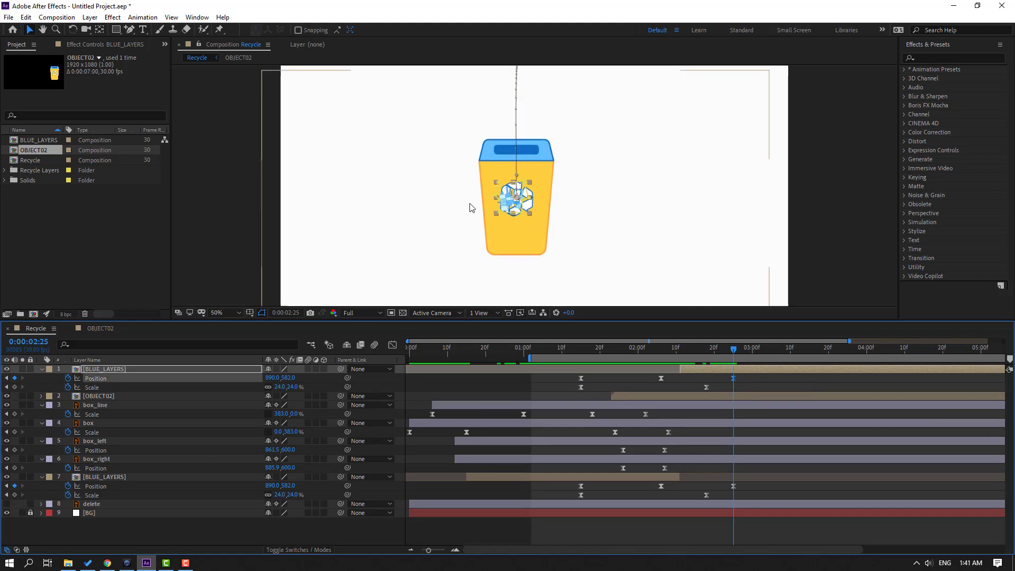
drag(288, 378, 201, 385)
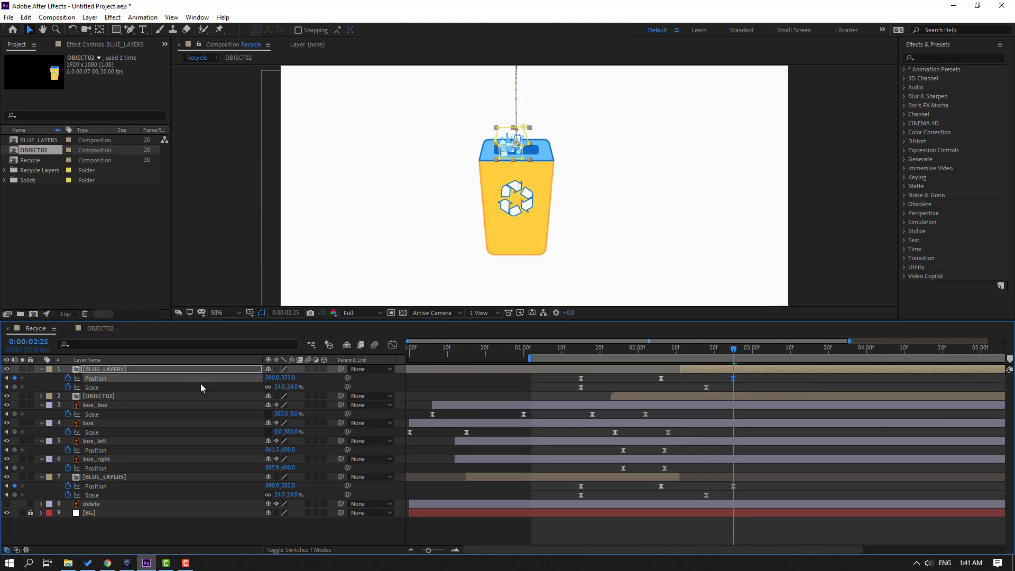
scroll(552, 236, up, 4)
drag(552, 235, 478, 246)
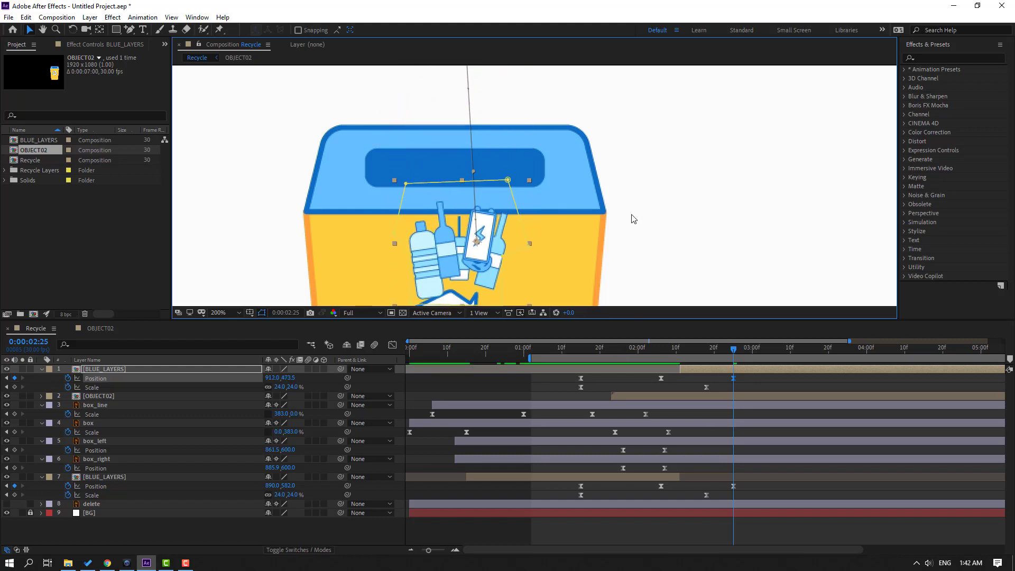
key(space)
scroll(661, 224, down, 4)
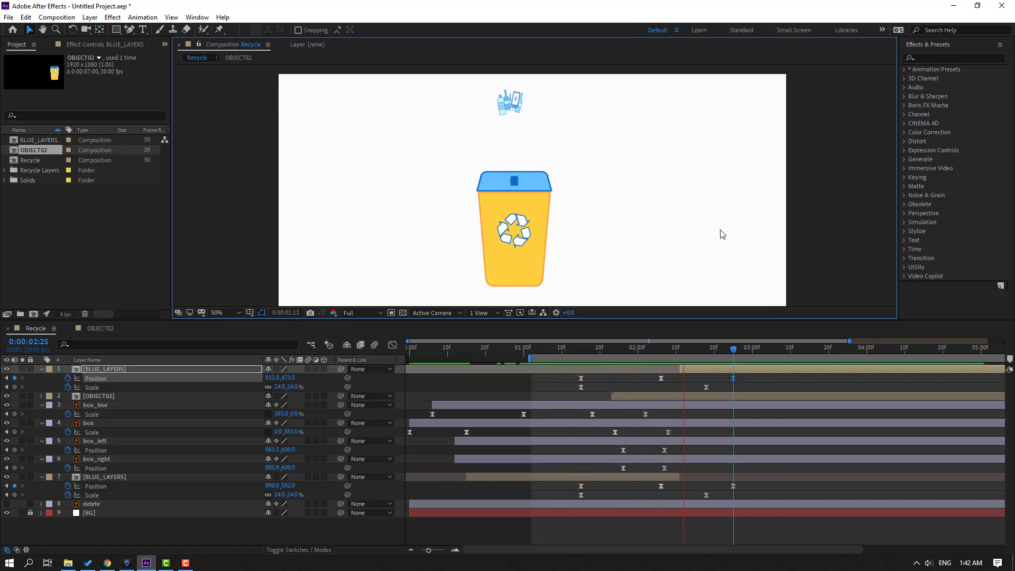
key(space)
Duplicate the OBJECT02 layer, place the copy at the top of the layer stack and solo it at 0:00:02:20
scroll(686, 274, up, 1)
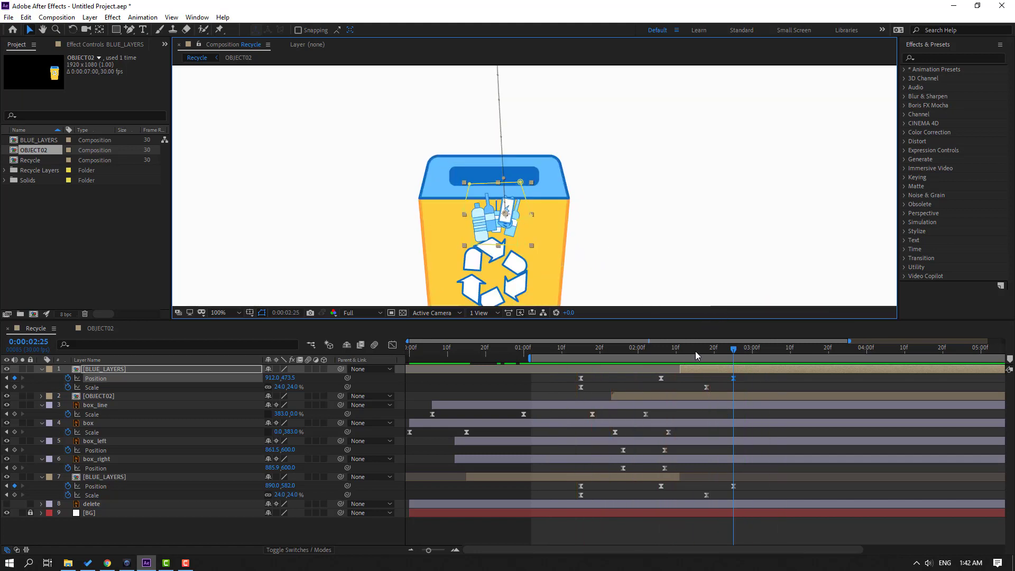
drag(696, 351, 714, 351)
click(87, 398)
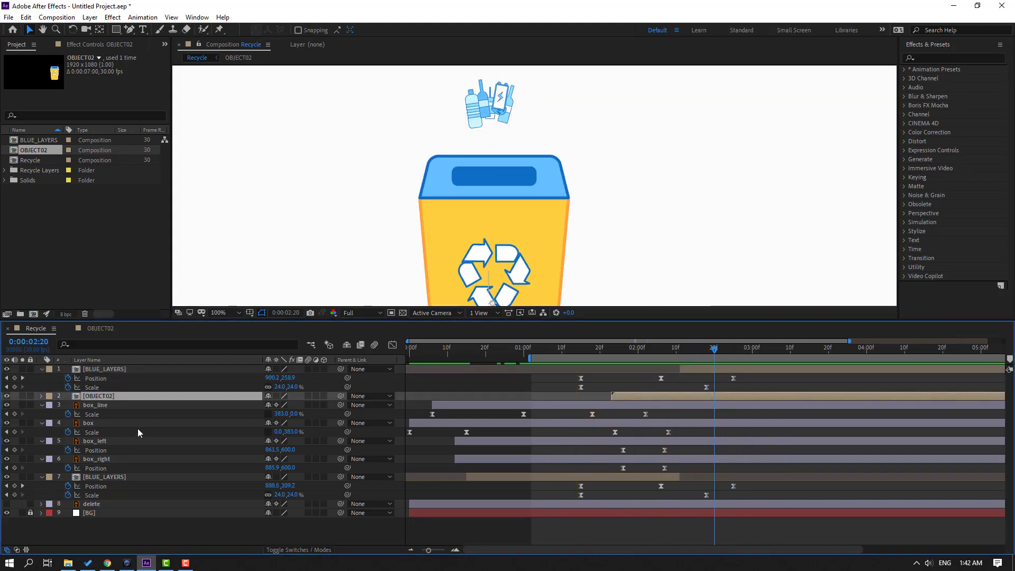
key(ctrl+d)
drag(98, 404, 95, 368)
click(23, 369)
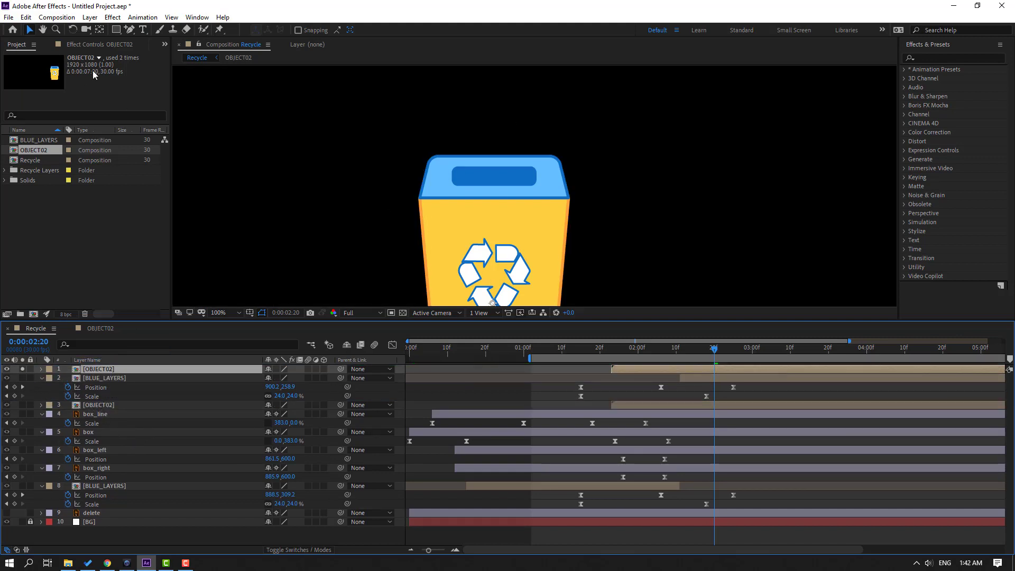
Draw a rectangular mask on the top OBJECT02 layer from the lid slot down over the bin's front, turn solo off and preview
click(116, 31)
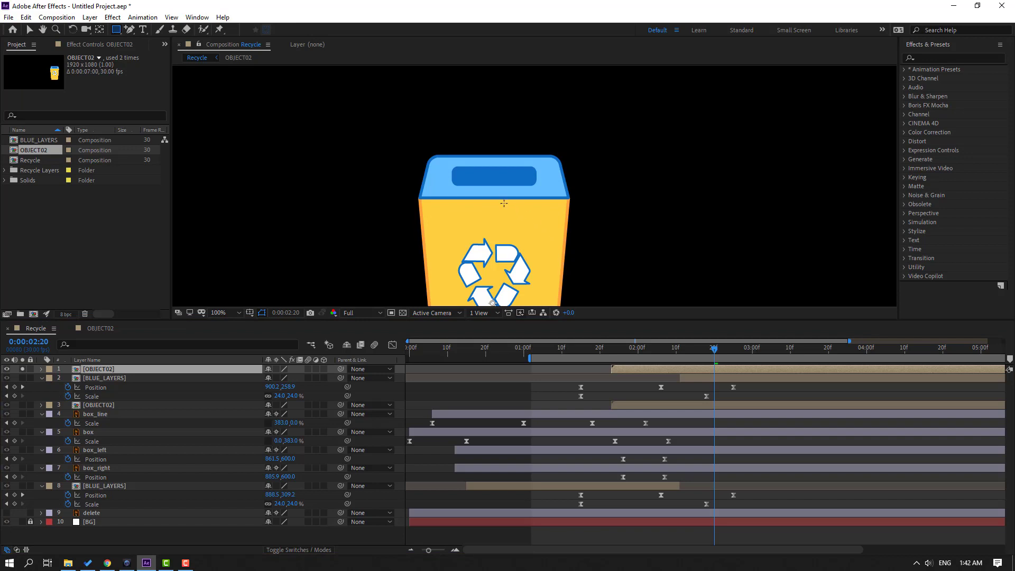
drag(453, 166, 540, 281)
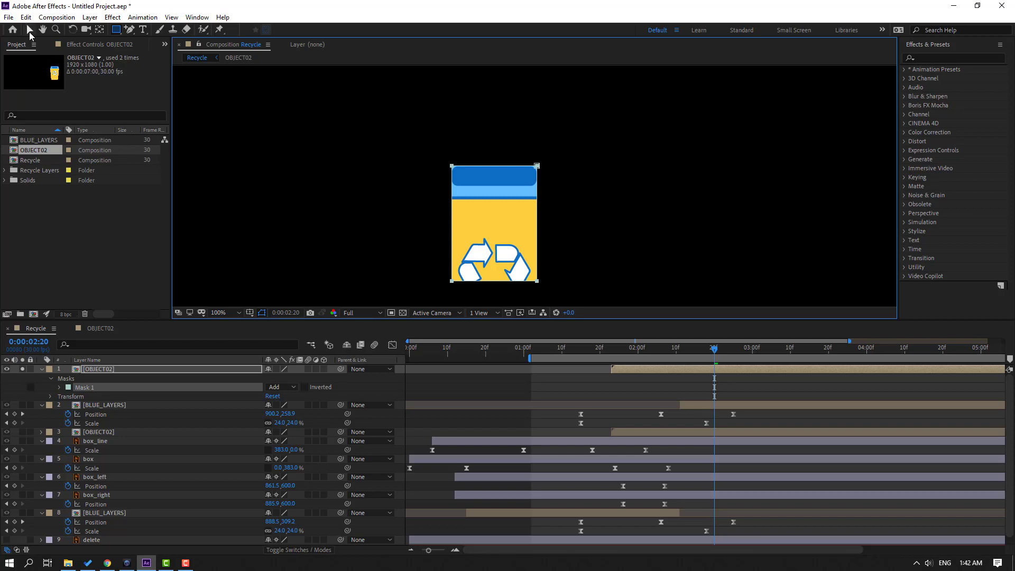
click(29, 30)
click(566, 396)
drag(674, 347, 695, 365)
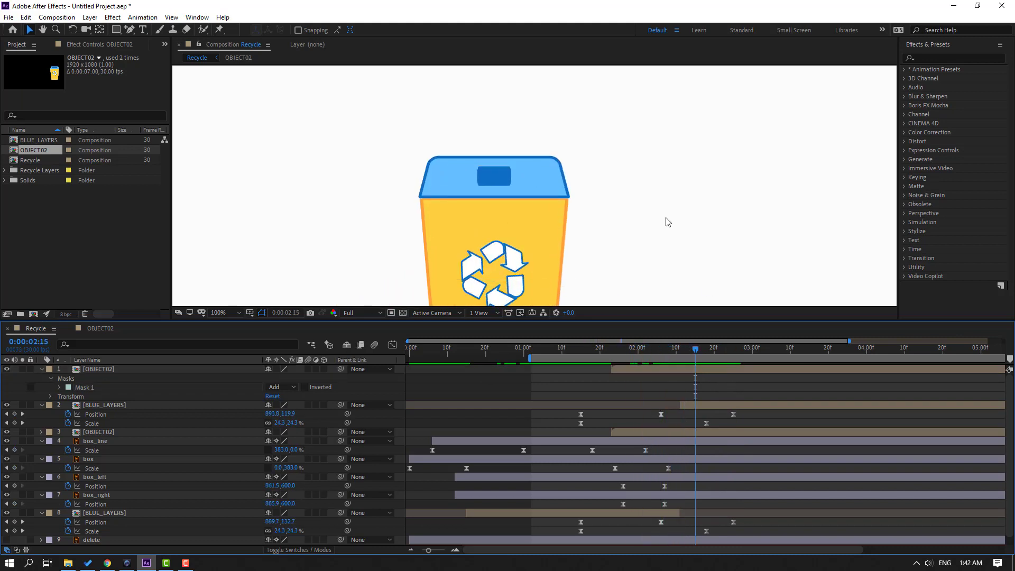
scroll(671, 221, down, 2)
key(space)
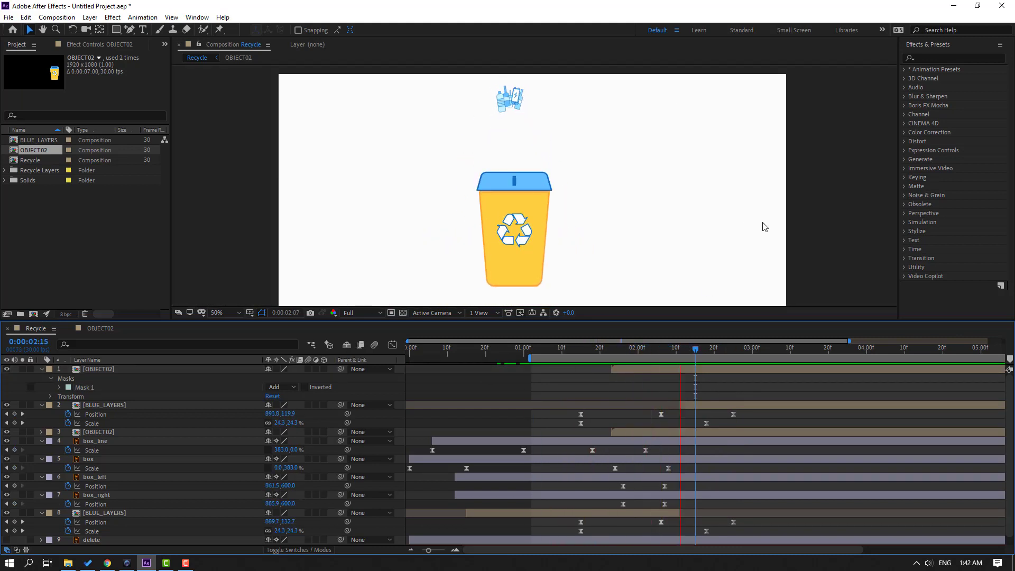
key(space)
Lower the two upper corners of the top OBJECT02 layer's mask to the slot's lower edge and preview the items dropping in
drag(696, 350, 722, 350)
scroll(429, 216, up, 4)
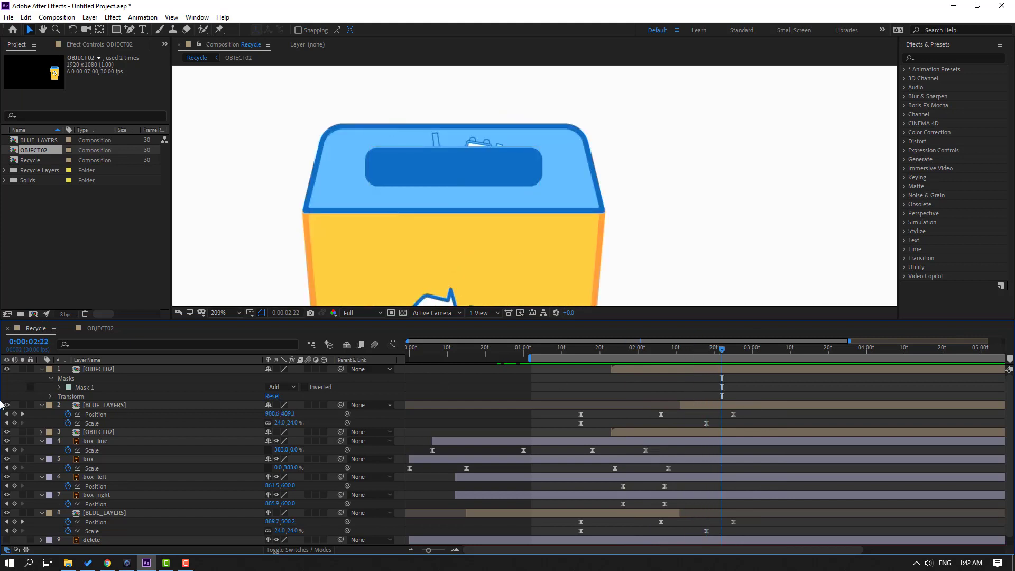
click(453, 217)
scroll(453, 218, up, 2)
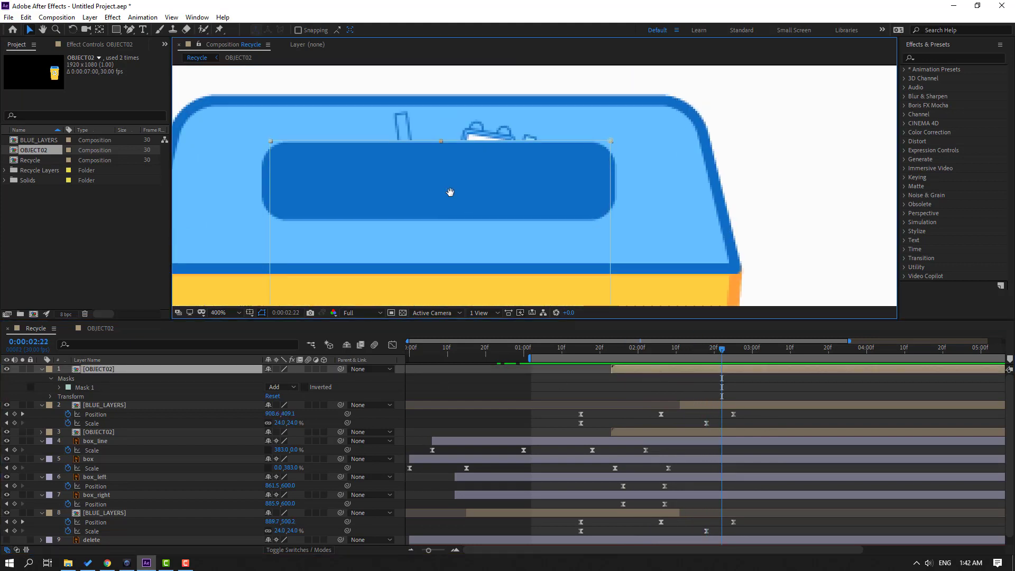
drag(348, 157, 347, 227)
drag(682, 158, 678, 238)
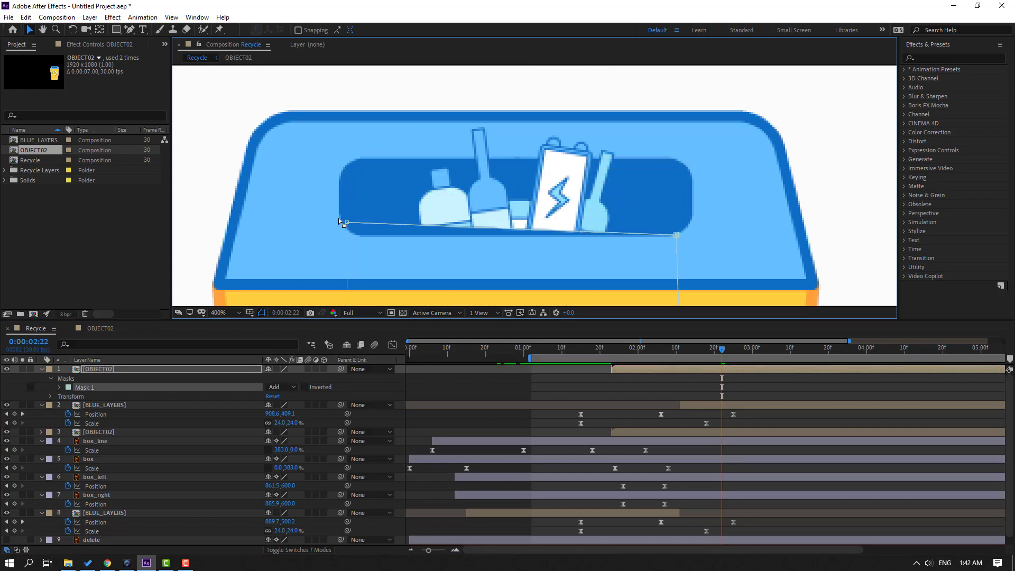
drag(341, 221, 348, 234)
scroll(570, 212, down, 5)
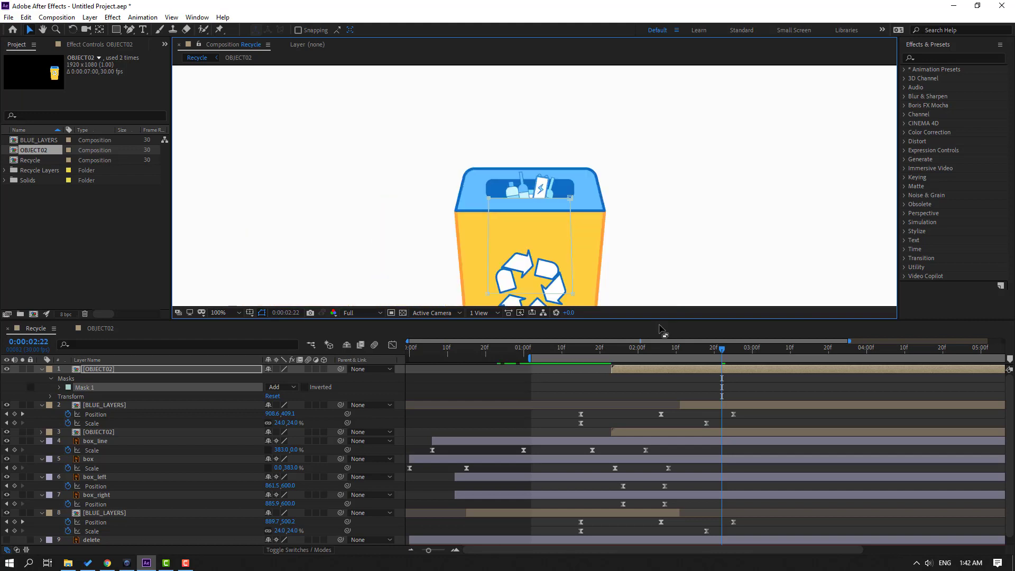
scroll(658, 266, up, 3)
drag(665, 350, 722, 349)
scroll(629, 212, down, 4)
scroll(630, 214, up, 3)
key(space)
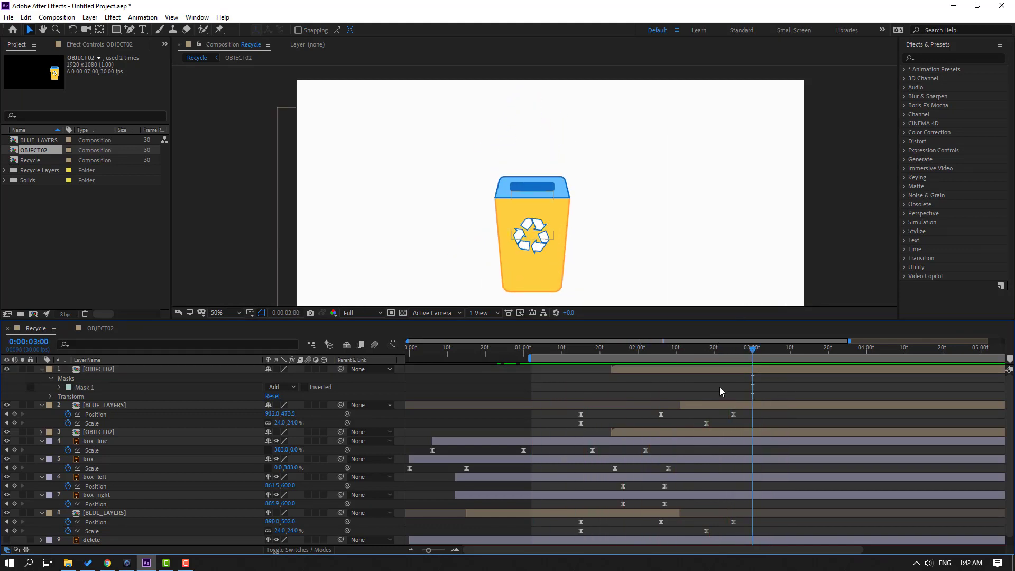
Parent the masked OBJECT02 copy to the lower OBJECT02 layer
click(42, 369)
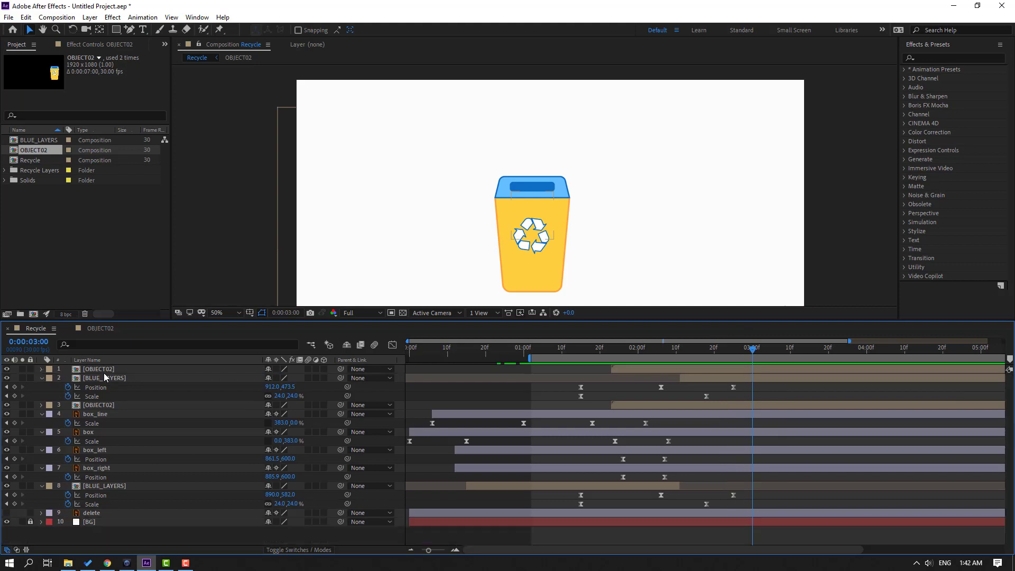
click(100, 370)
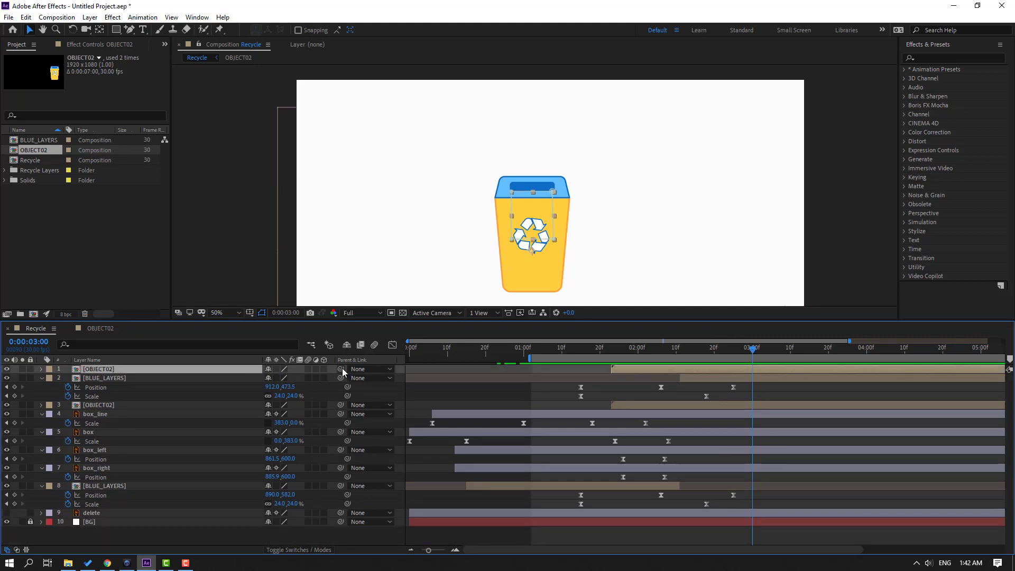
drag(156, 369, 103, 410)
Keyframe the lower OBJECT02 layer's Position at 0:00:03:00, then set its X to 2084.0 at 0:00:03:09
click(107, 407)
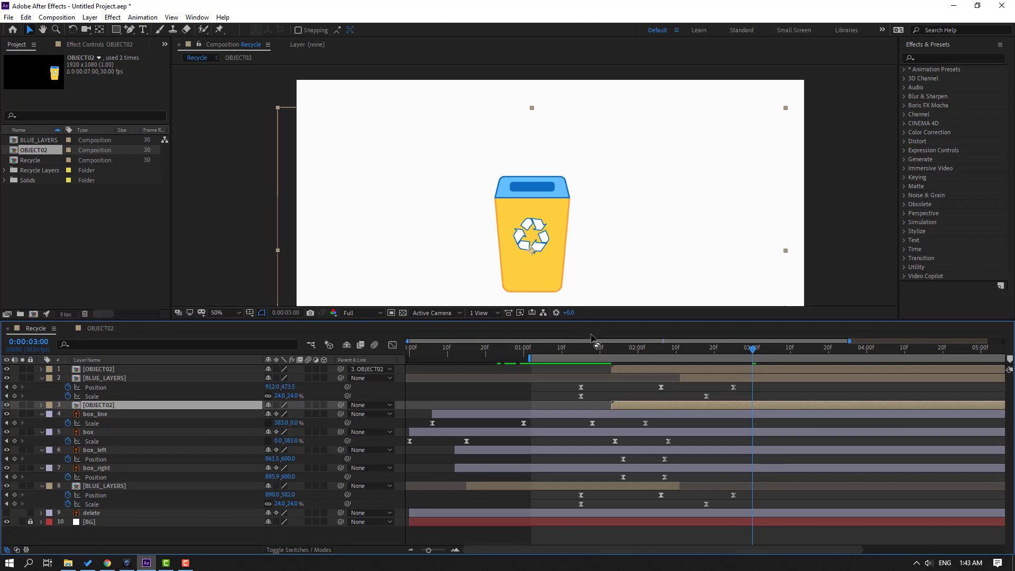
key(p)
click(68, 415)
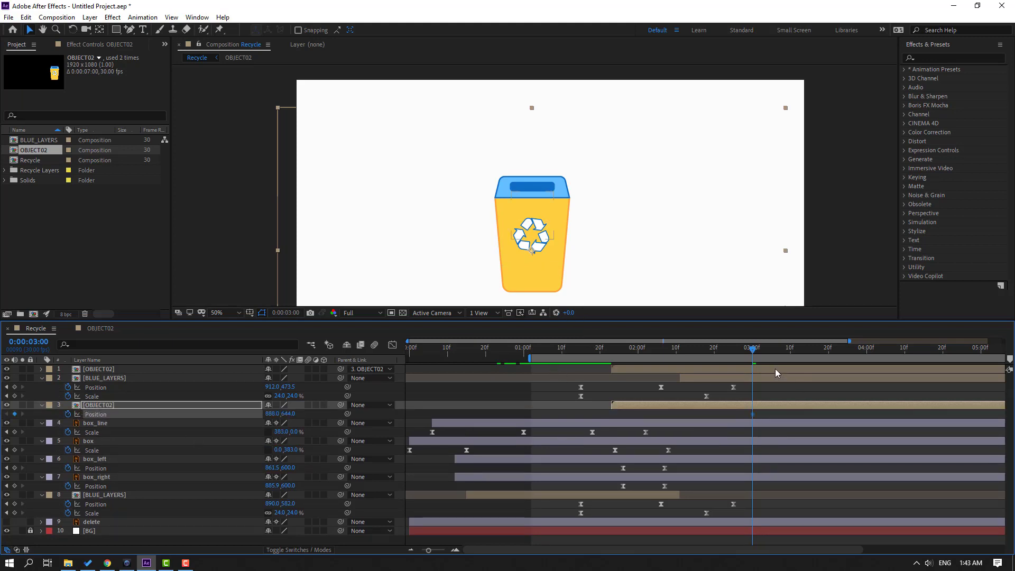
drag(763, 356, 788, 356)
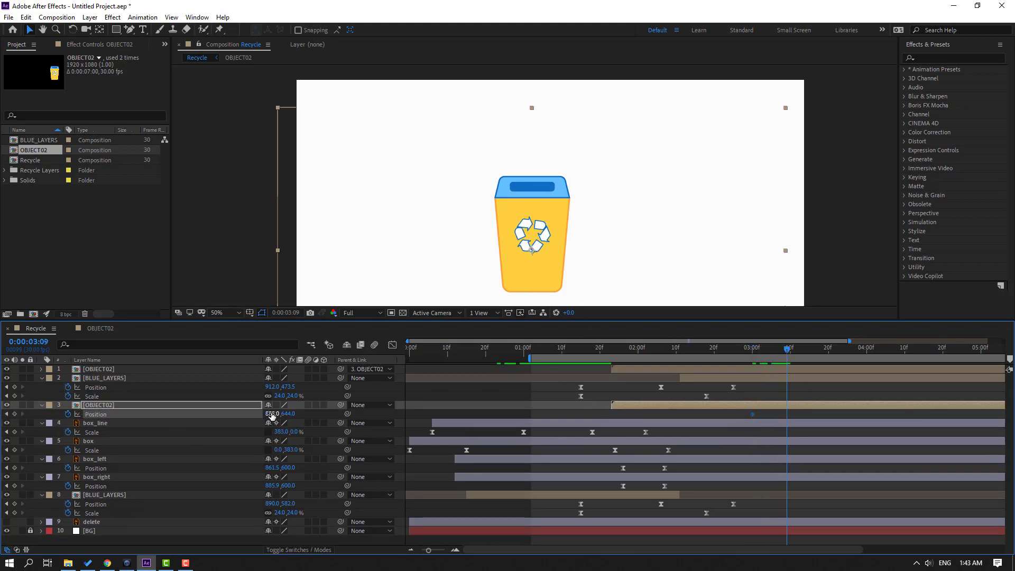
drag(272, 416, 896, 405)
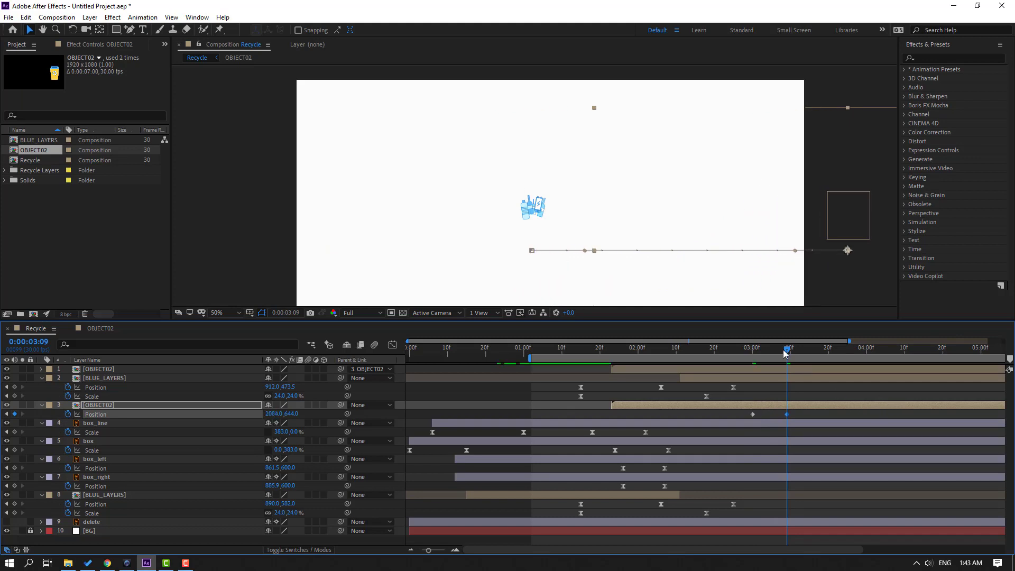
Split the upper BLUE_LAYERS layer at 0:00:02:24 and delete the part after the split
drag(784, 354, 753, 353)
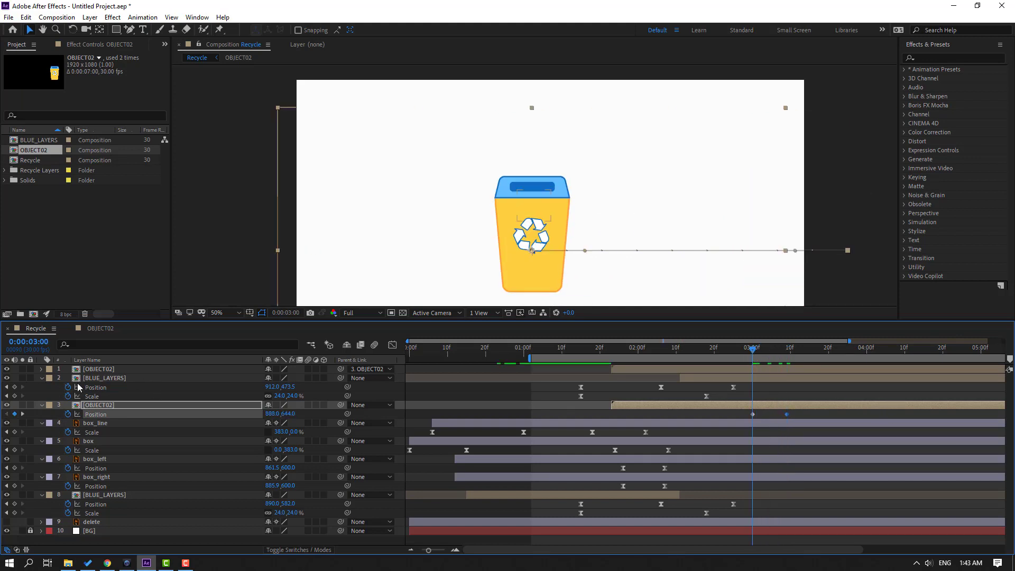
click(105, 379)
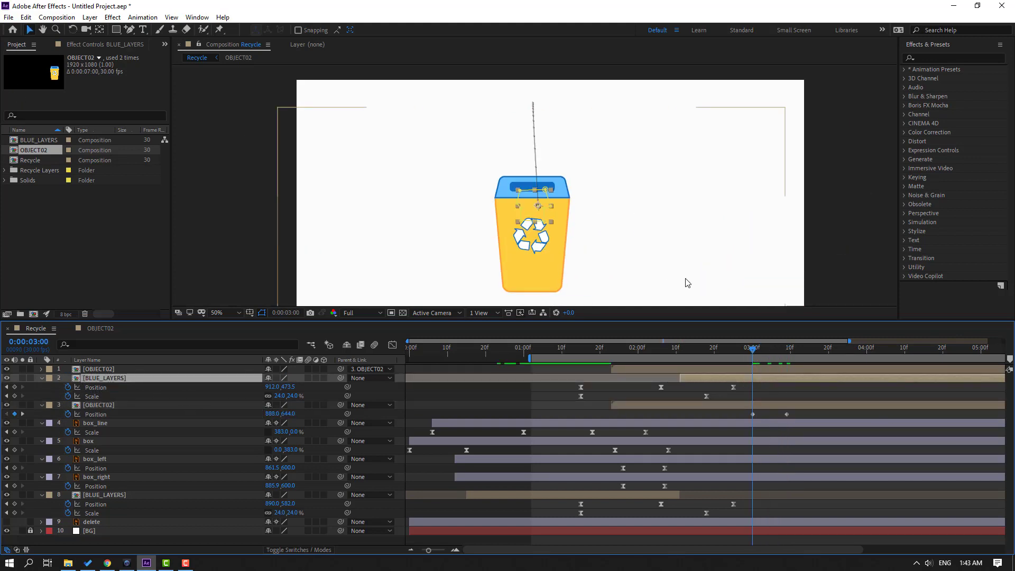
drag(709, 353, 728, 353)
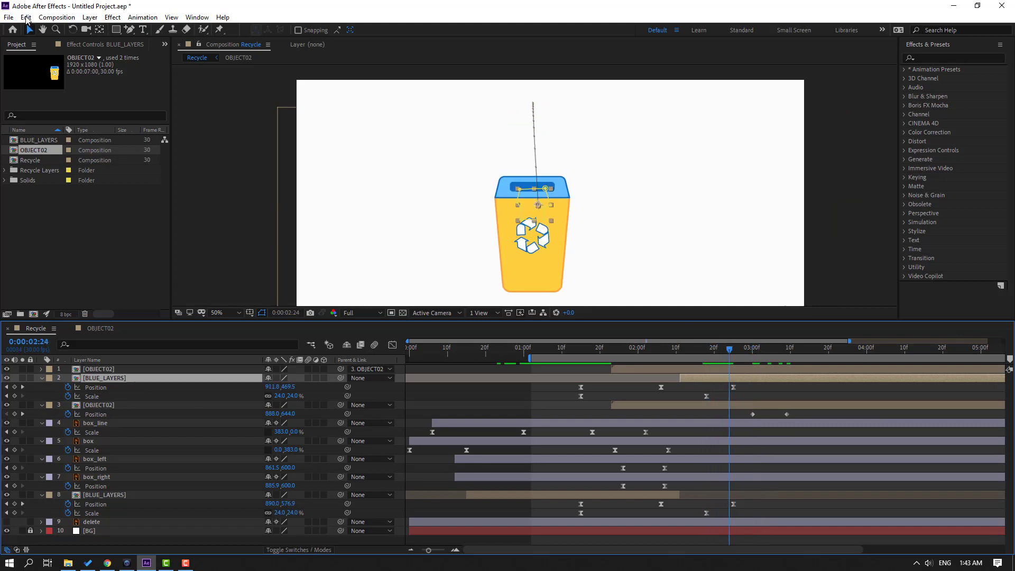
click(25, 18)
click(58, 164)
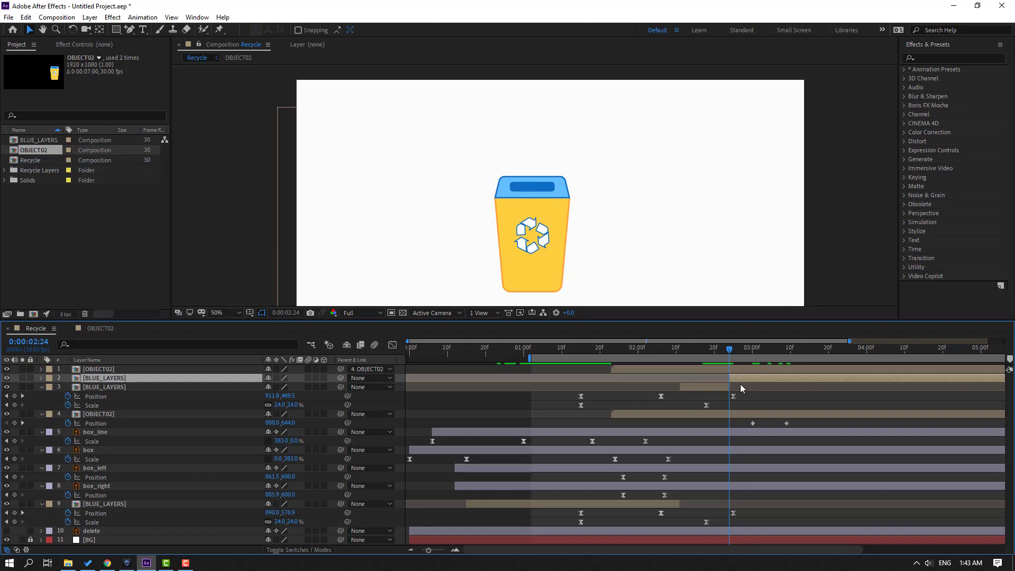
key(Delete)
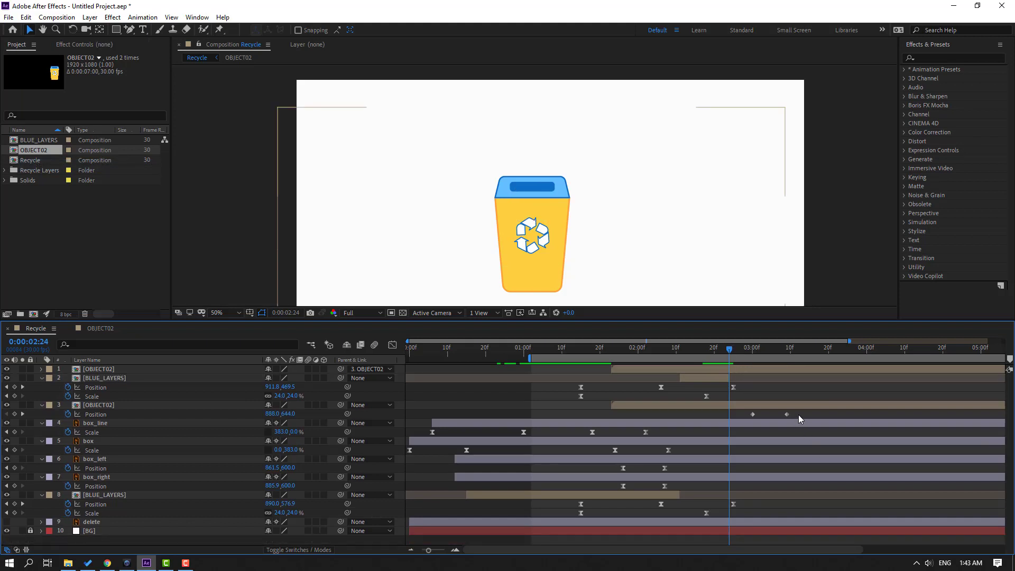
Apply Easy Ease to both Position keyframes of the lower OBJECT02 layer and preview the animation
drag(796, 416, 750, 420)
right_click(754, 415)
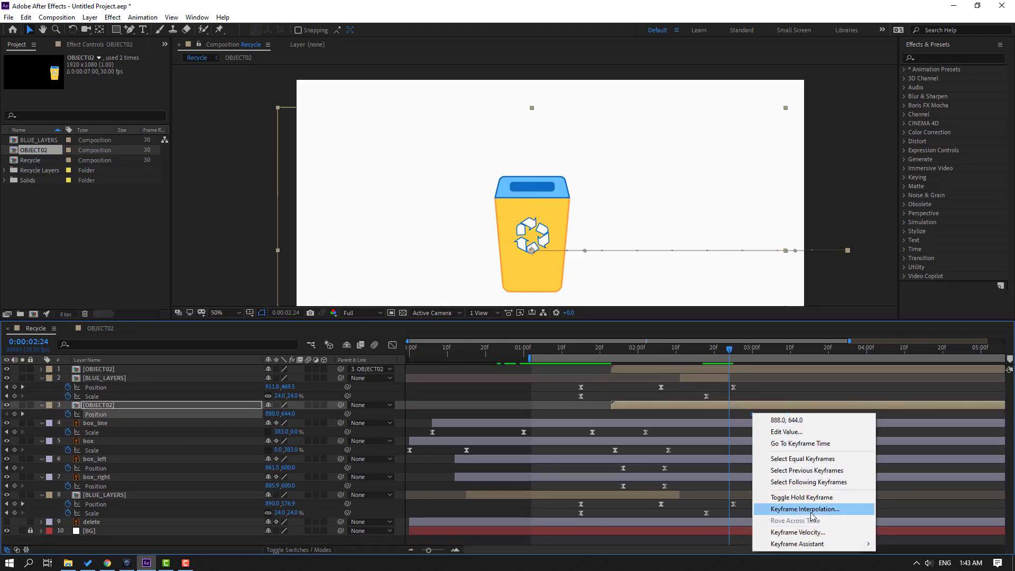
mouse_move(815, 544)
click(676, 475)
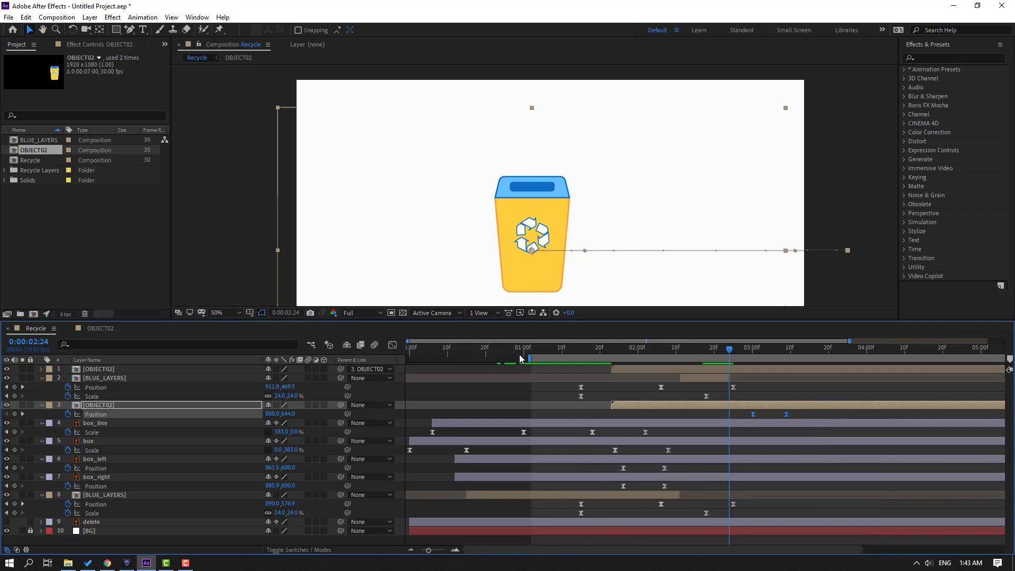
key(space)
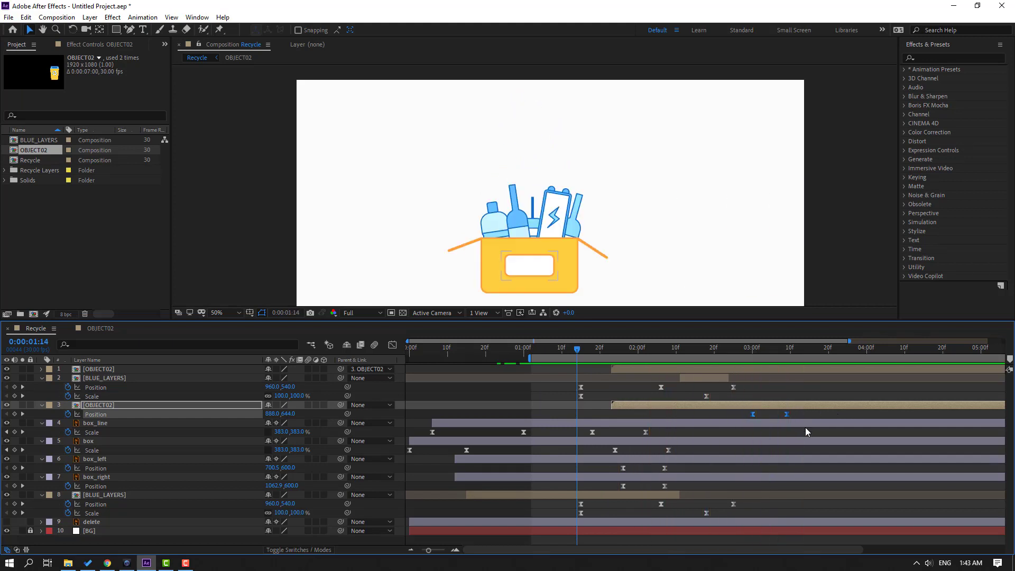
Move the lower OBJECT02 layer's end Position keyframe to 0:00:03:18 and reshape its speed graph into a steep, nearly centred peak with longer easing handles
click(792, 414)
drag(788, 415, 746, 417)
click(393, 345)
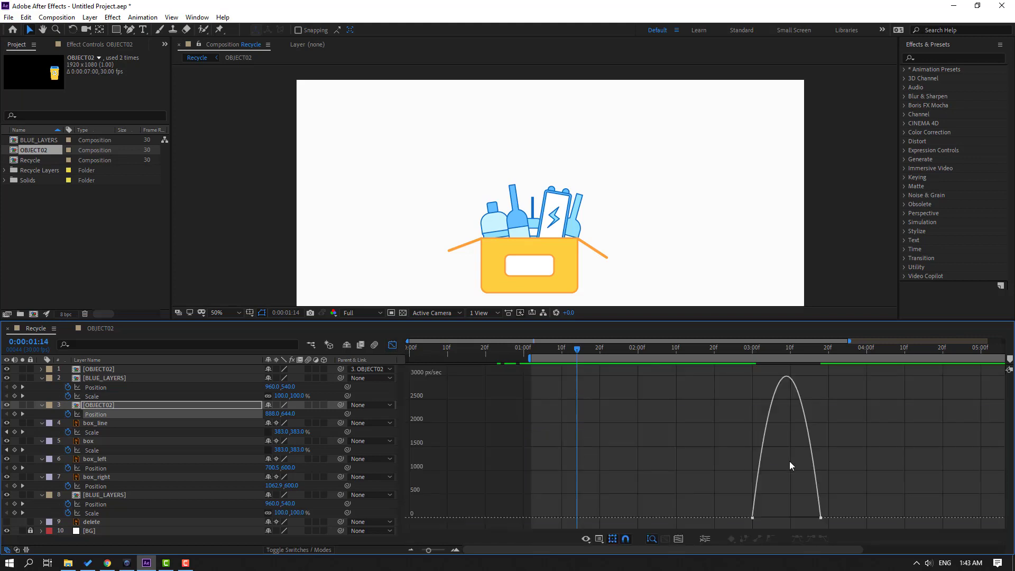
drag(782, 498, 788, 520)
key(space)
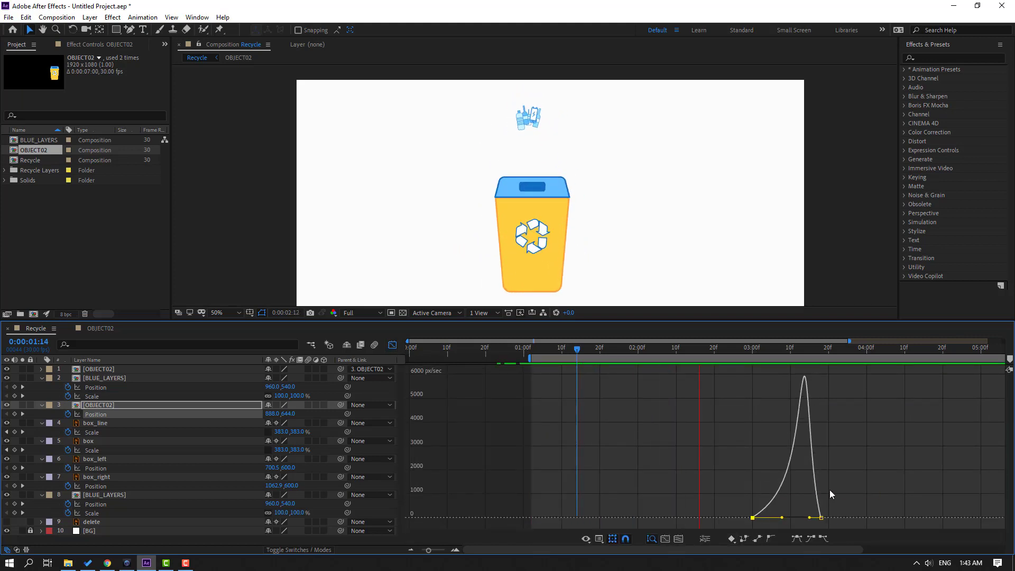
key(space)
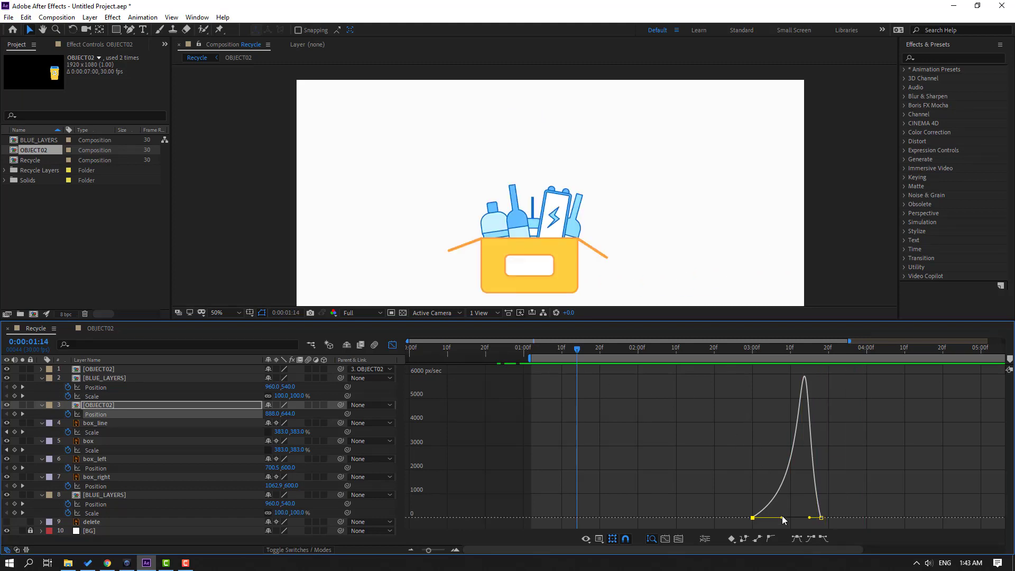
drag(810, 518, 775, 518)
key(space)
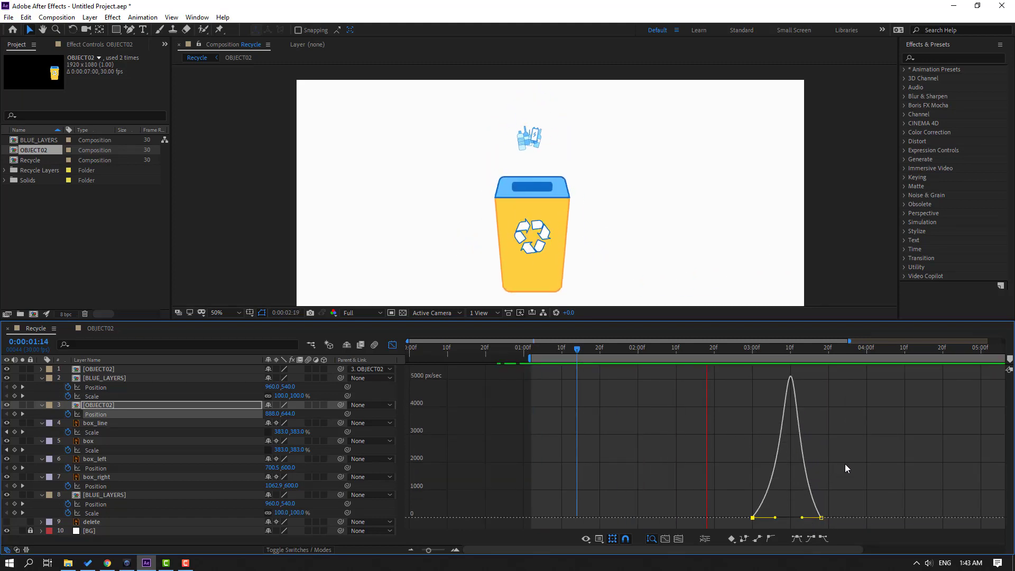
click(395, 344)
Set the work area from the composition start to 0:00:03:18, then preview the full animation with the composition fitted to the viewer
key(minus)
click(587, 349)
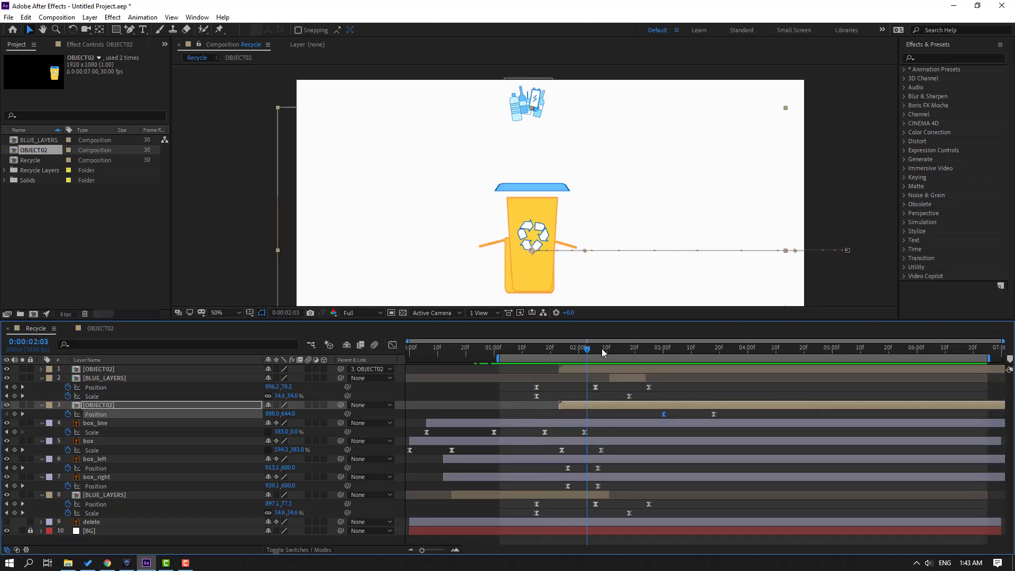
drag(601, 349, 712, 356)
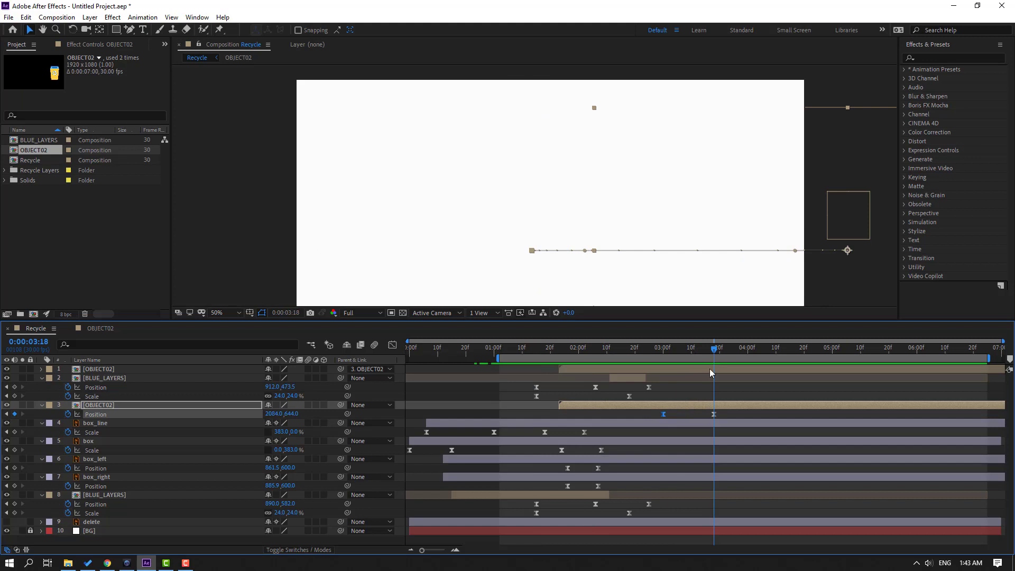
key(n)
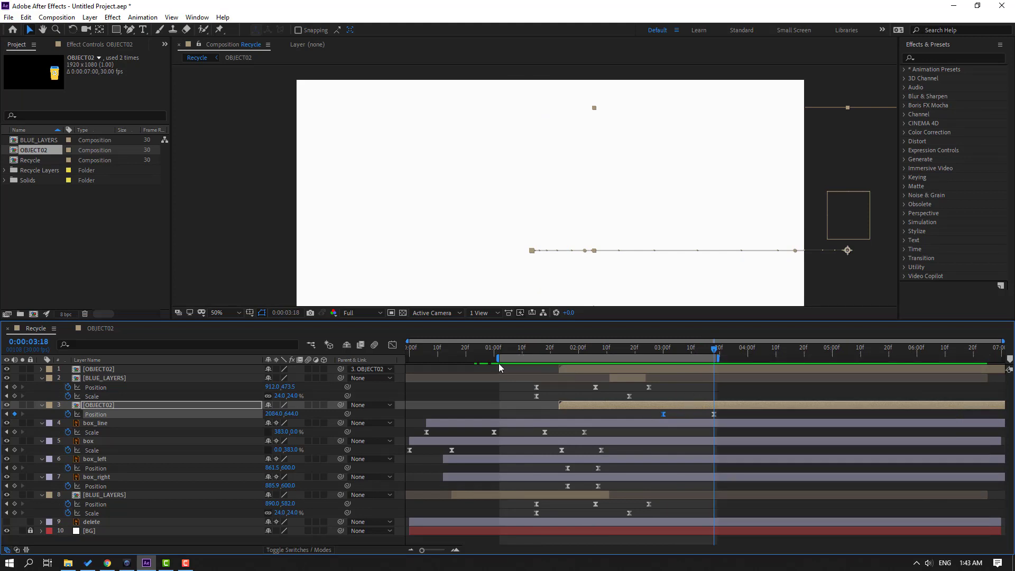
click(221, 312)
click(227, 332)
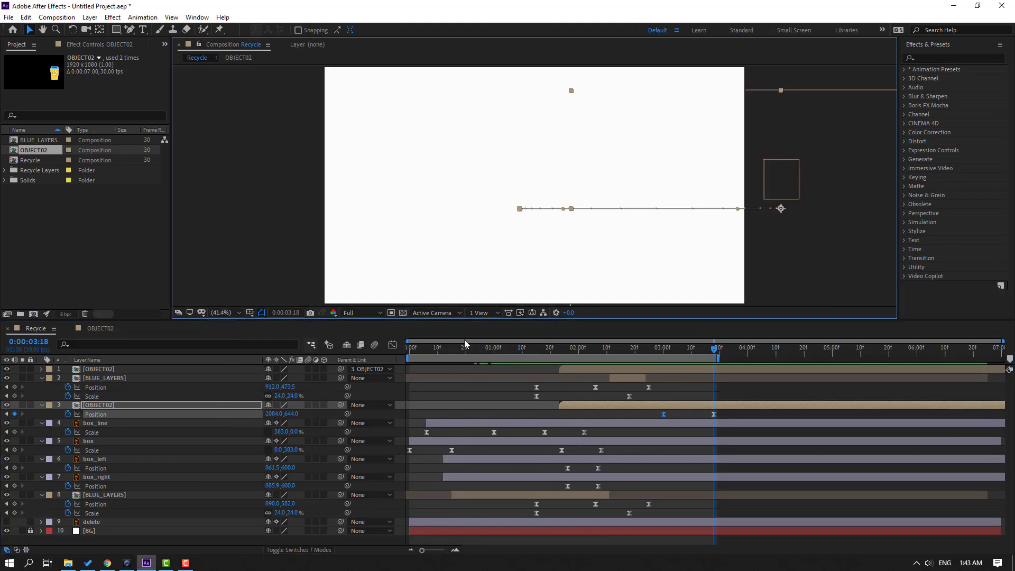
key(space)
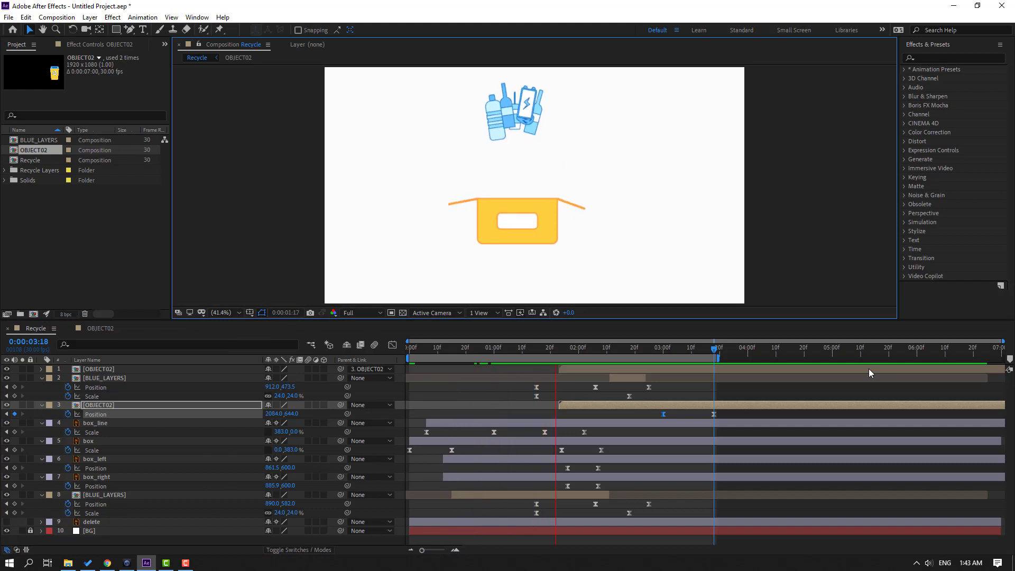